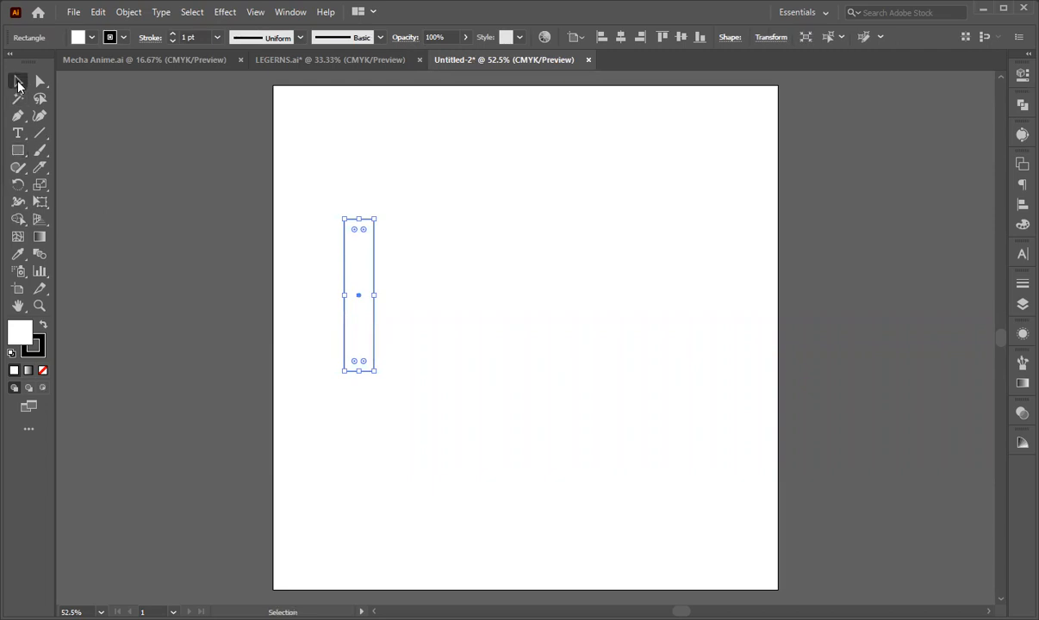
- Move the tall rectangle off the artboard to the empty canvas below its lower-left corner
left_click_drag(349, 320, 284, 482)
scroll(327, 399, "down", 5)
scroll(322, 448, "down", 5)
scroll(284, 489, "down", 3)
left_click_drag(285, 401, 275, 431)
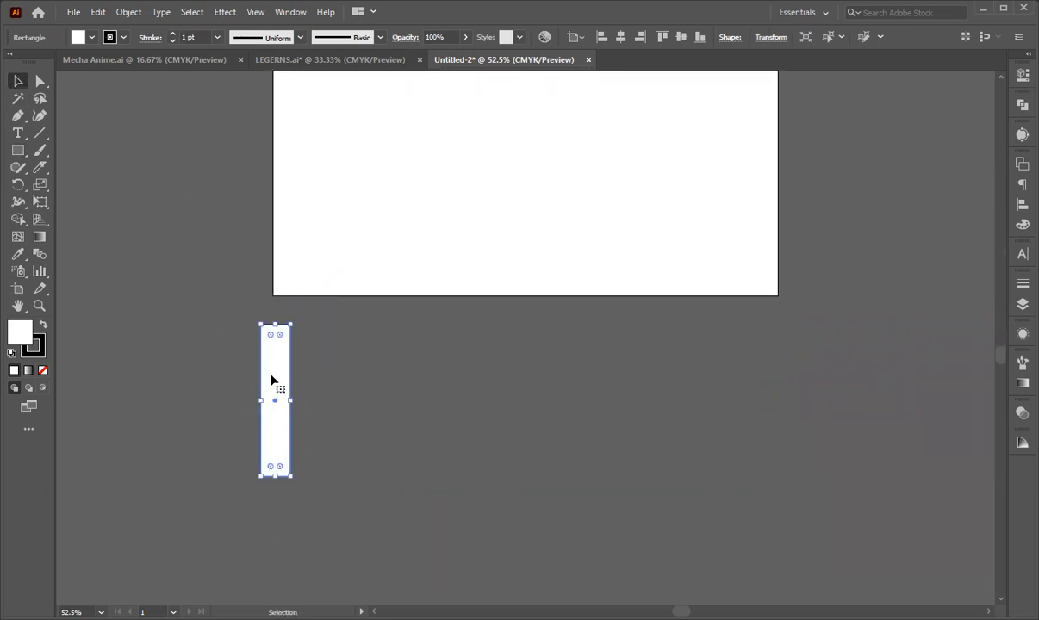
left_click_drag(271, 379, 245, 397)
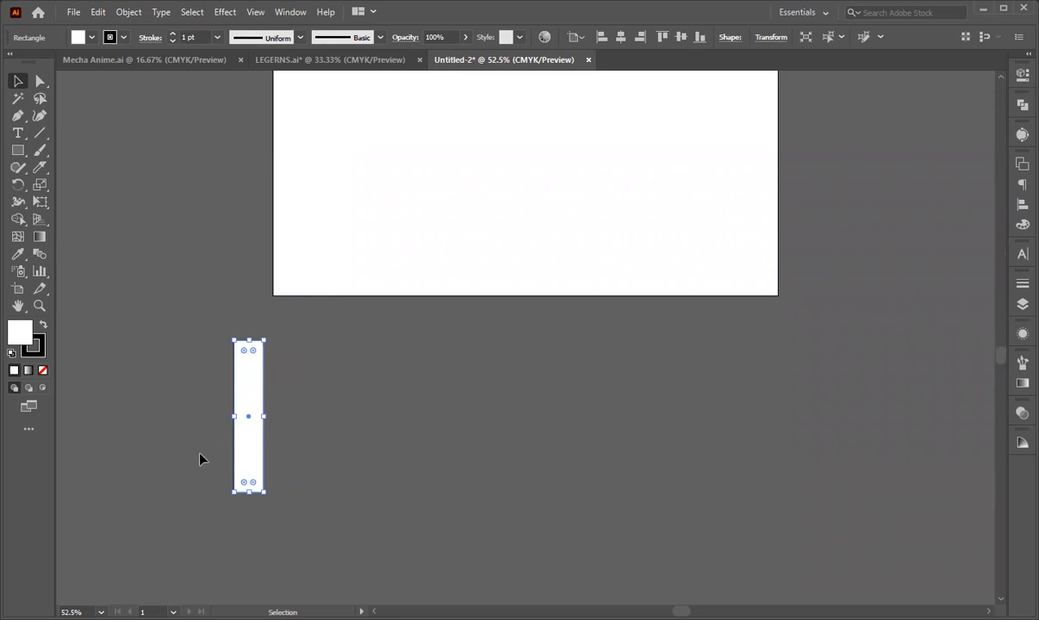
scroll(237, 362, "up", 2)
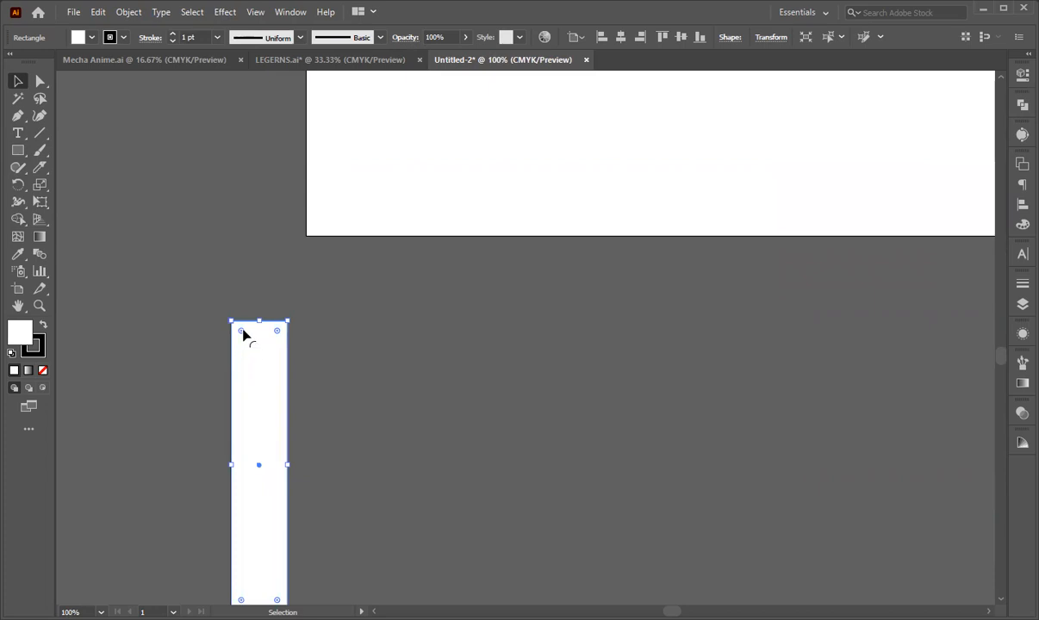
- Round the rectangle's corners to the maximum so it becomes a pill-shaped bar, and shift it slightly up and left
left_click_drag(240, 337, 259, 467)
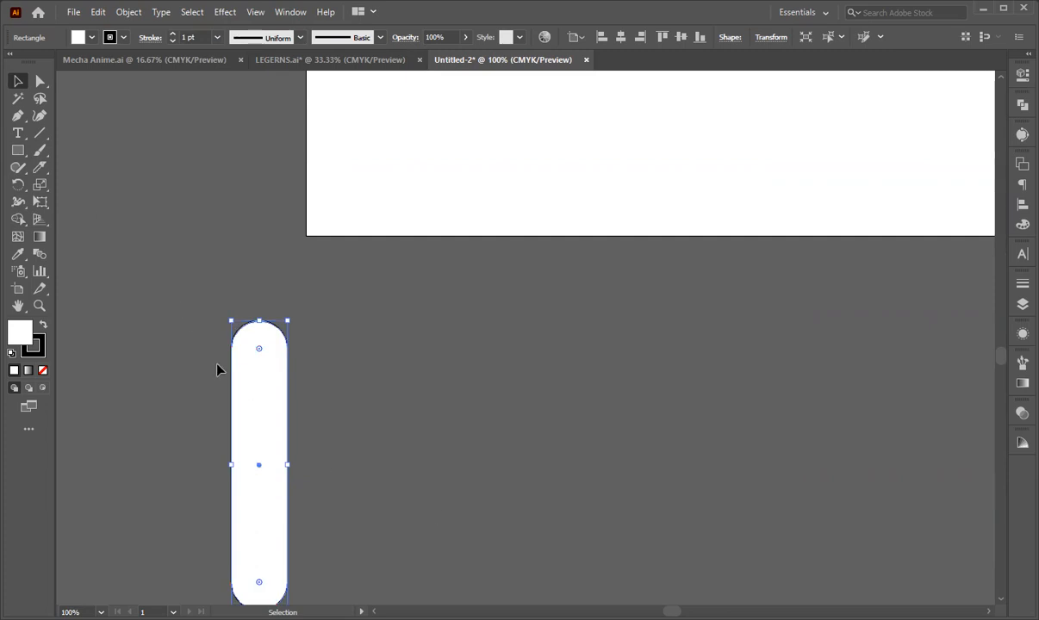
left_click(217, 370)
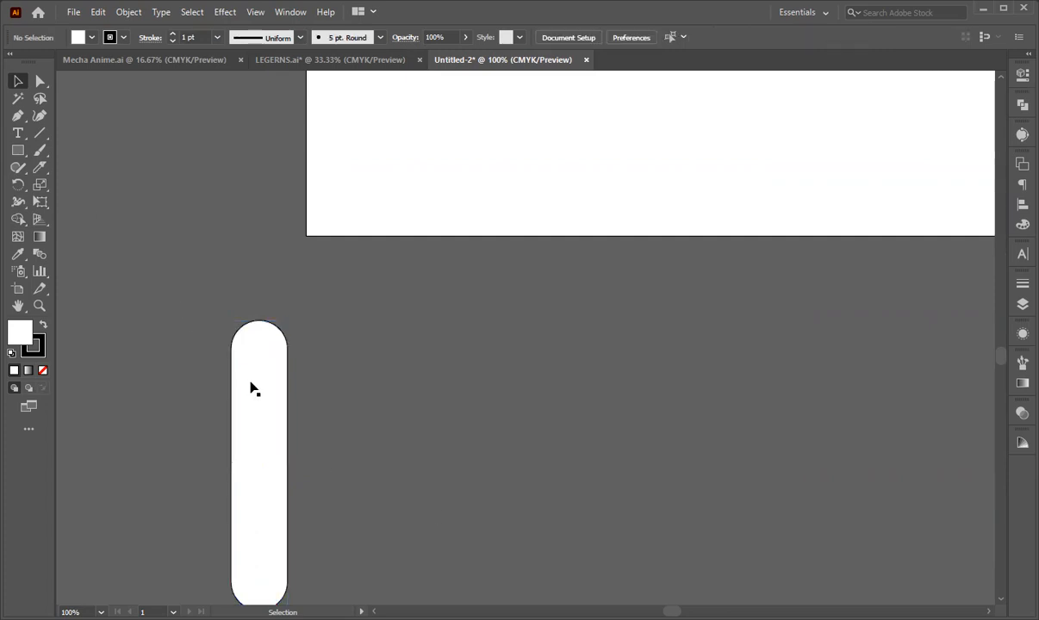
left_click_drag(262, 386, 246, 345)
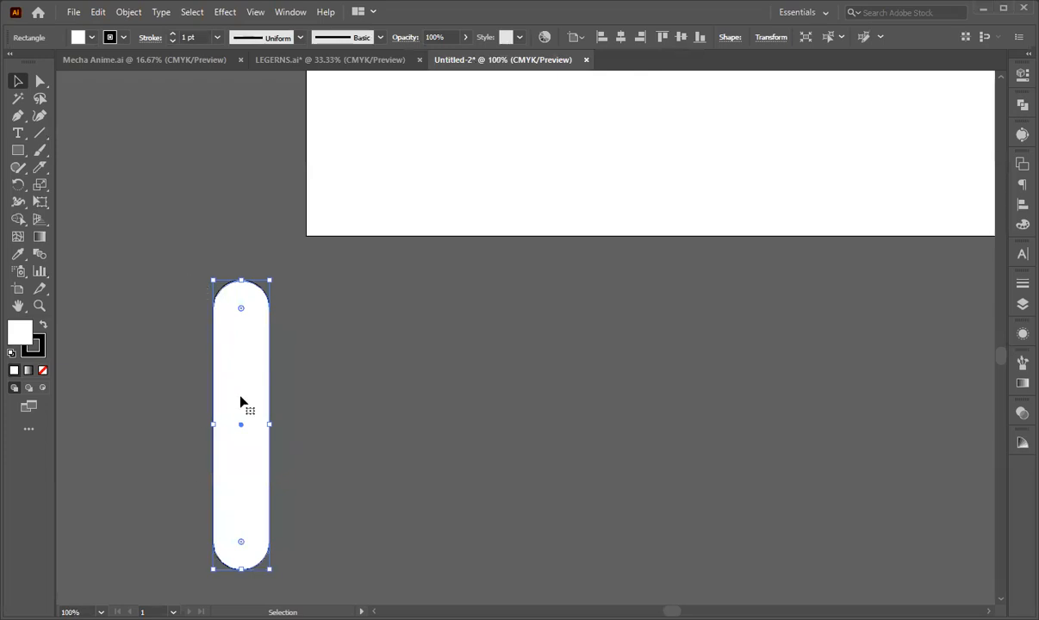
left_click_drag(245, 361, 232, 354)
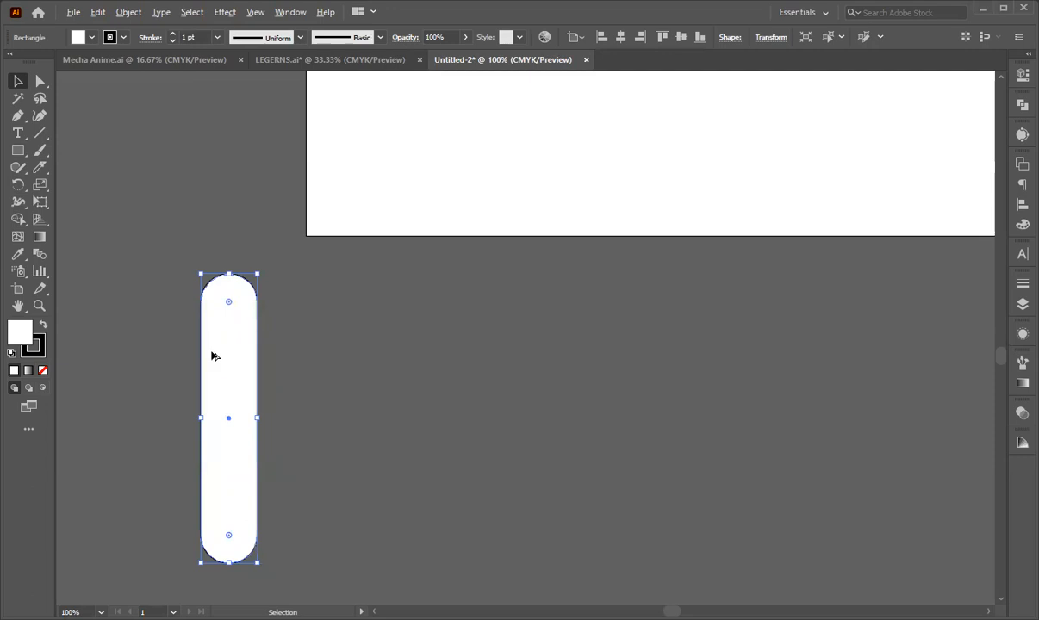
- Create two copies of the rounded bar beside the original, leaving the middle copy selected
left_click_drag(214, 355, 470, 392)
left_click_drag(466, 440, 425, 420)
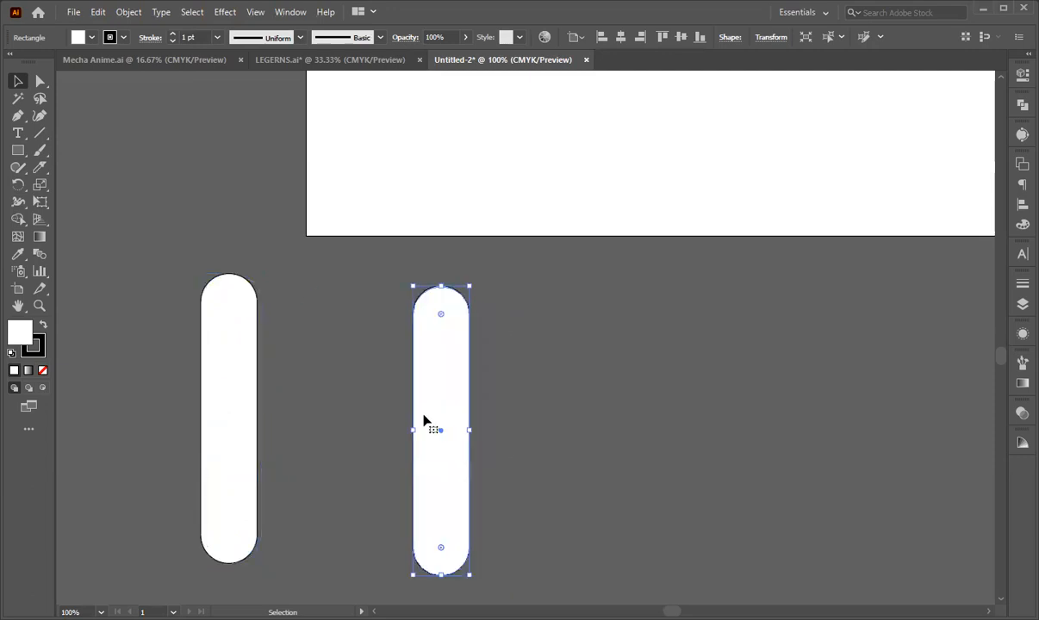
left_click_drag(454, 459, 355, 459)
left_click_drag(532, 437, 395, 493)
left_click(583, 467)
left_click(416, 397)
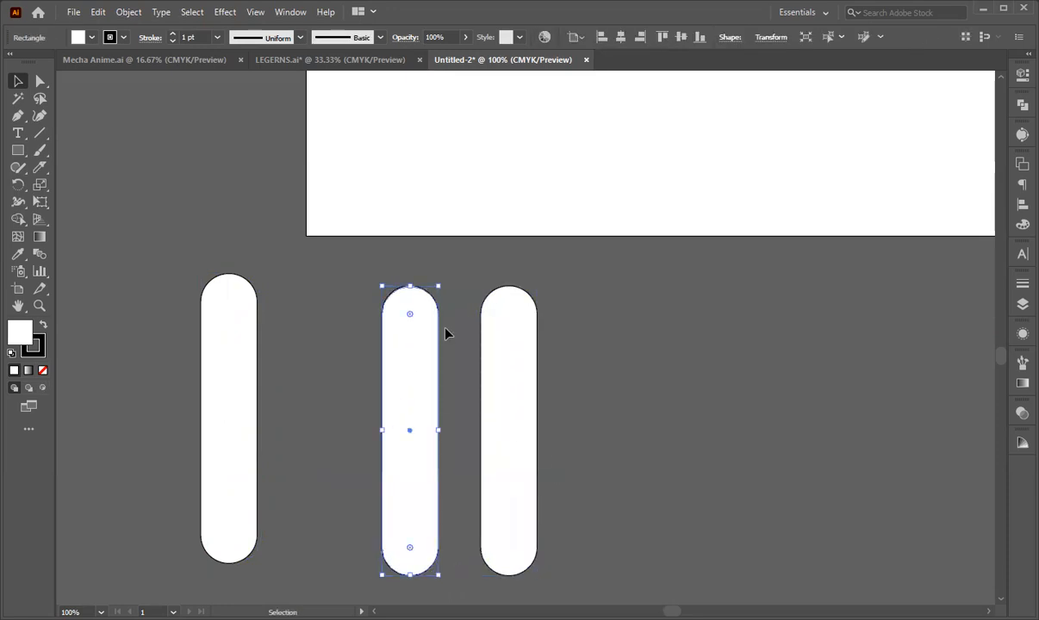
- Rotate the middle bar to 40° and place its upper end over the top of the left vertical bar
left_click(1023, 74)
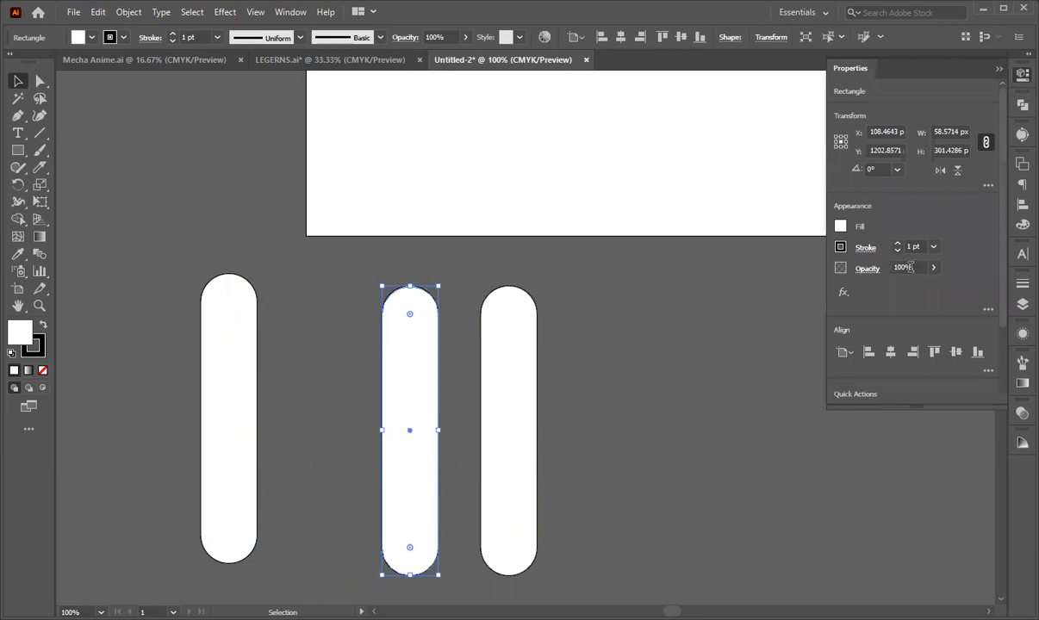
left_click(878, 170)
key("BackSpace")
key("shift+Up")
key("shift+Up")
key("shift+Up")
key("shift+Up")
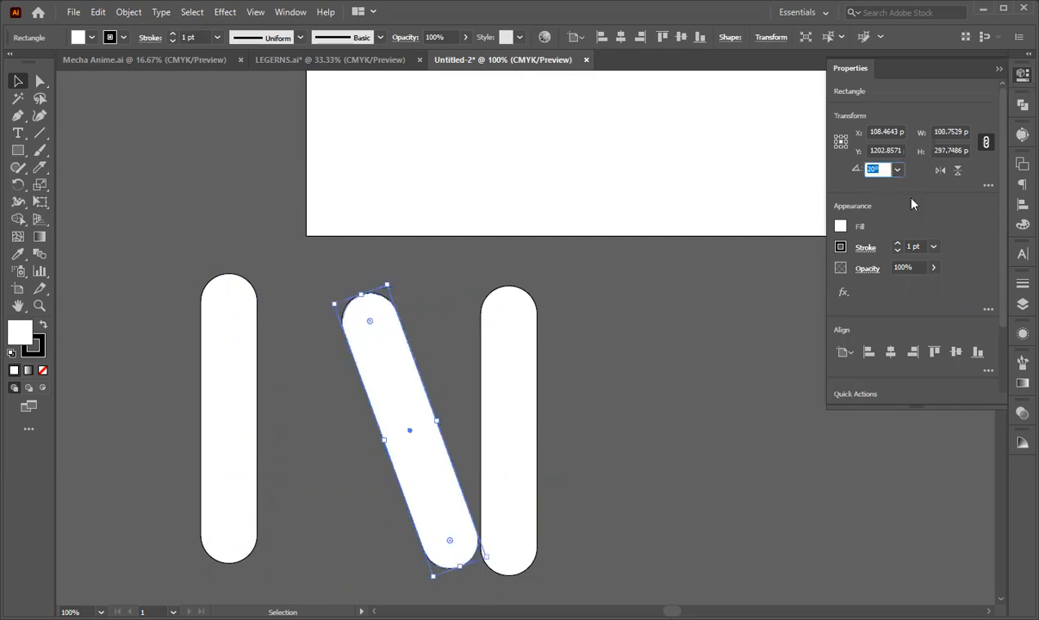
left_click(663, 463)
left_click_drag(379, 402, 274, 360)
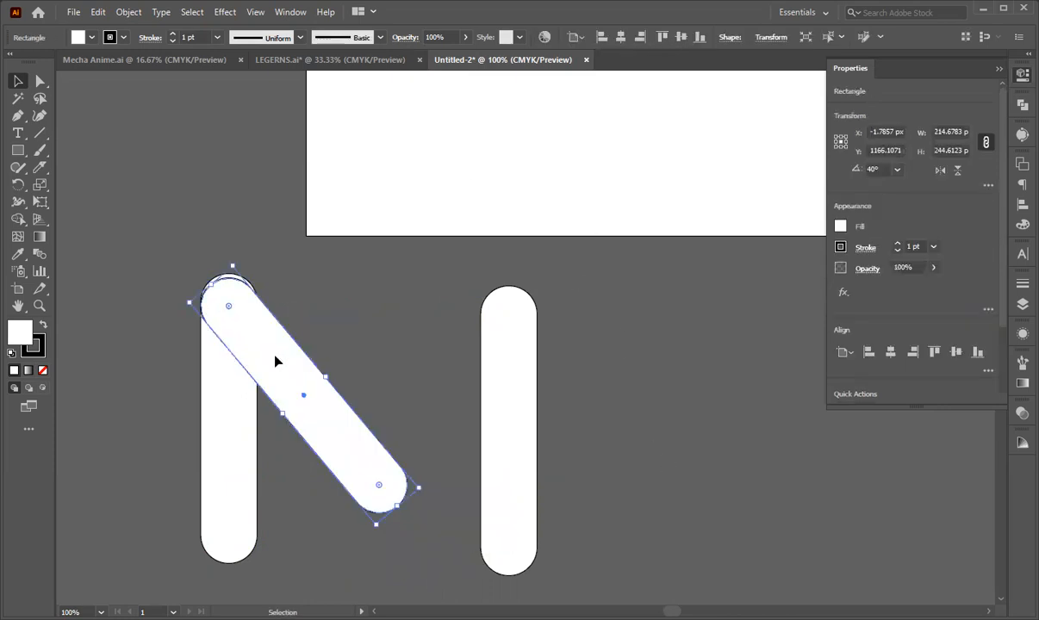
- Rotate the remaining upright copy to -40° and place its lower end over the bottom of the left vertical bar
left_click(486, 396)
left_click(866, 170)
type("45")
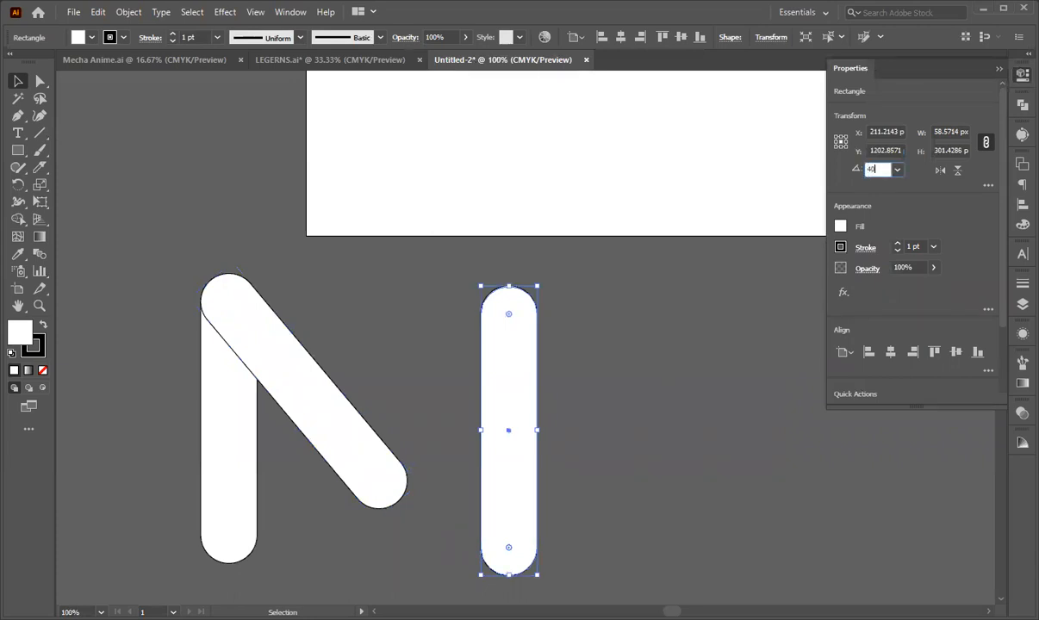
key("Return")
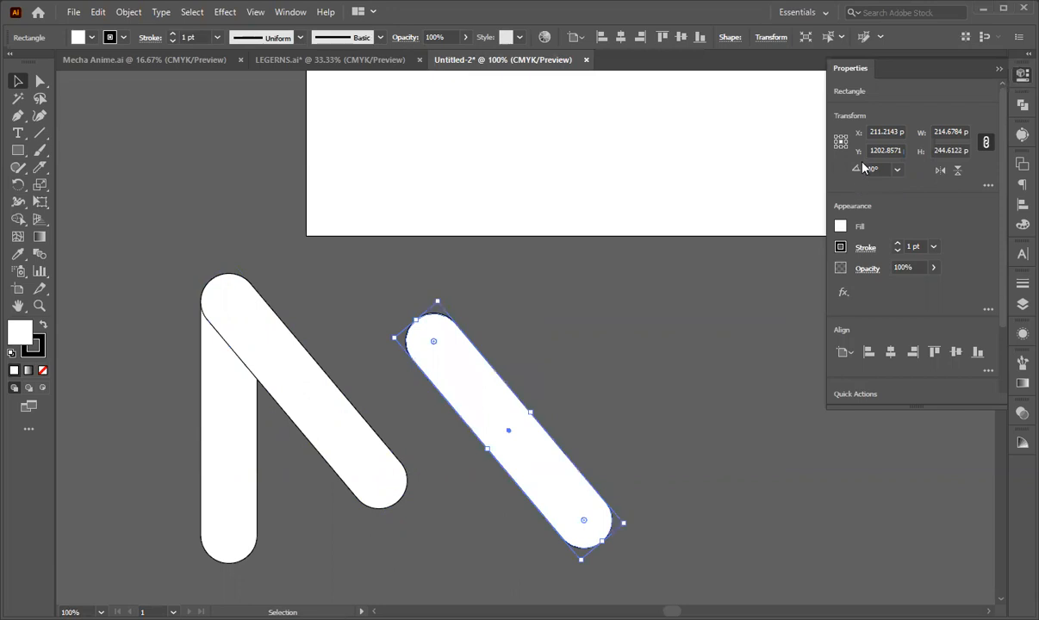
left_click(870, 169)
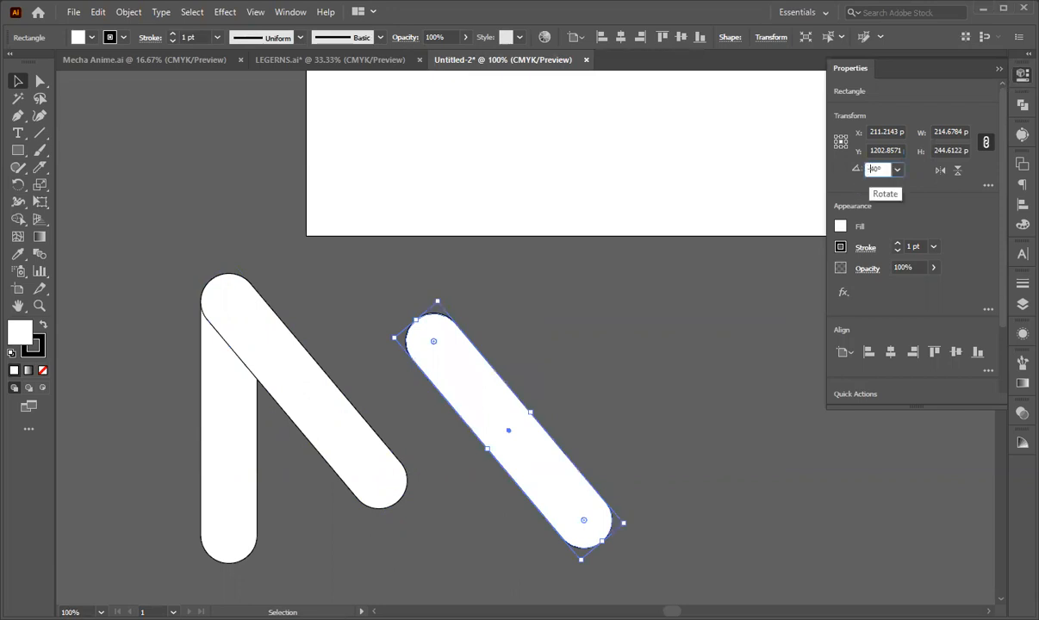
type("-45")
key("Return")
left_click(538, 489)
mouse_move(525, 466)
left_mouse_down()
mouse_move(486, 457)
mouse_move(322, 468)
mouse_move(313, 480)
left_mouse_up()
left_click(560, 438)
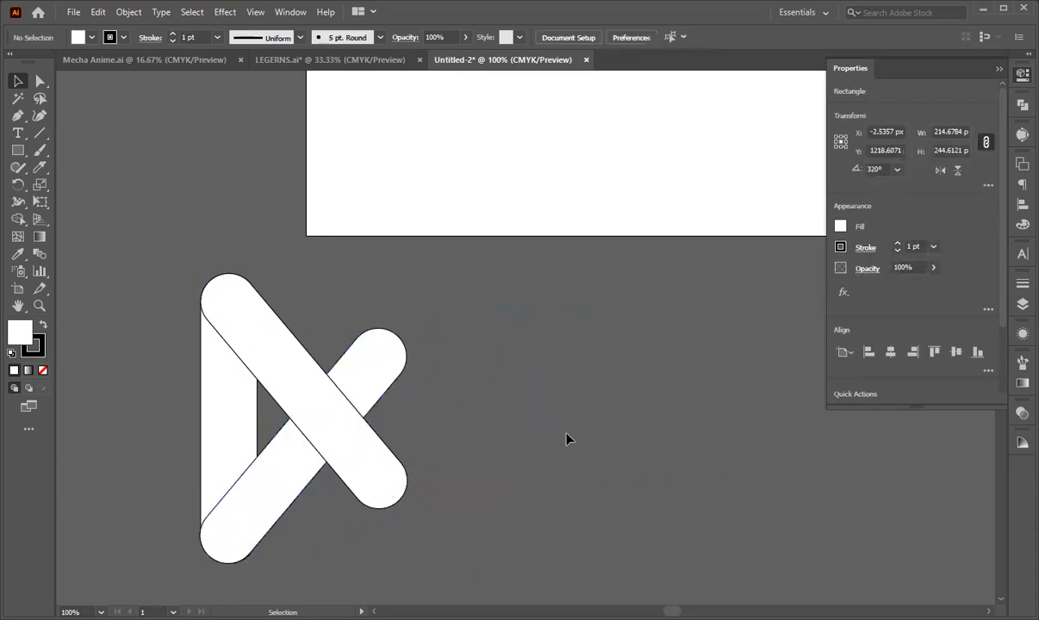
- Move both diagonal bars away from the vertical bar and align their centers horizontally and vertically to form an X
left_click(345, 372)
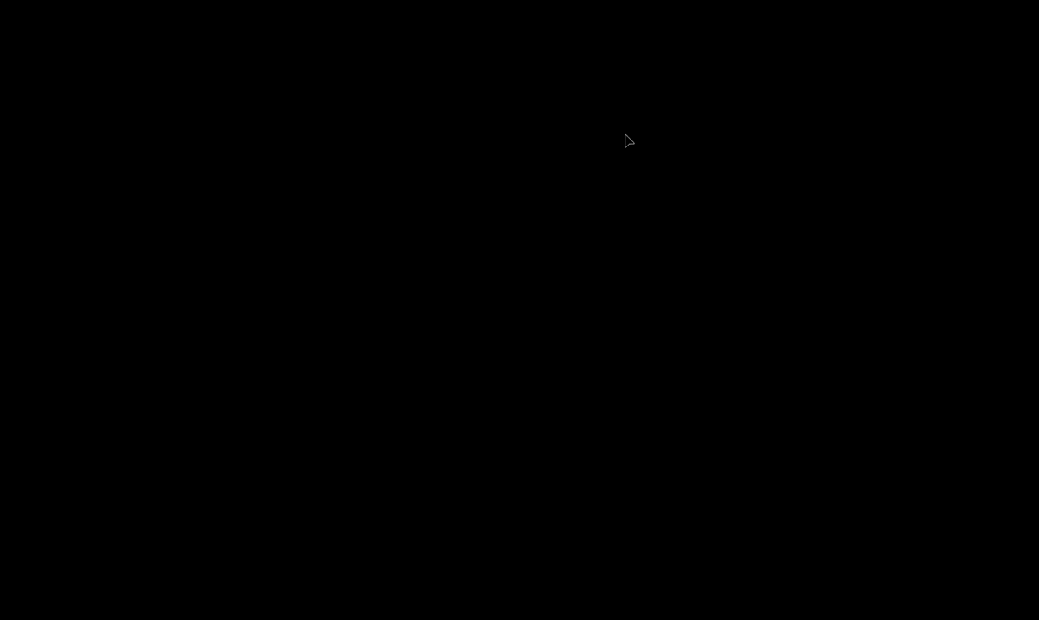
left_click(614, 351)
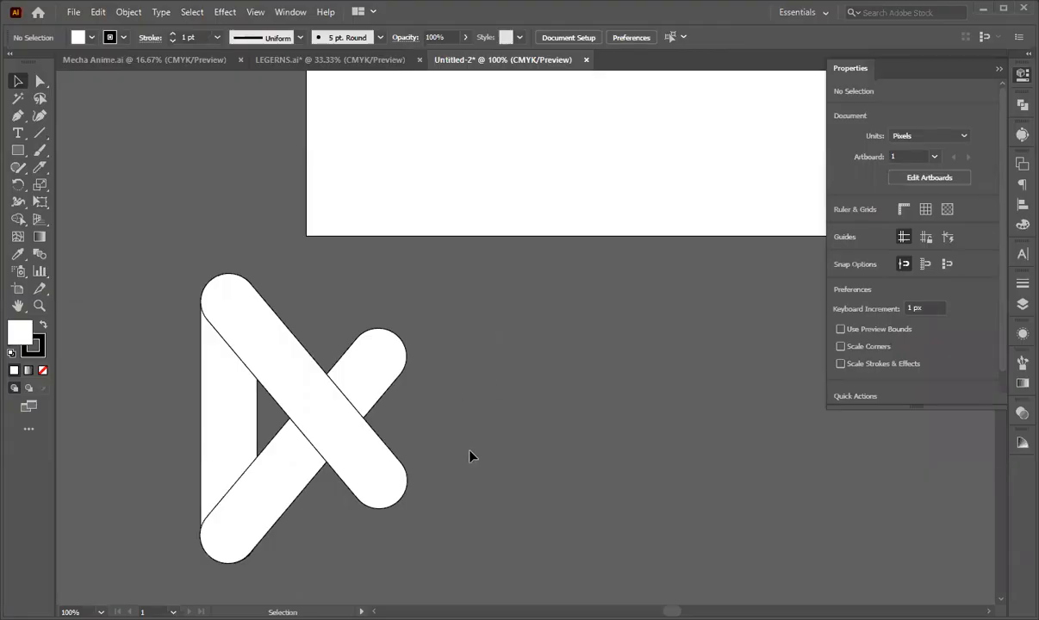
left_click_drag(437, 314, 311, 525)
left_click_drag(348, 408, 480, 390)
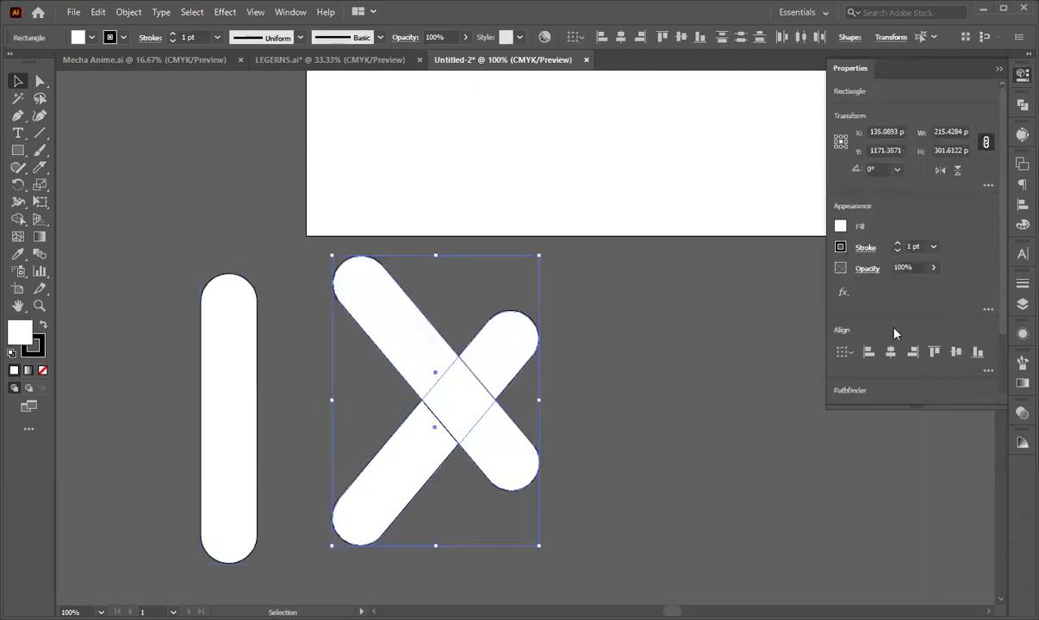
left_click(890, 355)
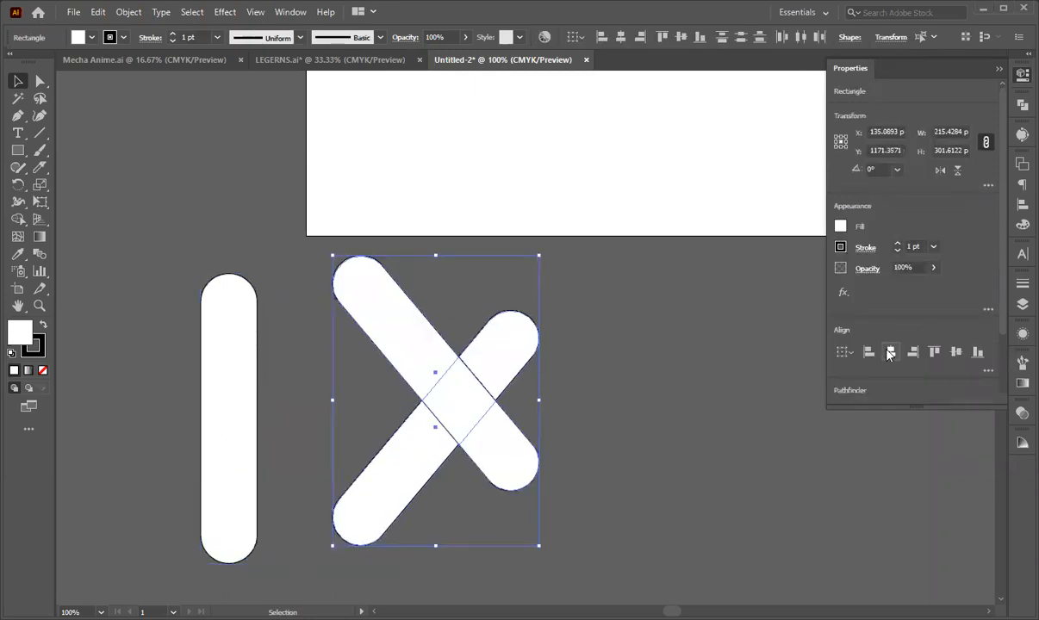
left_click(954, 358)
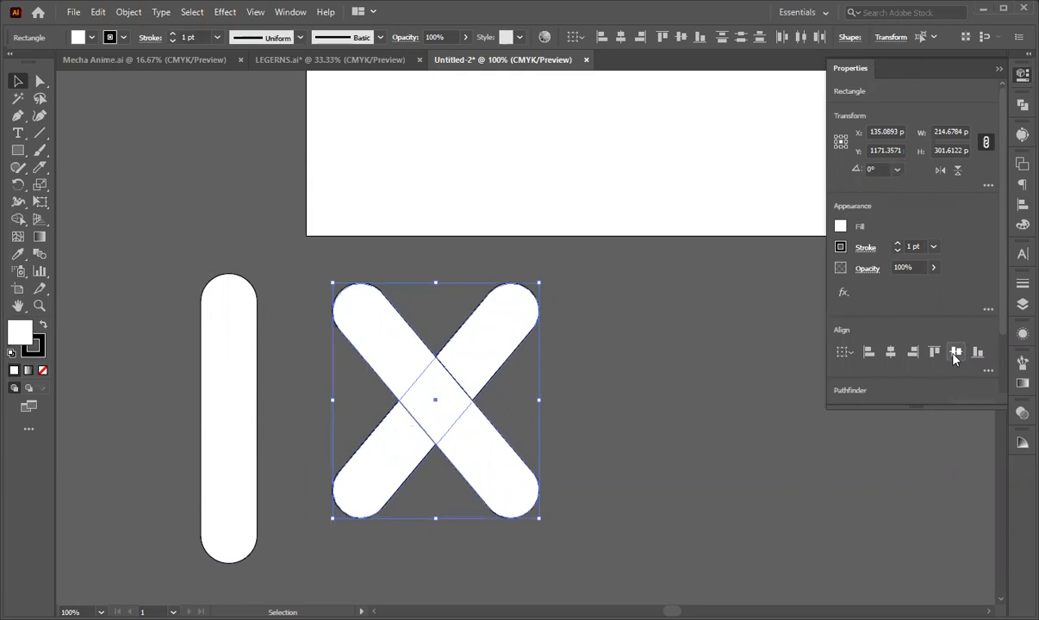
left_click(610, 394)
- Place the X over the vertical bar with their tops aligned, and shorten the vertical bar to the X's height
left_click_drag(450, 410, 302, 379)
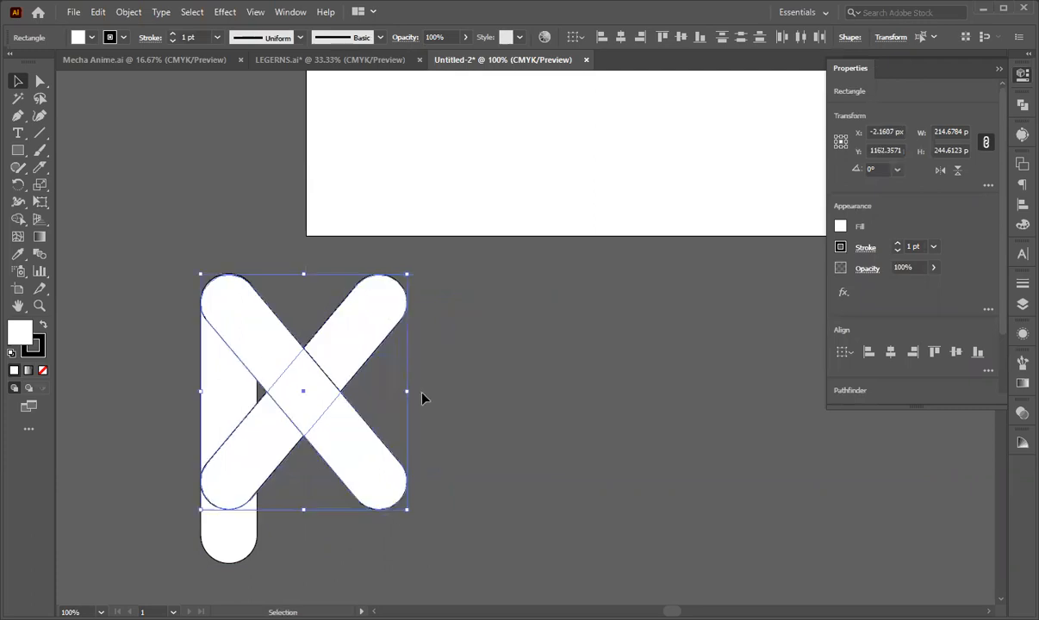
left_click(439, 405)
left_click(232, 394)
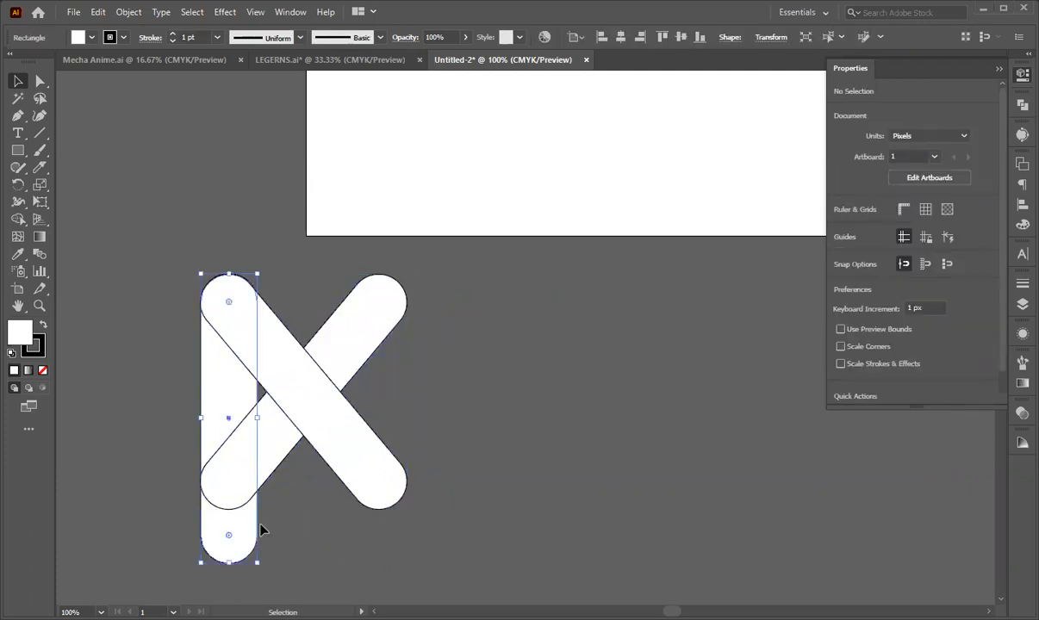
left_click_drag(229, 563, 230, 510)
left_click(301, 533)
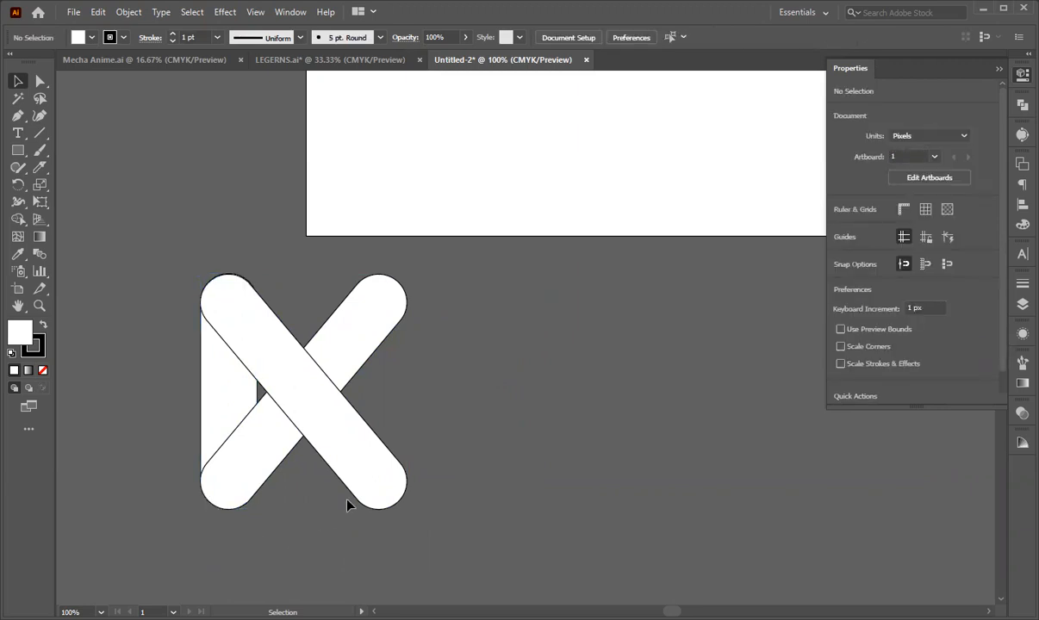
- Move the diagonal bar that slopes down to the right 40 px lower
scroll(349, 506, "up", 1)
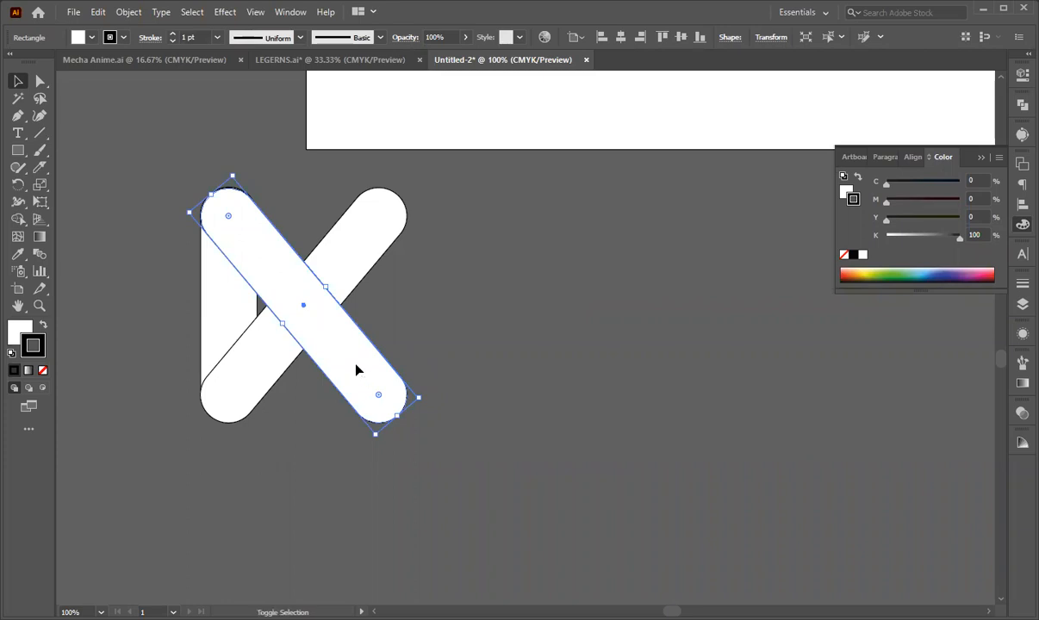
key("shift+Down")
key("shift+Down")
key("shift+Down")
key("shift+Down")
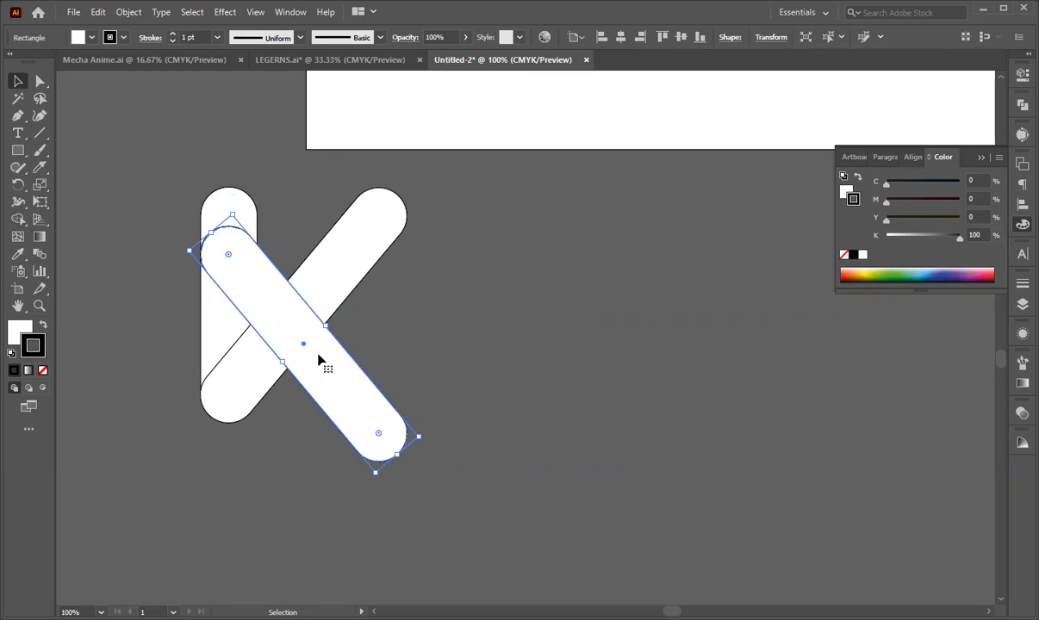
left_click(460, 313)
- Draw a wide guide rectangle with its upper edge along the K's baseline, covering the diagonal's overhanging end
left_click(17, 149)
left_click_drag(162, 448, 437, 423)
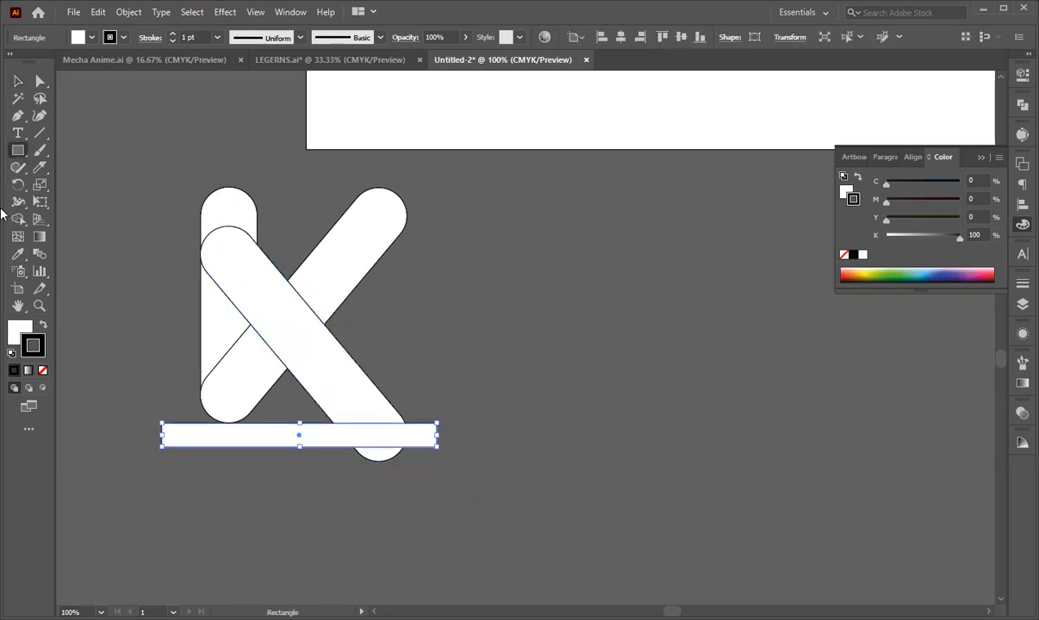
left_click(18, 80)
left_click(183, 301)
left_click(251, 444)
left_click_drag(299, 445, 298, 520)
left_click(279, 541)
- Shorten the overhanging diagonal bar so it ends on the guide rectangle's upper edge, and delete the guide rectangle
left_click(345, 418)
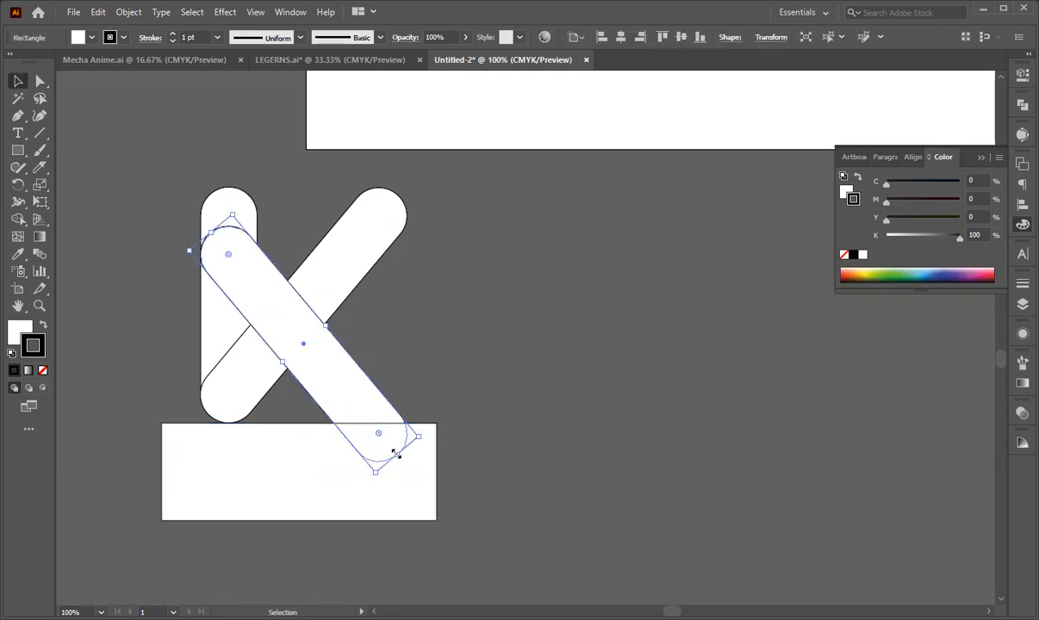
left_click_drag(395, 452, 374, 410)
left_click(480, 470)
left_click(423, 478)
left_click(423, 480, "shift")
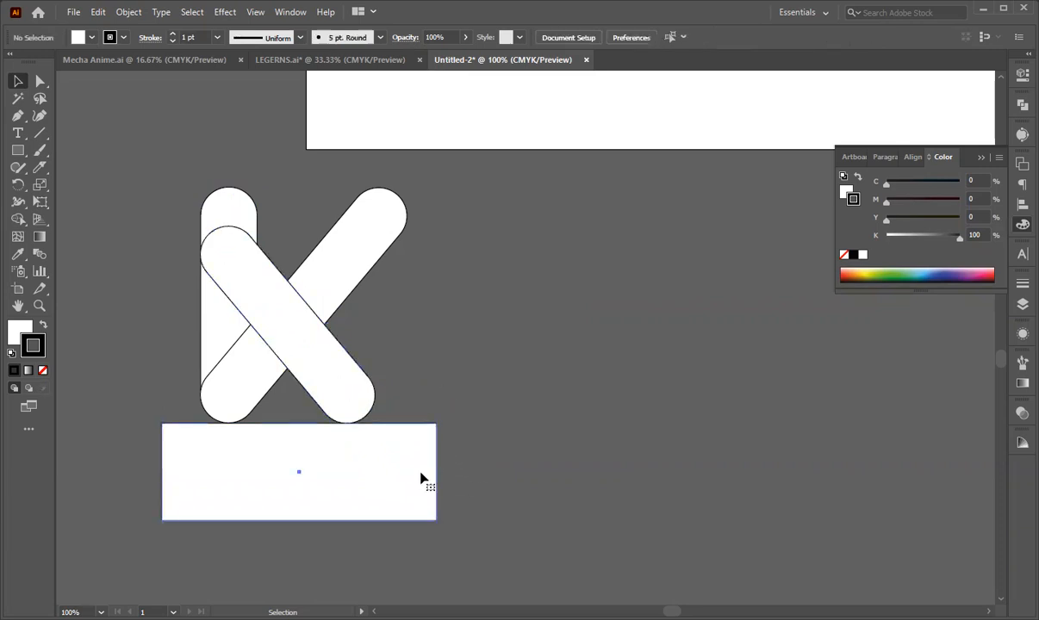
key("Delete")
- Move the three bars of the K together to the right, and select the downward-sloping diagonal with Direct Selection
scroll(421, 480, "up", 1)
left_click_drag(116, 215, 410, 452)
left_click_drag(299, 322, 385, 359)
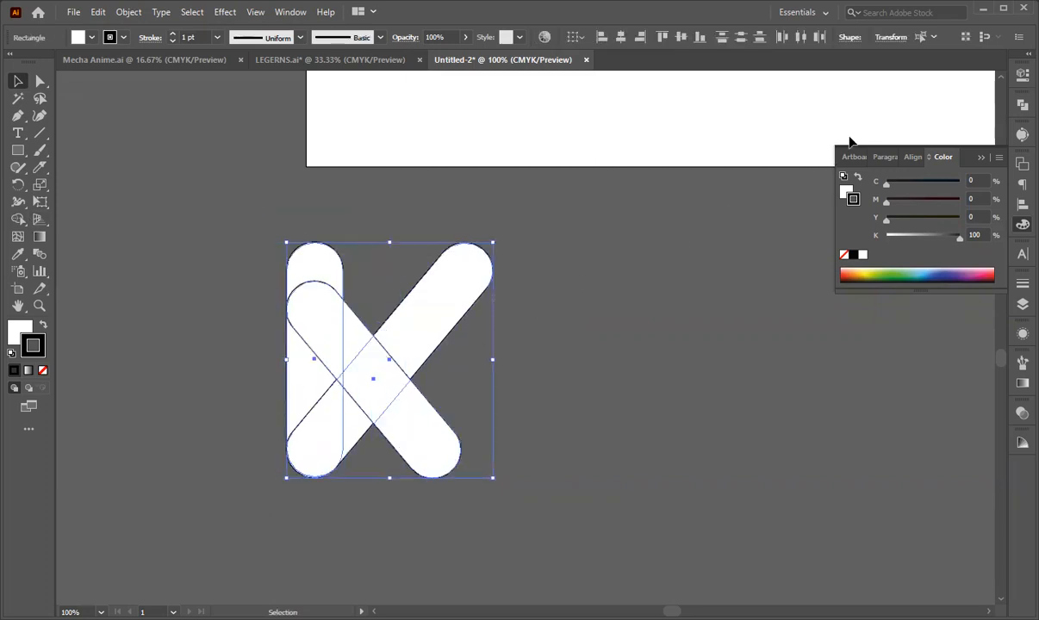
left_click(857, 117)
scroll(858, 117, "down", 1)
key("a")
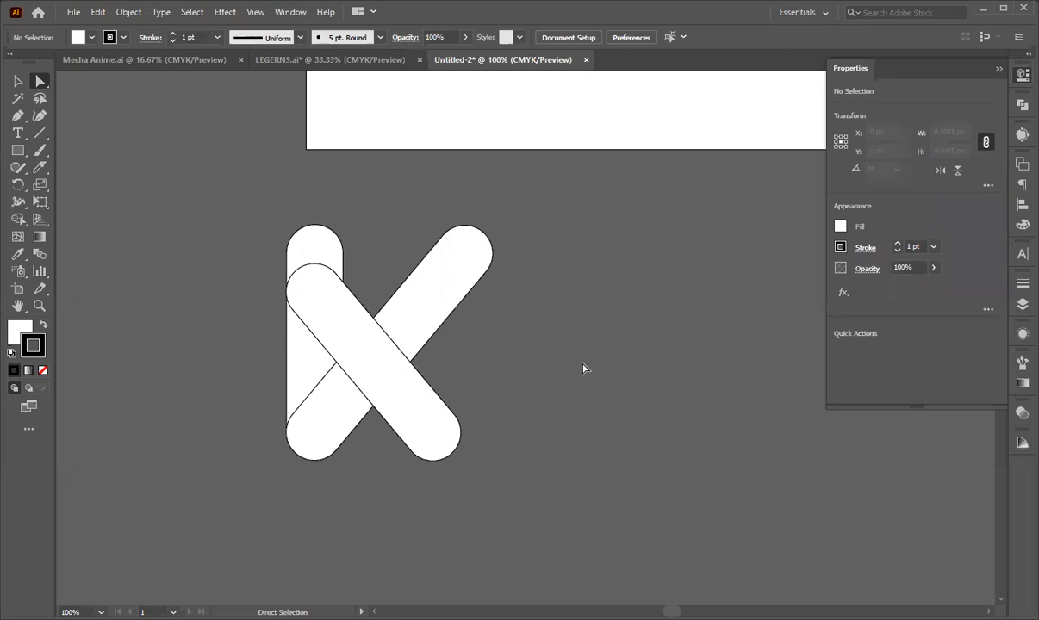
left_click_drag(213, 274, 519, 483)
mouse_move(342, 353)
left_mouse_down()
mouse_move(327, 336)
mouse_move(339, 334)
left_mouse_up()
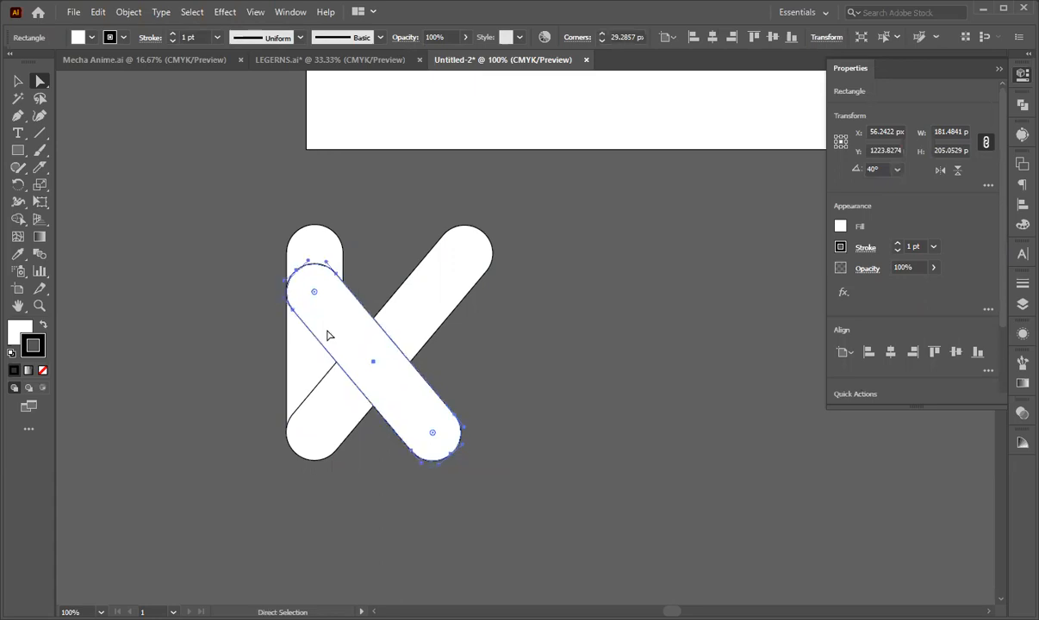
- Duplicate all three bars of the K to the right of the original
scroll(77, 246, "down", 1)
left_click(18, 82)
left_click_drag(155, 238, 297, 366)
left_click_drag(327, 422, 620, 414)
scroll(892, 312, "down", 1)
- Unite the copied bars into a single K shape and place it below the original
left_click(842, 335)
left_click_drag(709, 344, 374, 431)
scroll(570, 348, "down", 2)
scroll(500, 348, "down", 2)
scroll(425, 396, "down", 2)
left_click(636, 384)
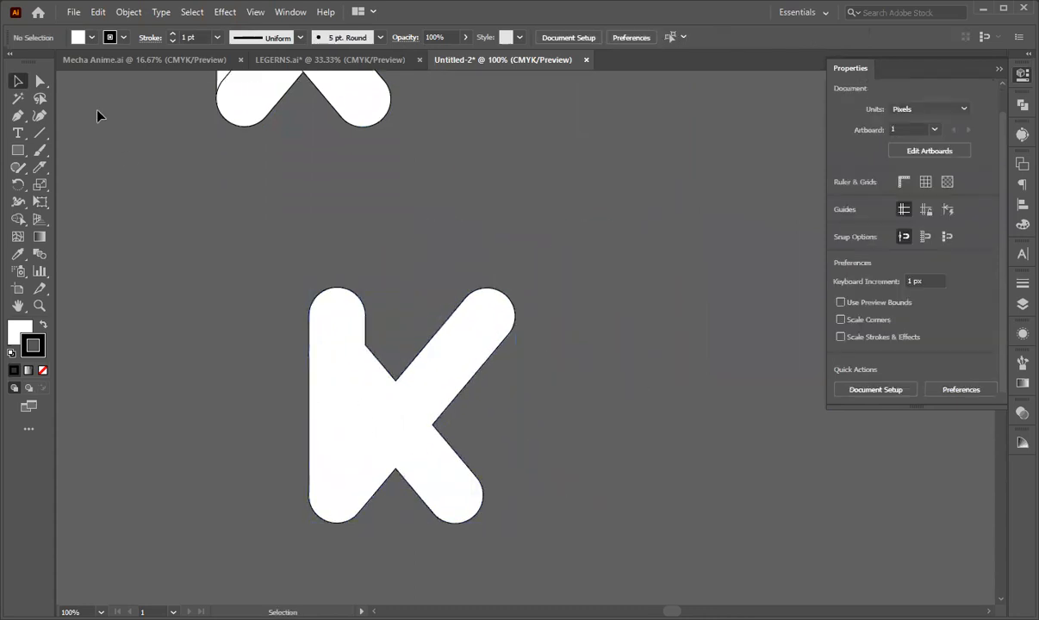
- Move the united K up and to the left, and round the notch between its two legs with a 20 px corner radius
left_click(39, 80)
left_click_drag(327, 405, 291, 376)
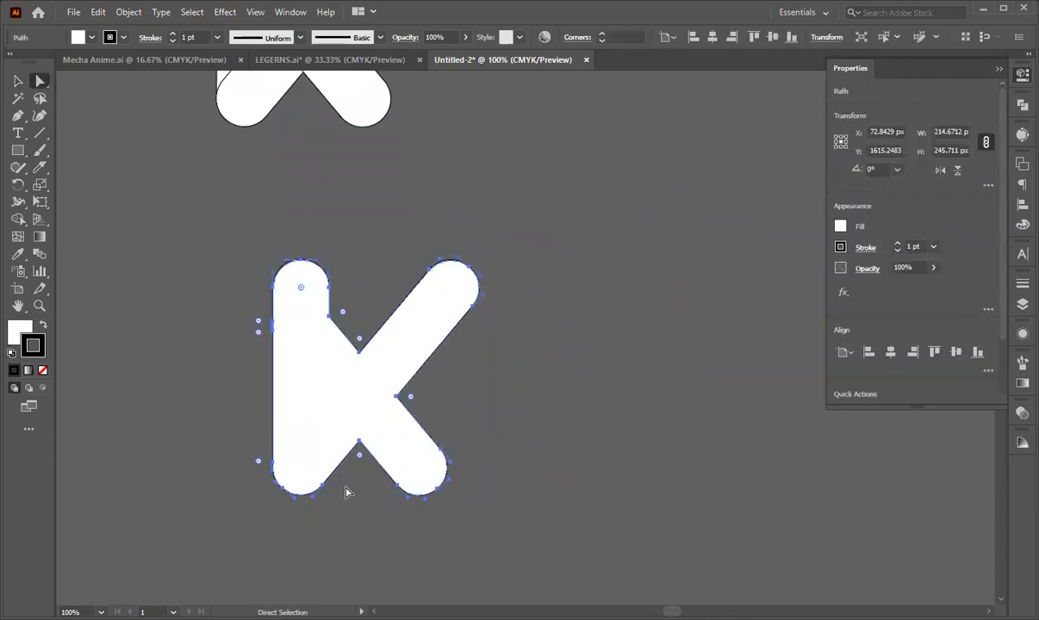
left_click(359, 442)
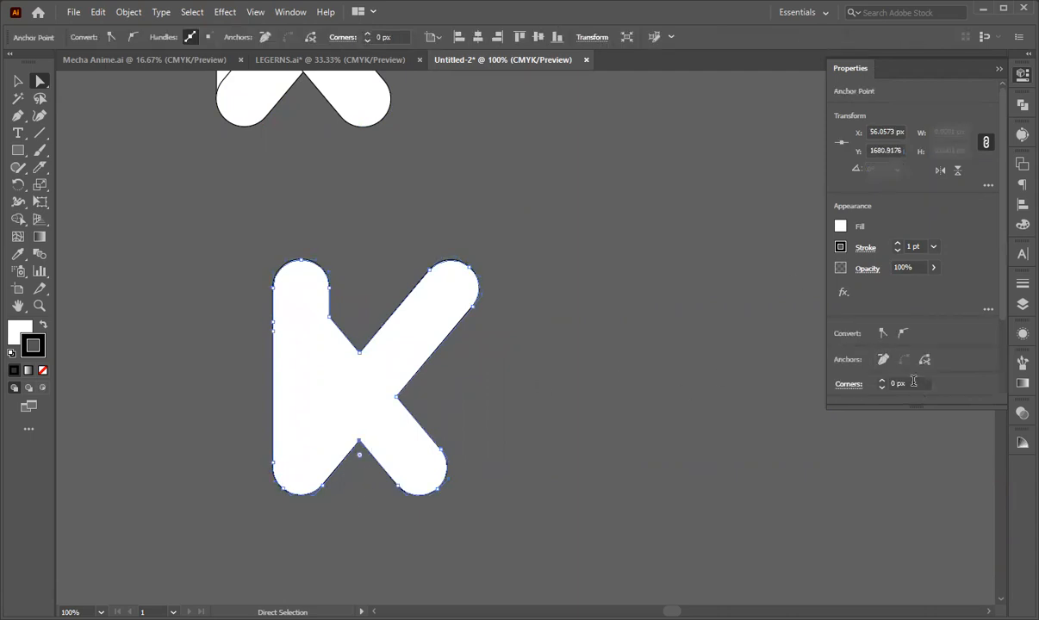
left_click(913, 381)
type("30")
key("Return")
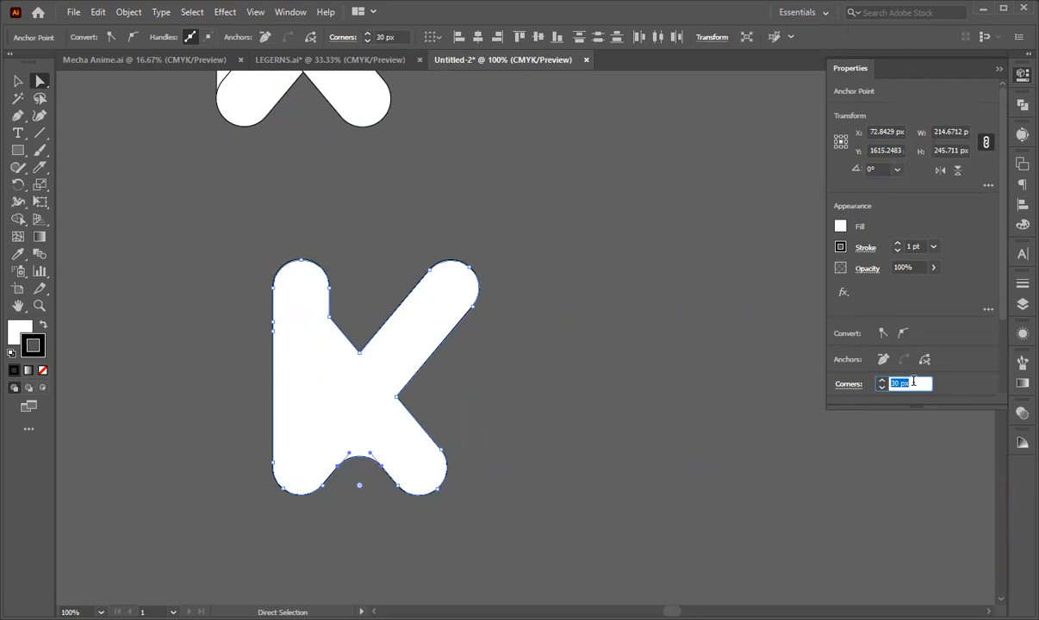
type("20")
key("Return")
- Round the upper notch between the stem and the rising arm to 20 px, and shift the K slightly up and right
scroll(579, 365, "up", 1)
left_click(358, 368)
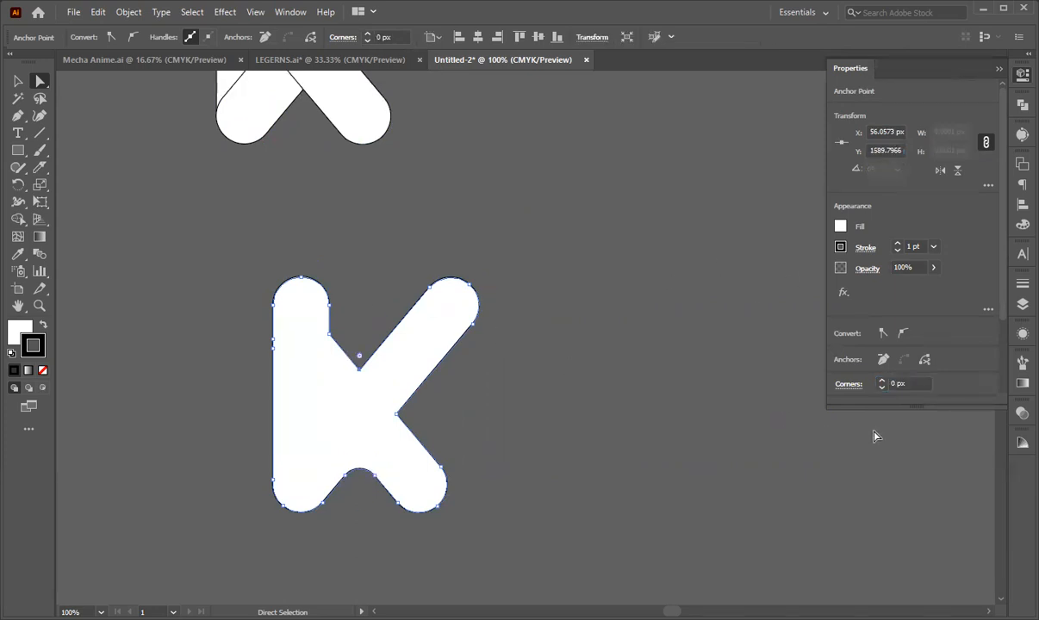
left_click(908, 383)
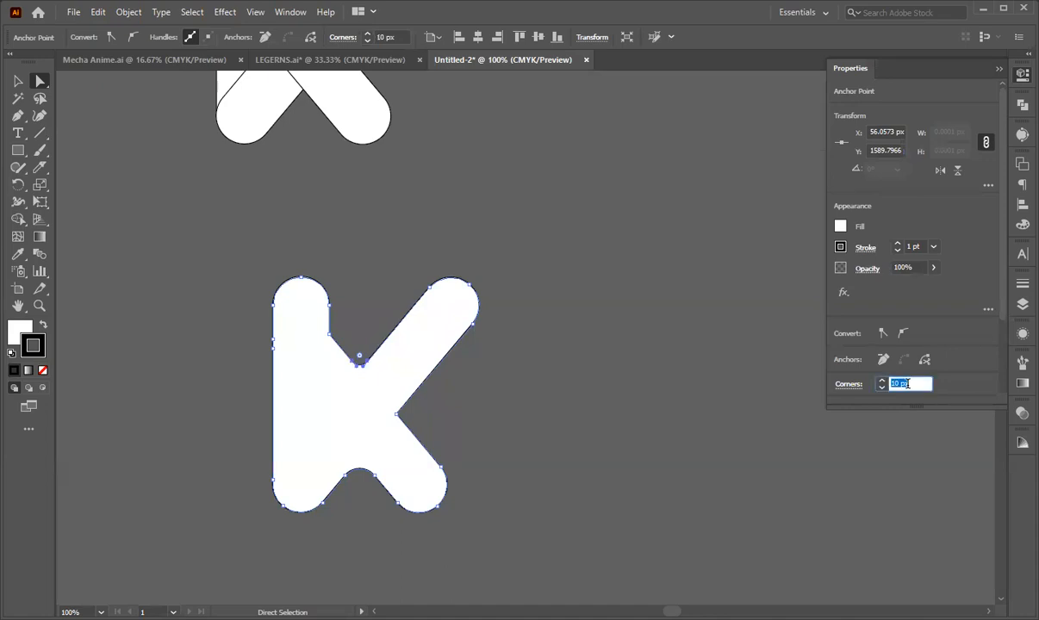
type("20")
key("Return")
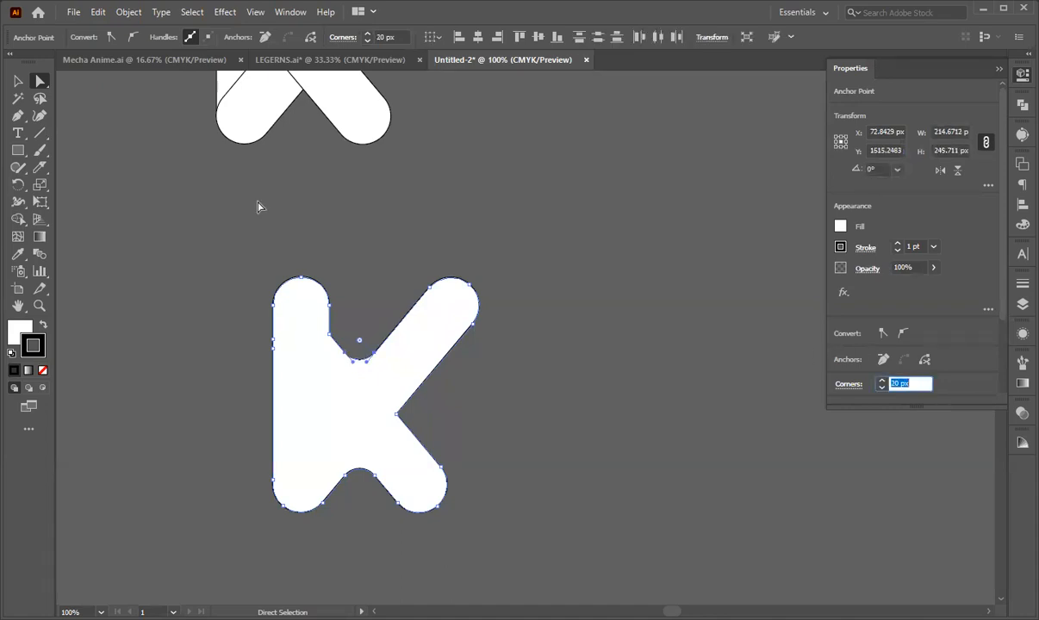
key("v")
mouse_move(335, 436)
left_mouse_down()
mouse_move(362, 413)
mouse_move(341, 411)
mouse_move(340, 428)
left_mouse_up()
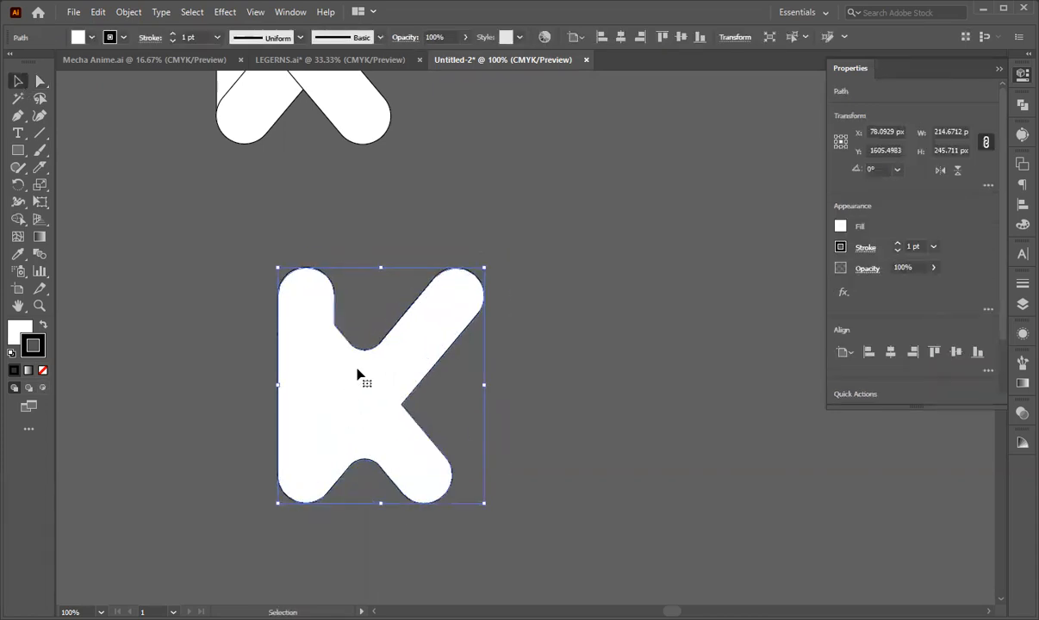
- Round the remaining corner on the stem's inner edge above the upper notch with a radius of about 69.4 px
key("a")
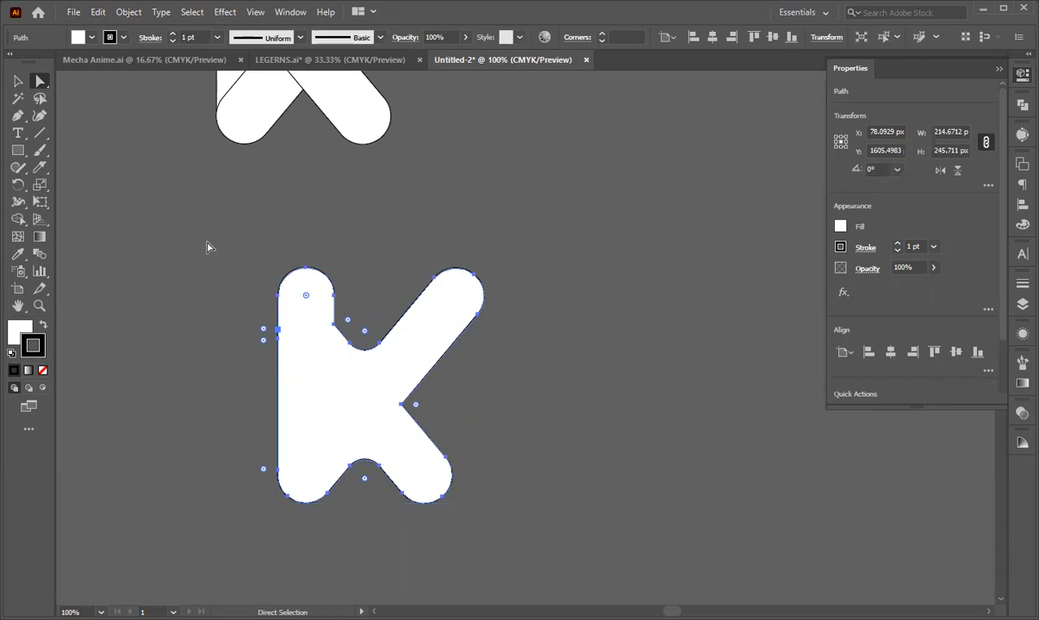
scroll(353, 348, "up", 2)
scroll(354, 348, "up", 1)
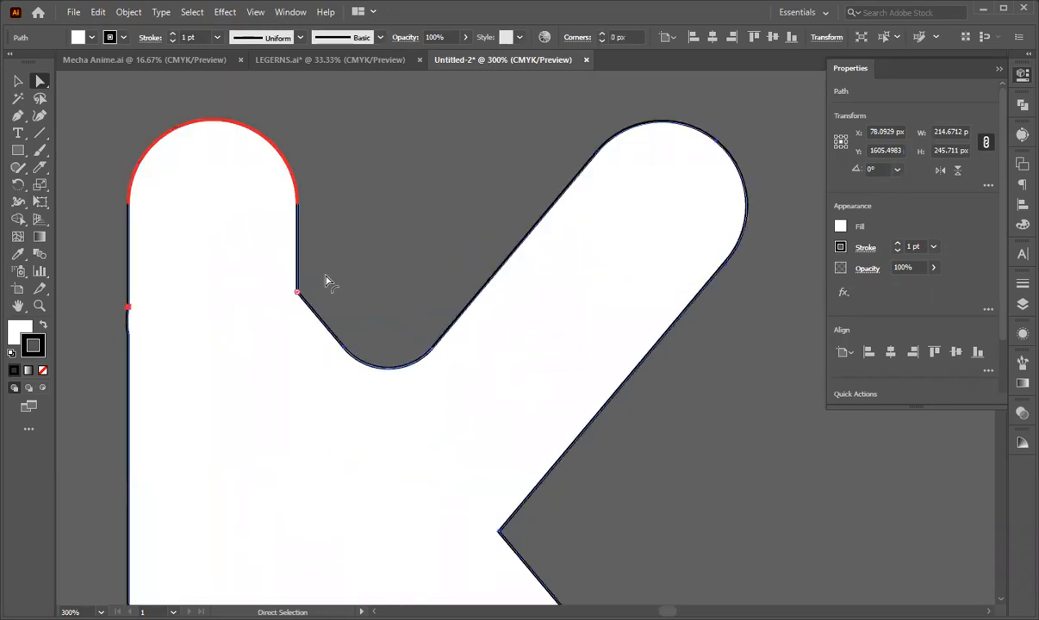
left_click(297, 291)
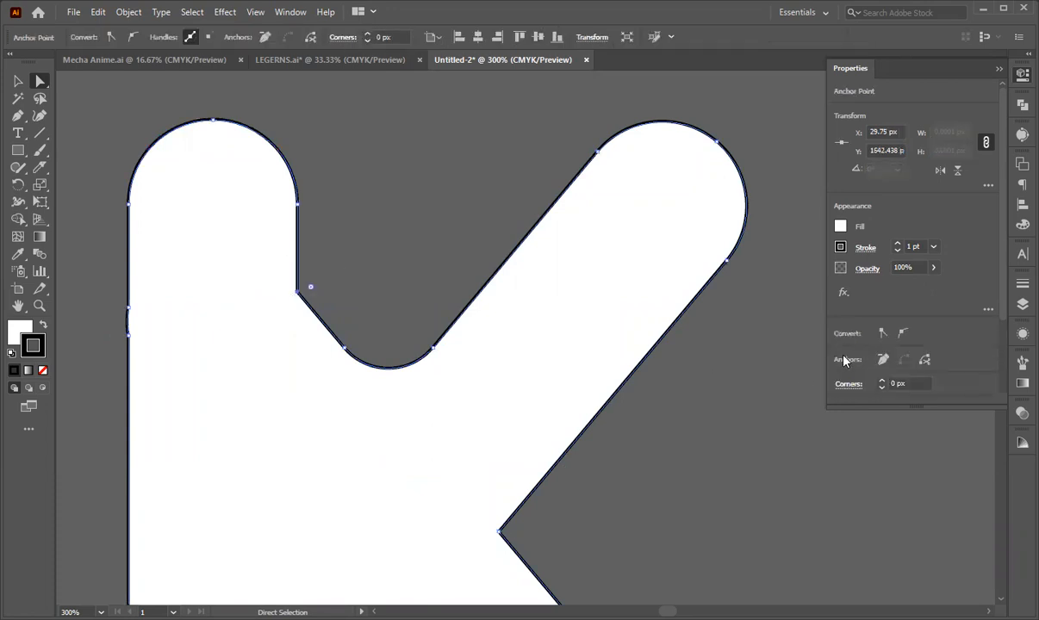
left_click_drag(882, 381, 885, 388)
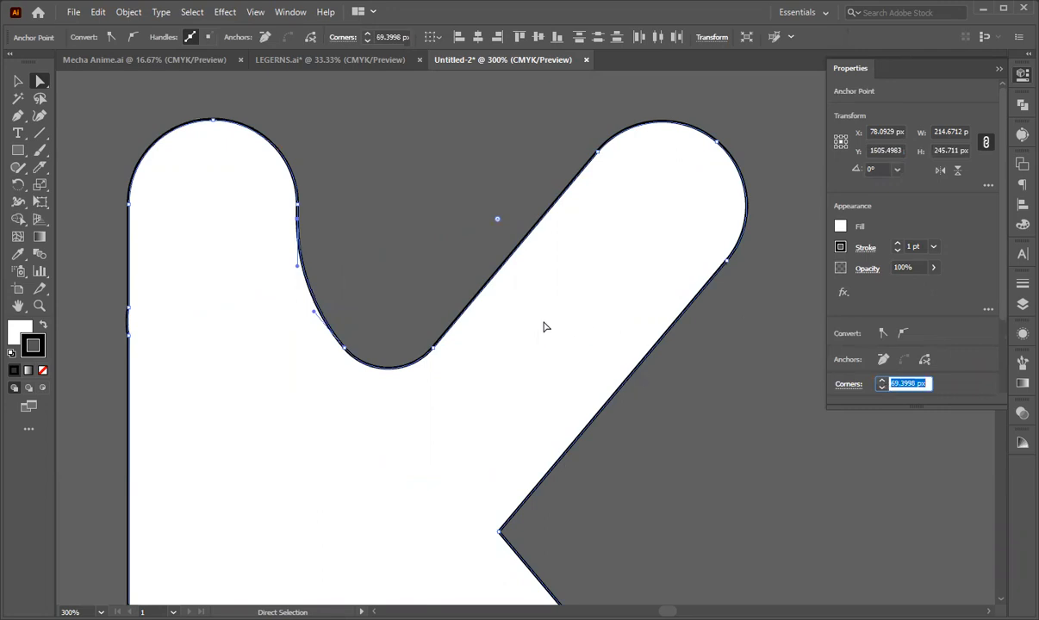
- Move the rounded K away to the lower left of the three-bar K
scroll(543, 323, "down", 4)
left_click(295, 271)
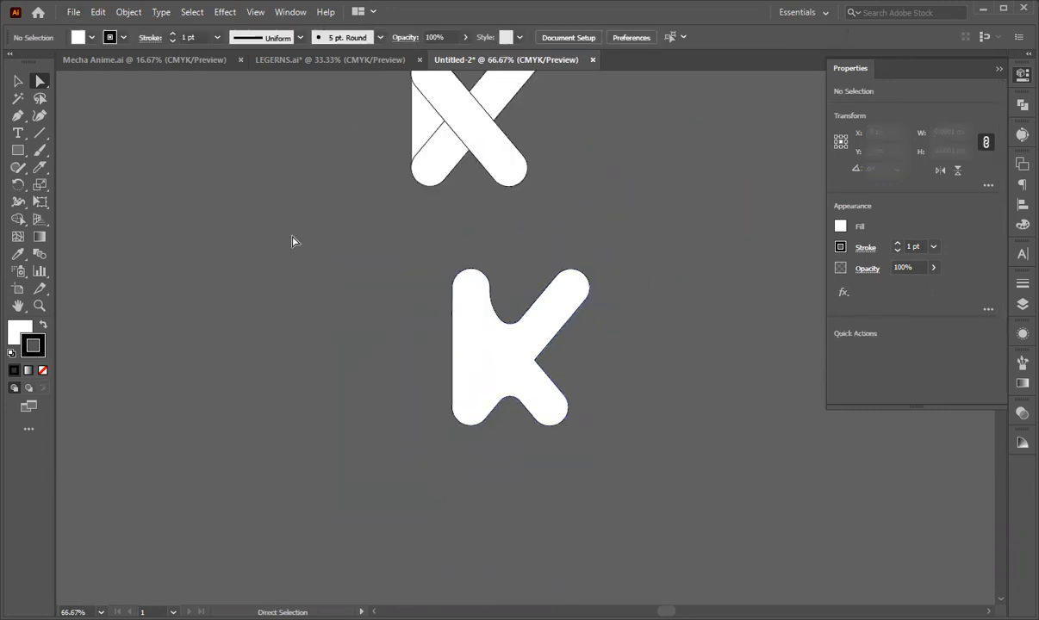
left_click_drag(482, 361, 364, 374)
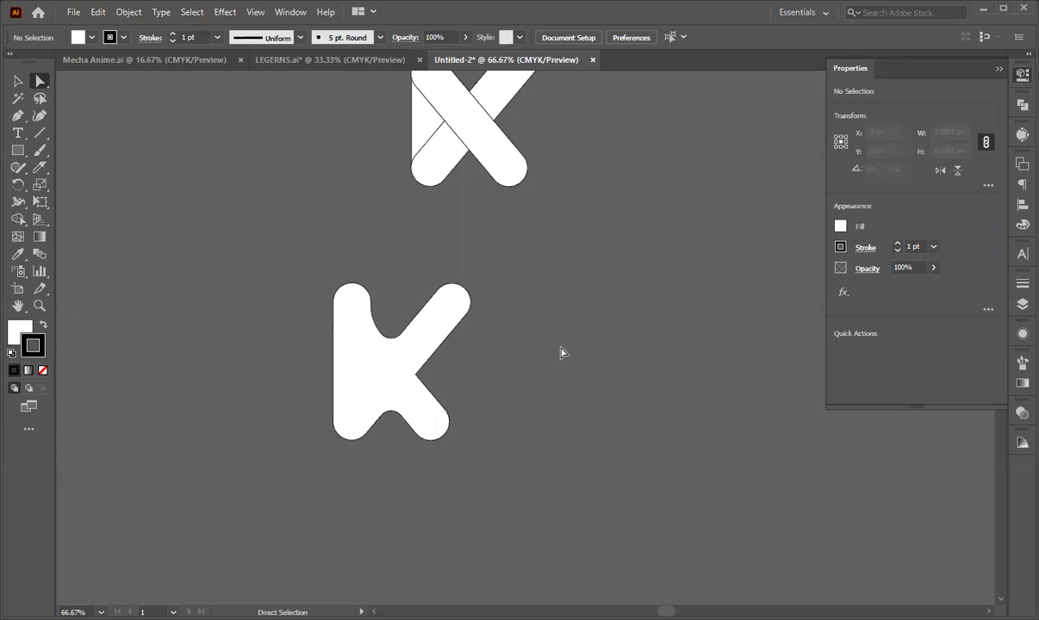
left_click_drag(427, 345, 298, 373)
scroll(298, 373, "up", 3)
left_click_drag(302, 448, 255, 471)
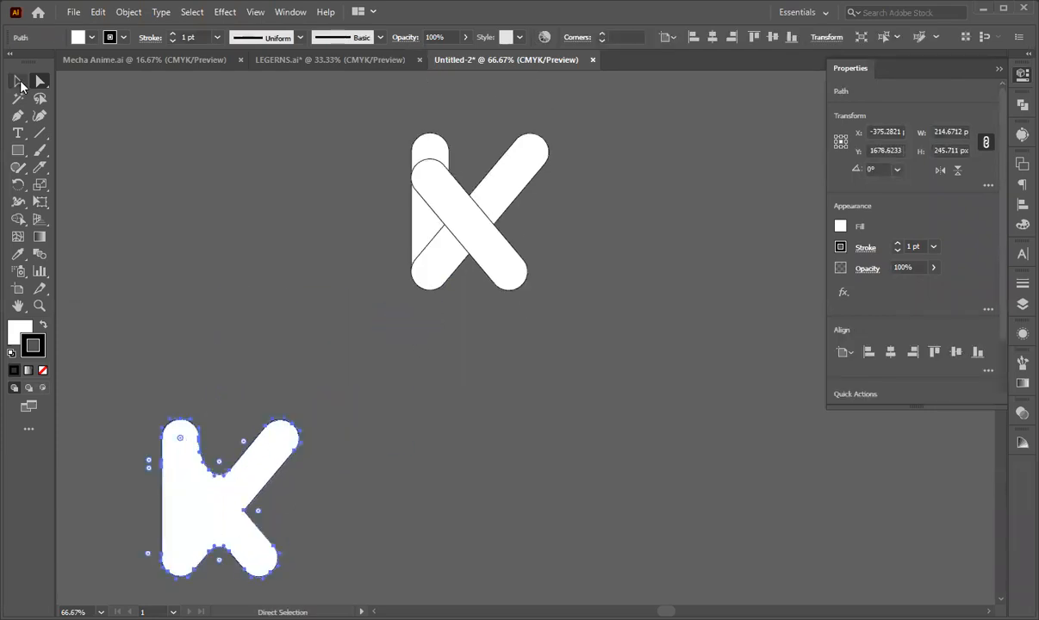
left_click(18, 82)
left_click(190, 207)
scroll(190, 207, "up", 2)
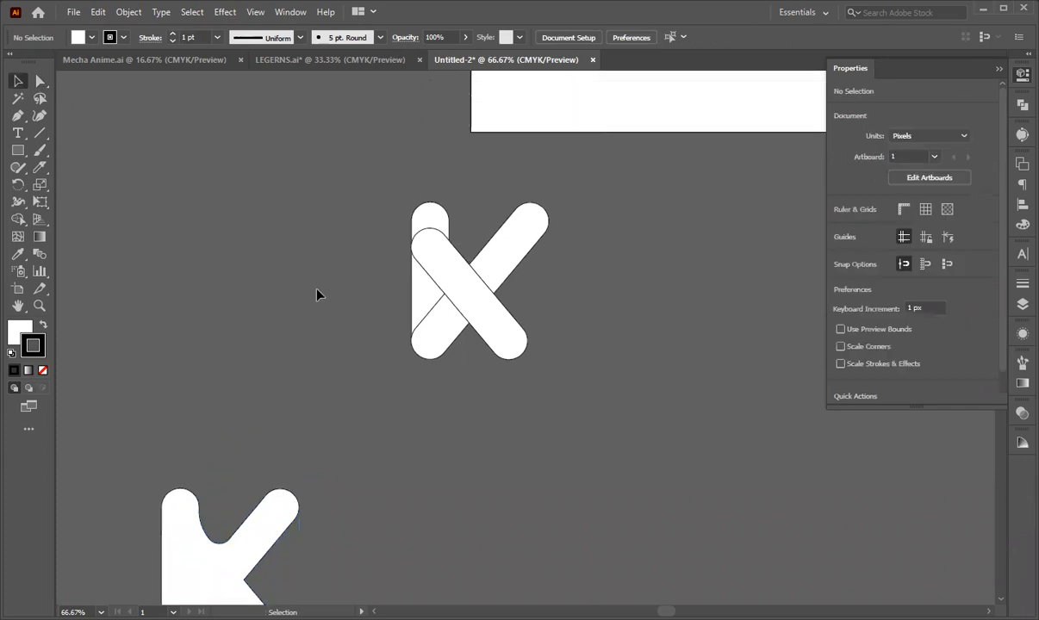
scroll(316, 297, "up", 1)
left_click(414, 319)
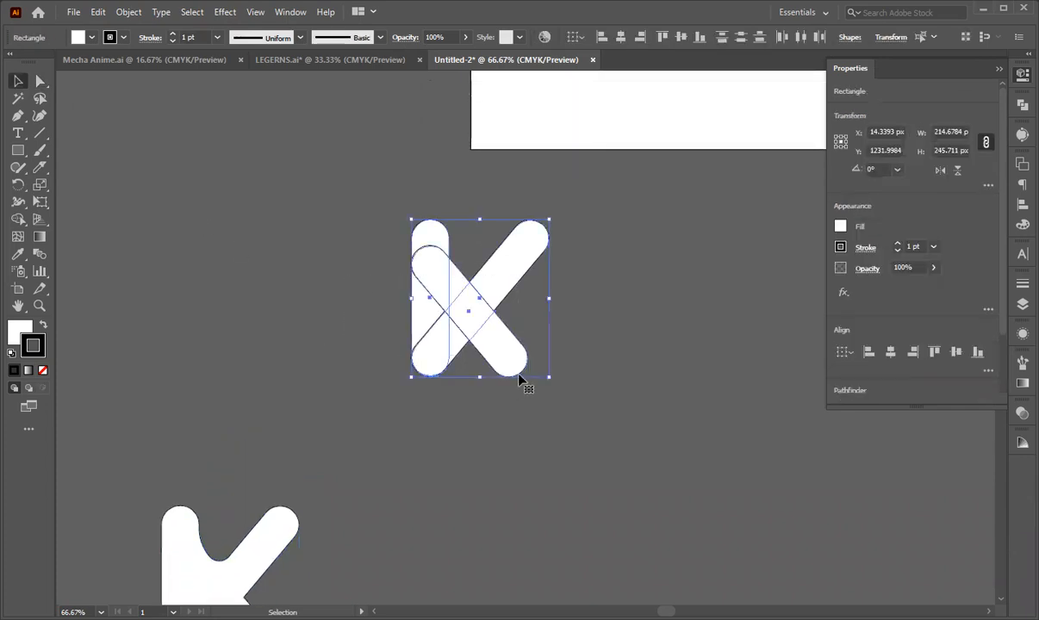
scroll(248, 514, "down", 4)
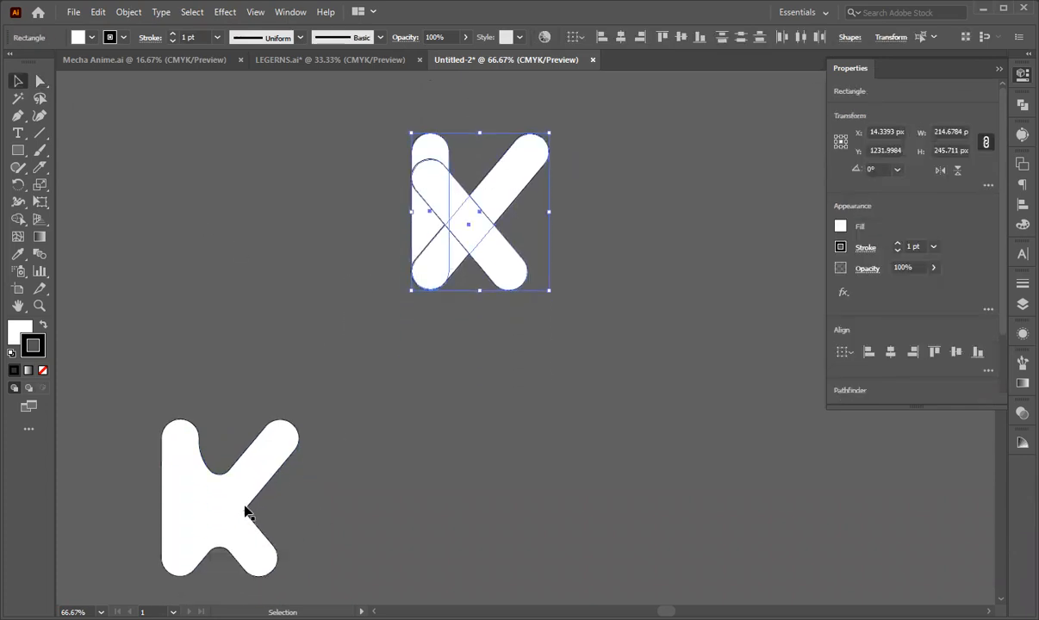
left_click_drag(213, 516, 195, 445)
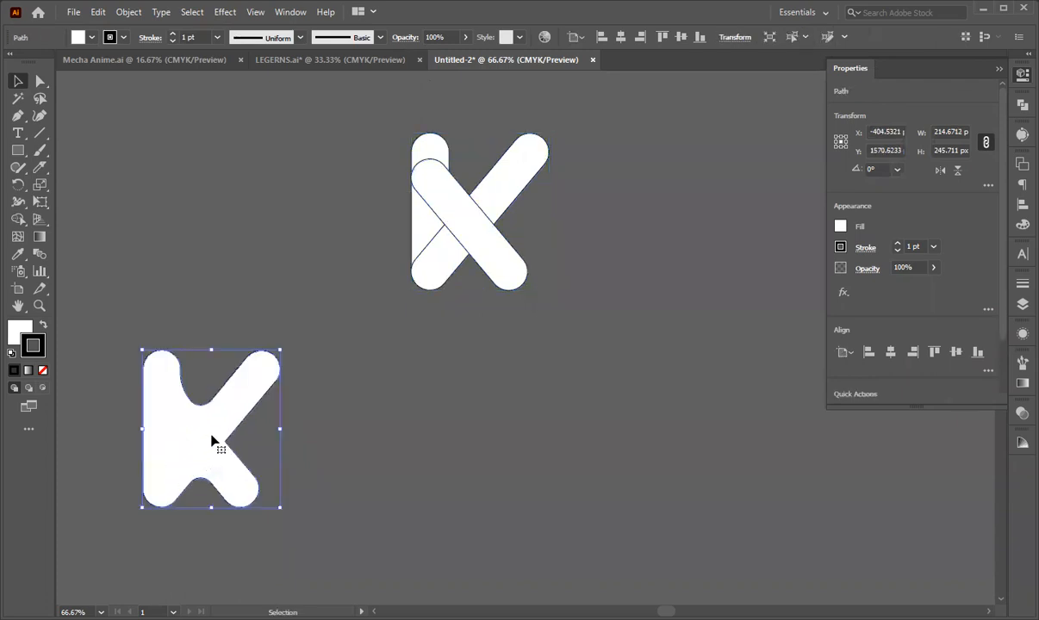
- Move the three-bar K down and place a duplicate of its three bars below it
scroll(318, 341, "up", 3)
left_click_drag(485, 293, 491, 332)
left_click_drag(468, 274, 431, 392)
left_click_drag(413, 388, 399, 522)
scroll(439, 371, "down", 2)
scroll(522, 446, "down", 1)
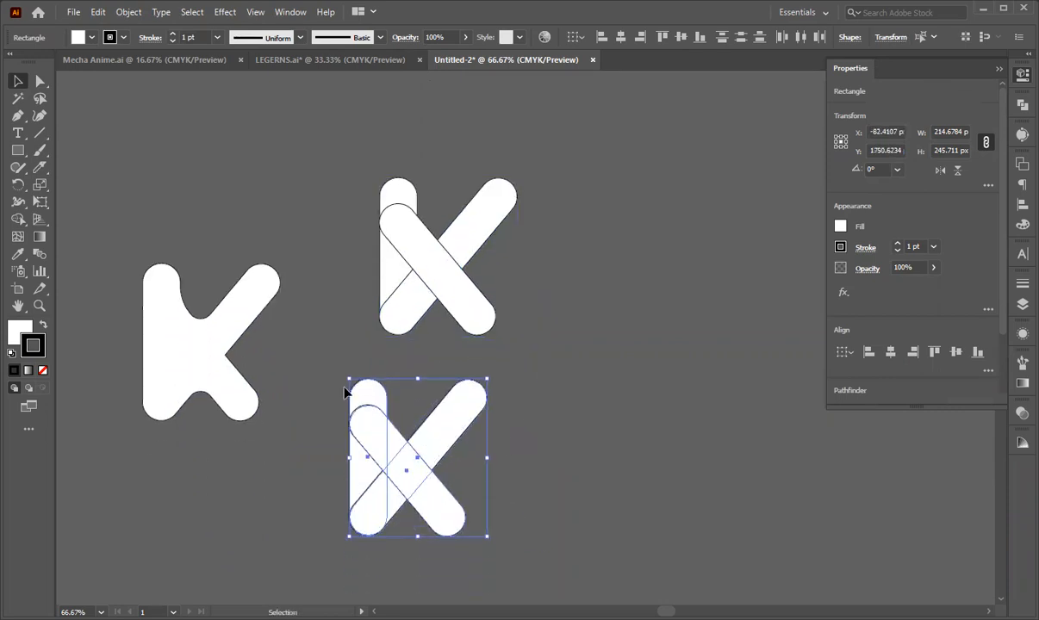
- Unite the duplicated bars into a single K shape and deselect it
scroll(834, 344, "down", 2)
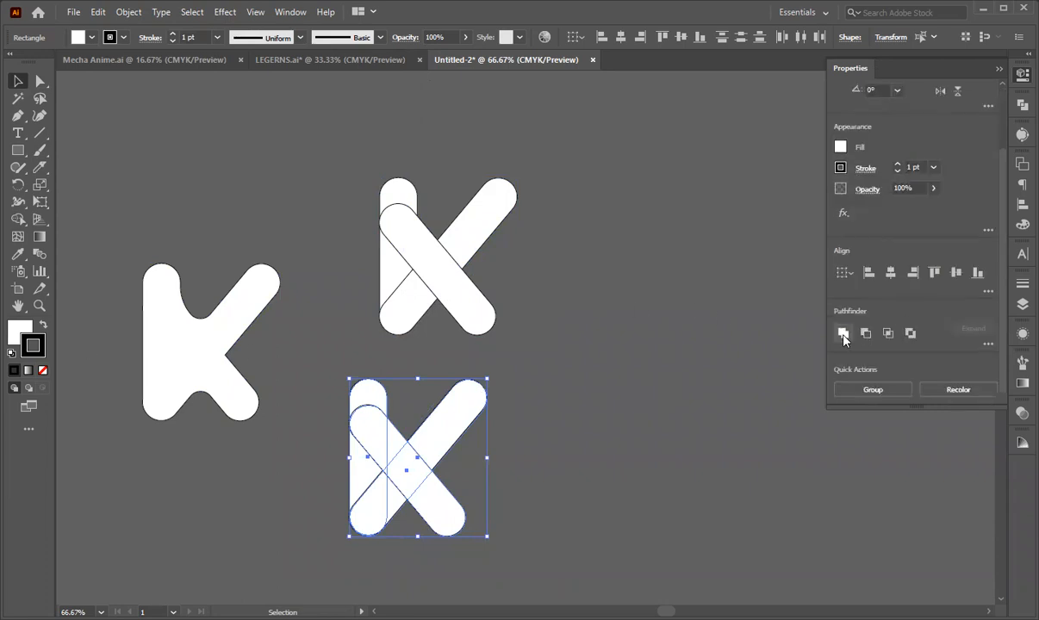
left_click(841, 332)
left_click(754, 402)
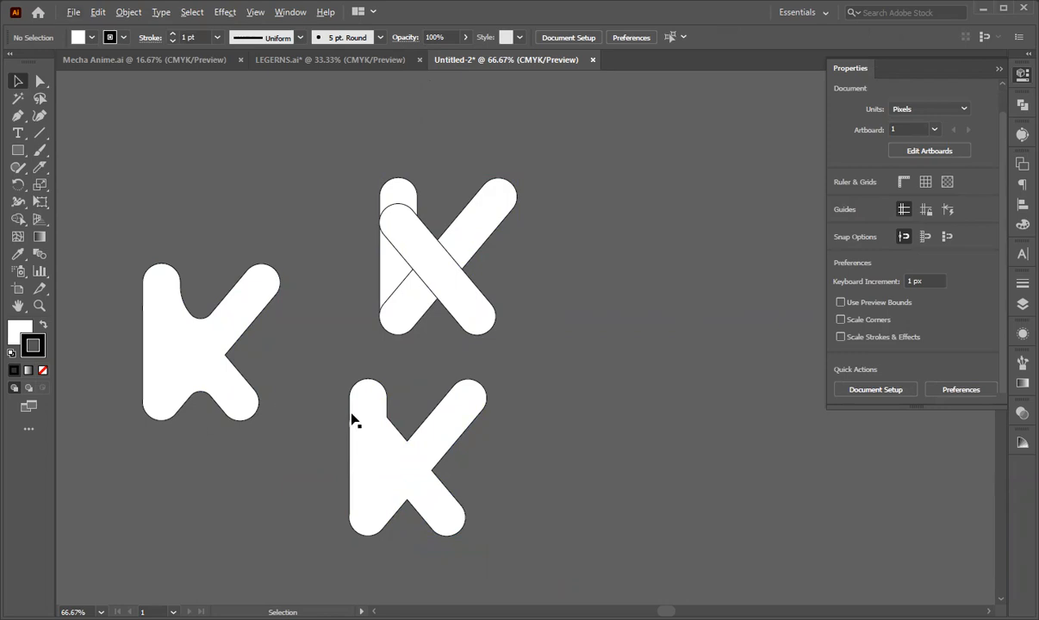
- Draw a closed Pen shape over the new K's upper notch, continuing the stem's inner edge down and curving up into the rising arm
scroll(406, 429, "up", 2, "alt")
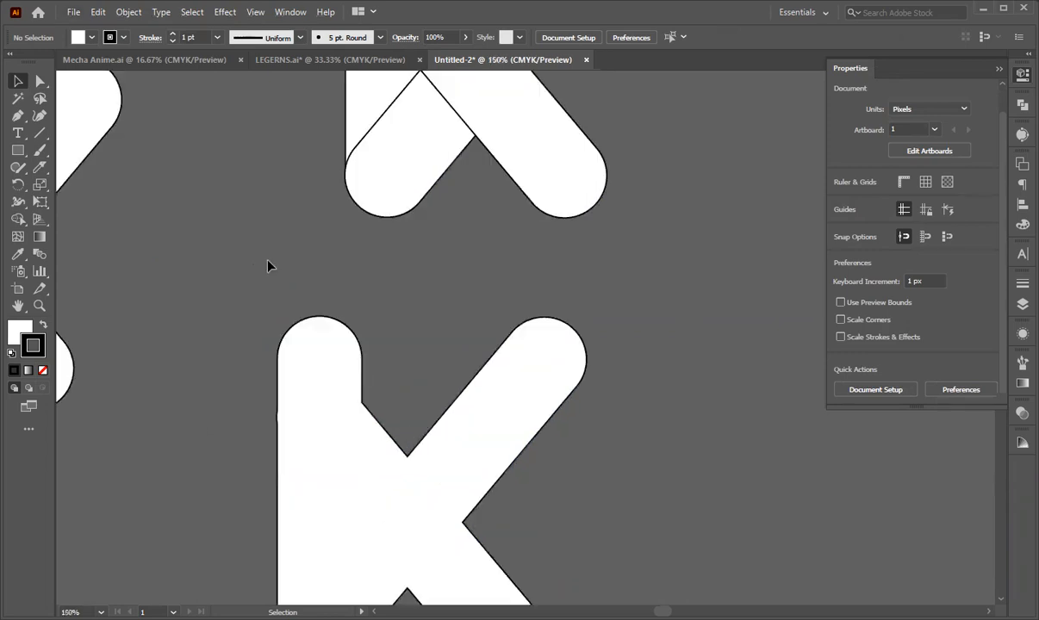
left_click(17, 115)
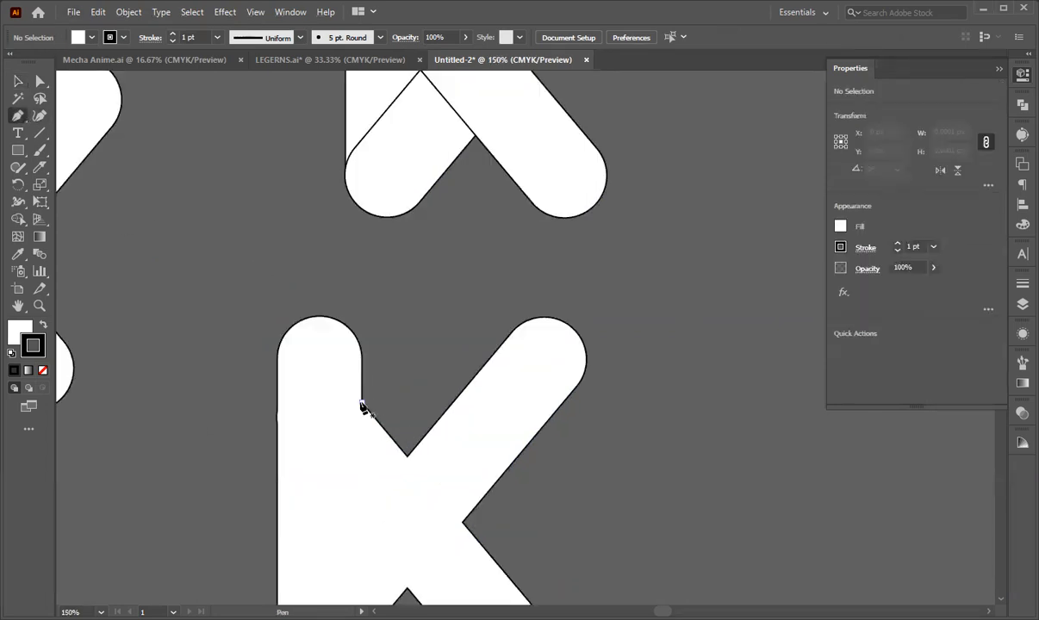
left_click(361, 404)
scroll(363, 403, "down", 2)
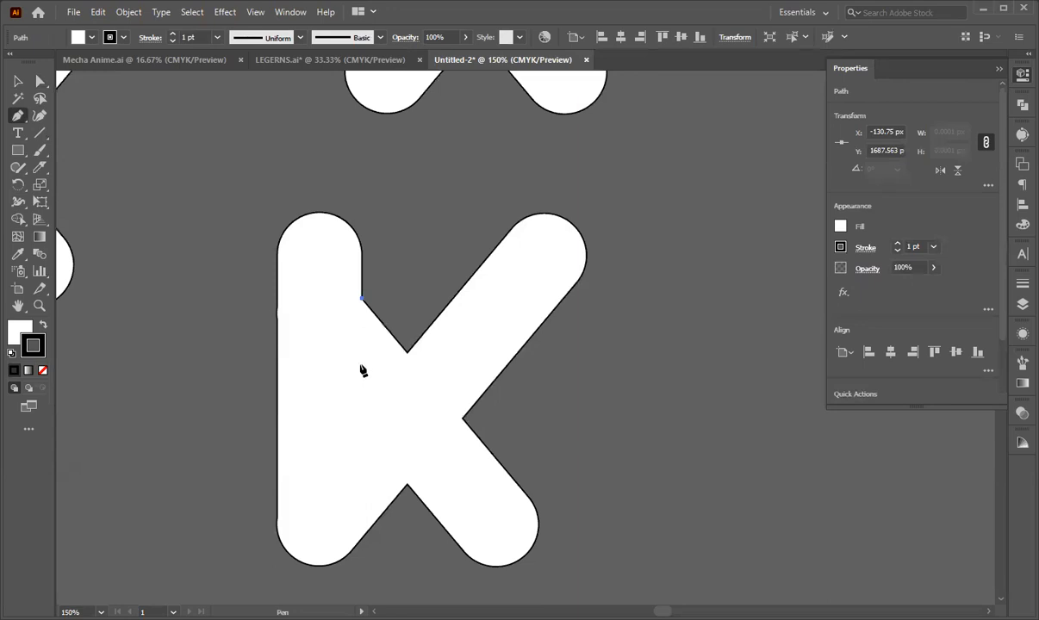
left_click(361, 357)
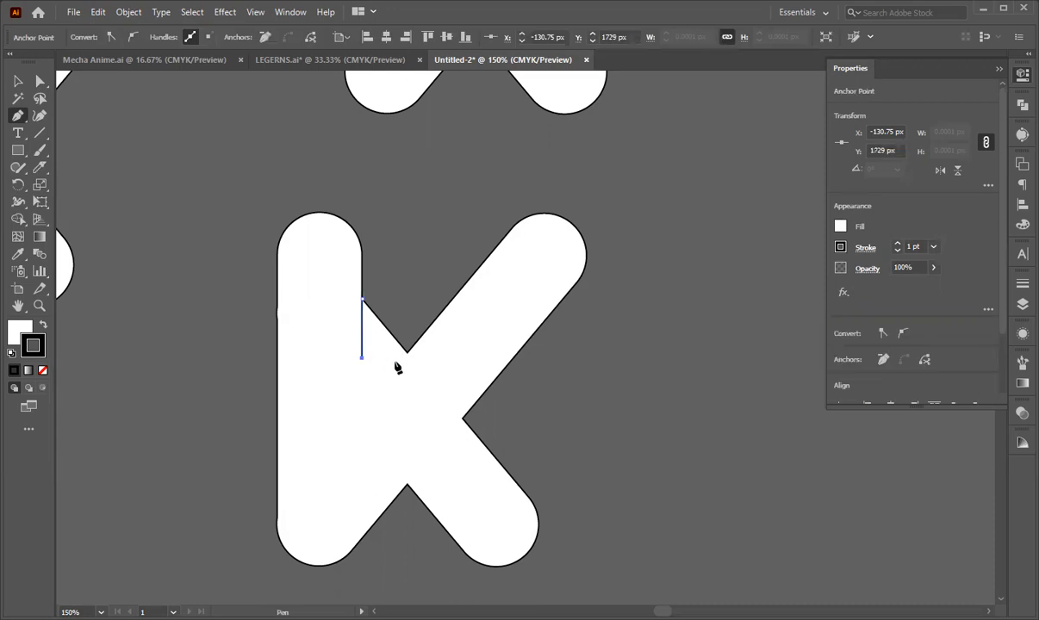
left_click_drag(407, 352, 435, 320)
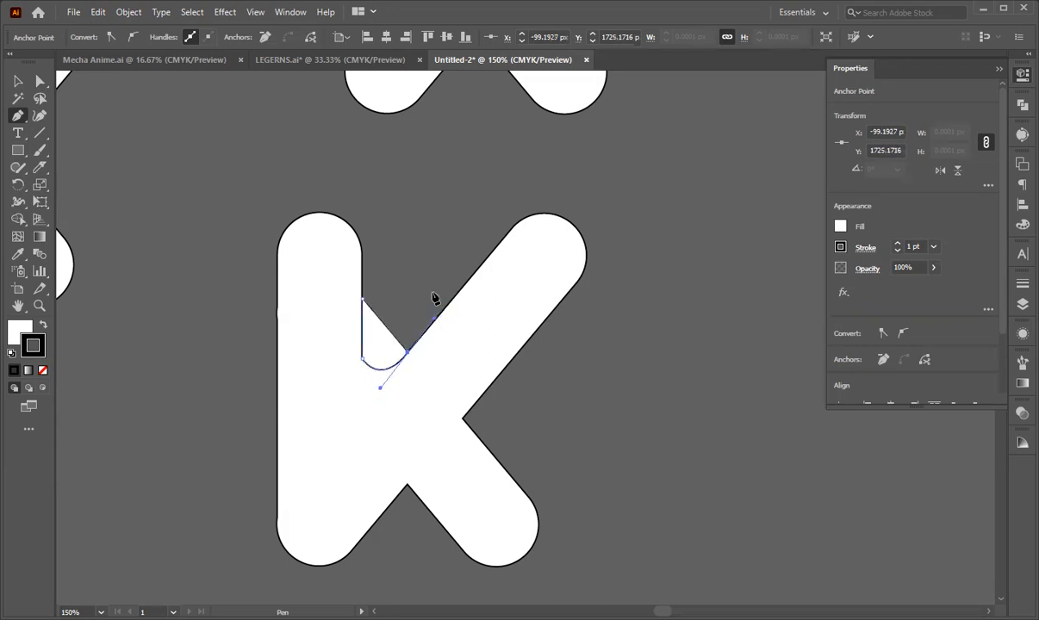
left_click(442, 272)
left_click(412, 248)
left_click(361, 299)
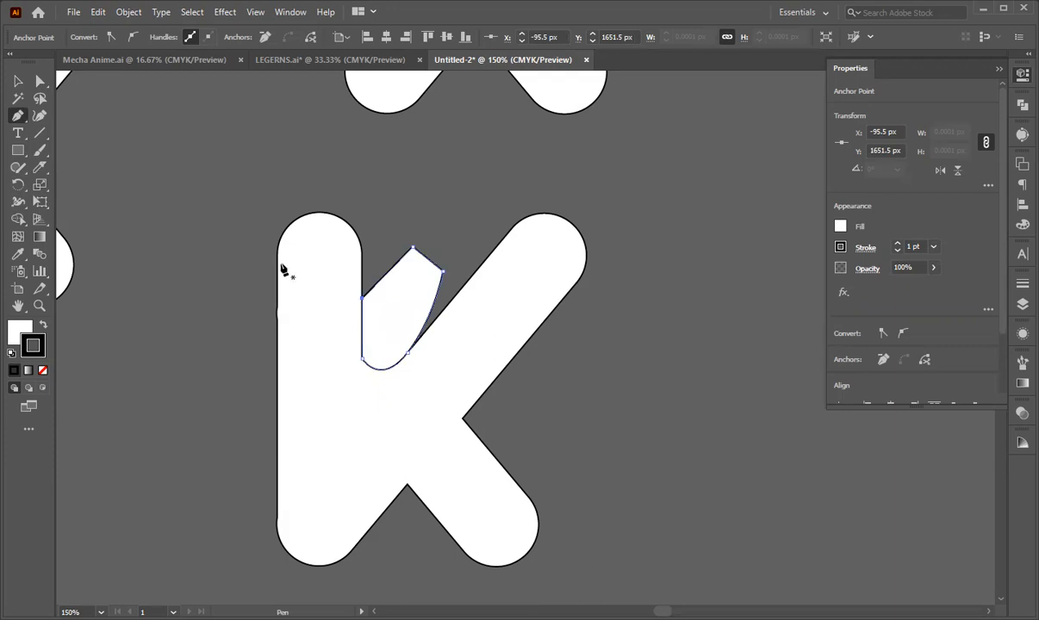
- Subtract the pen-drawn shape from the K with Minus Front, and move the K slightly up
left_click(17, 80)
left_click(204, 314)
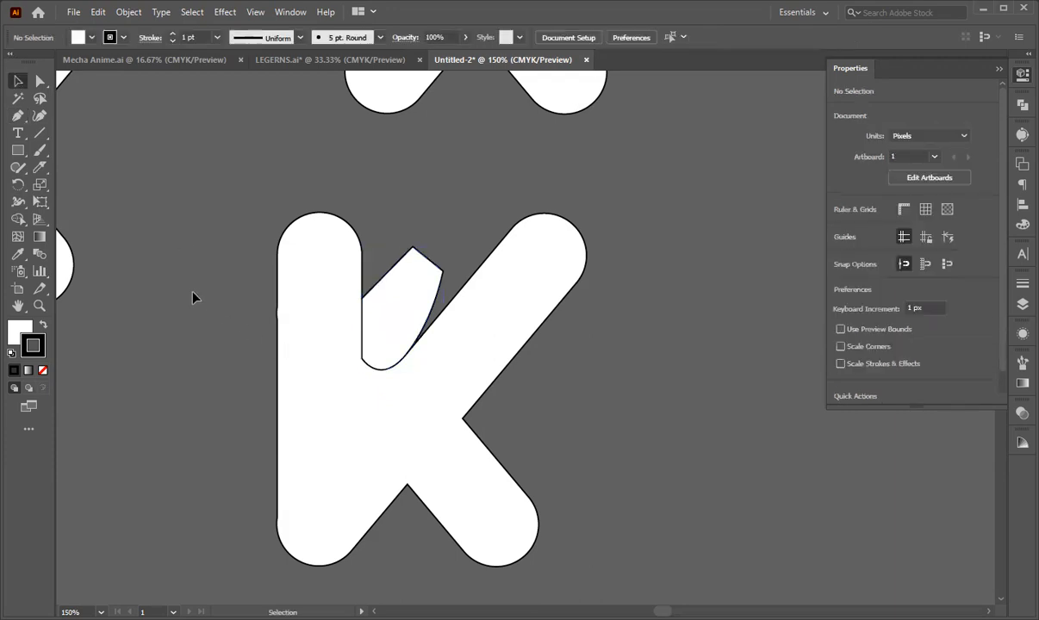
left_click_drag(217, 285, 507, 405)
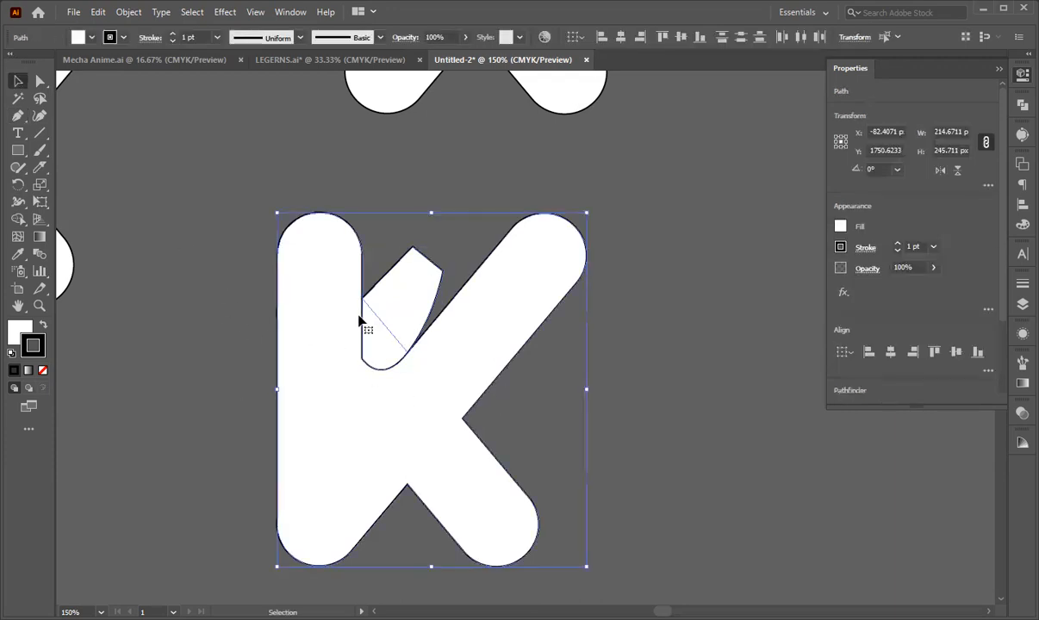
left_click(870, 320)
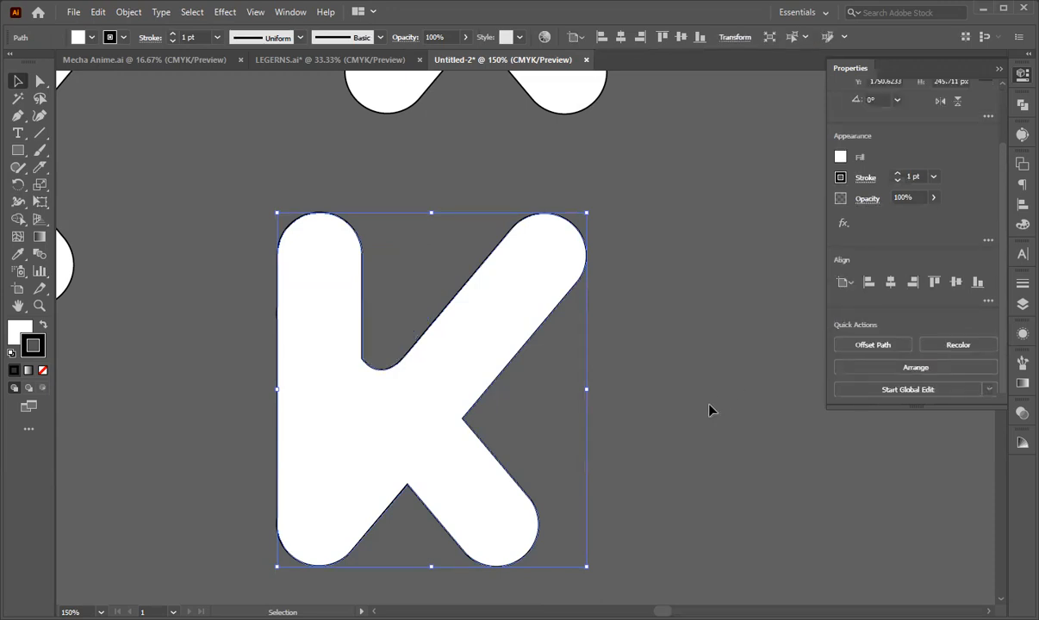
left_click(689, 410)
left_click_drag(418, 434, 403, 419)
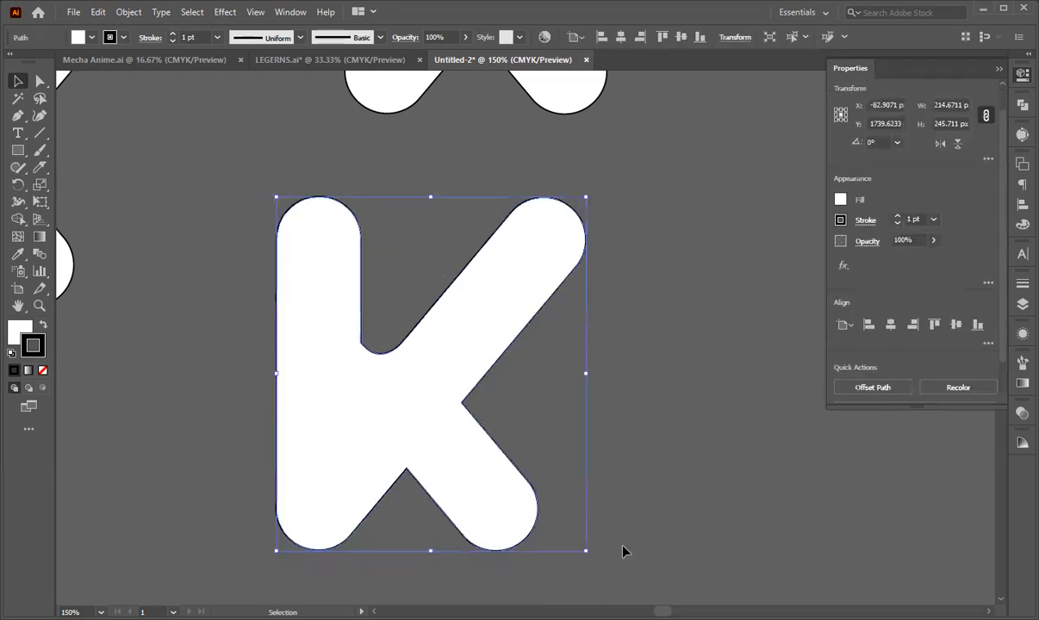
- Draw a closed Pen shape over the K's lower notch, going straight up from the stem's base, then curving over to the descending leg
left_click(18, 121)
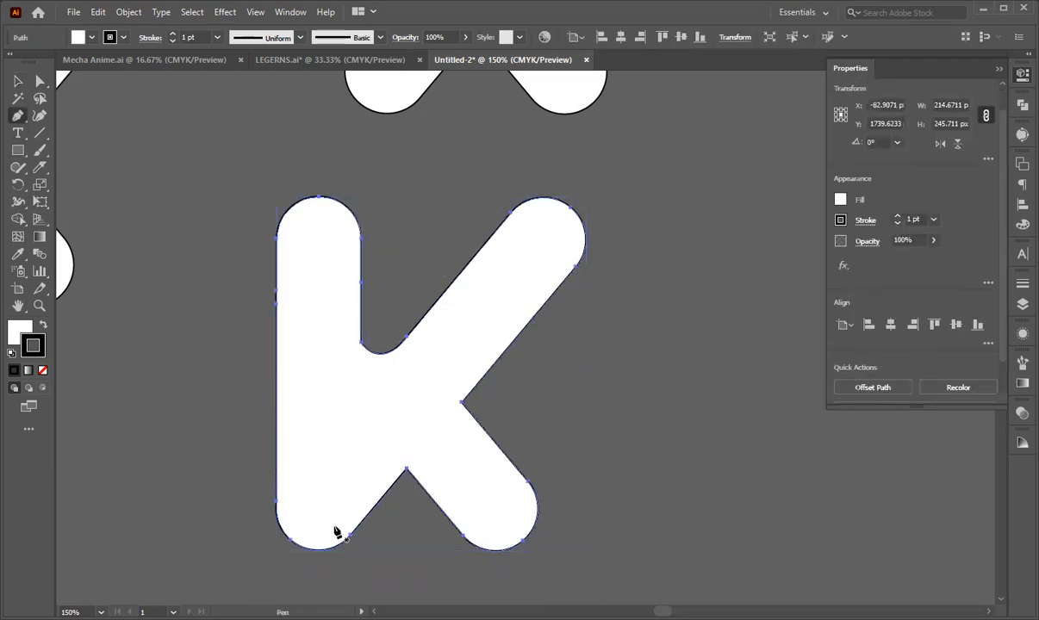
key("v")
left_click(255, 268)
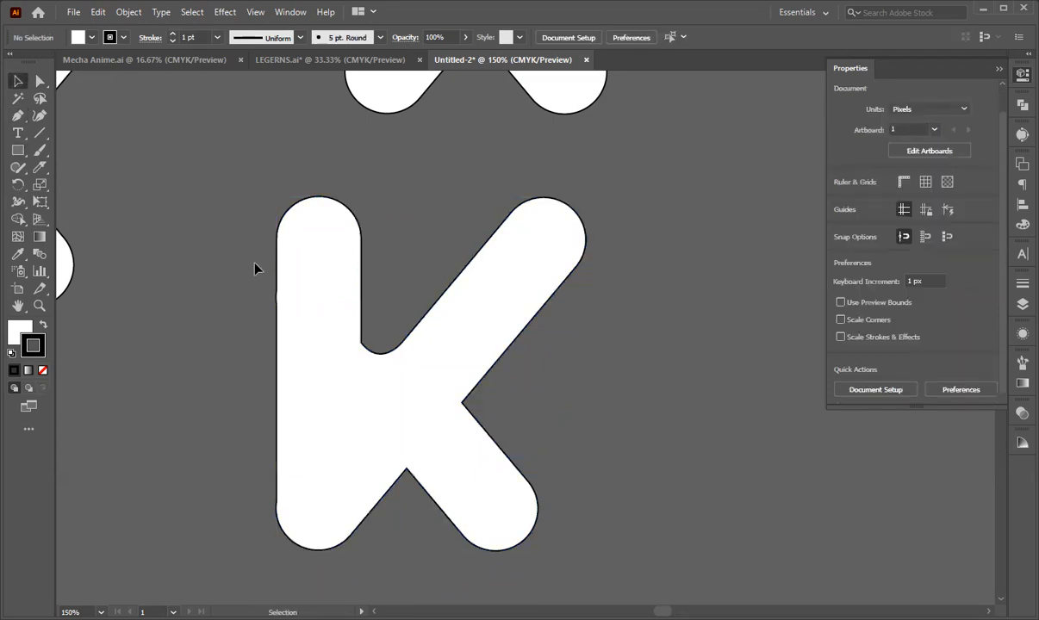
left_click(18, 110)
left_click(17, 81)
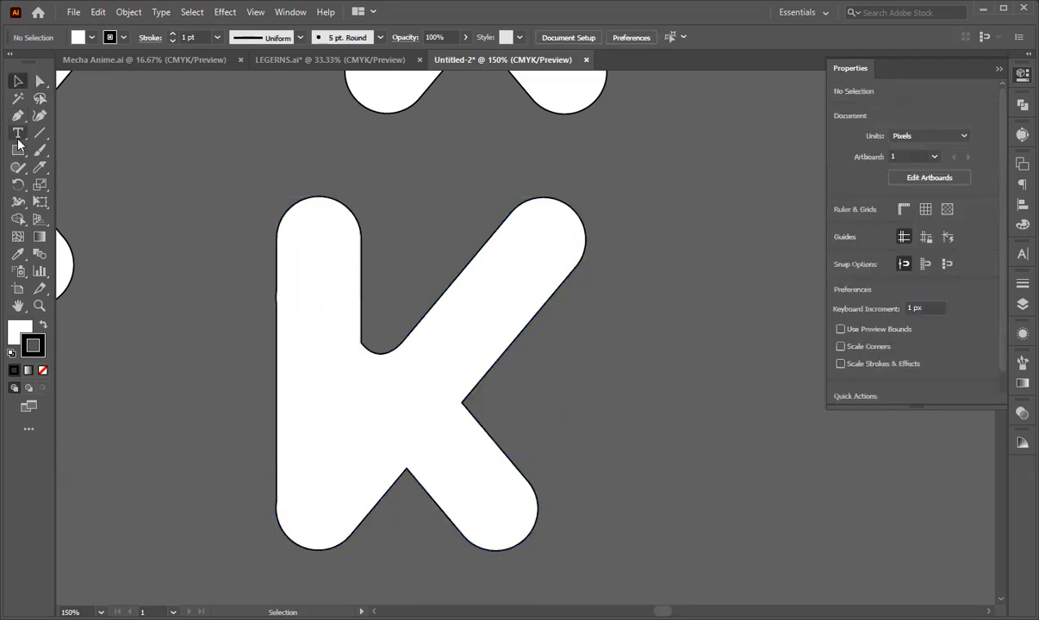
left_click(18, 116)
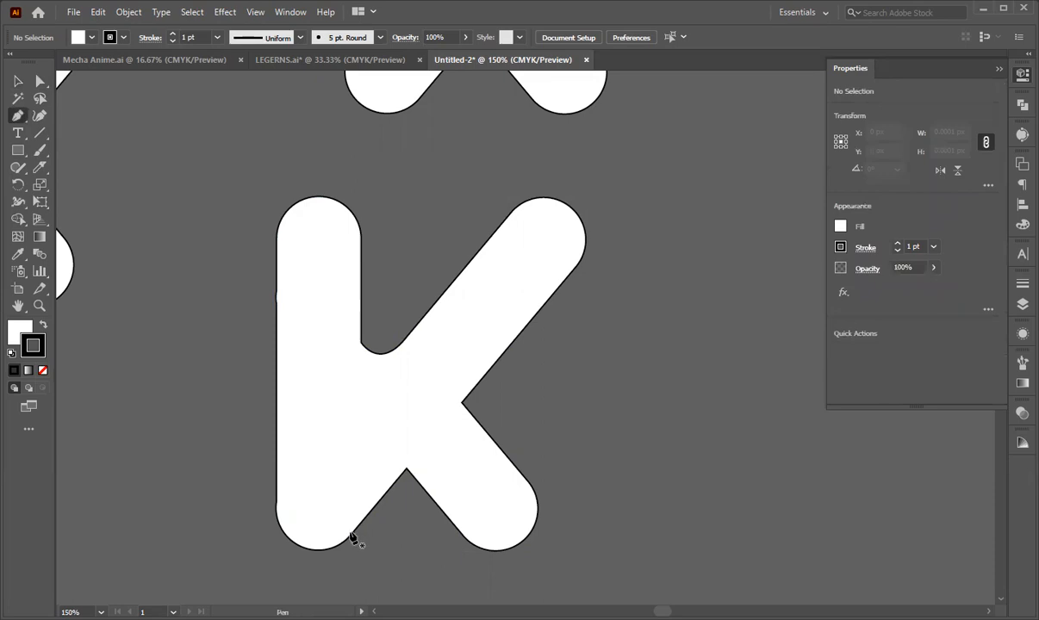
left_click(350, 537)
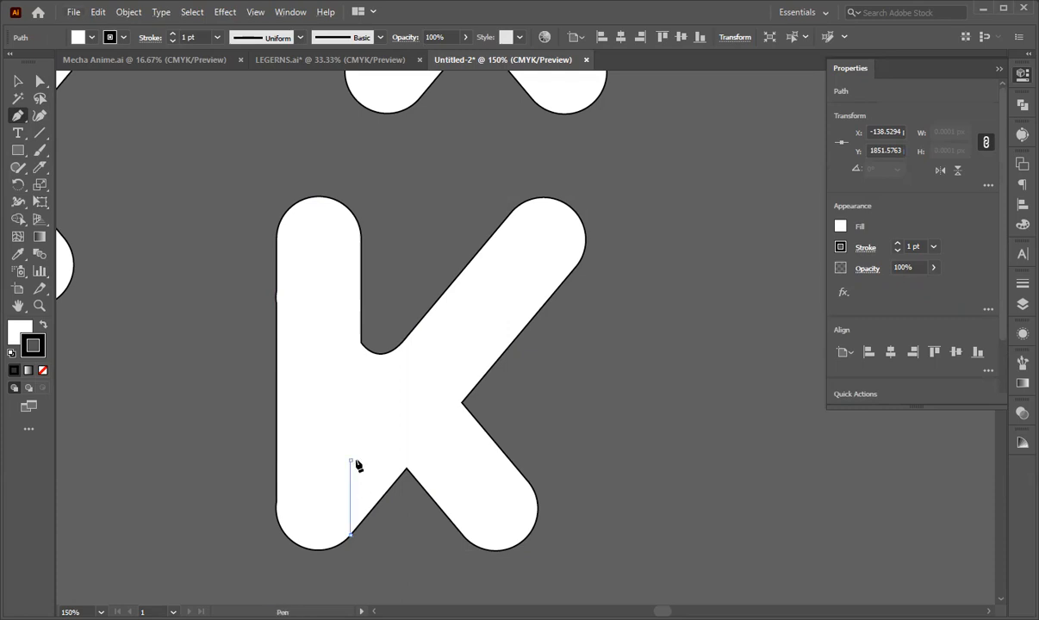
left_click_drag(405, 462, 444, 524)
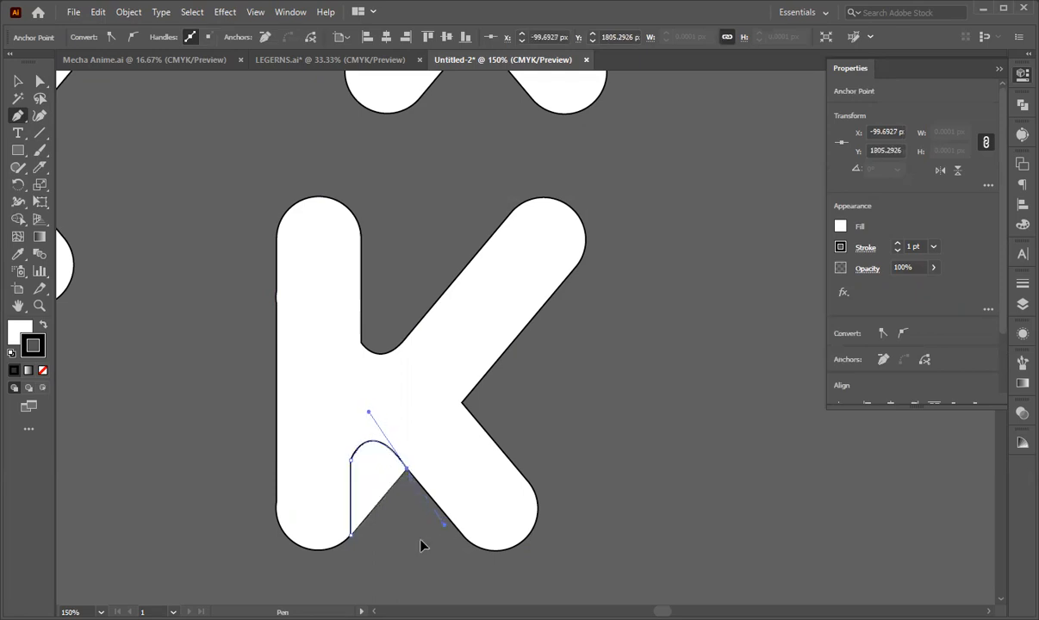
left_click(422, 541)
left_click(380, 556)
left_click(350, 536)
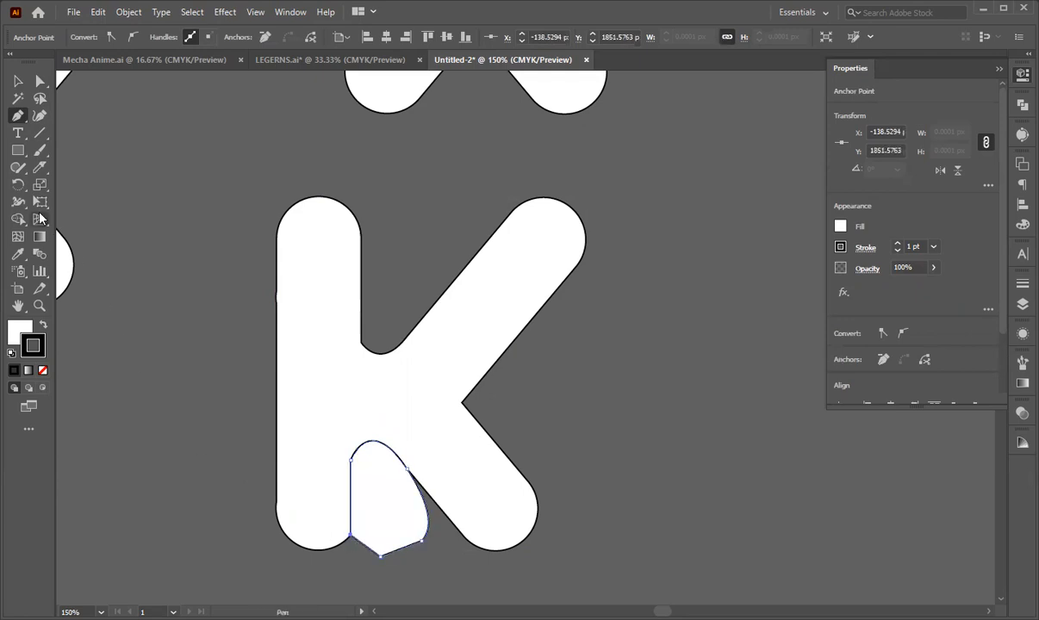
- Subtract the pen-drawn shape from the K's lower notch with Minus Front and deselect the result
left_click(17, 80)
left_click_drag(153, 355, 378, 495)
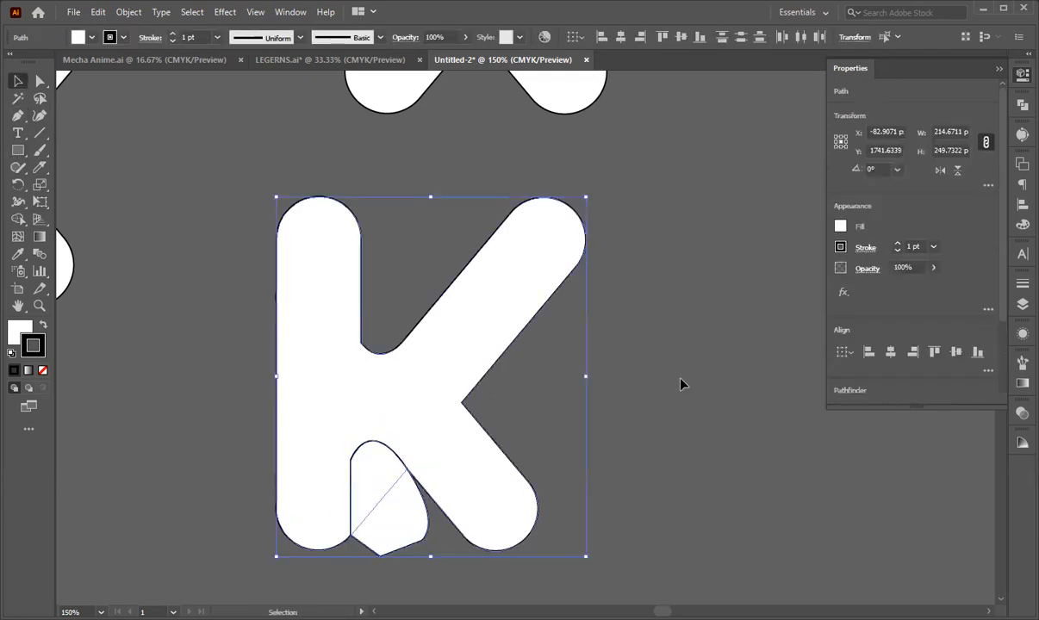
scroll(681, 384, "down", 3)
scroll(914, 327, "down", 3)
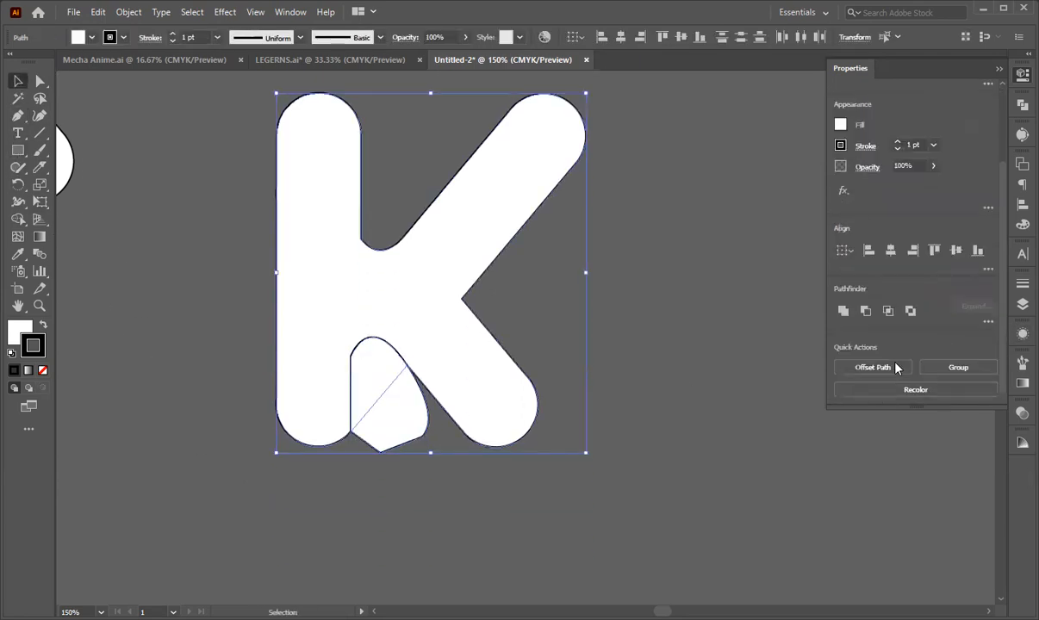
left_click(857, 313)
left_click(738, 419)
- Move the trimmed K down and to the left to clear space beside it
left_click_drag(493, 366, 340, 387)
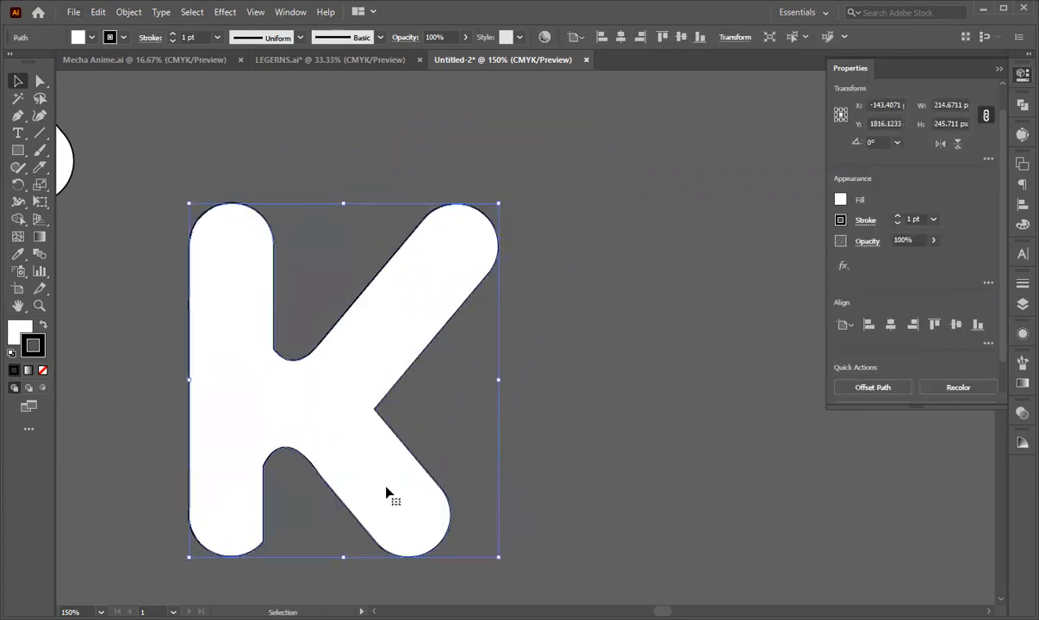
scroll(386, 493, "down", 1)
scroll(378, 489, "down", 1)
left_click_drag(379, 427, 107, 431)
- Place a duplicate of the three-bar K to the right of the trimmed K and deselect it
scroll(339, 440, "up", 1)
scroll(340, 439, "up", 5)
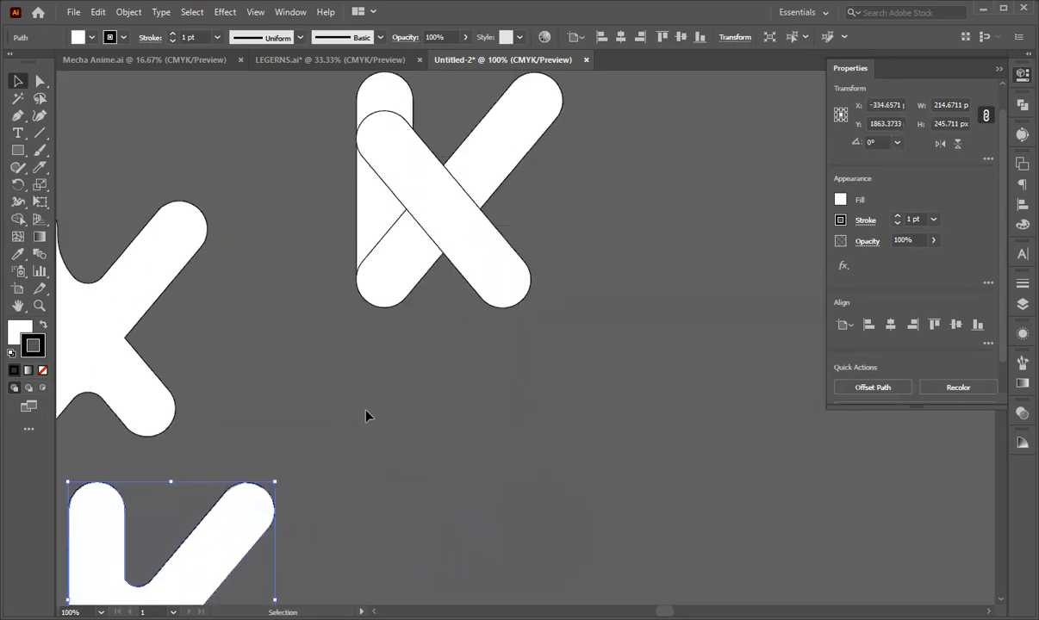
left_click_drag(334, 230, 509, 475)
scroll(389, 556, "down", 4)
left_click(706, 483)
scroll(710, 476, "down", 5)
scroll(658, 393, "up", 2)
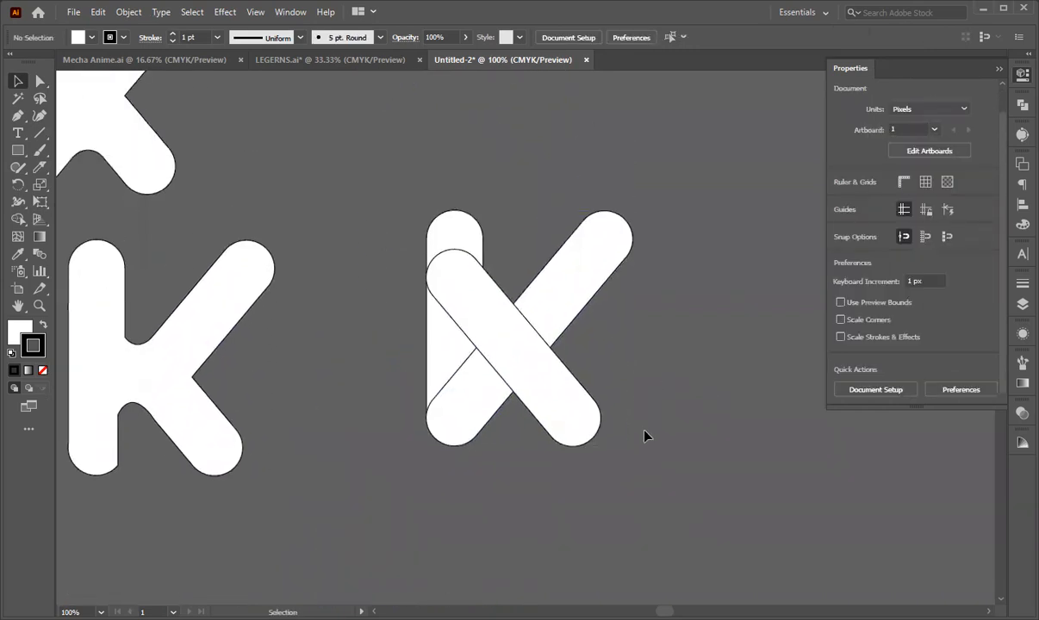
- Unite the duplicate's vertical stem and rising arm into one shape, keeping the descending bar separate
left_click_drag(406, 362, 445, 455)
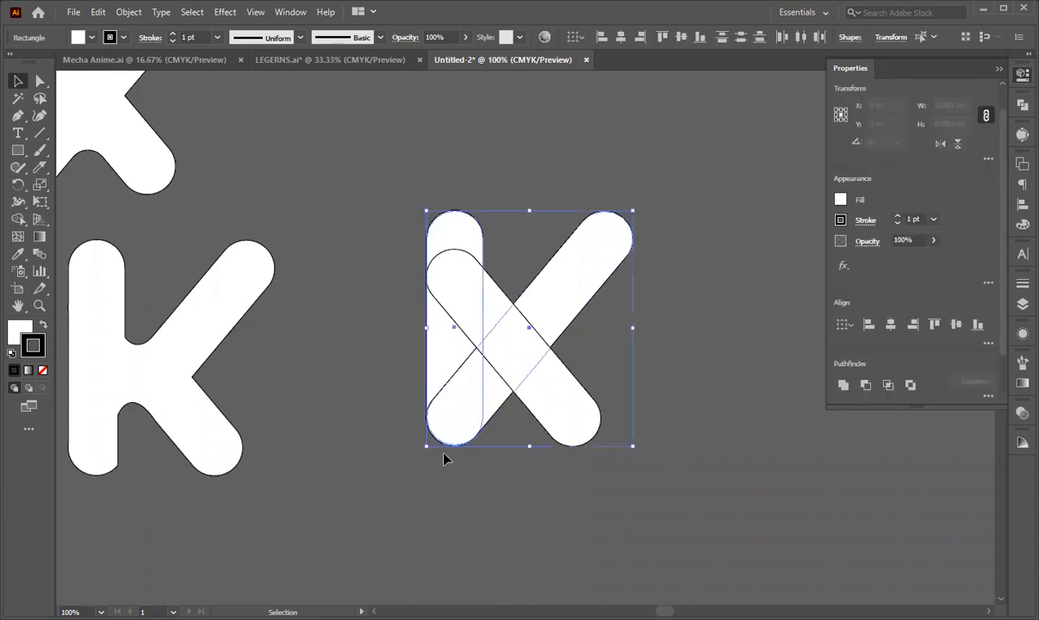
scroll(939, 341, "down", 2)
left_click(640, 548)
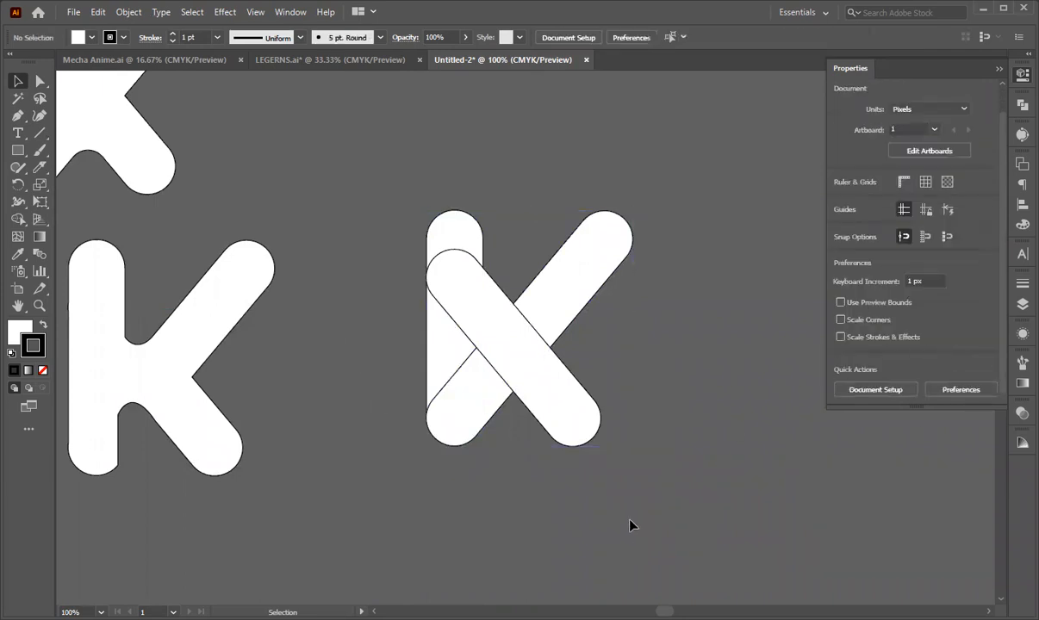
left_click(613, 229)
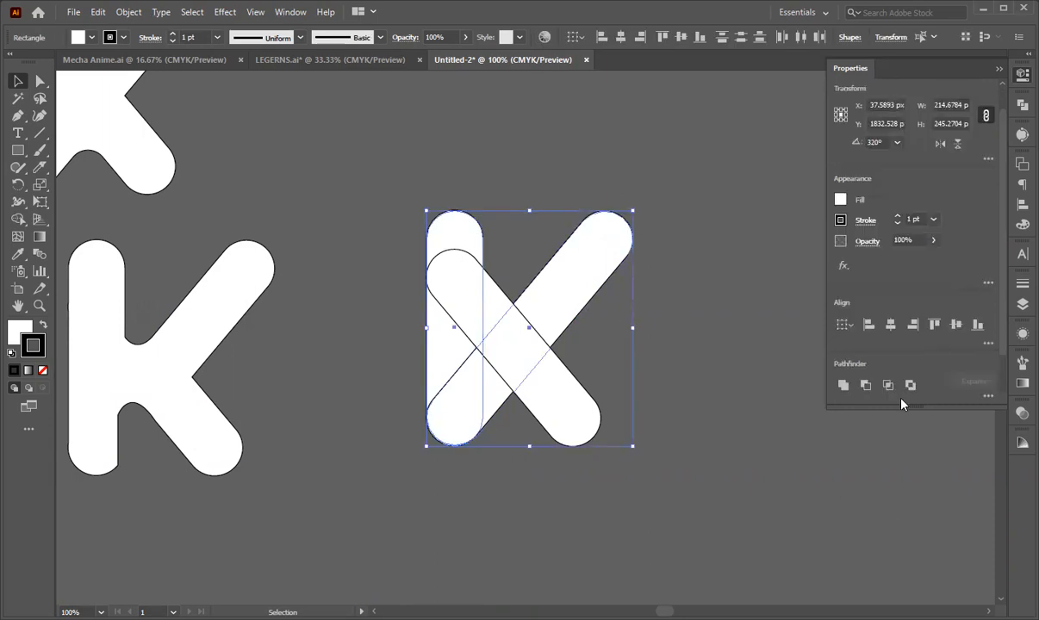
scroll(868, 343, "down", 2)
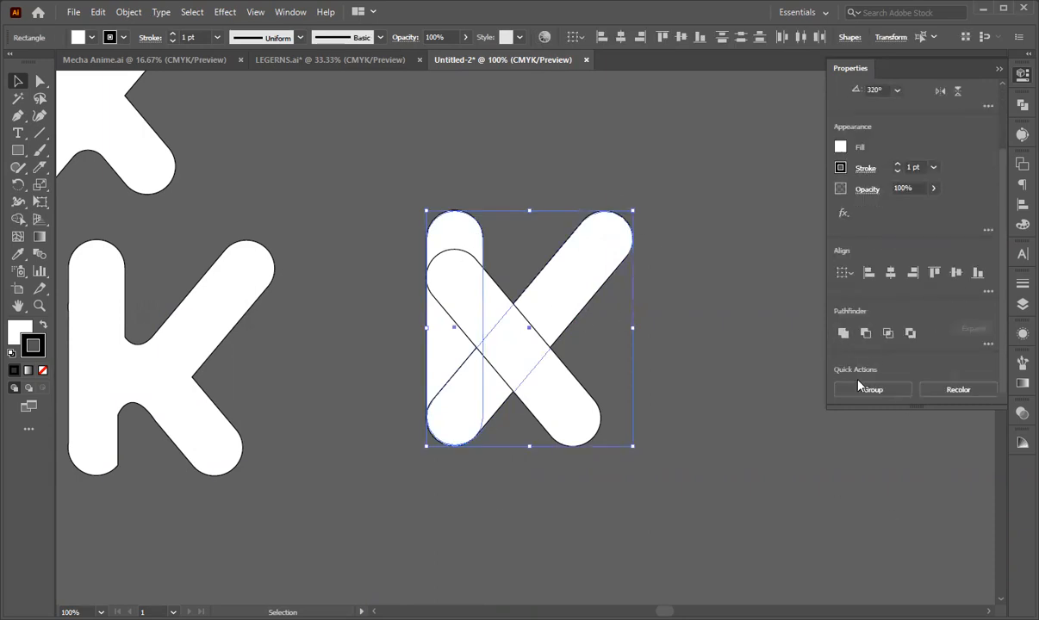
left_click(840, 336)
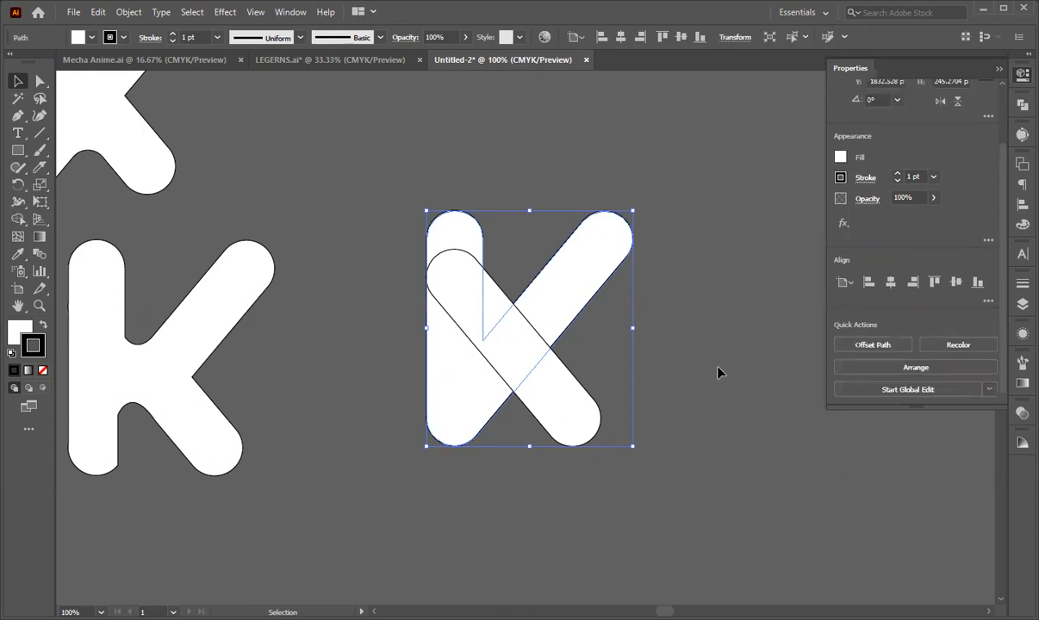
left_click(664, 416)
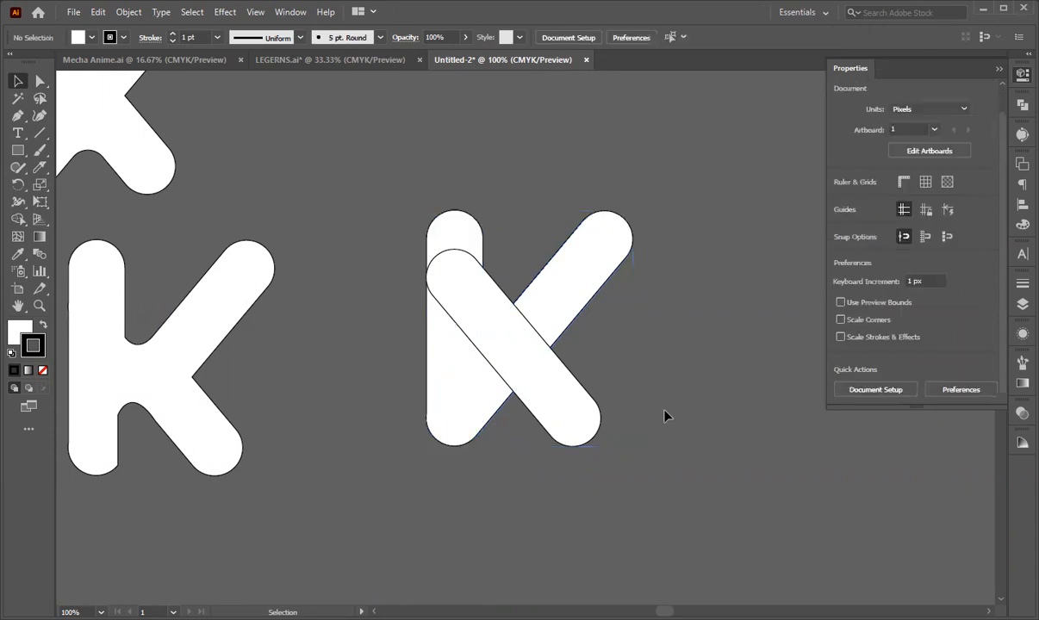
- Fill the united stem and rising arm with the white-to-black linear gradient and remove its stroke
left_click(479, 433)
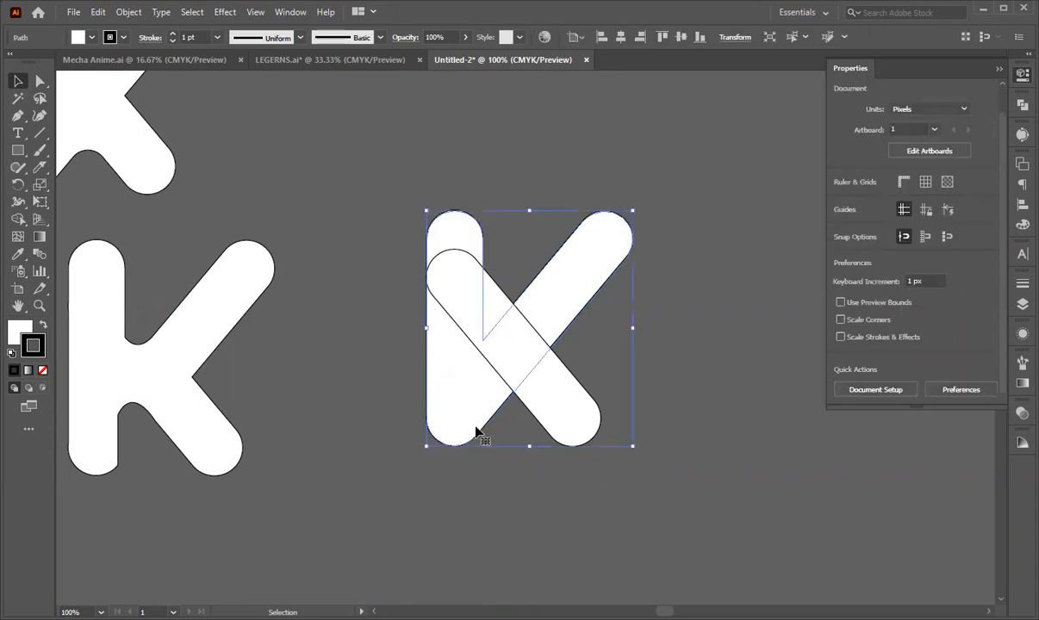
left_click(524, 388)
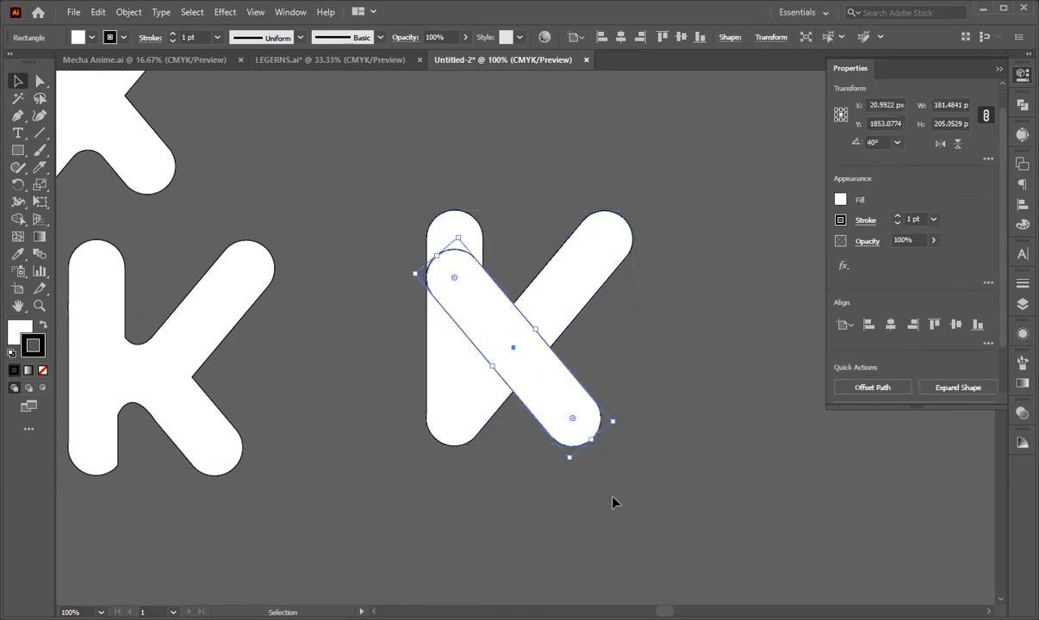
left_click(613, 502)
left_click(497, 325)
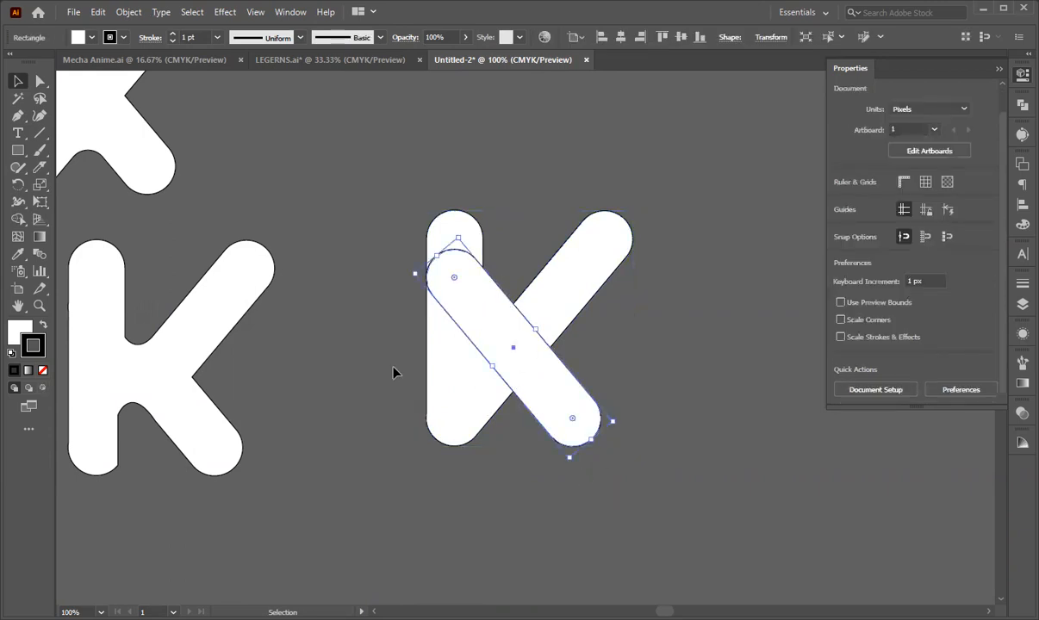
left_click(575, 357)
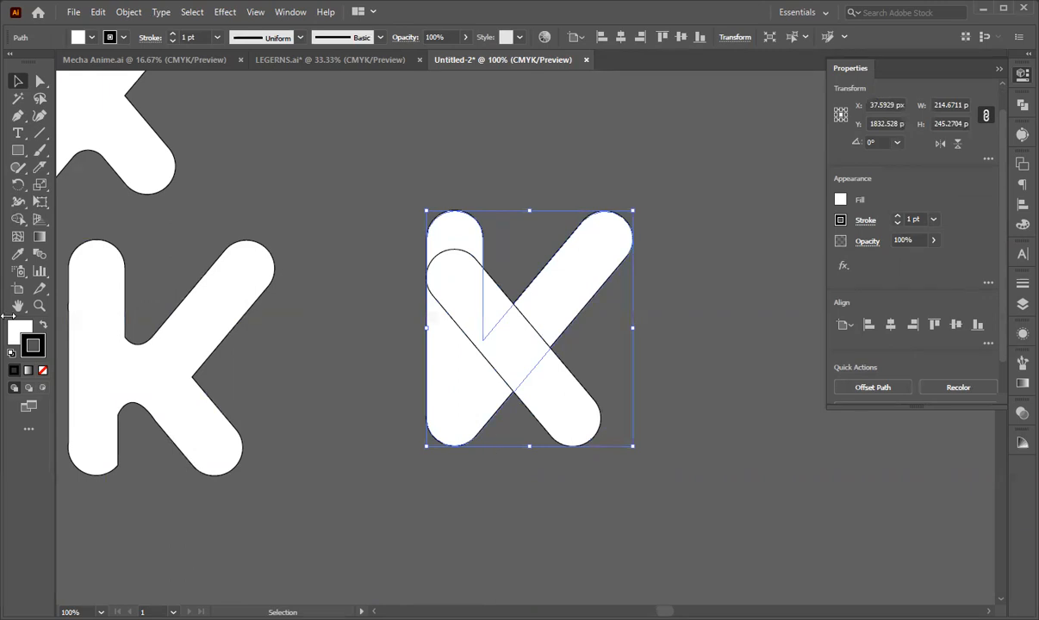
left_click(33, 346)
left_click(29, 370)
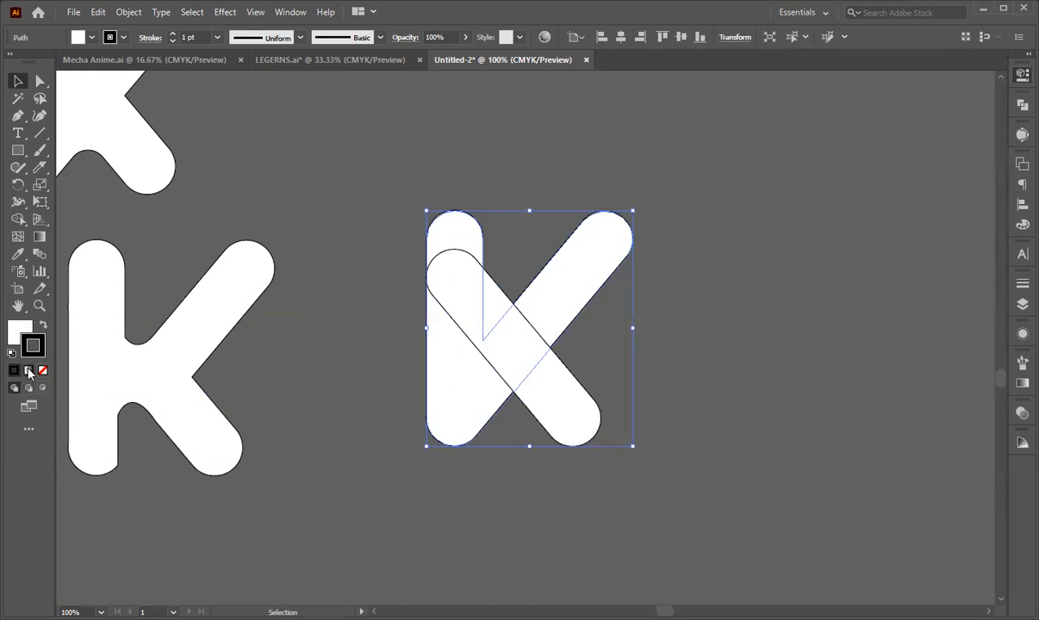
left_click(44, 325)
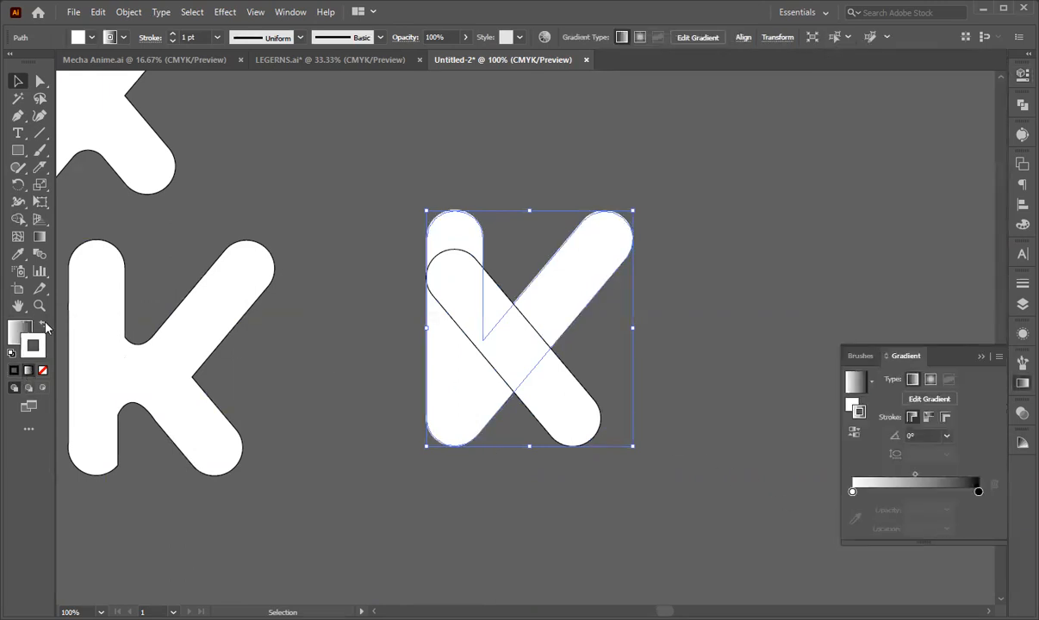
left_click(43, 371)
left_click(412, 520)
- Copy the gradient fill and missing stroke from the united shape onto the descending bar with the Eyedropper
left_click(552, 418)
left_click(18, 254)
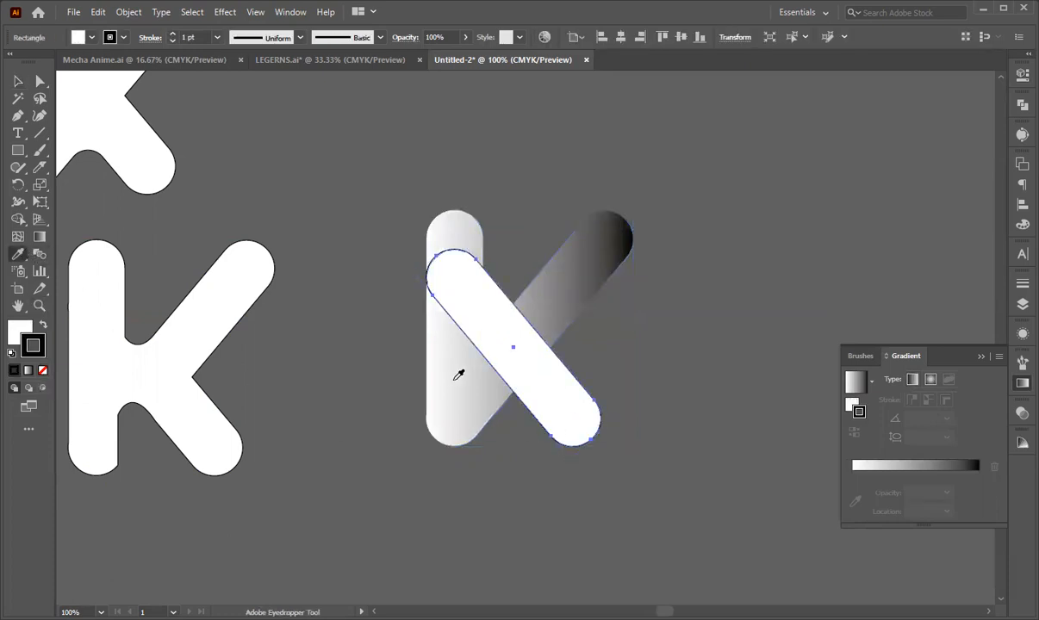
left_click(459, 375)
left_click(17, 81)
left_click(387, 134)
left_click(454, 223)
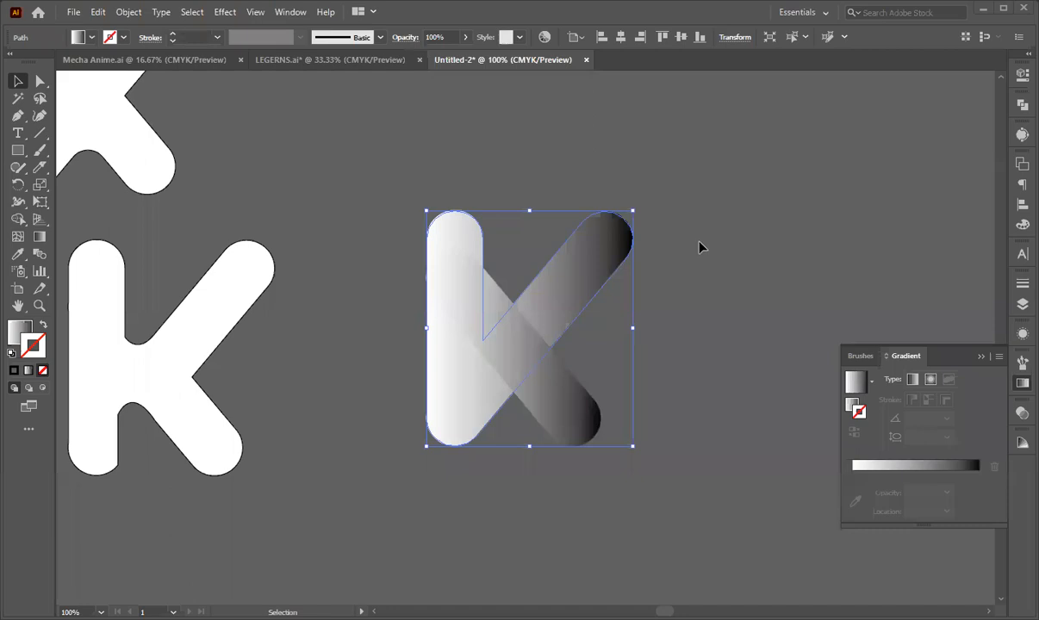
left_click(698, 268)
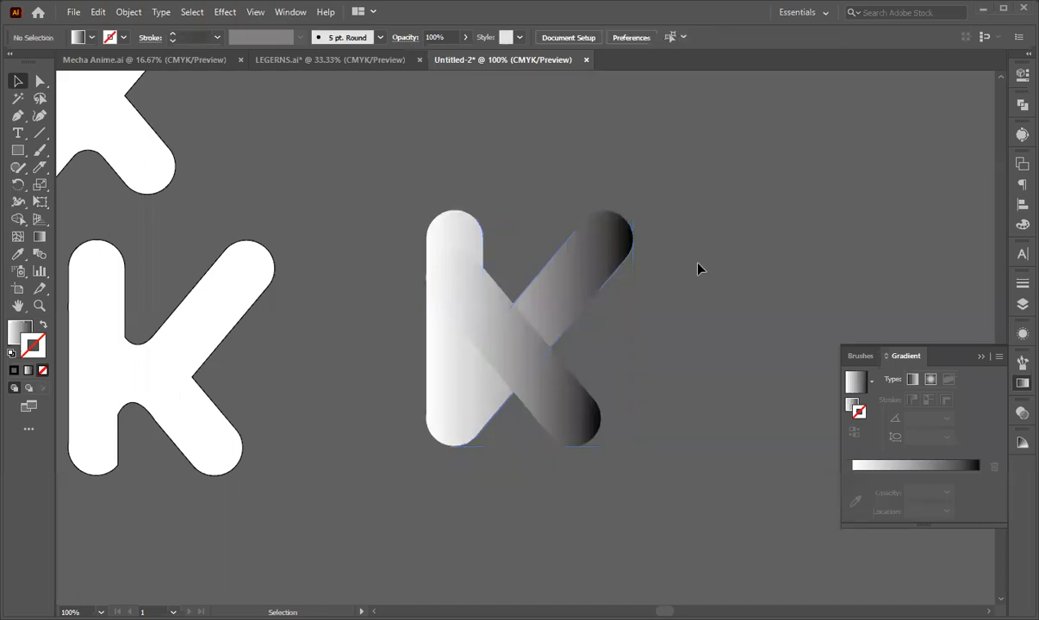
- Paste the VectorStock gradient swatch image, scale it down and place it to the right of the gradient K
key("ctrl+v")
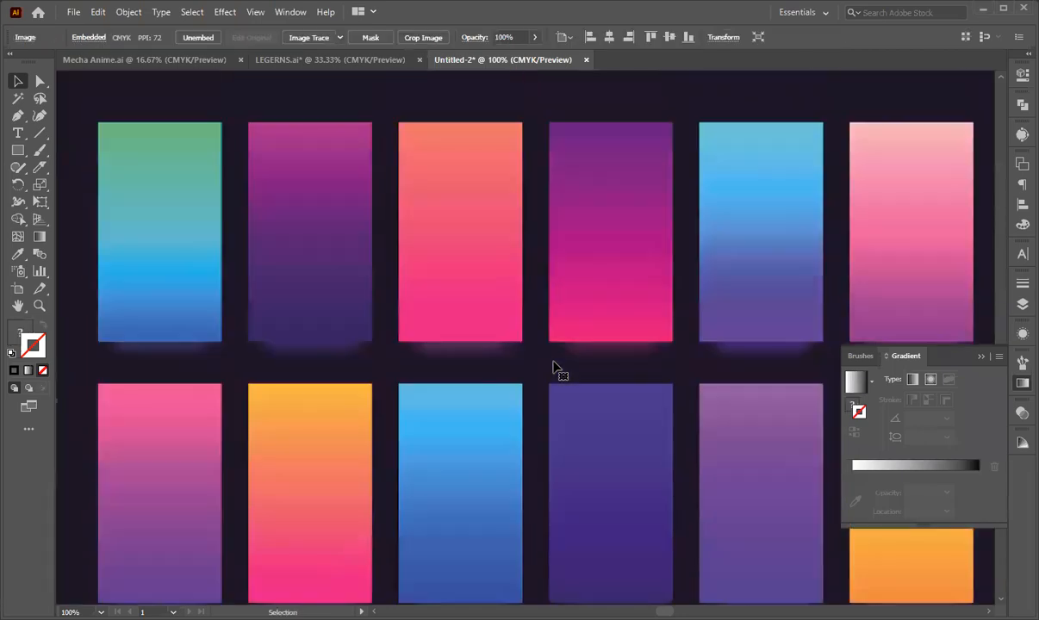
scroll(564, 355, "down", 1)
scroll(542, 344, "down", 1)
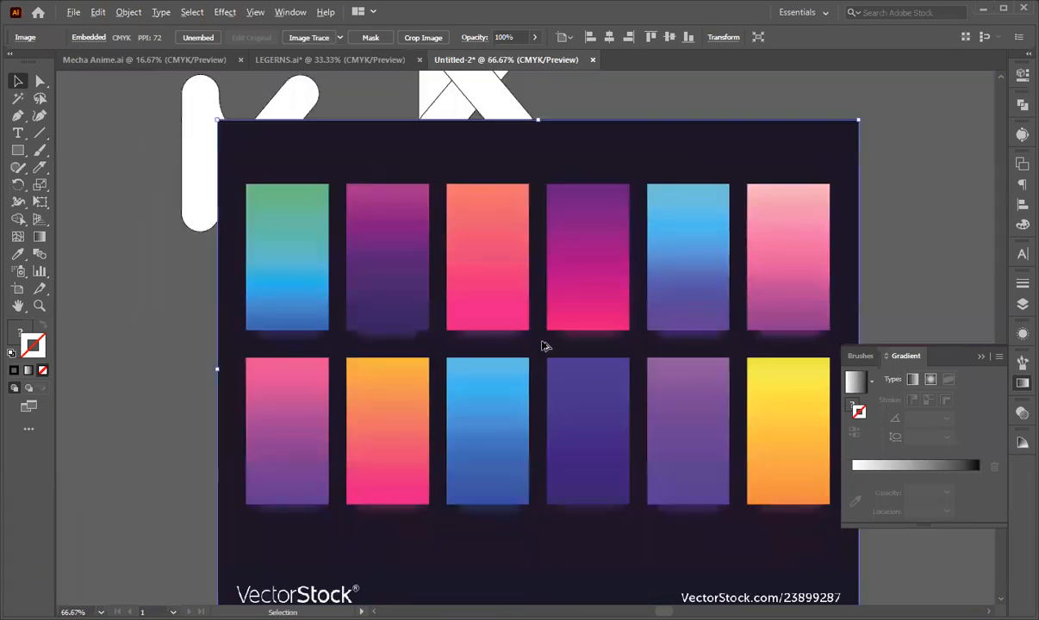
scroll(542, 345, "down", 2)
left_click_drag(701, 231, 587, 307)
scroll(610, 320, "up", 2)
left_click(502, 309)
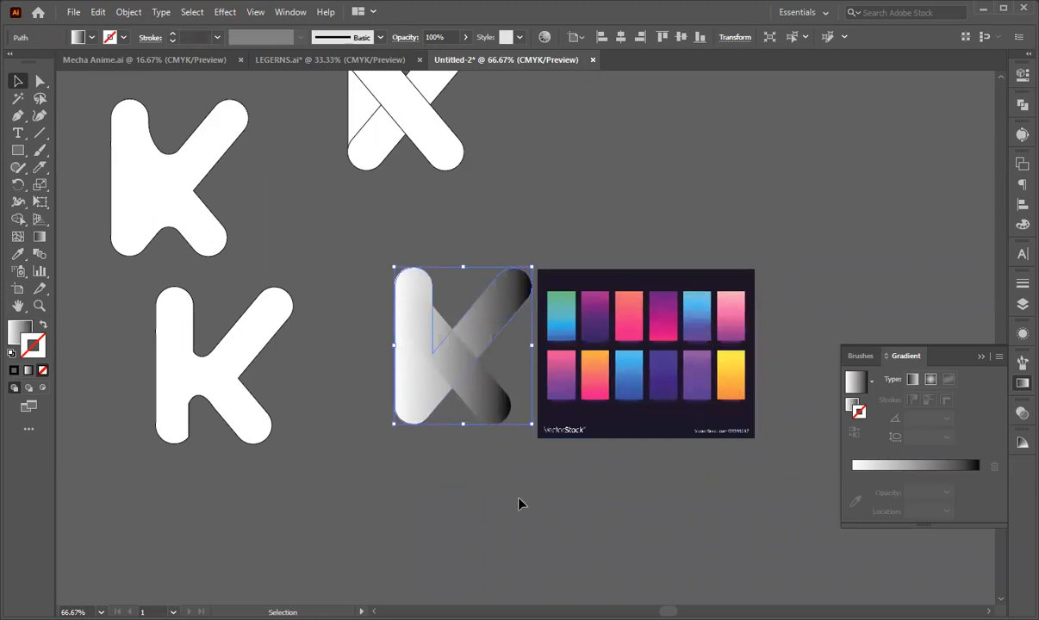
- Move the gradient swatch image slightly up and to the right, away from the K
scroll(551, 517, "up", 1)
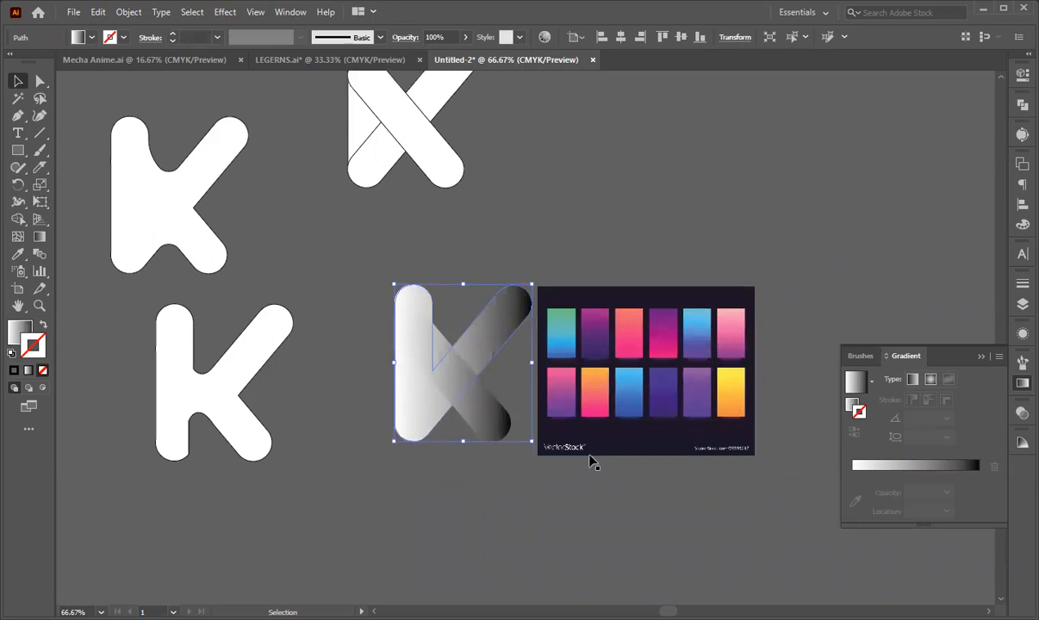
left_click_drag(595, 405, 602, 380)
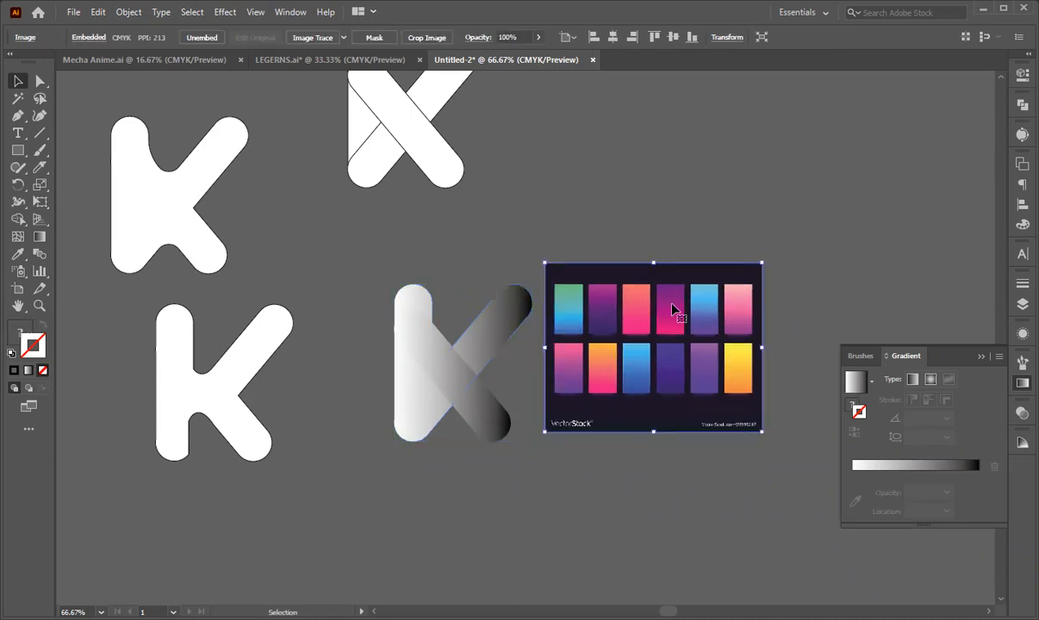
left_click(675, 249)
left_click_drag(655, 308, 655, 299)
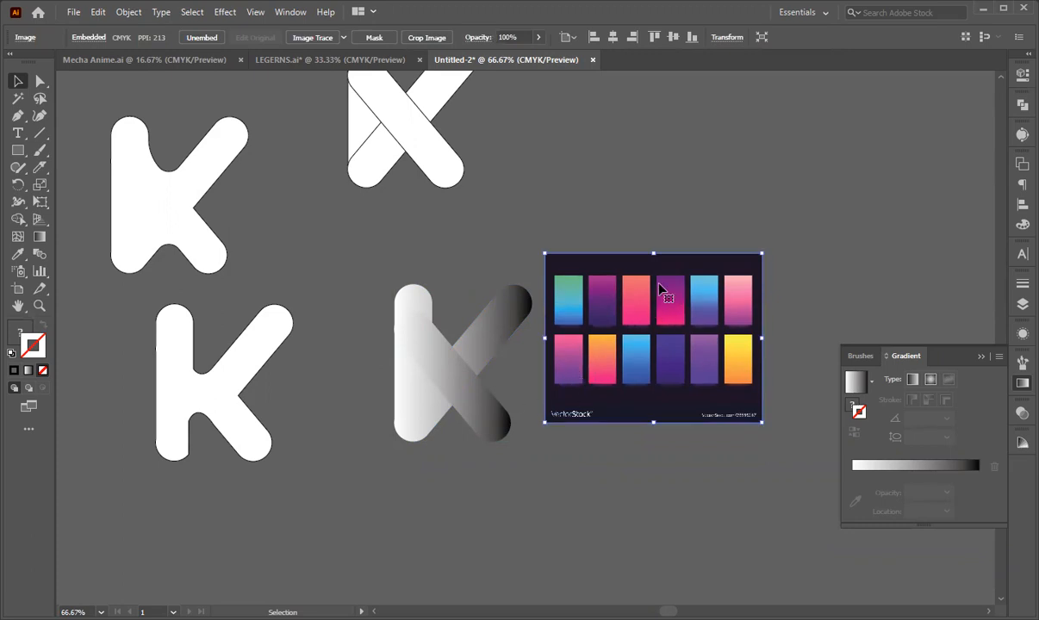
left_click(562, 485)
- Duplicate the two-part grayscale gradient K and place the copy below and to the left of the original
left_click(576, 369)
left_click(477, 301)
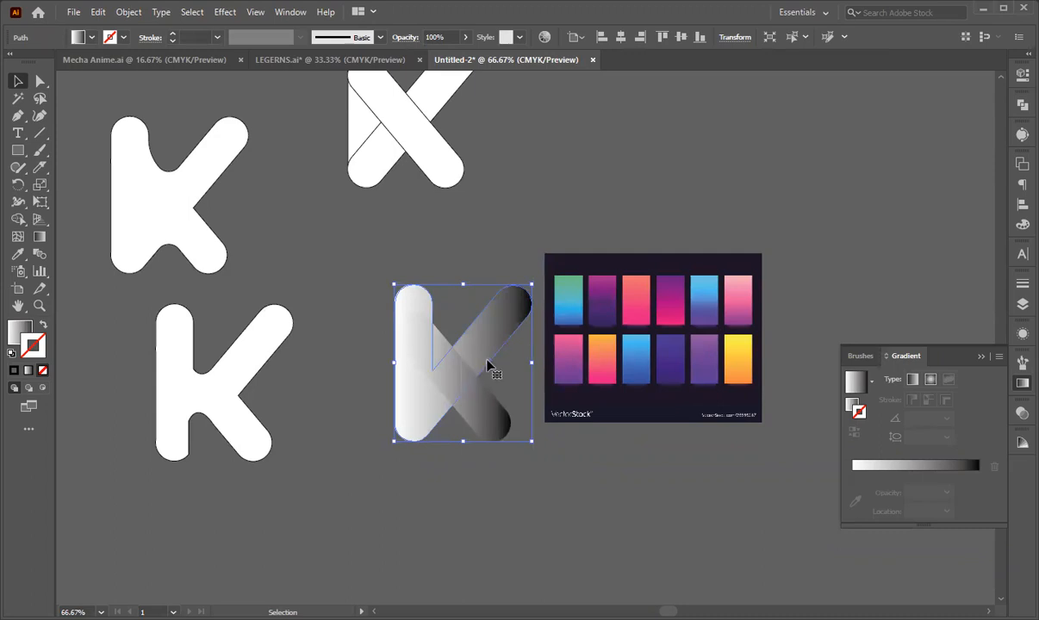
left_click_drag(362, 341, 500, 425)
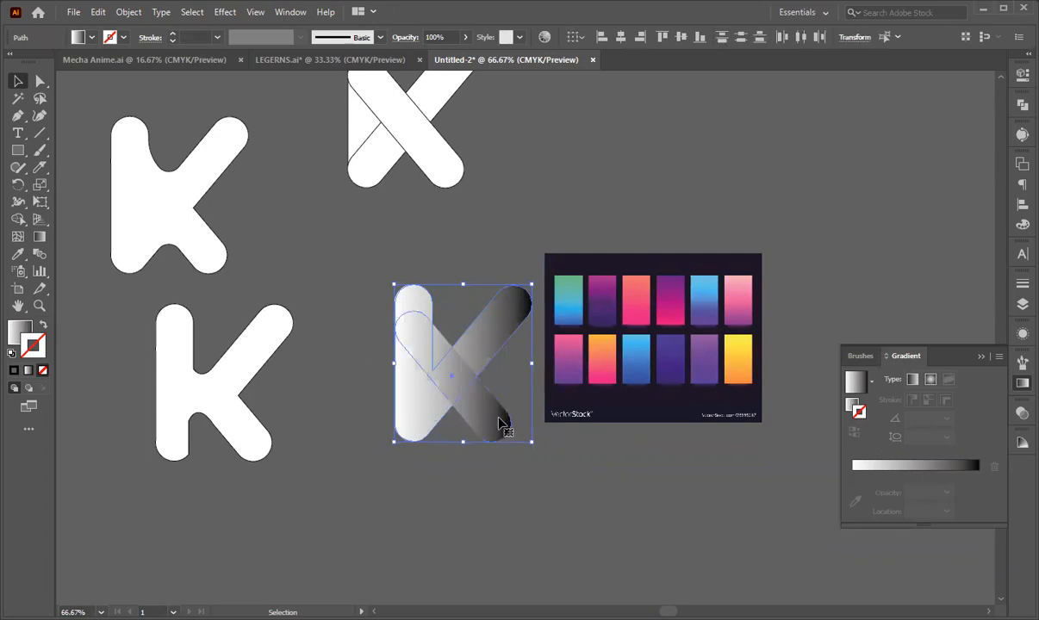
left_click_drag(431, 385, 327, 548)
- Recolor the gradient of the original K's stem and rising arm from hot pink to purple, sampling the pink-purple swatch in the image
left_click(420, 379)
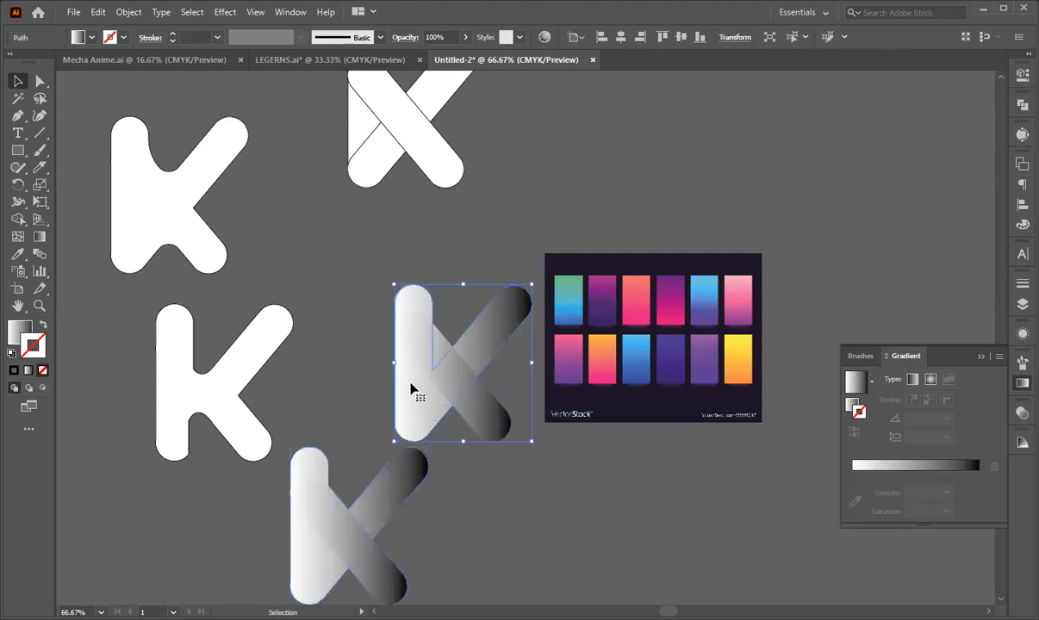
left_click(18, 253)
left_click(39, 239)
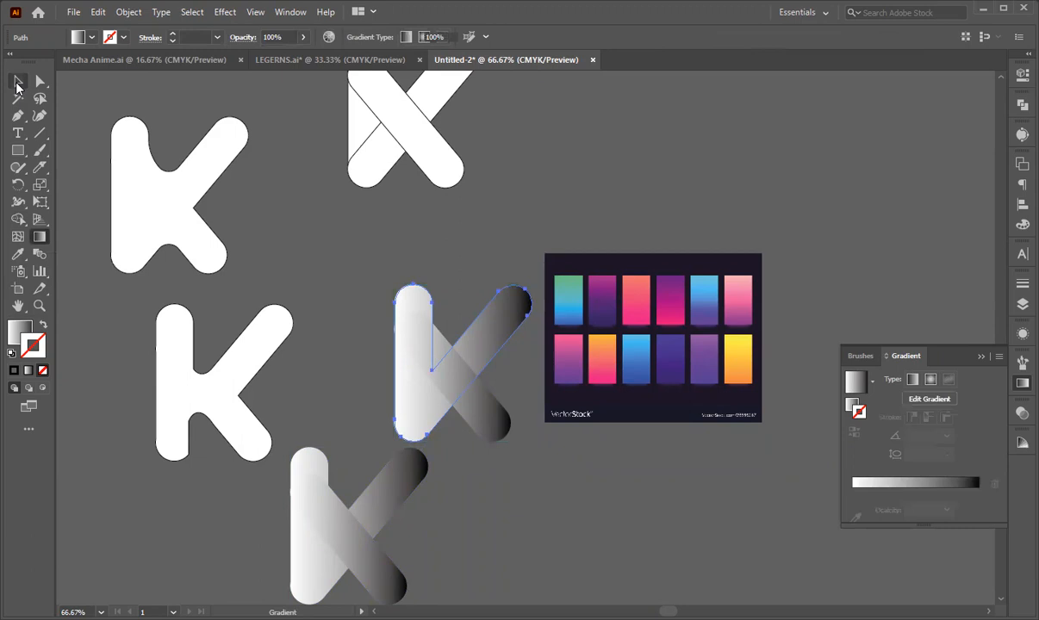
key("v")
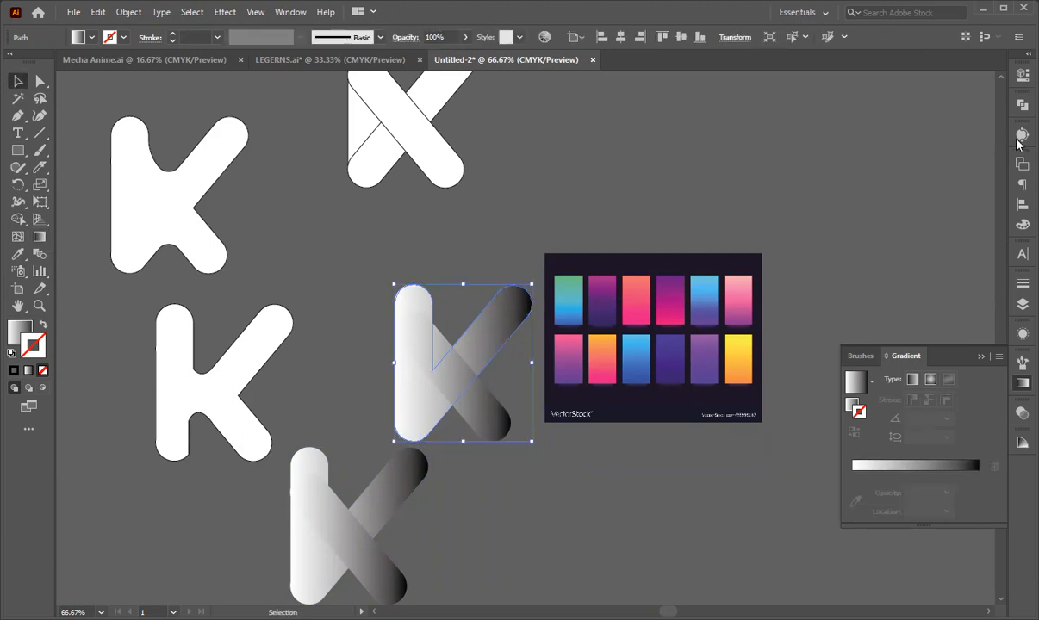
left_click(1022, 75)
left_click(22, 334)
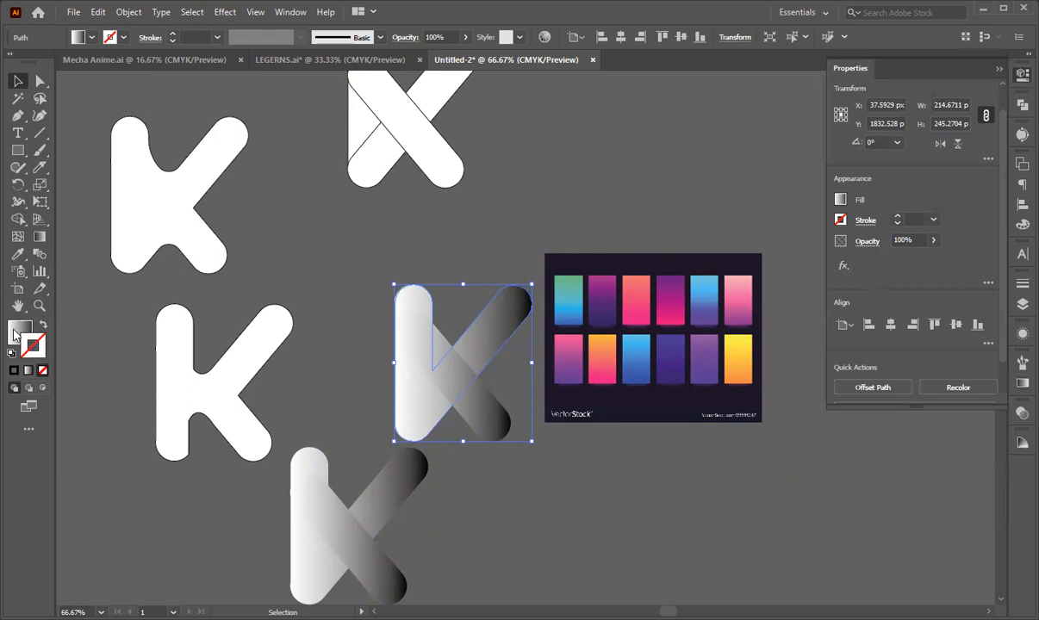
left_click(1023, 383)
left_click(853, 491)
left_click(855, 518)
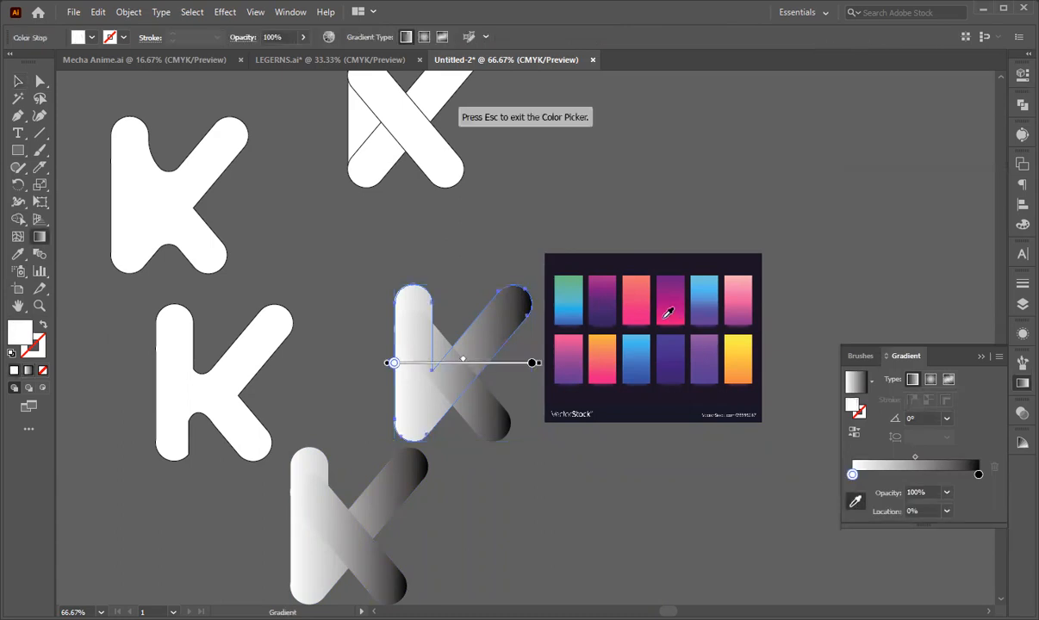
left_click(665, 317)
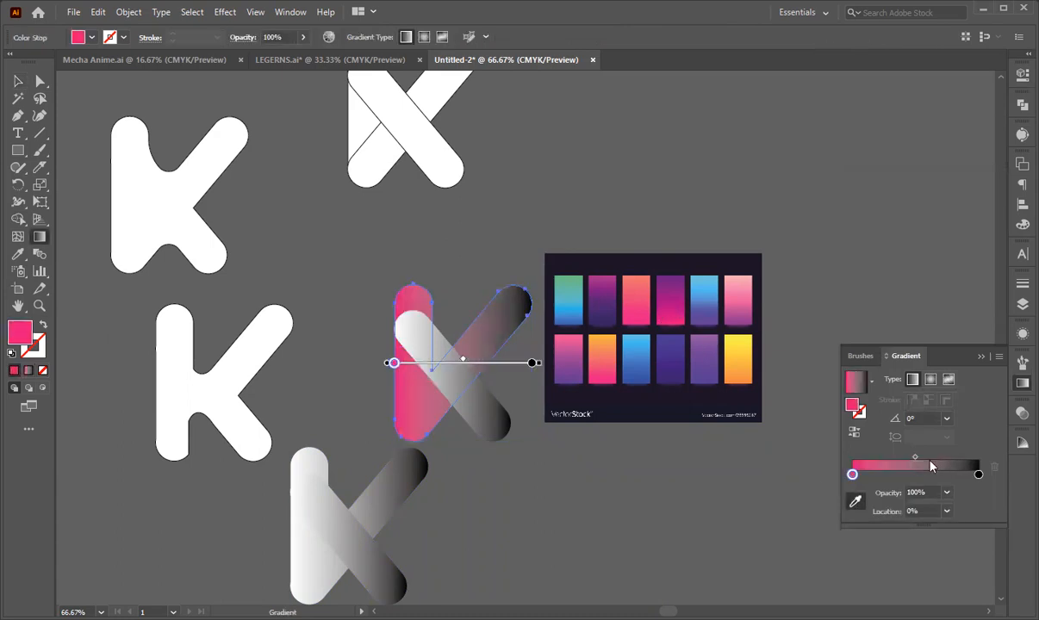
left_click_drag(978, 474, 973, 474)
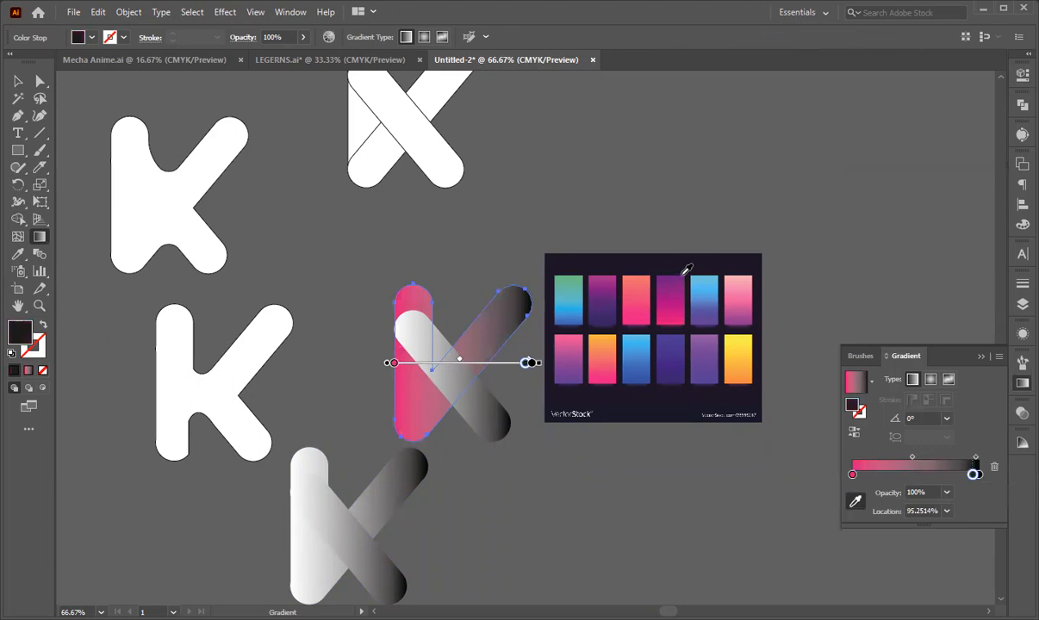
left_click(684, 276)
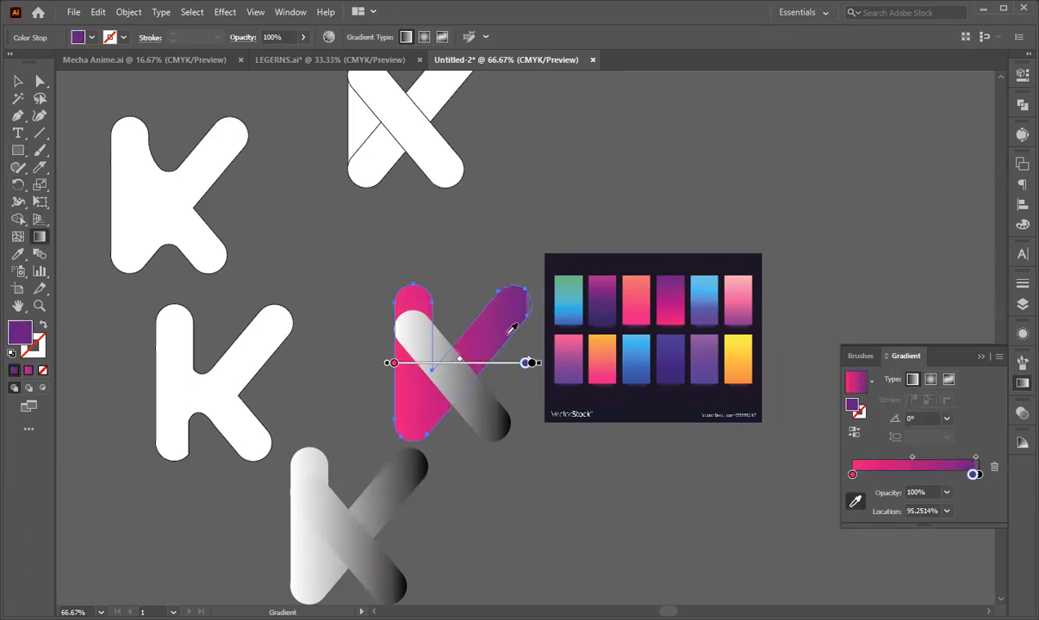
- Angle the pink-to-purple gradient diagonally and reduce it to two stops, with the purple stop at 100%
mouse_move(497, 260)
left_mouse_down()
mouse_move(520, 288)
mouse_move(429, 405)
mouse_move(379, 405)
mouse_move(463, 365)
mouse_move(498, 258)
left_mouse_up()
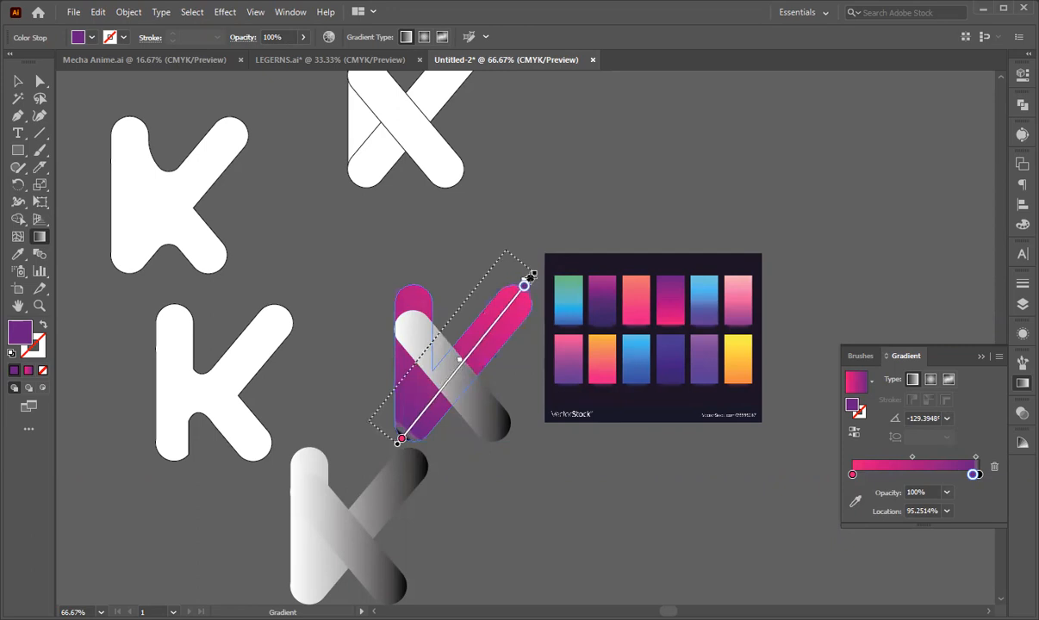
left_click_drag(973, 474, 948, 474)
left_click(976, 474)
left_click(994, 466)
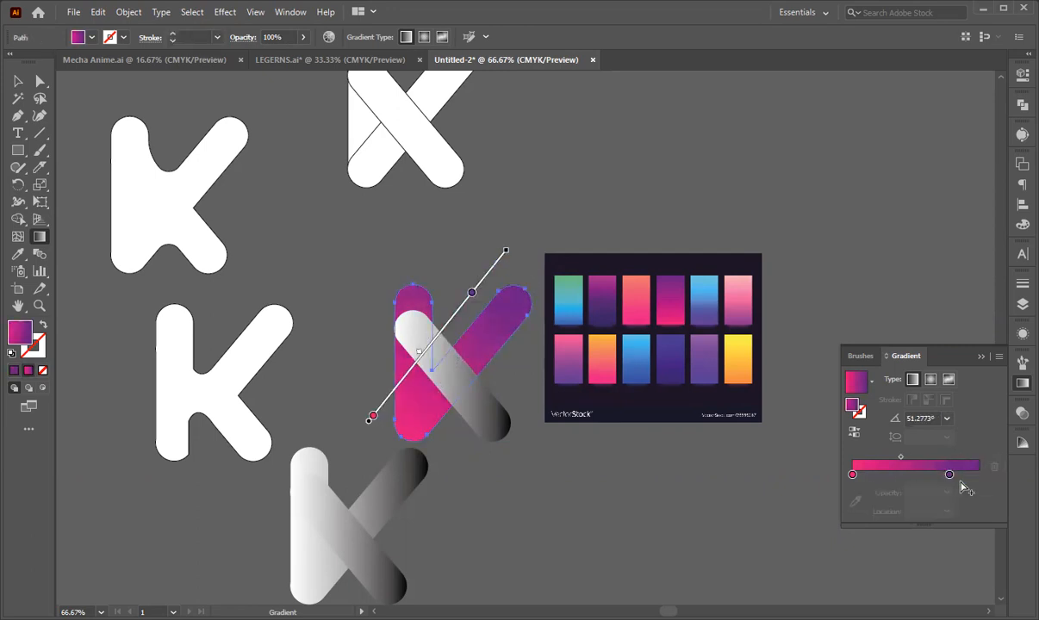
left_click_drag(949, 473, 978, 474)
- Redraw the gradient at about 49° so pink starts at the stem's foot and purple ends at the rising arm's tip
mouse_move(506, 253)
left_mouse_down()
mouse_move(373, 411)
mouse_move(521, 282)
mouse_move(497, 262)
left_mouse_up()
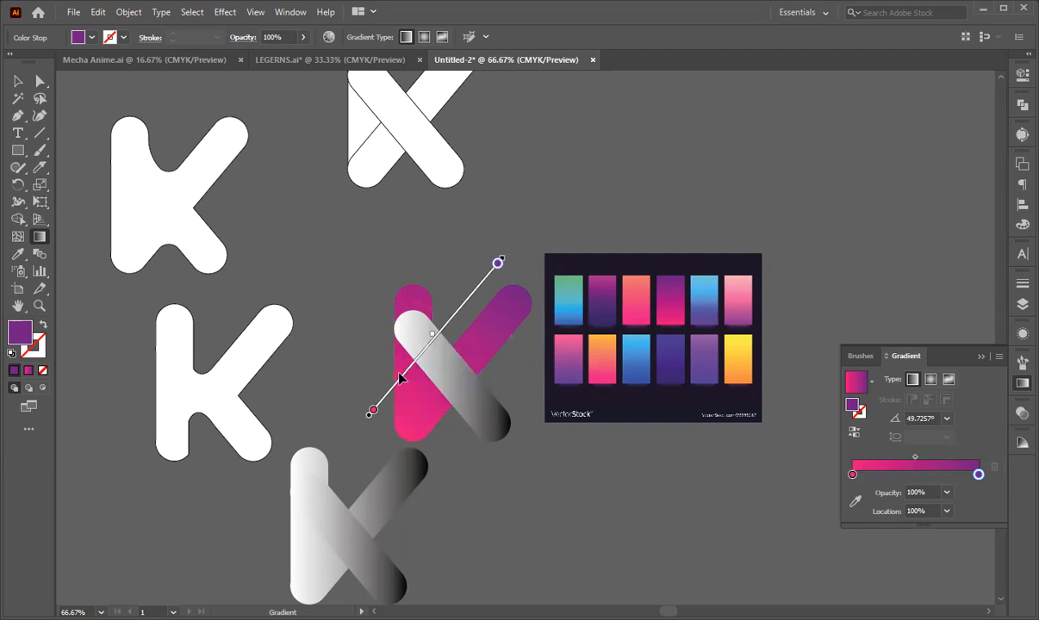
left_click_drag(431, 326, 443, 340)
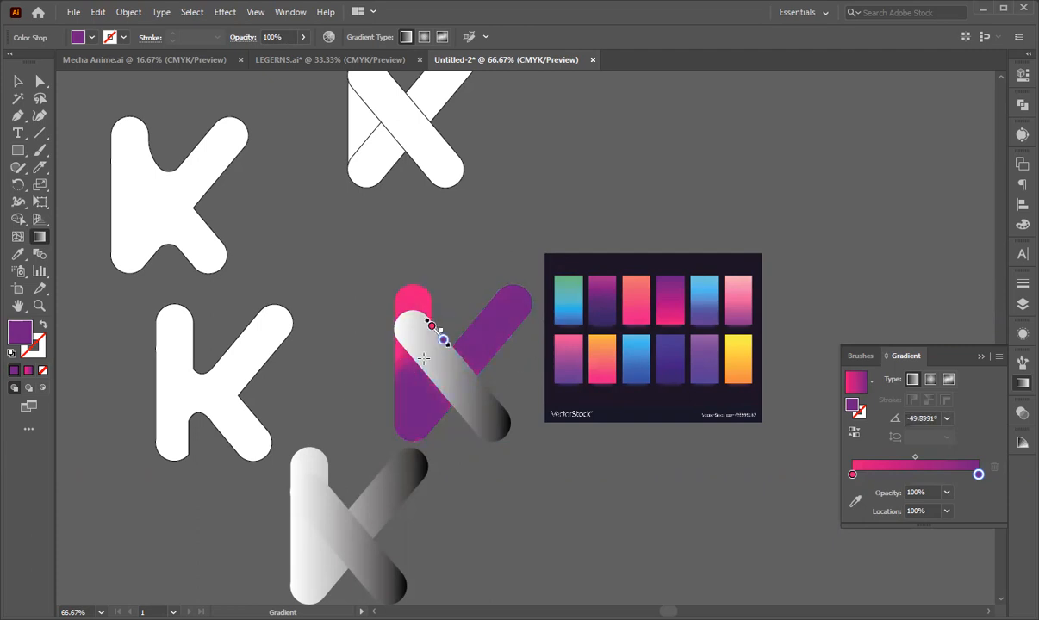
mouse_move(390, 430)
left_mouse_down()
mouse_move(524, 283)
mouse_move(394, 433)
mouse_move(527, 293)
mouse_move(503, 268)
left_mouse_up()
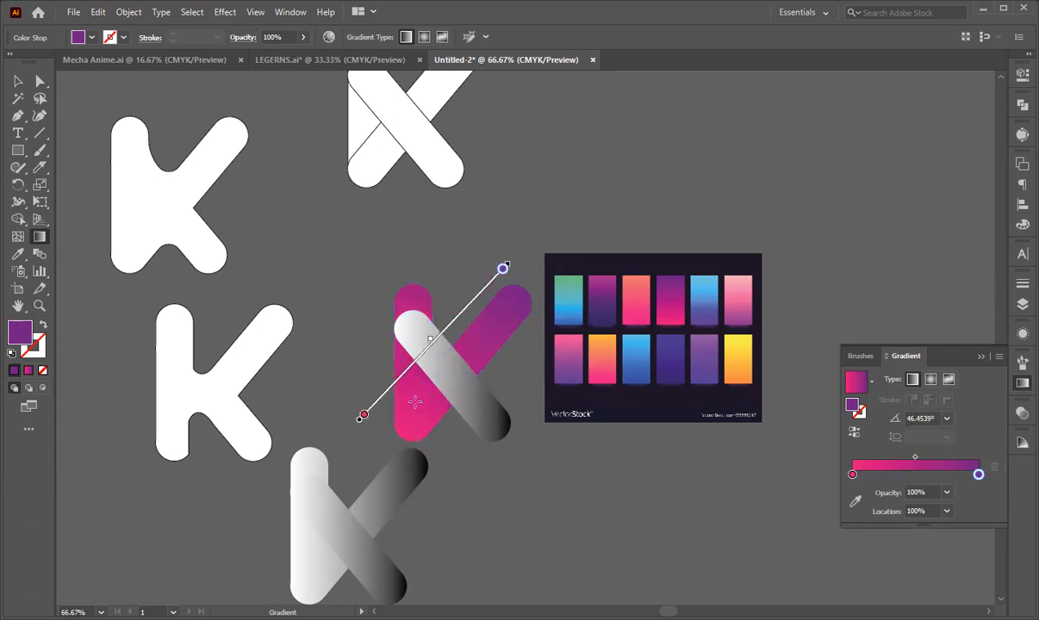
mouse_move(422, 445)
left_mouse_down()
mouse_move(515, 359)
mouse_move(533, 306)
left_mouse_up()
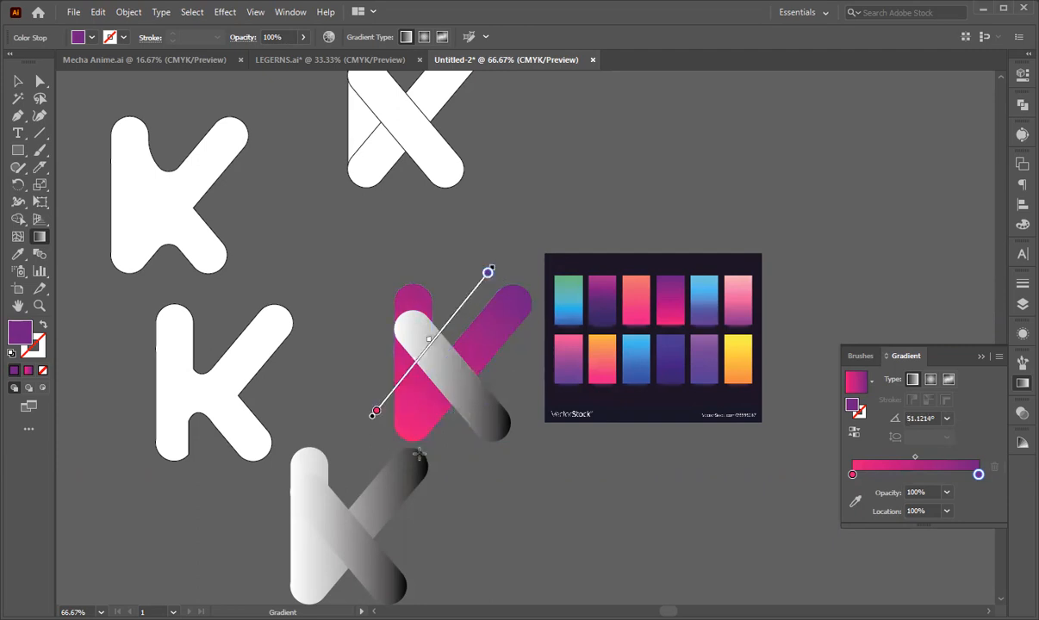
mouse_move(451, 479)
left_mouse_down()
mouse_move(626, 312)
mouse_move(583, 318)
left_mouse_up()
mouse_move(374, 409)
left_mouse_down()
mouse_move(508, 324)
mouse_move(529, 295)
mouse_move(495, 267)
left_mouse_up()
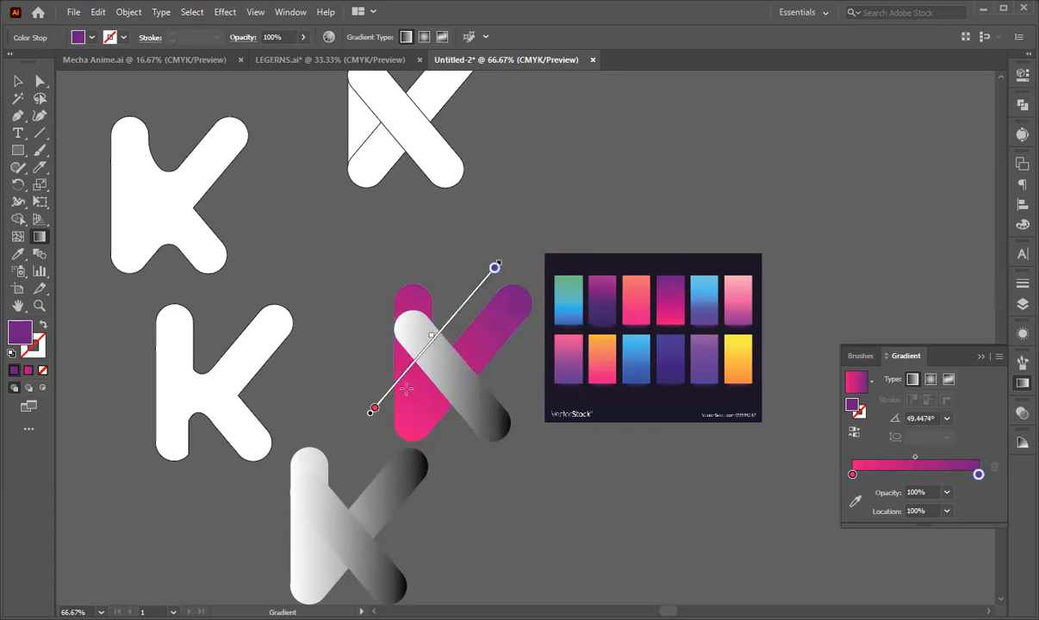
left_click_drag(410, 369, 433, 399)
key("v")
left_click(349, 372)
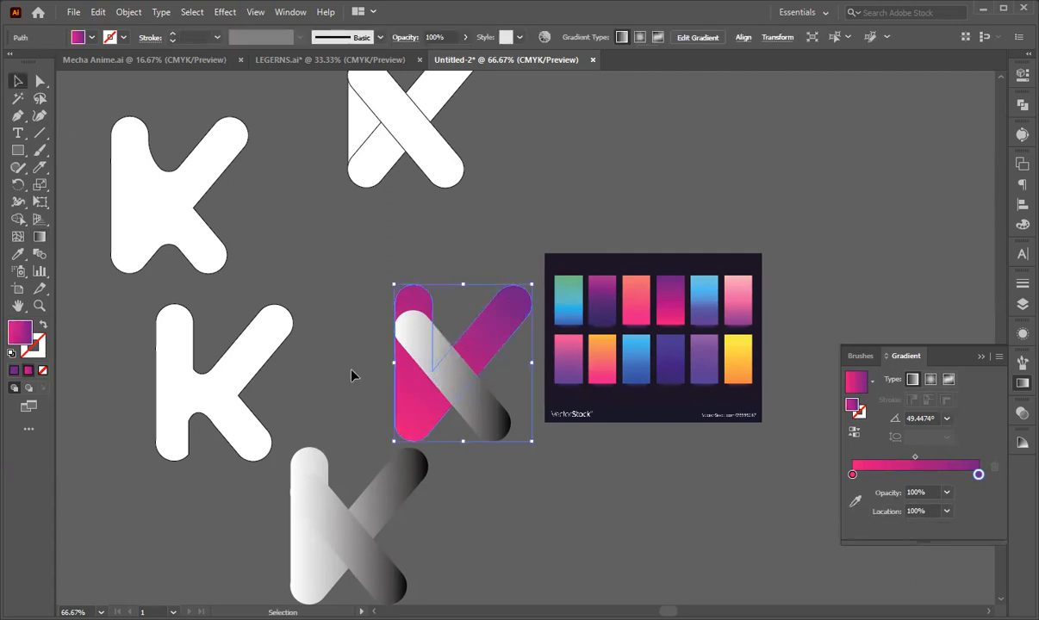
- Move the grayscale K copy further down and to the left, away from the colored K
left_click(437, 343)
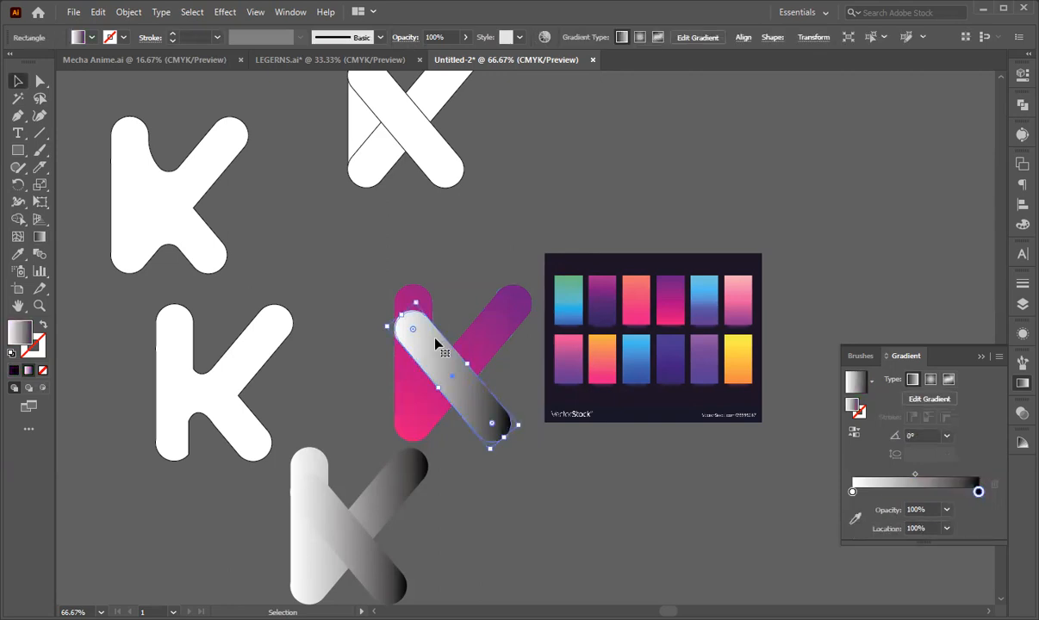
left_click(852, 493)
left_click(496, 453)
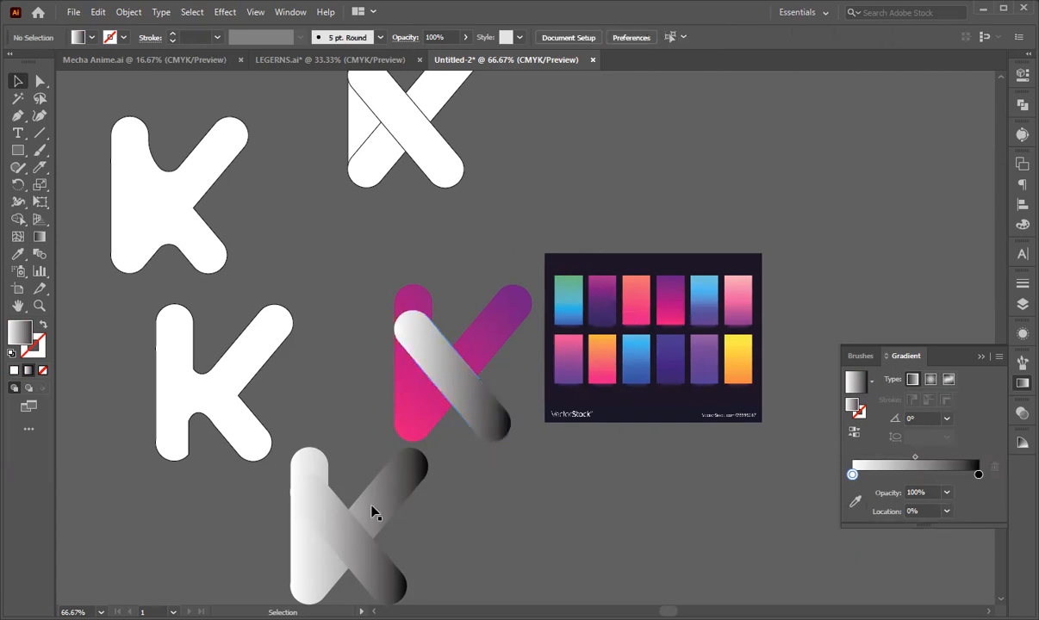
left_click(336, 529)
left_click_drag(349, 520, 241, 552)
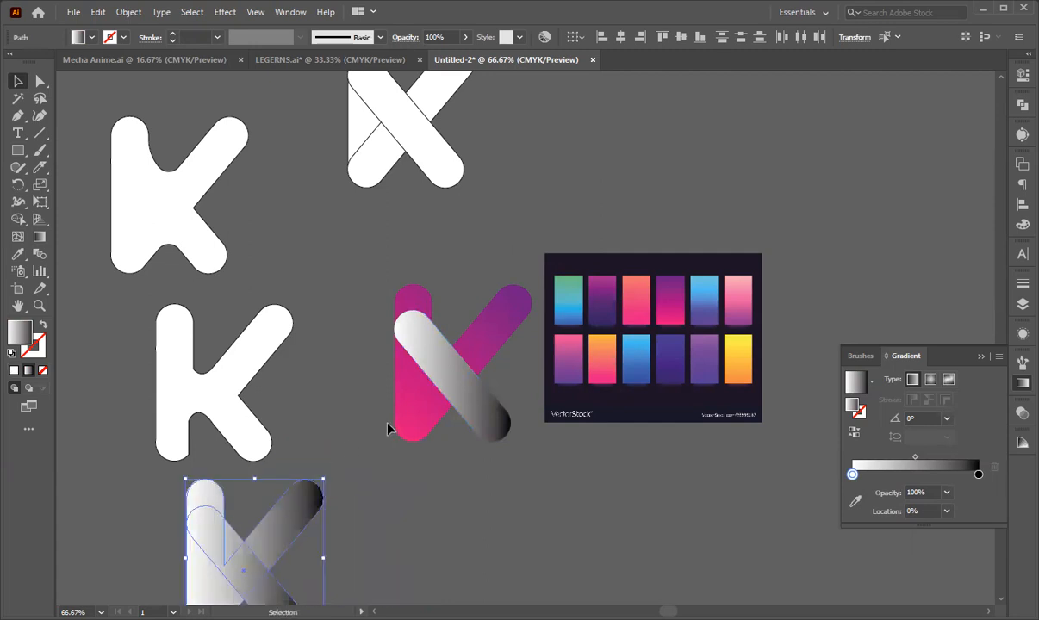
- Recolor the descending bar's gradient from coral to pink at 0°, sampling both ends of the coral-pink swatch in the image
left_click(405, 400)
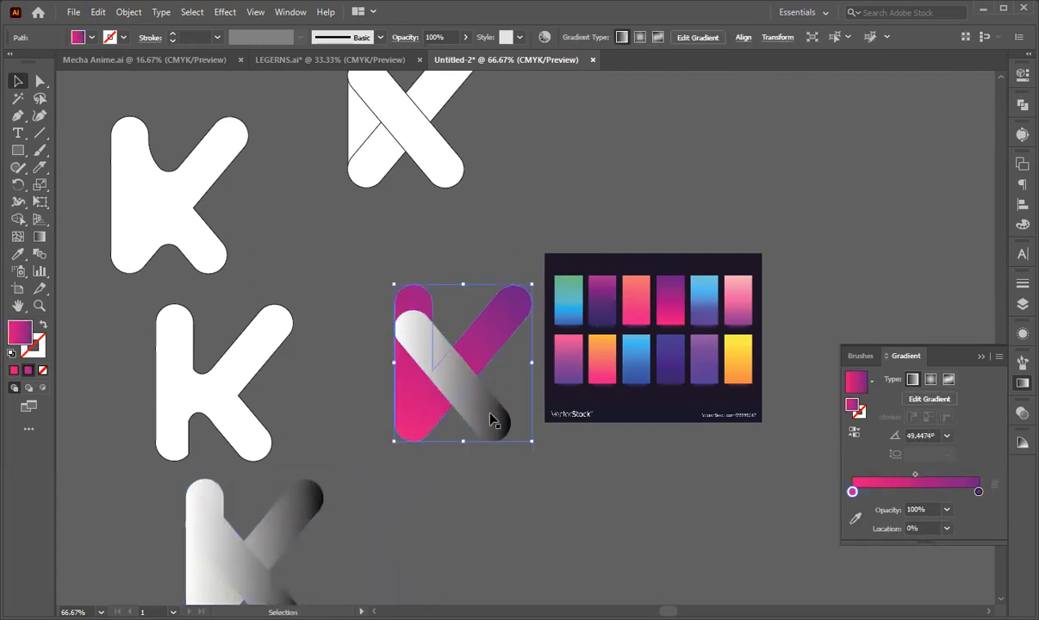
left_click(419, 336)
left_click(855, 518)
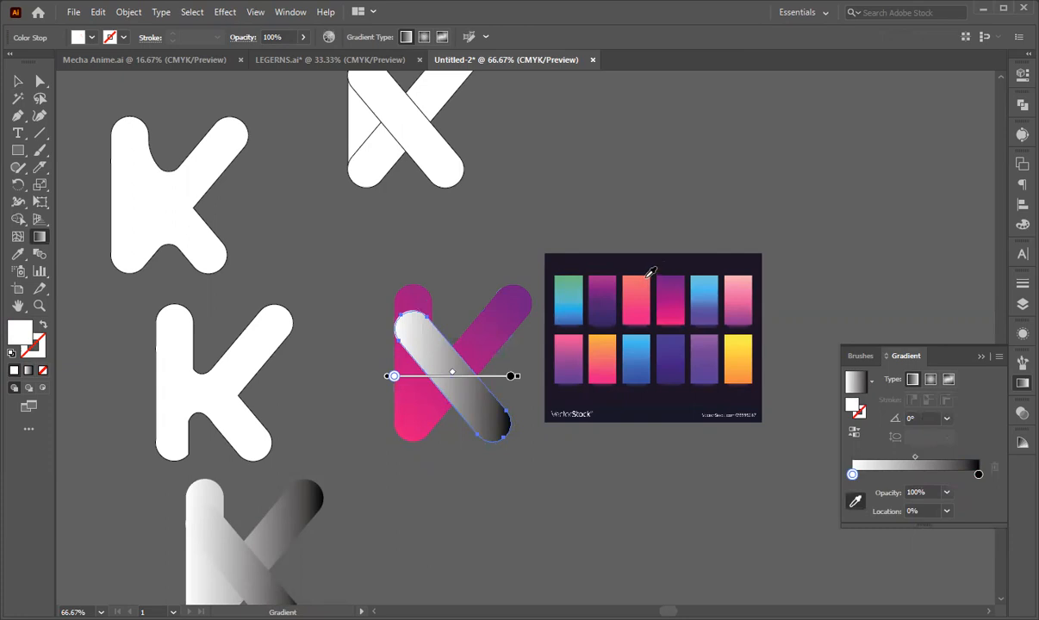
left_click(647, 277)
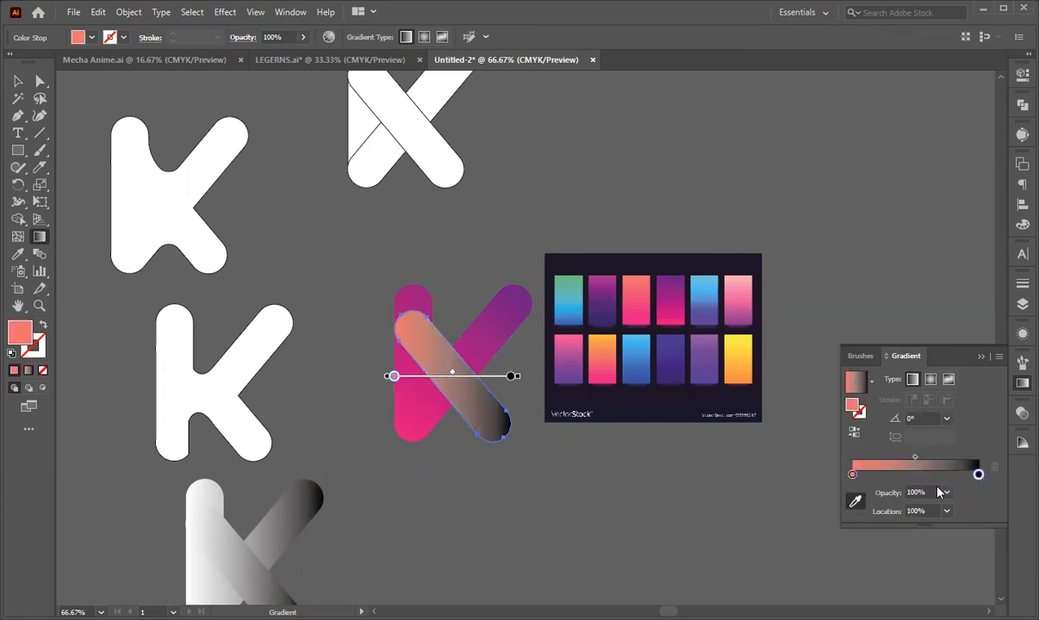
left_click(649, 320)
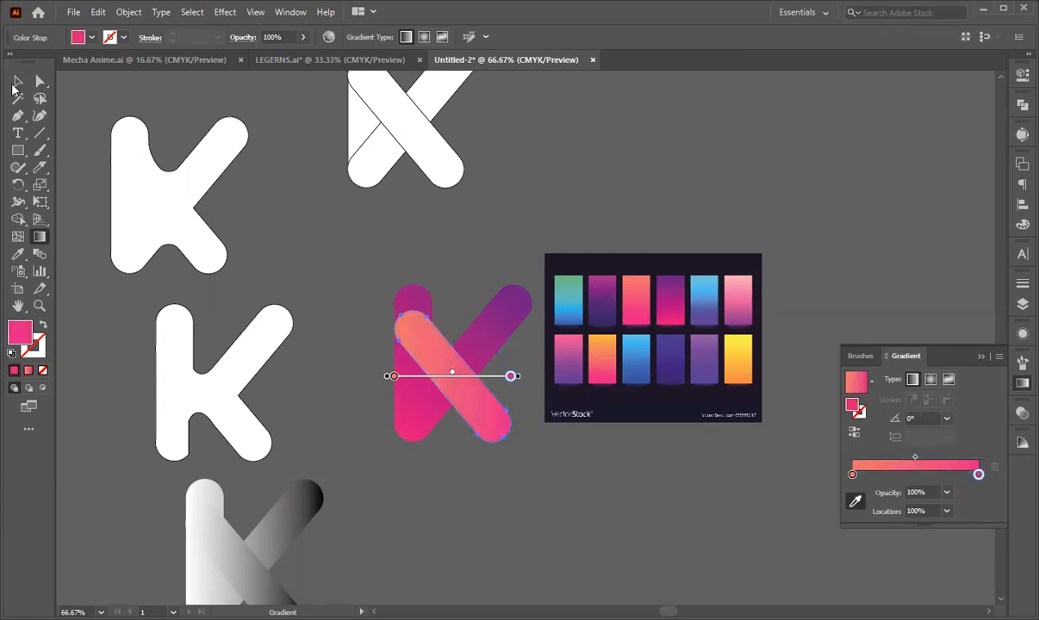
left_click(17, 83)
left_click(503, 490)
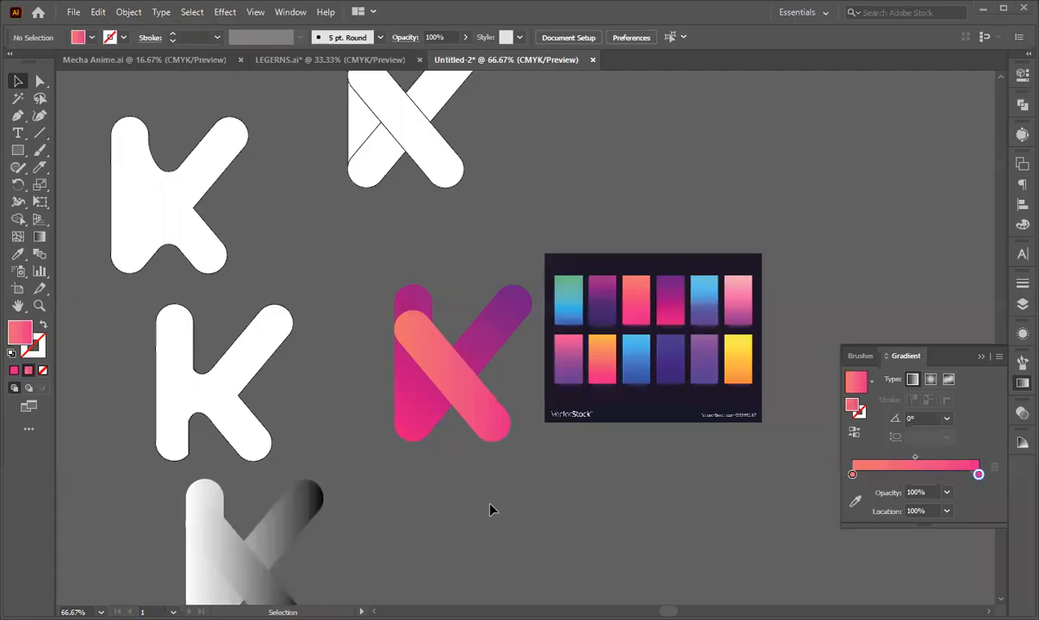
left_click(460, 399)
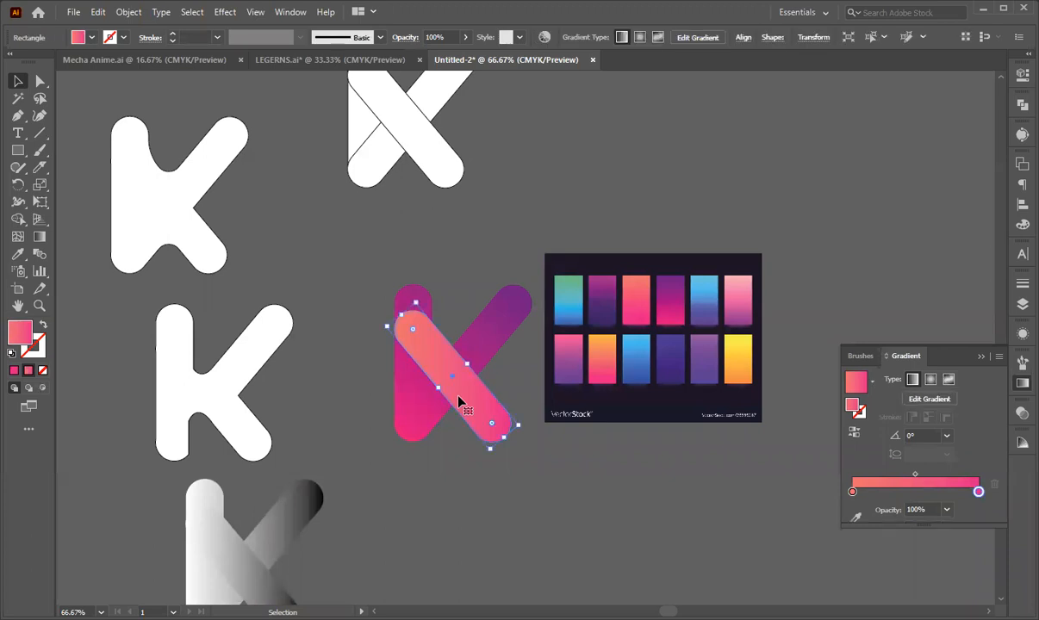
left_click(469, 447)
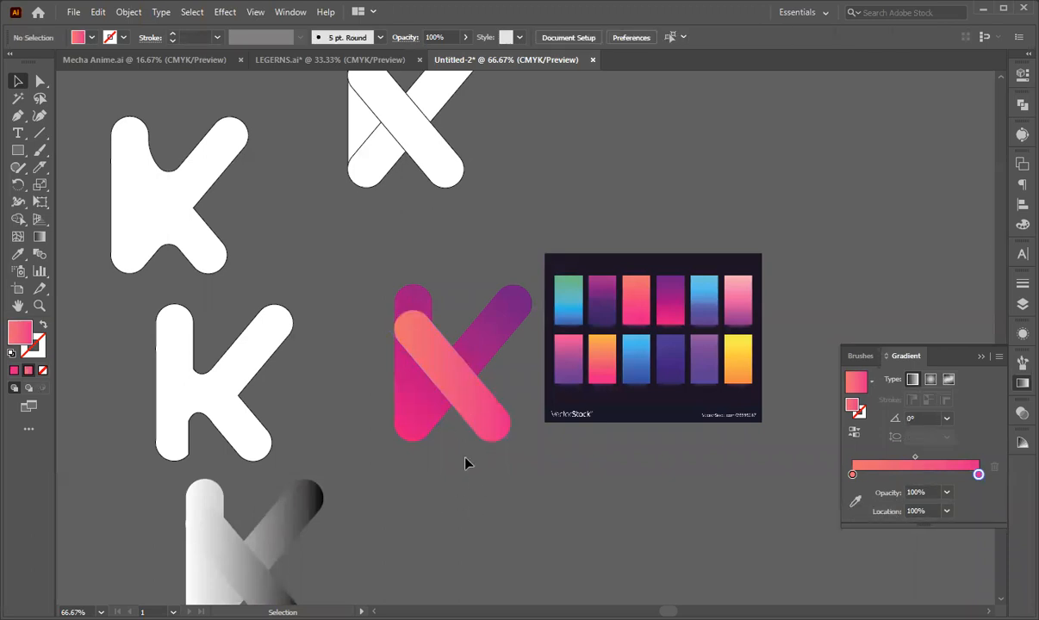
- Move the gradient swatch image up and slightly to the right, clear of the space beside the colored K
scroll(423, 353, "up", 3)
scroll(422, 371, "down", 2)
scroll(401, 362, "up", 3)
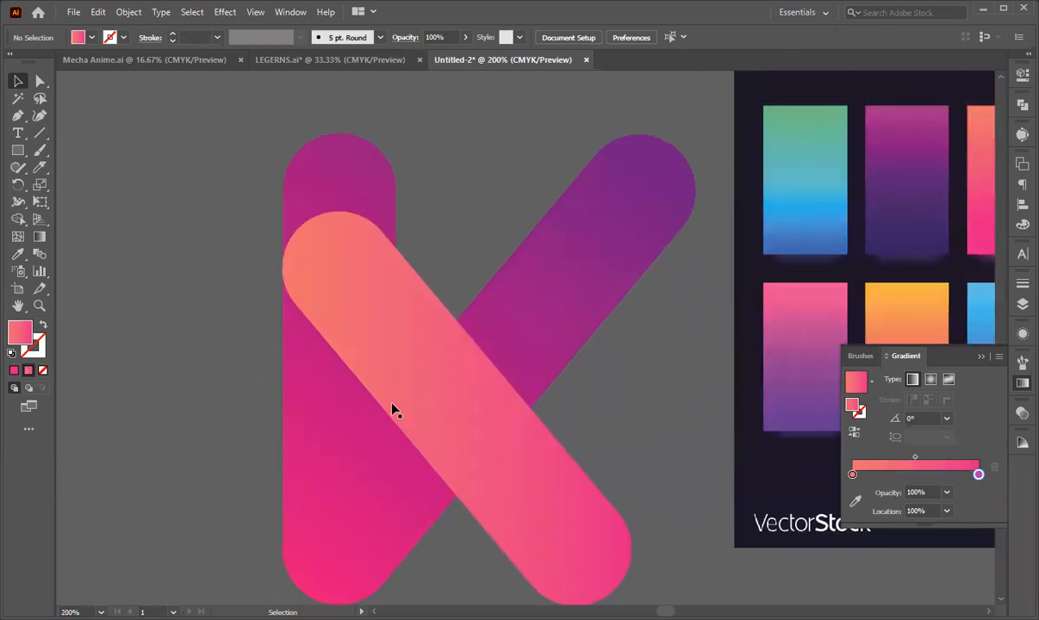
scroll(390, 430, "down", 4)
left_click(521, 358)
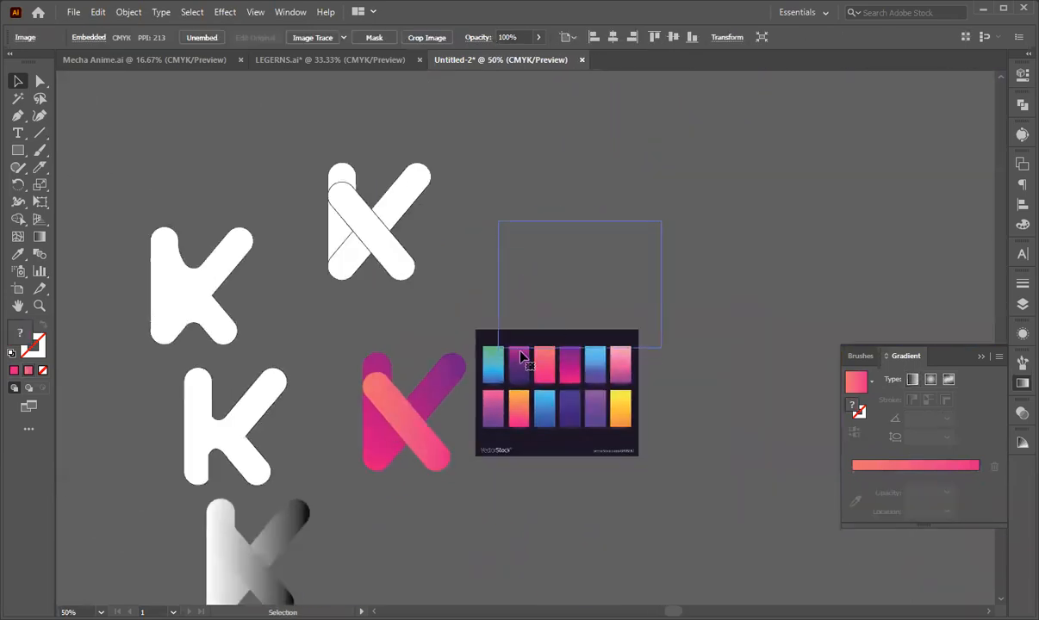
left_click_drag(521, 358, 543, 249)
- Duplicate the colored two-part K and place the copy directly to its right
left_click(406, 422)
left_click_drag(406, 422, 530, 517)
left_click(491, 556)
- Draw a closed curved Pen shape over the upper end of the left colored K's descending bar, extending it to the stem's outer edge
scroll(413, 499, "up", 2)
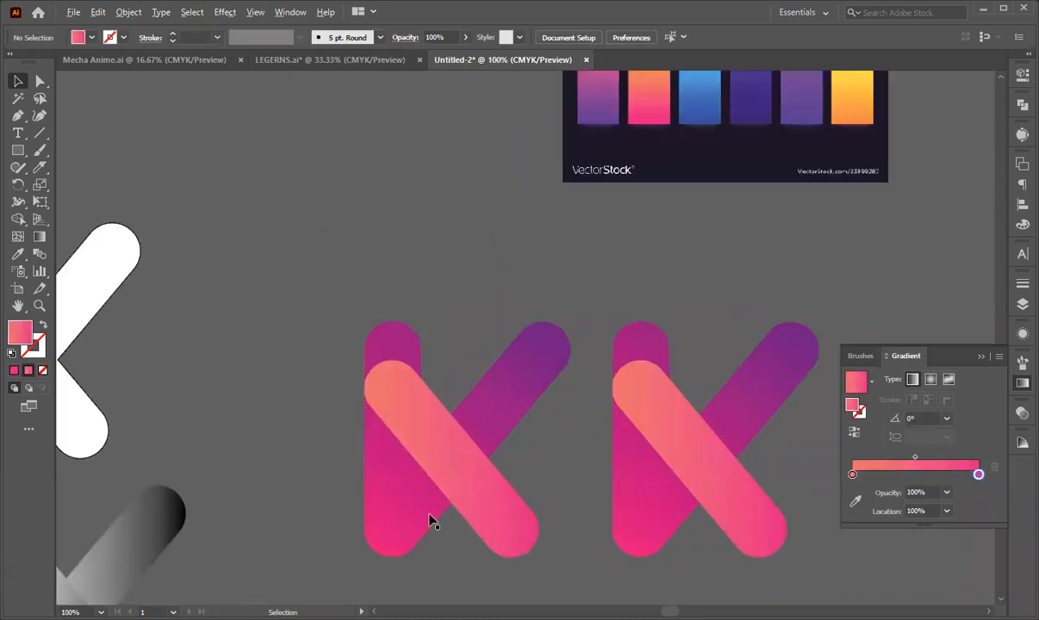
scroll(429, 515, "up", 3)
scroll(322, 207, "up", 1)
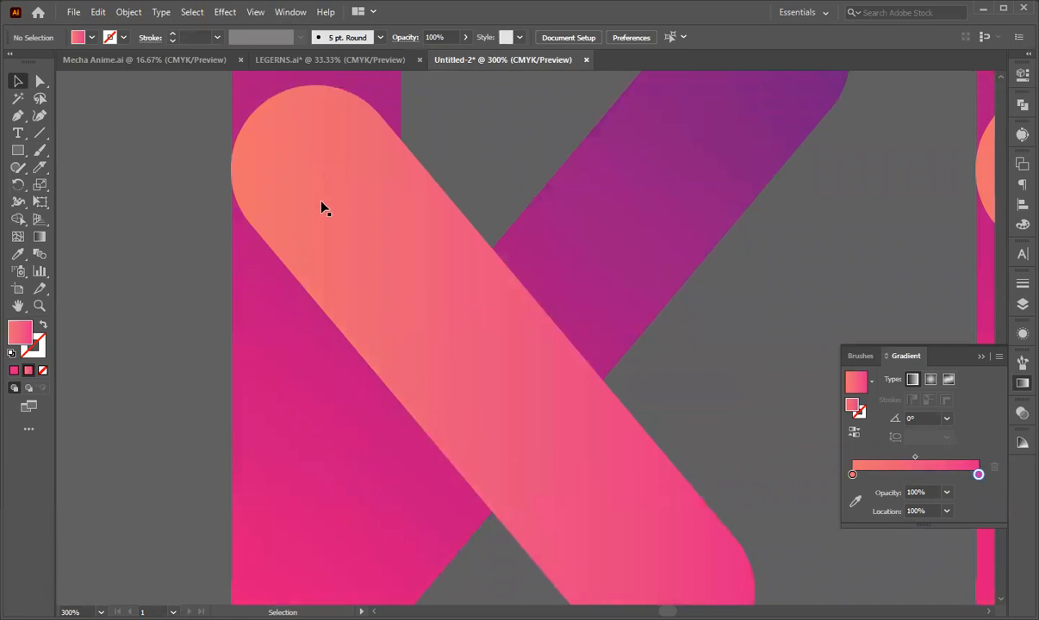
left_click(322, 207)
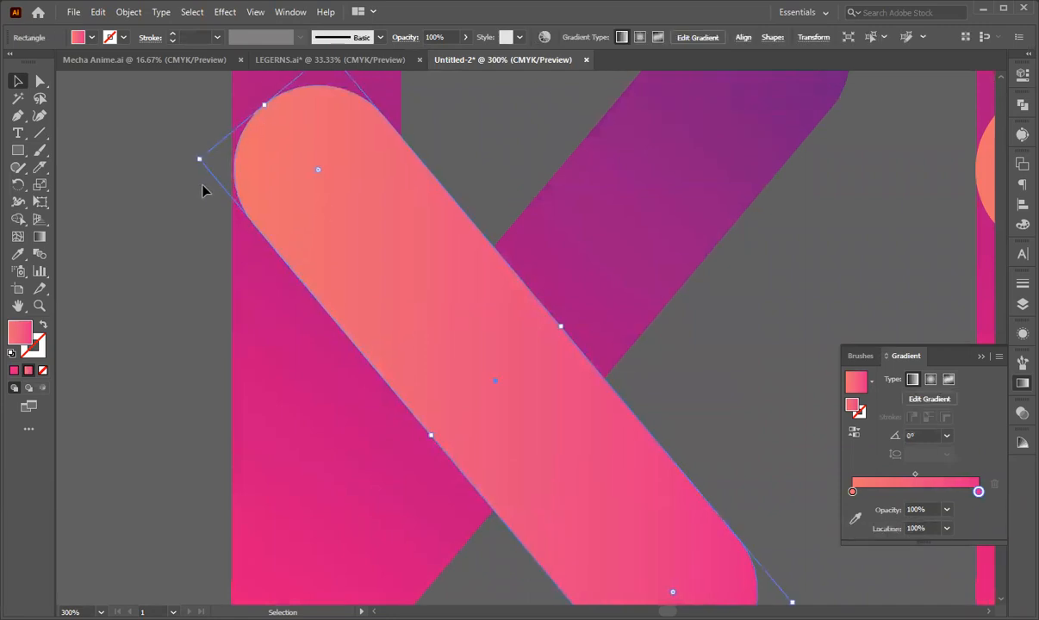
left_click(77, 98)
key("p")
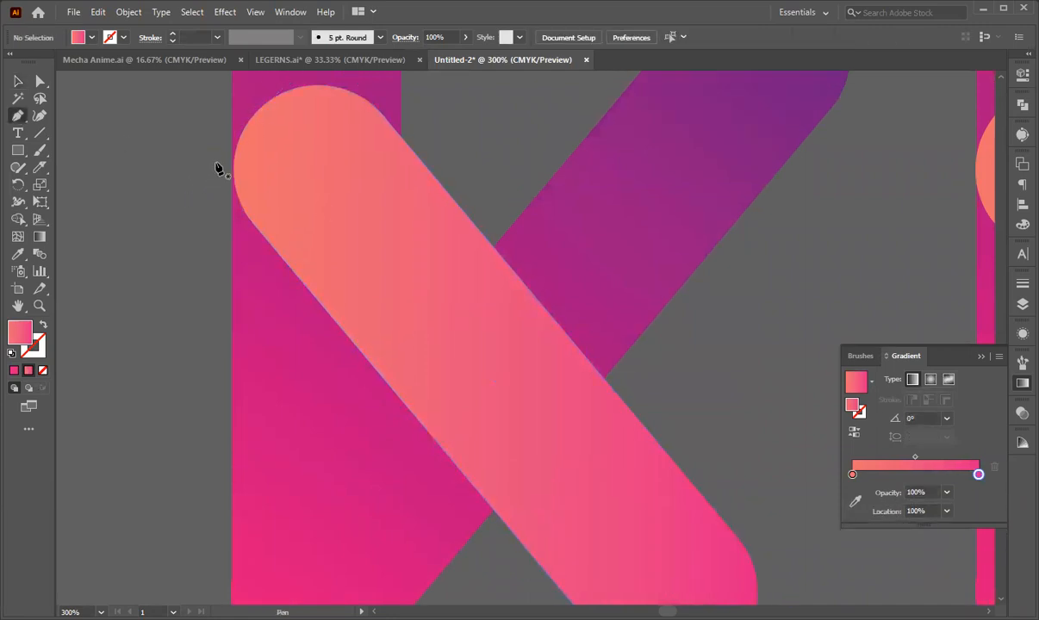
scroll(234, 163, "up", 1)
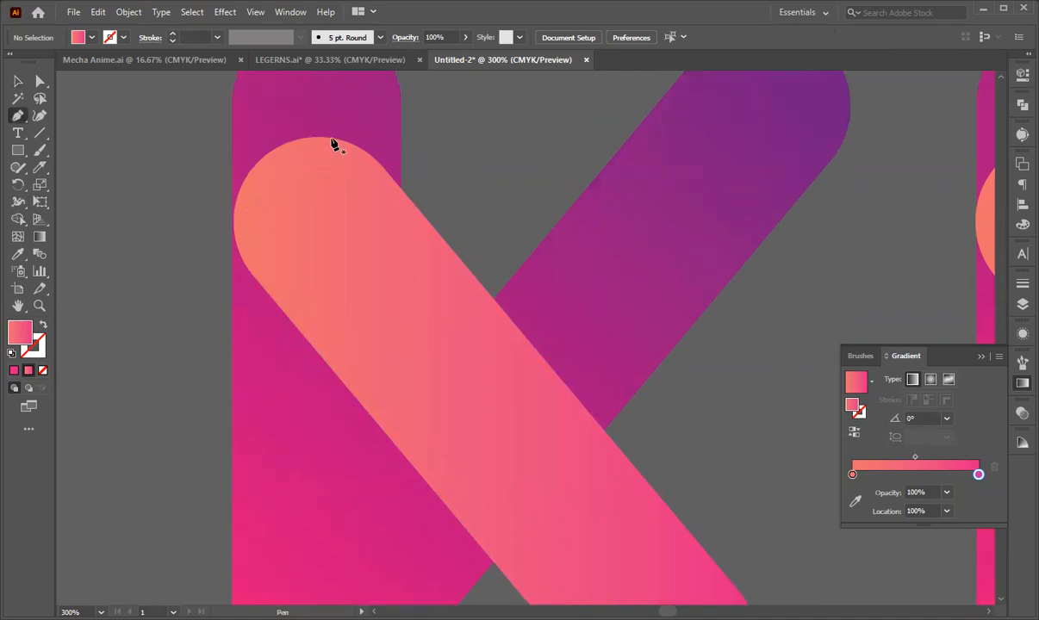
left_click(382, 167)
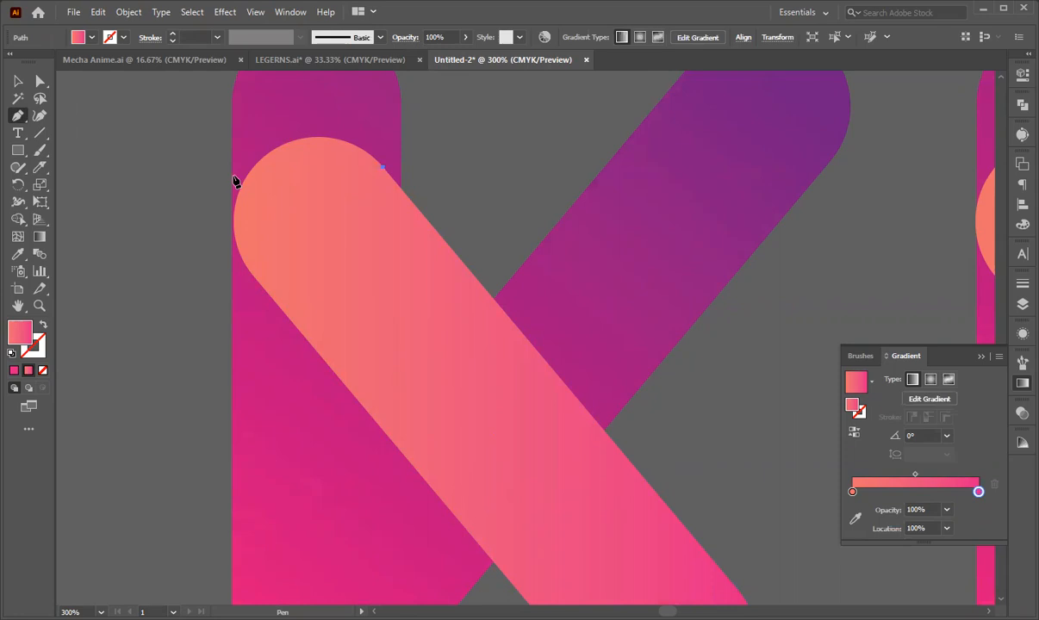
left_click_drag(232, 179, 140, 267)
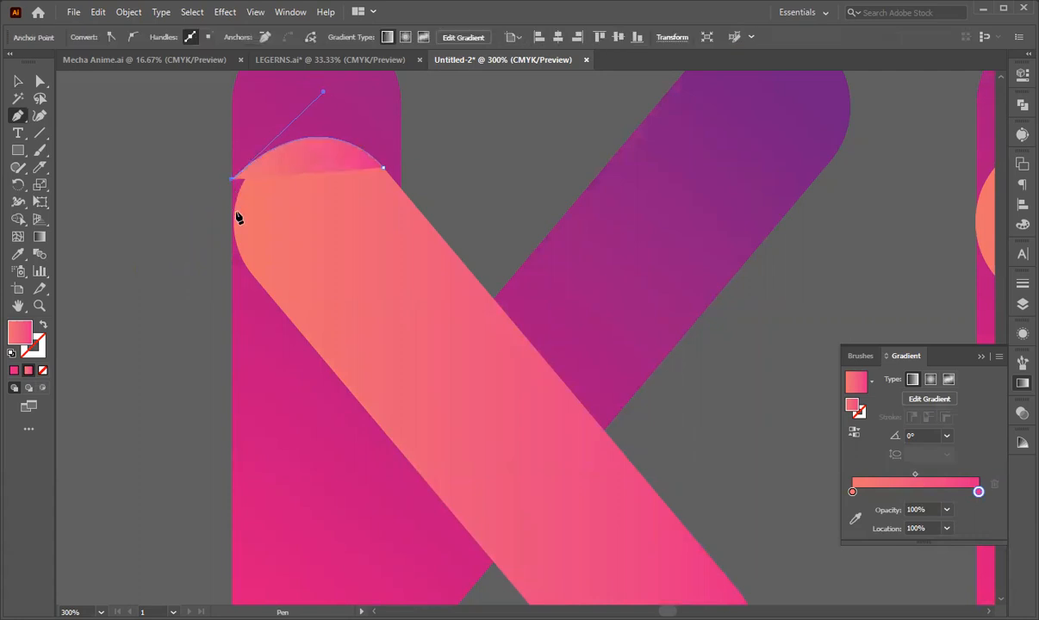
left_click(231, 429)
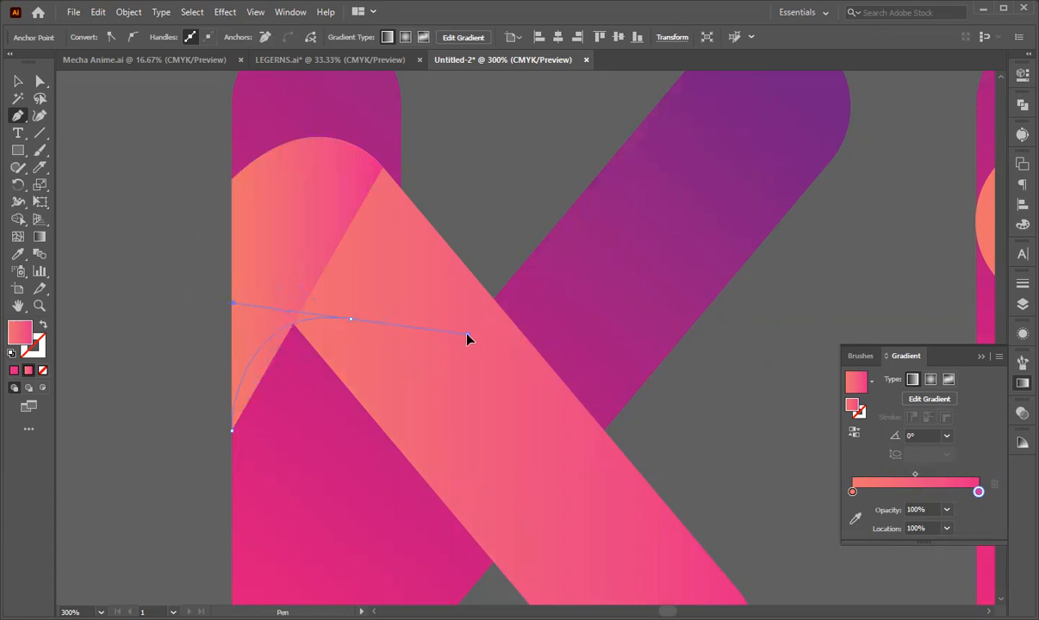
left_click(415, 272)
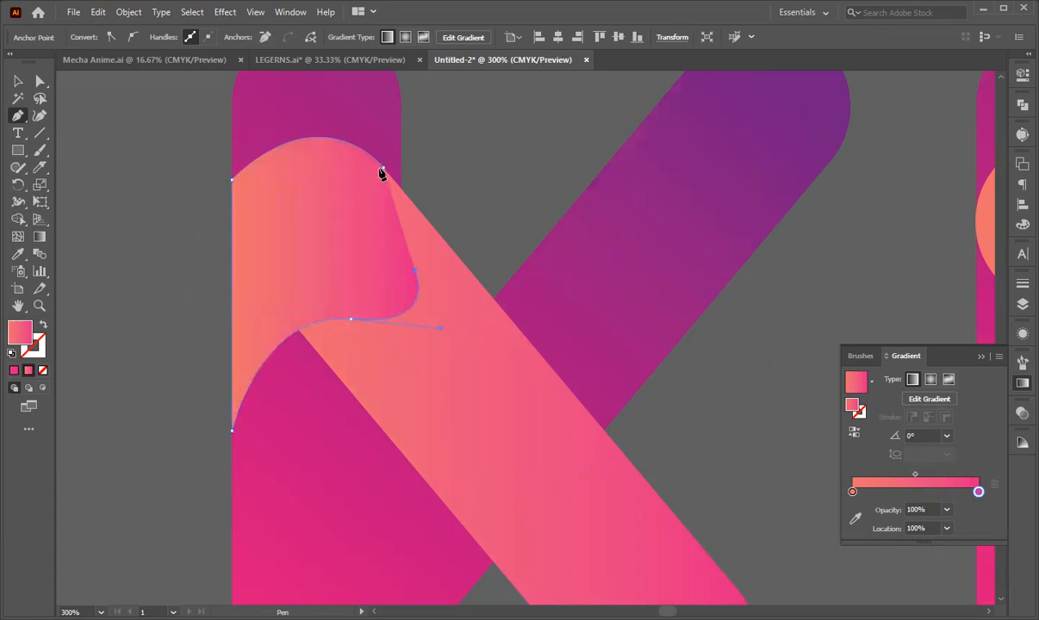
left_click(384, 166)
- Unite the new curved shape with the left K's descending bar into a single path
left_click(17, 81)
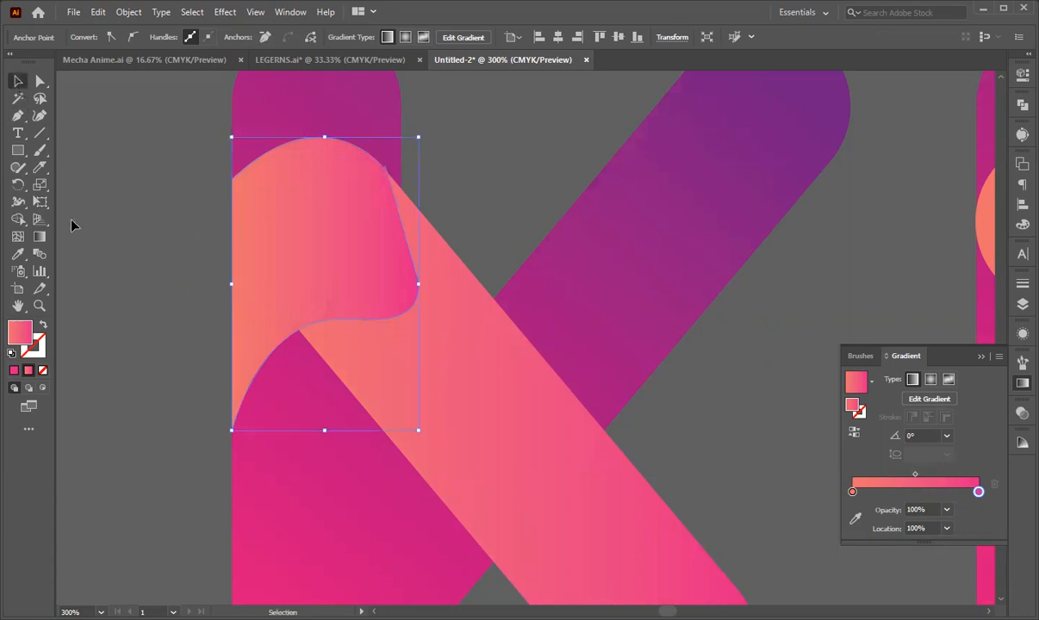
left_click(228, 301)
left_click(353, 369)
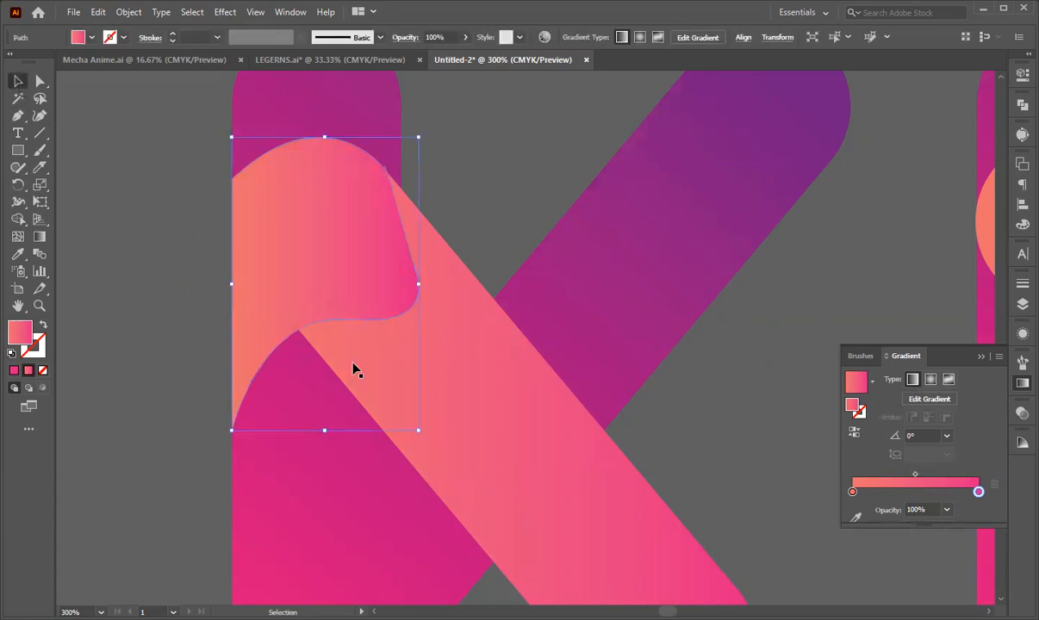
left_click(476, 515, "shift")
left_click(1023, 73)
scroll(870, 258, "down", 2)
left_click(844, 309)
left_click(768, 517)
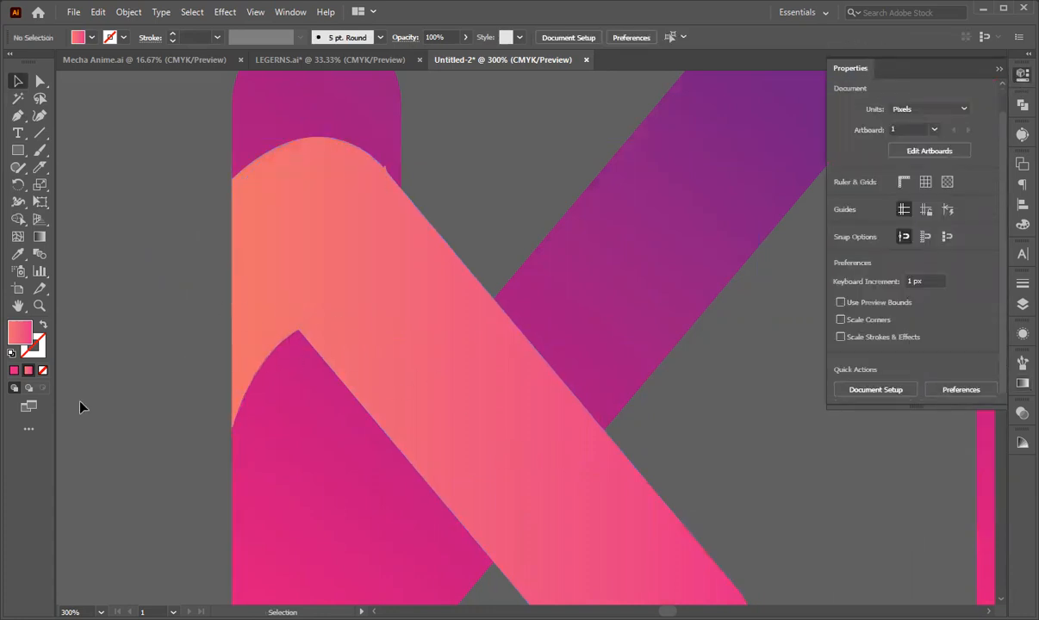
- Round the sharp inner corner where the curved extension meets the underside of the descending bar
left_click(355, 304)
left_click(40, 80)
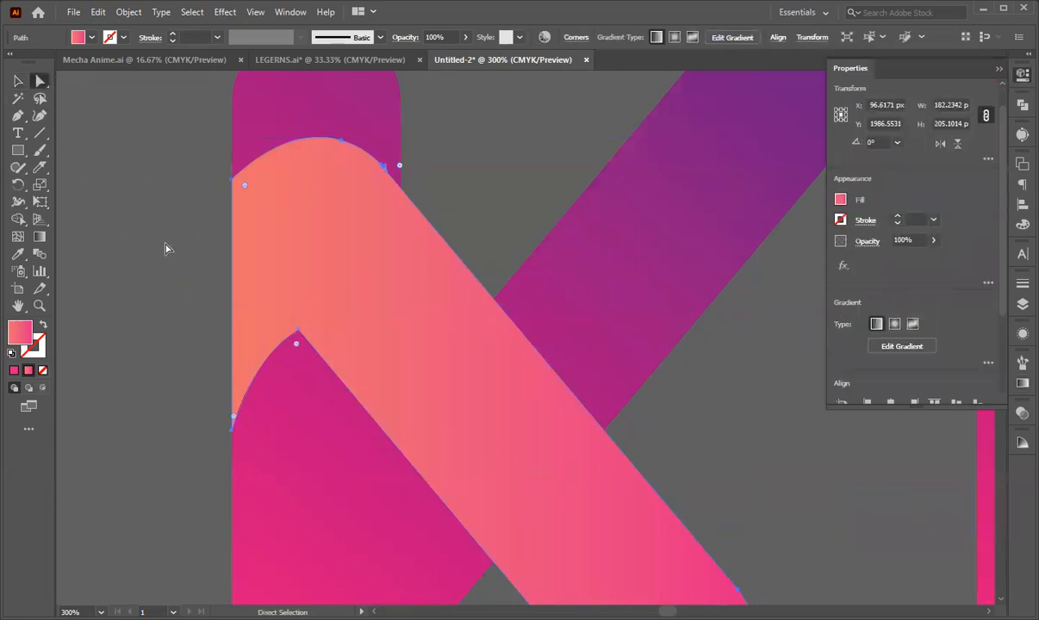
left_click(299, 335)
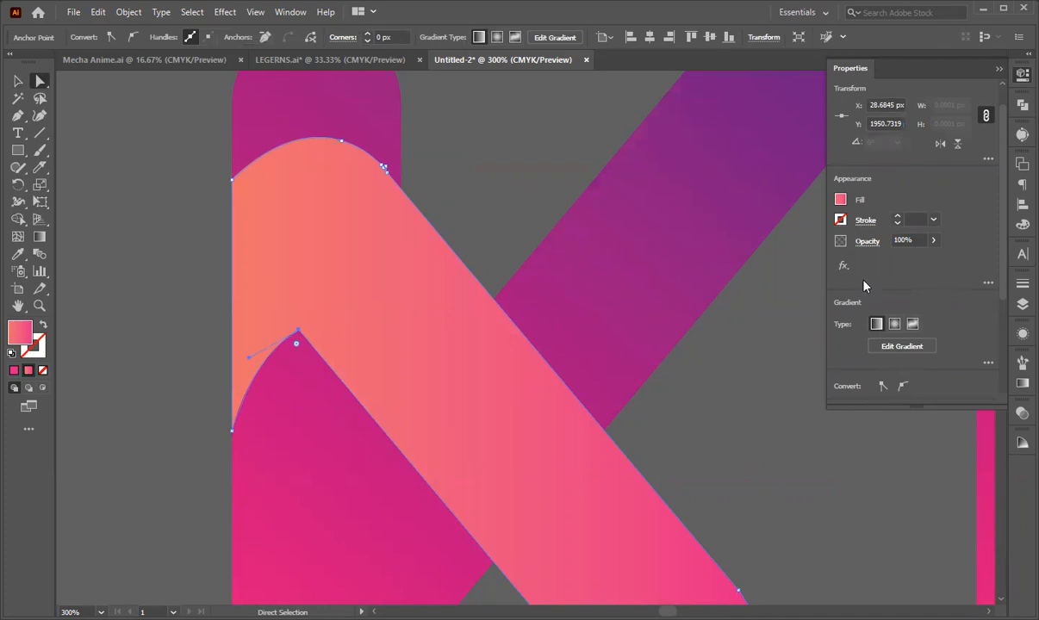
left_click_drag(296, 345, 292, 391)
left_click(18, 81)
left_click(123, 232)
left_click_drag(328, 275, 345, 211)
key("ctrl+z")
key("ctrl+z")
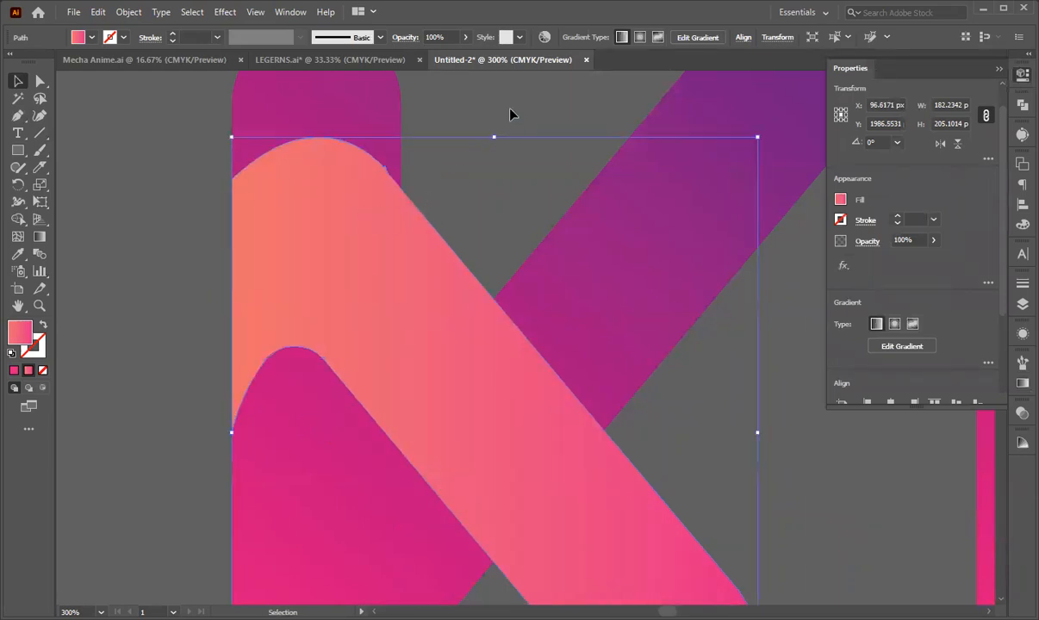
- Delete the stray anchor point that makes a small bump on the upper edge of the united bar
scroll(379, 159, "up", 7, "alt")
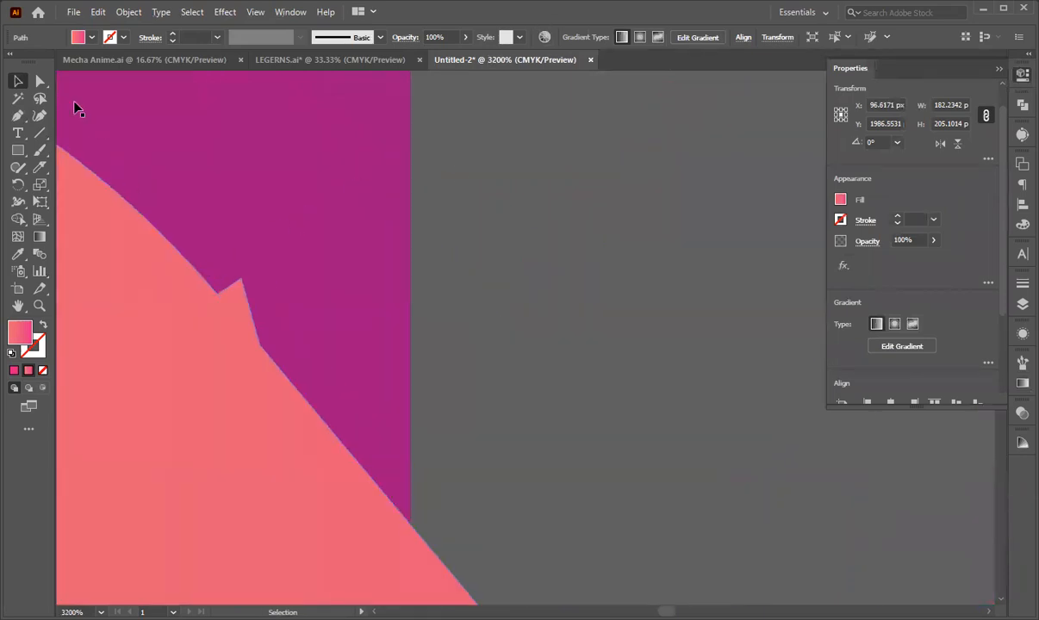
left_click(39, 82)
left_click(241, 281)
key("Delete")
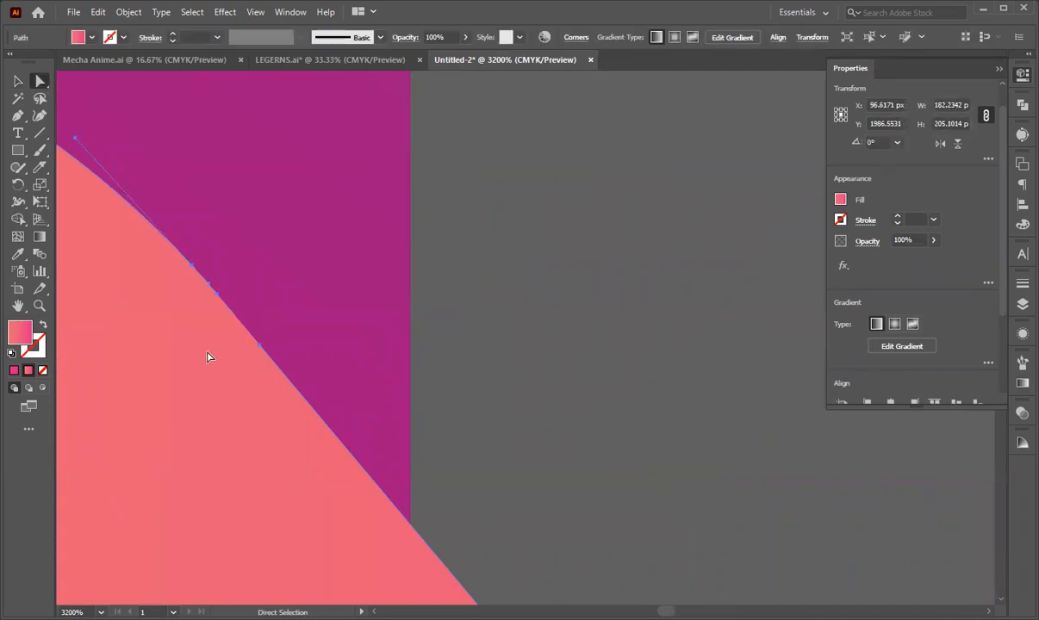
scroll(206, 357, "down", 9, "alt")
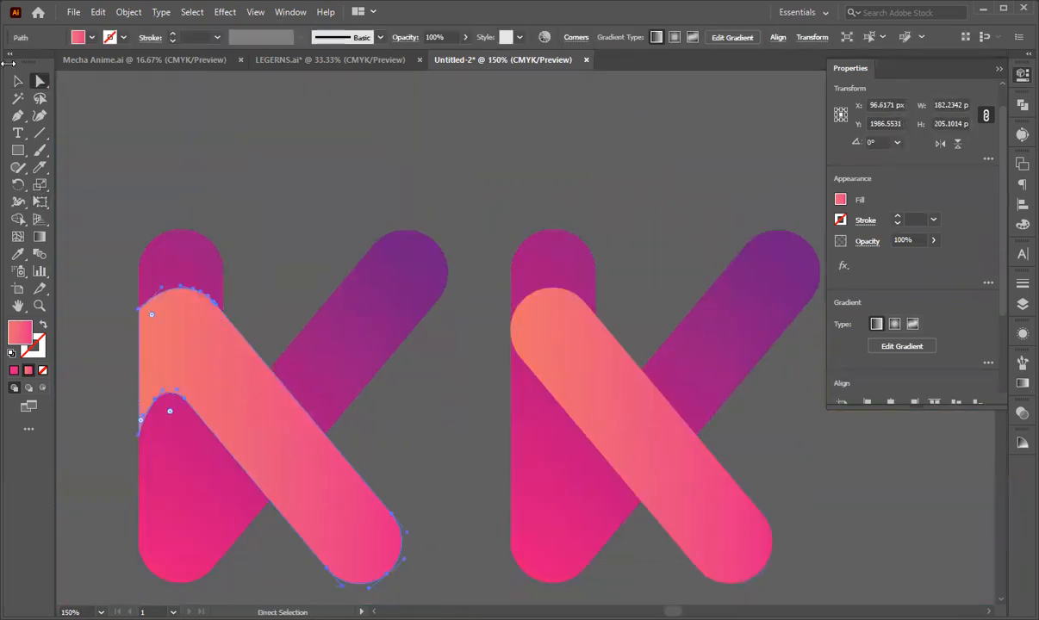
left_click(18, 81)
left_click(83, 163)
- Compare the refined colored K with its unmodified copy and the white and grayscale K variants
scroll(203, 284, "down", 3)
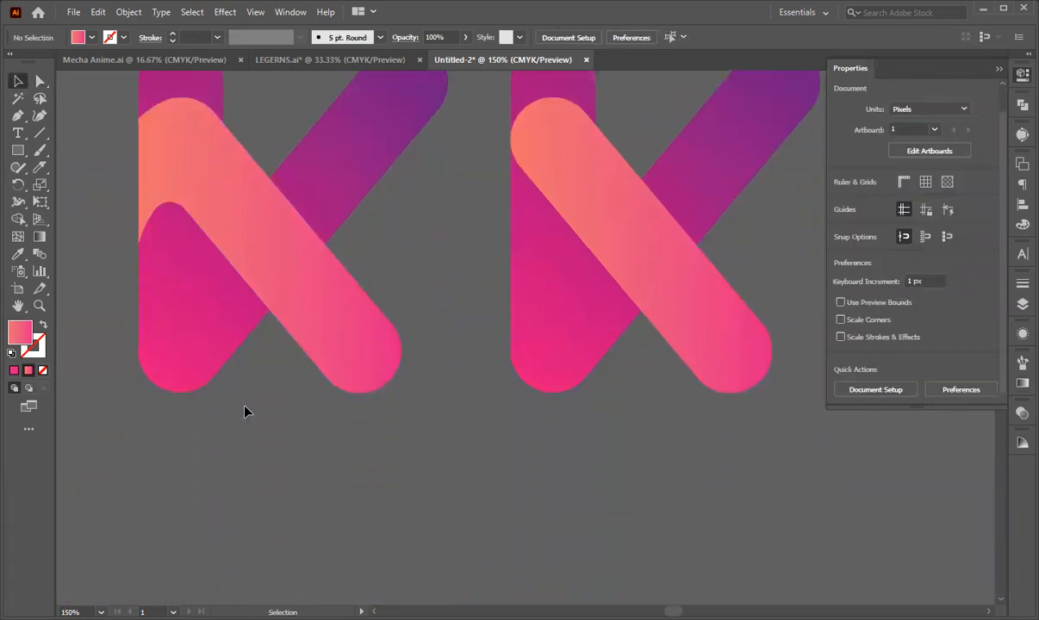
scroll(246, 411, "up", 2)
scroll(255, 413, "left", 1)
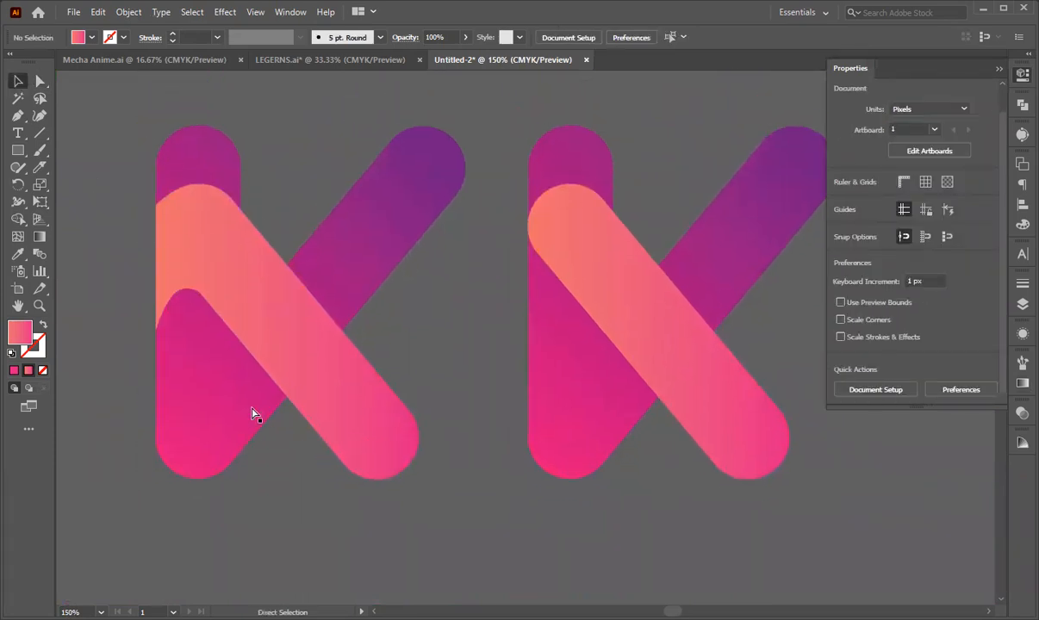
scroll(332, 465, "up", 1)
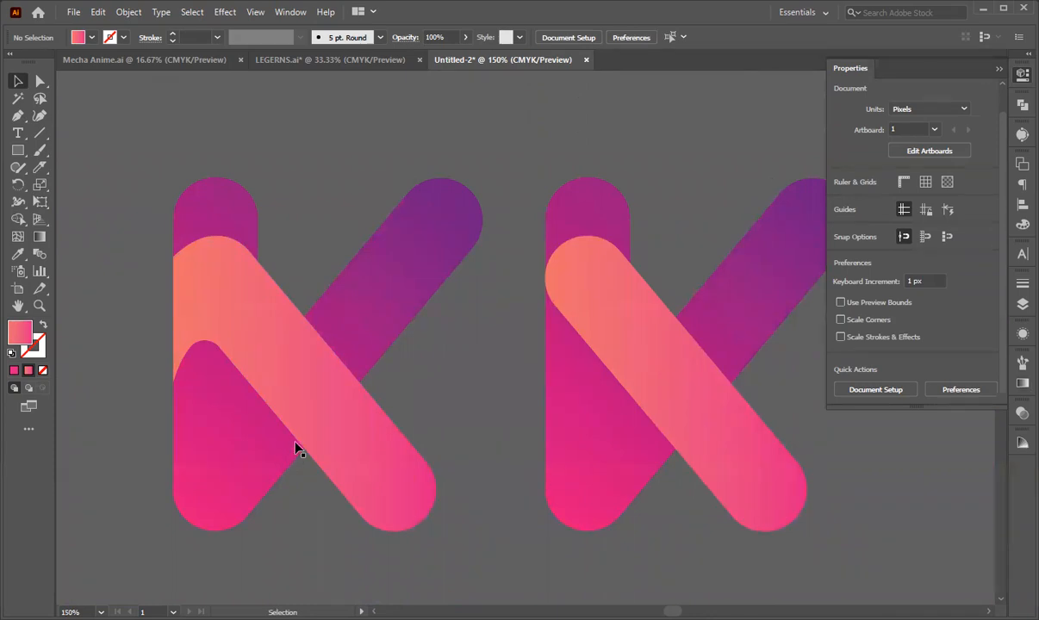
scroll(315, 405, "down", 4)
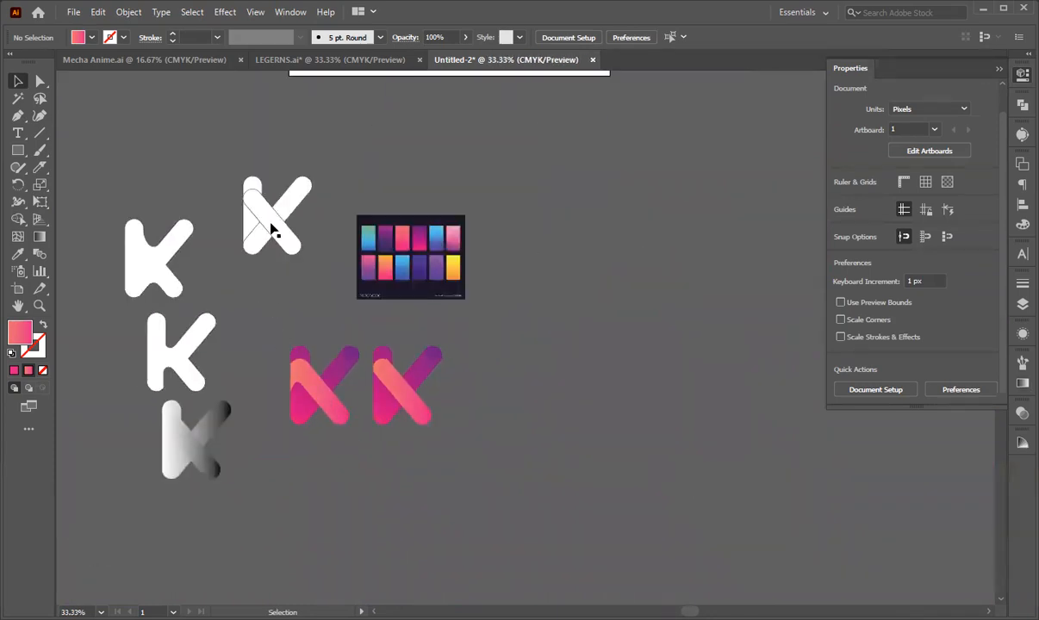
left_click(271, 228)
left_click(173, 371)
left_click(215, 452)
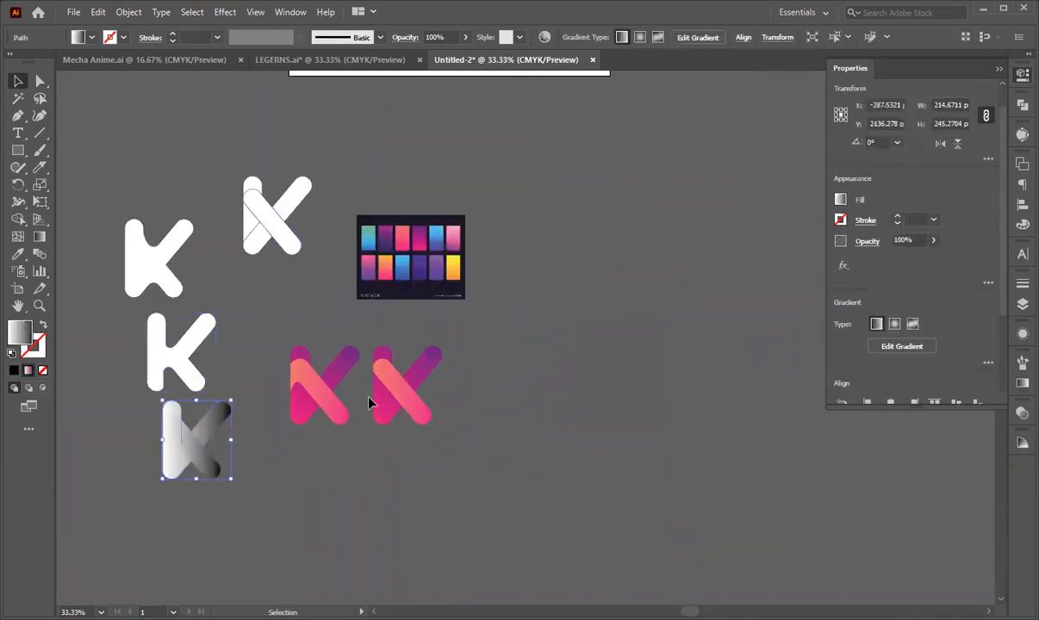
left_click(357, 471)
scroll(287, 395, "up", 1)
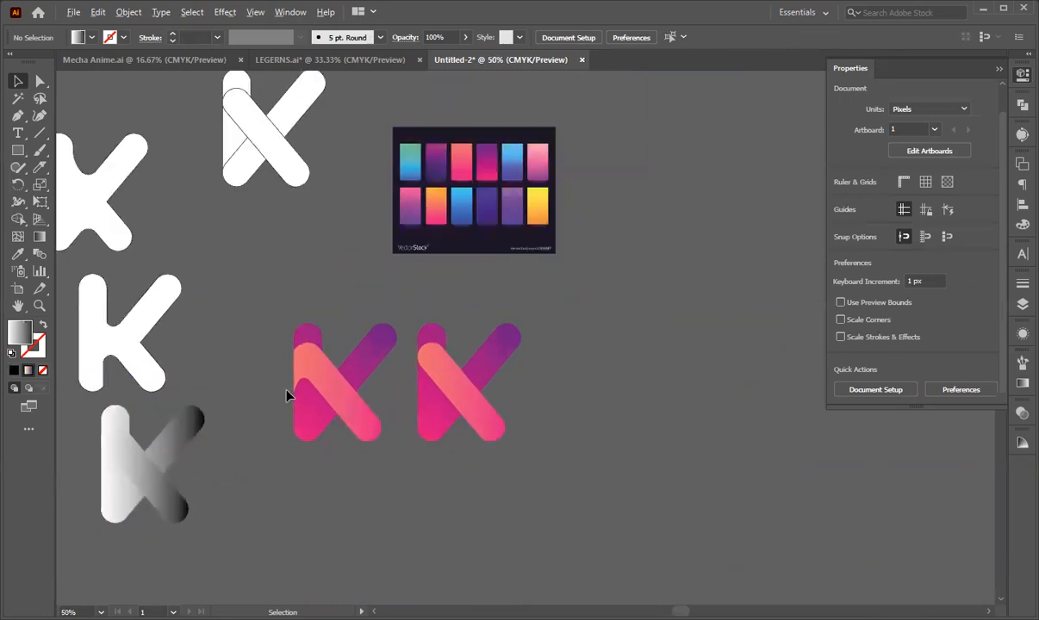
scroll(287, 394, "up", 3)
scroll(294, 380, "up", 1)
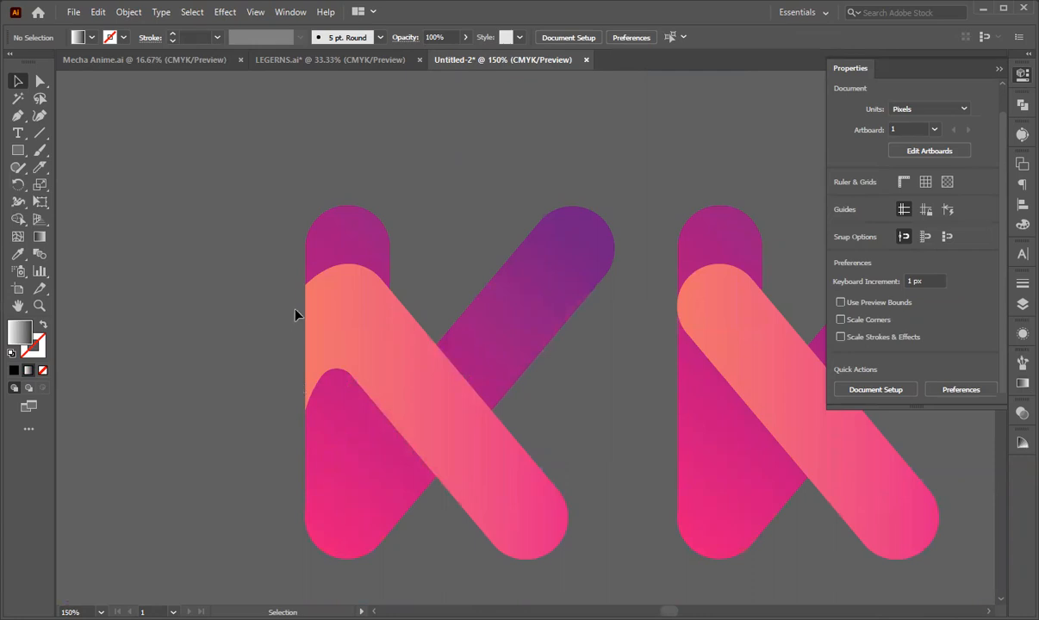
scroll(265, 394, "down", 2)
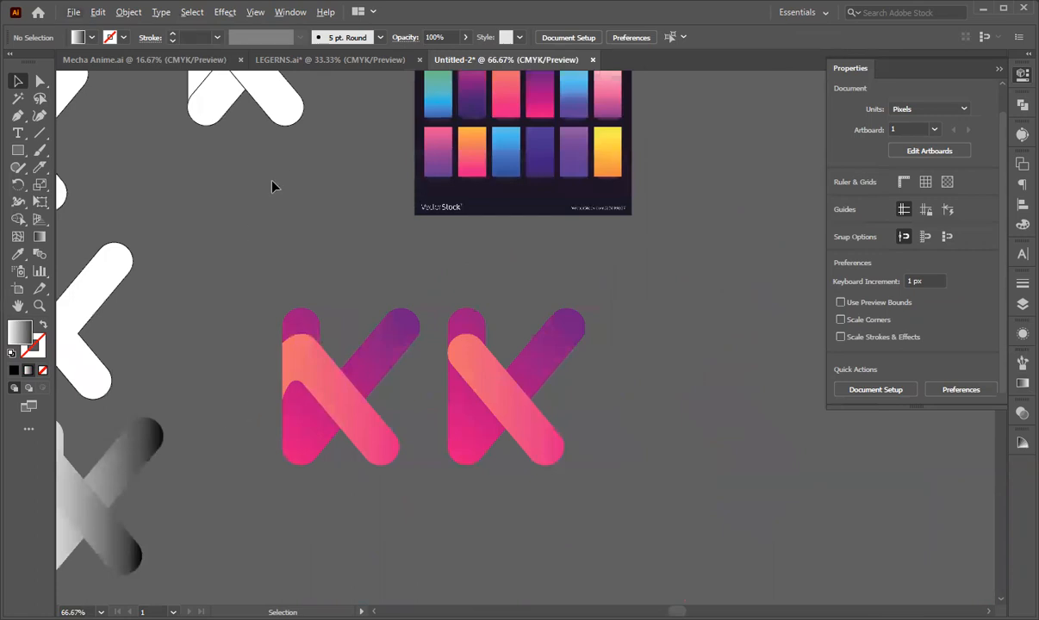
- Copy the descending bar of the outlined white K into the empty space to the right of the two colored Ks
scroll(271, 187, "up", 3)
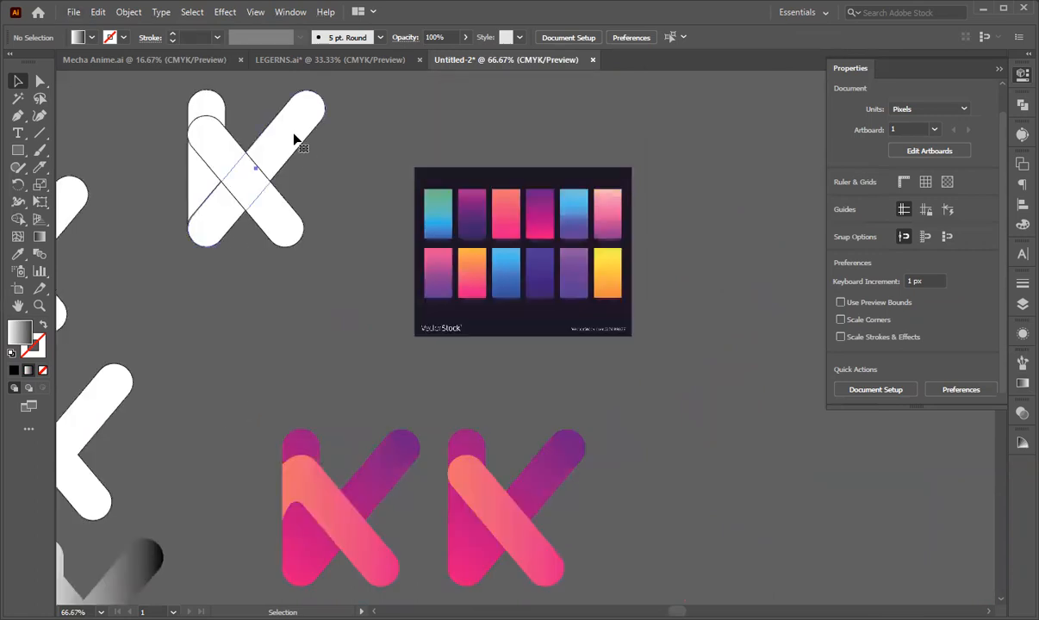
left_click(260, 202)
left_click_drag(249, 190, 671, 506)
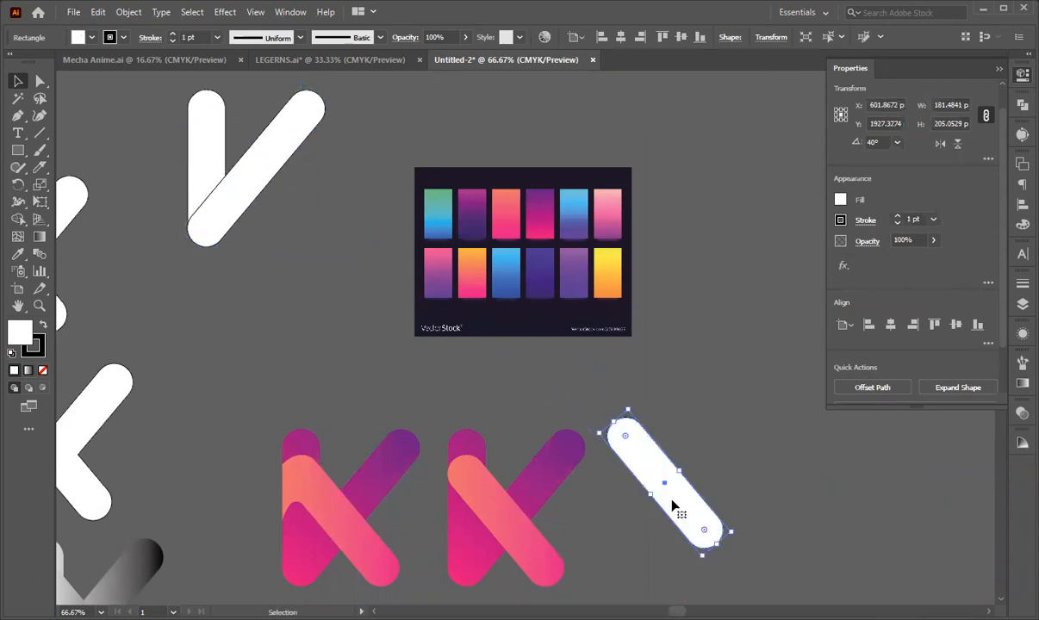
key("ctrl+z")
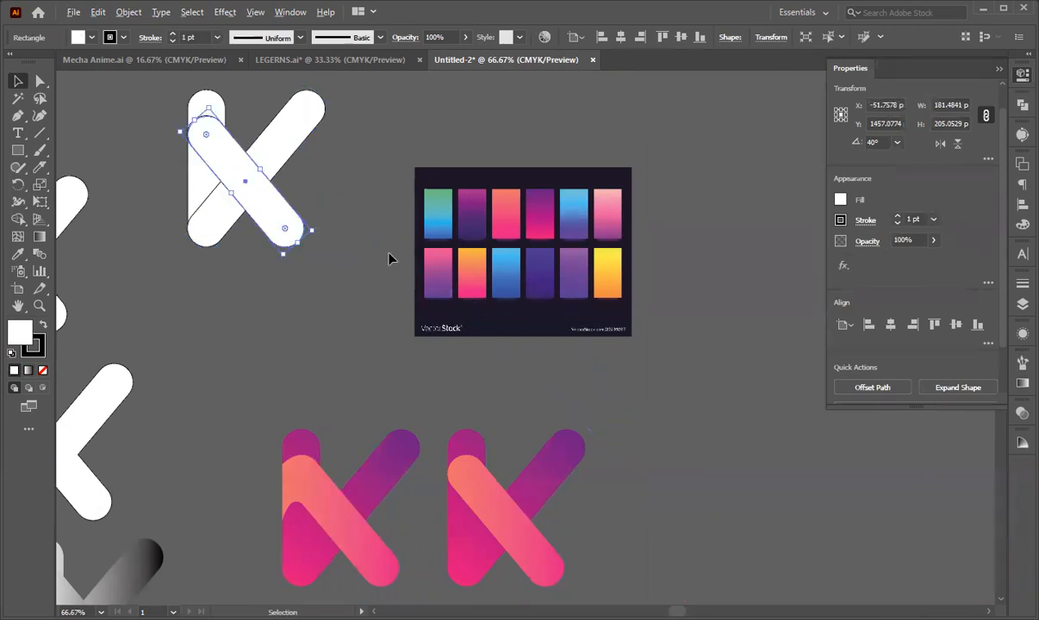
left_click_drag(278, 214, 752, 508)
key("a")
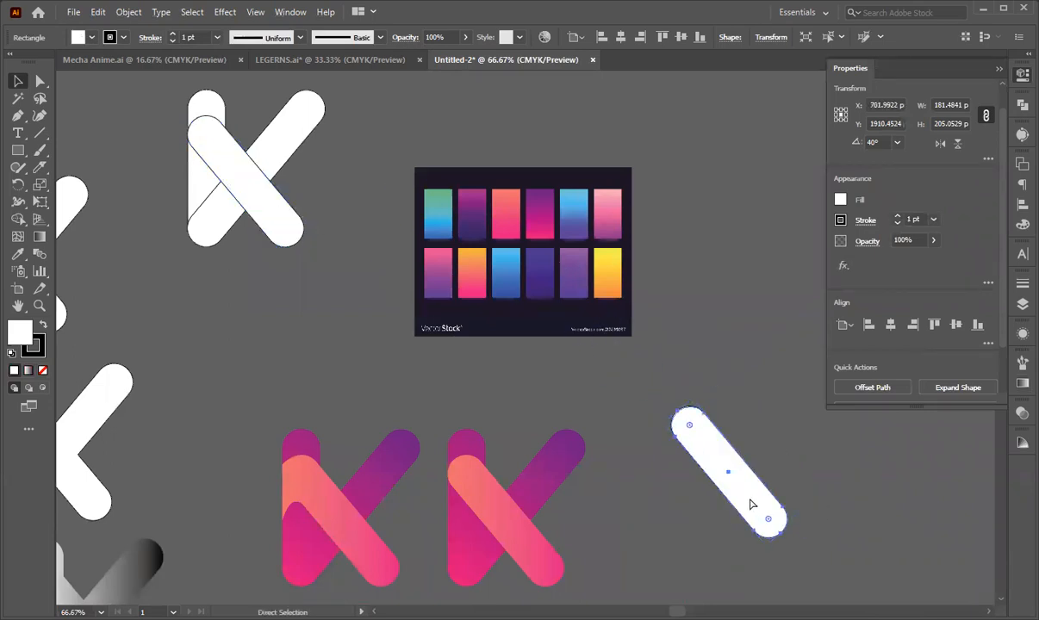
key("v")
- Duplicate the copied white bar slightly to its left and set the duplicate's rotation angle to -40°
left_click_drag(707, 467, 721, 422)
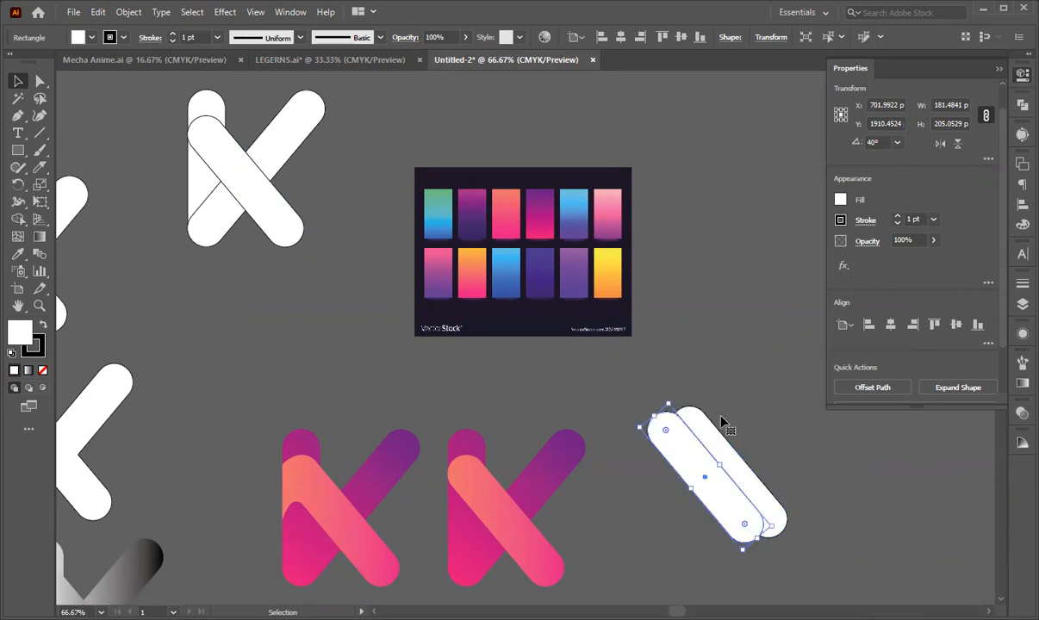
left_click(884, 144)
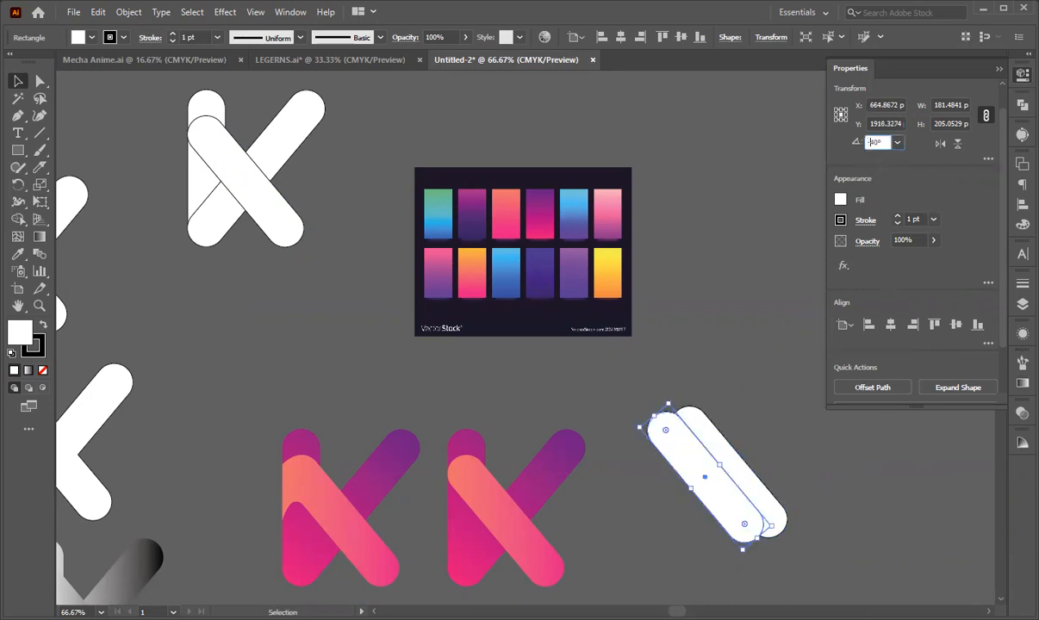
type("-40")
key("Return")
- Center the two crossed white bars on each other horizontally and vertically to form a symmetrical X
left_click_drag(651, 395, 733, 448)
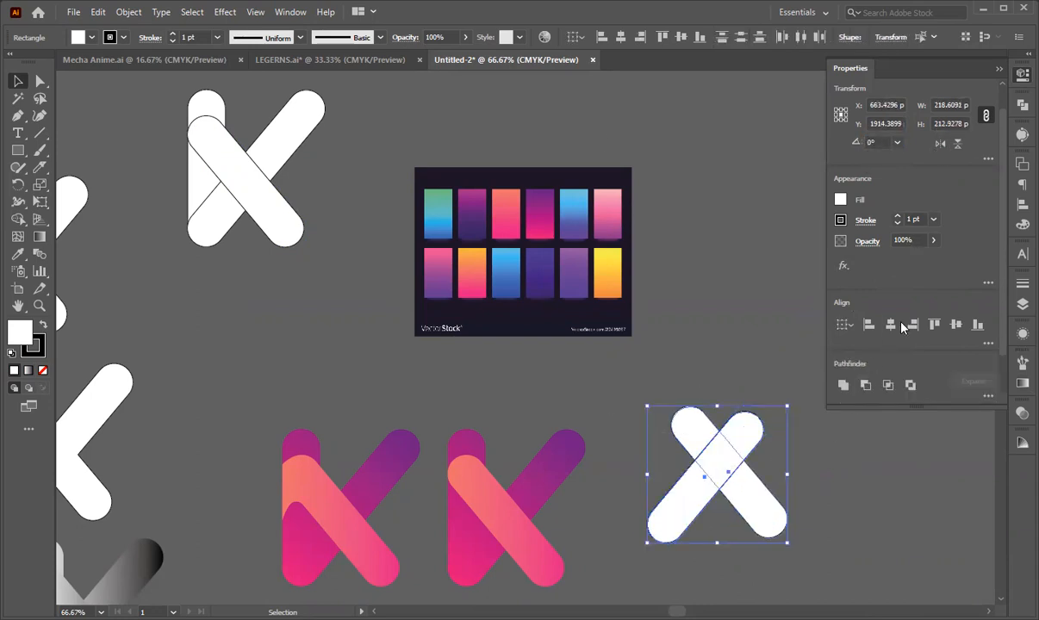
left_click(843, 385)
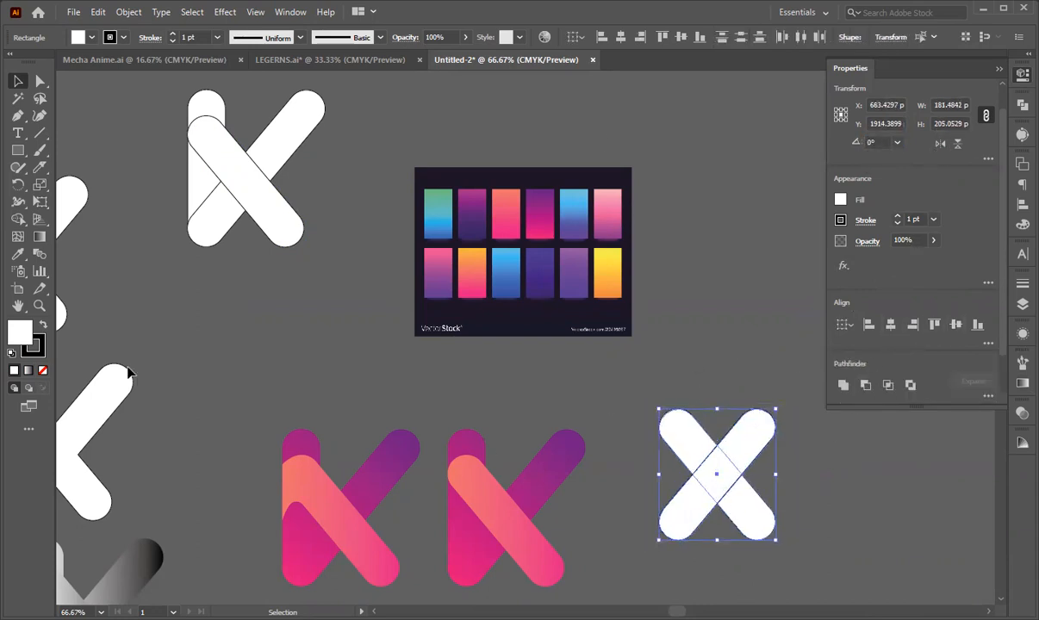
left_click(606, 422)
key("ctrl+z")
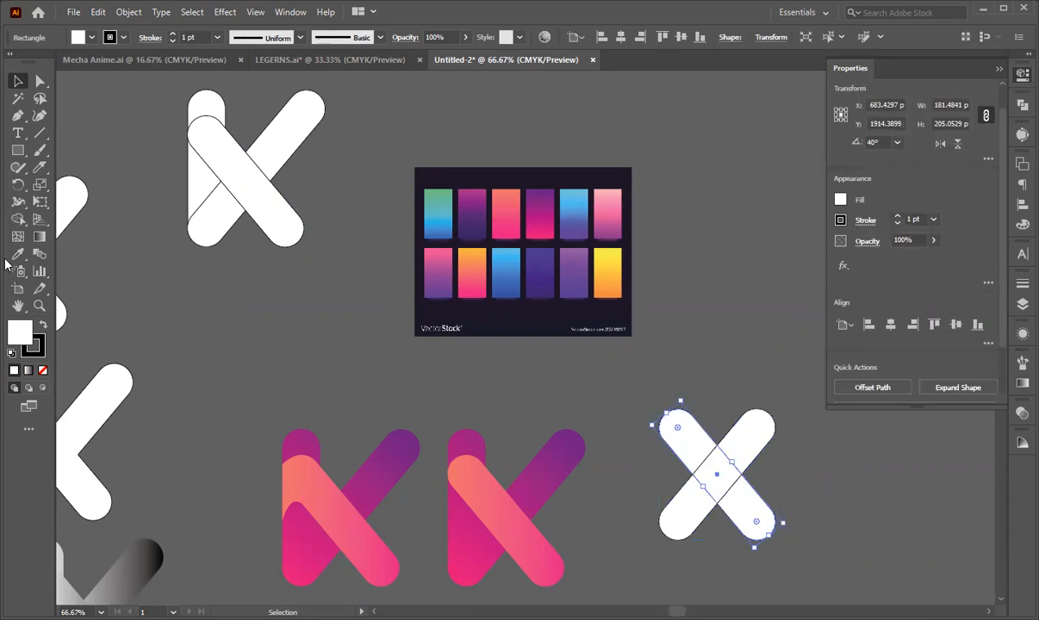
- Copy the colored K's pink-to-purple gradient onto the X's descending bar and its orange-to-pink gradient onto the ascending bar
left_click(17, 254)
left_click(301, 435)
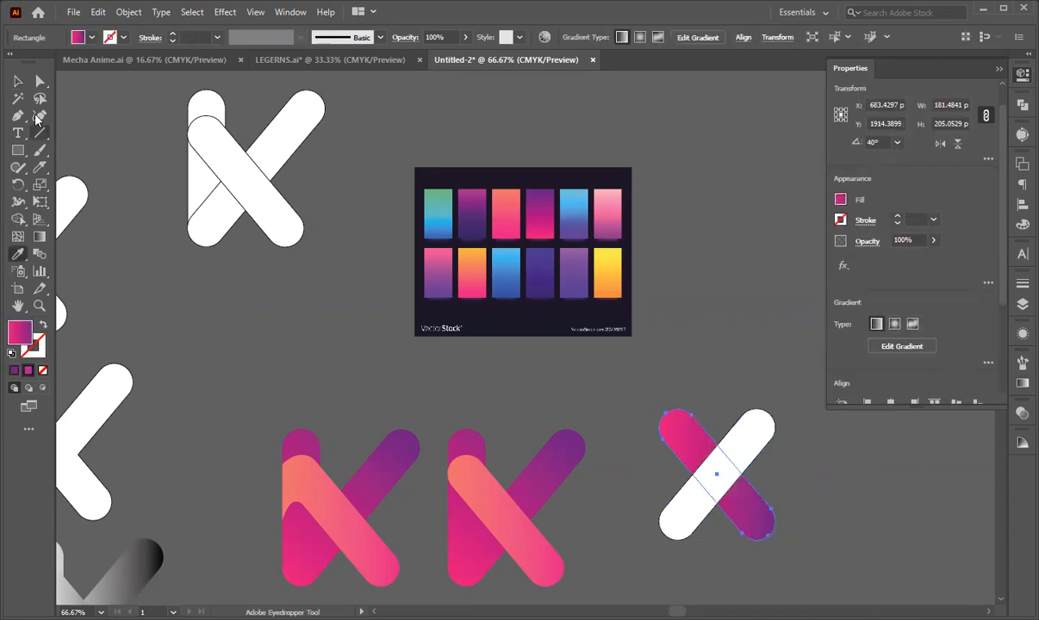
left_click(18, 81)
left_click(687, 508)
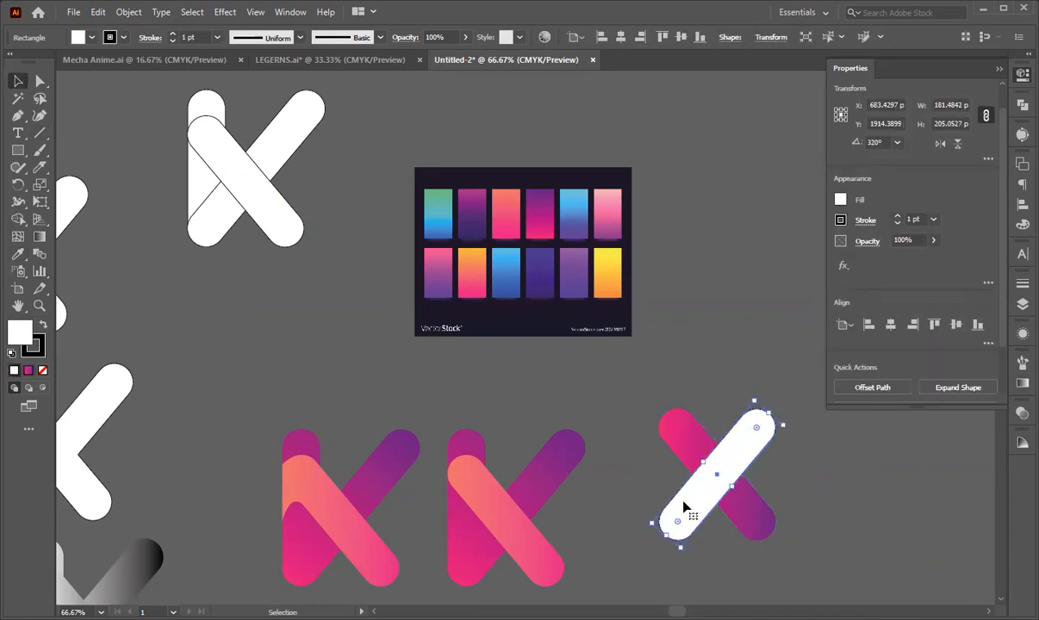
left_click(457, 469)
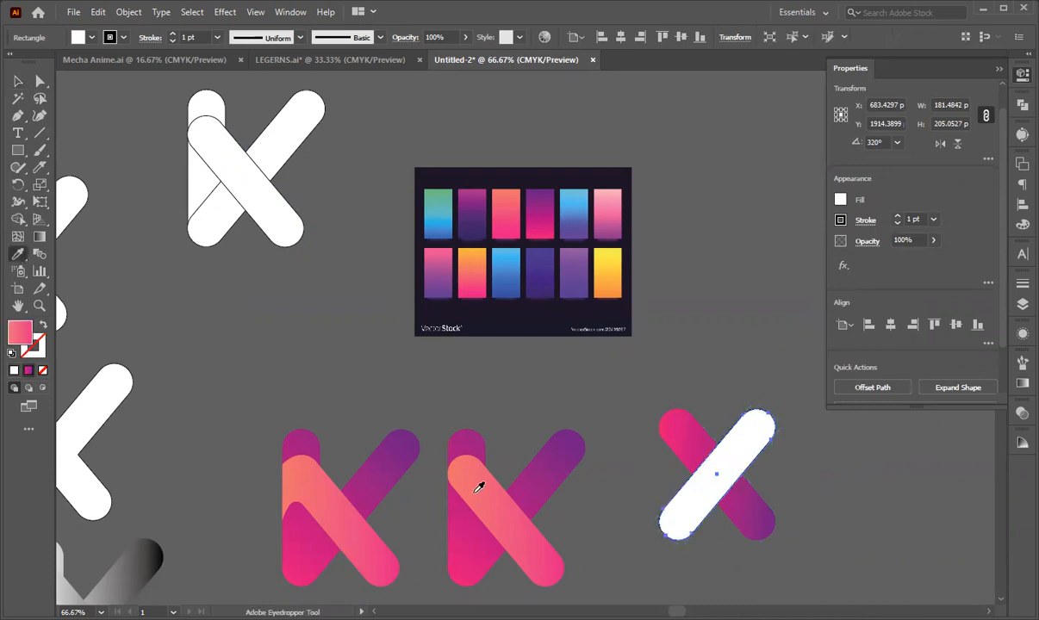
left_click(18, 80)
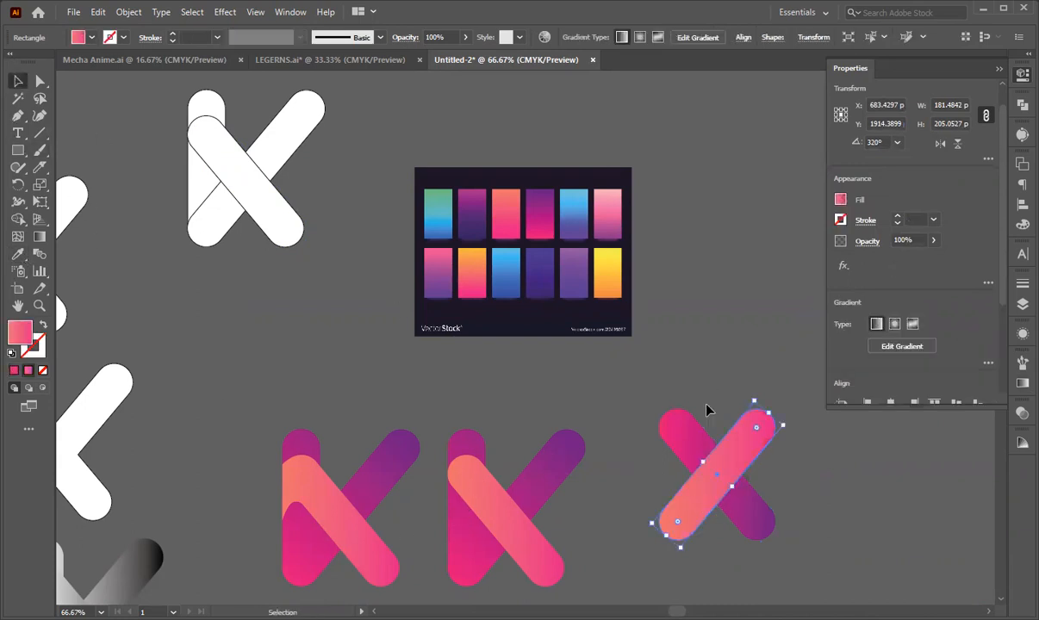
left_click(694, 427, "shift")
left_click(627, 420)
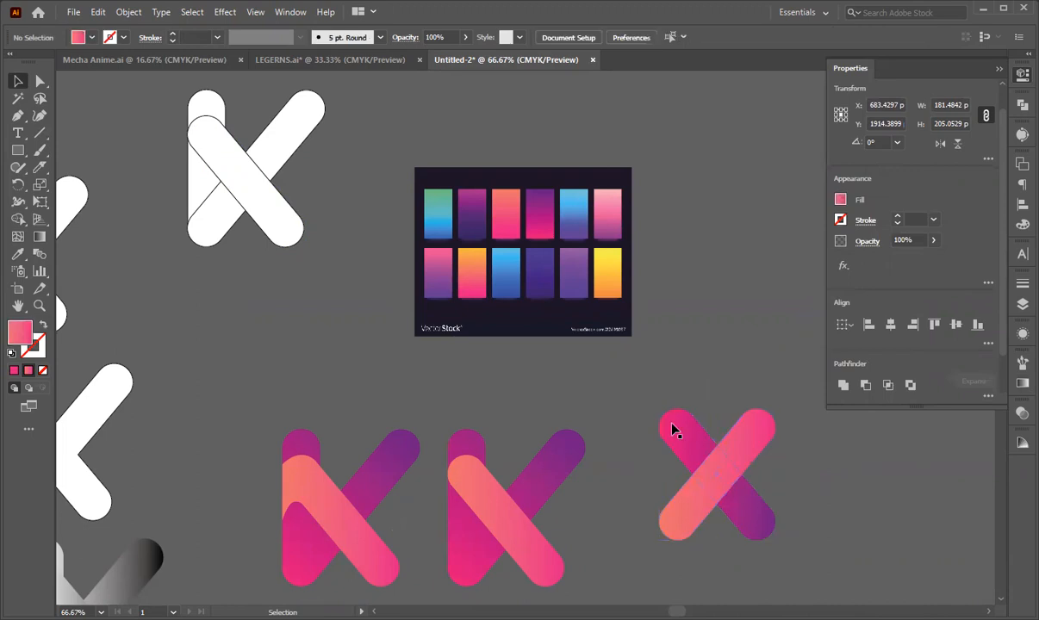
left_click(746, 516)
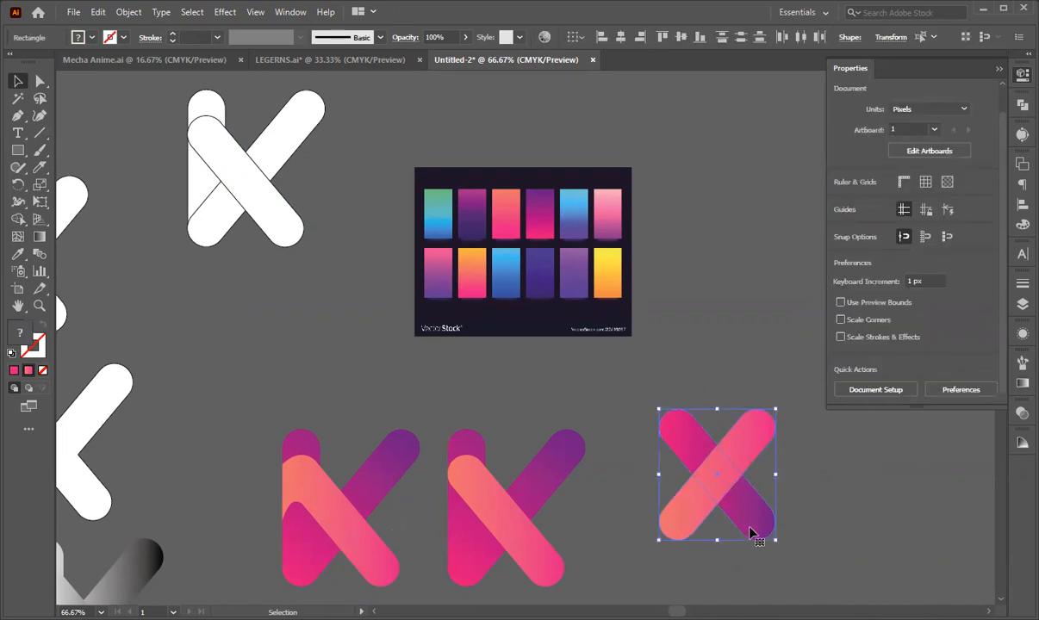
left_click(820, 527)
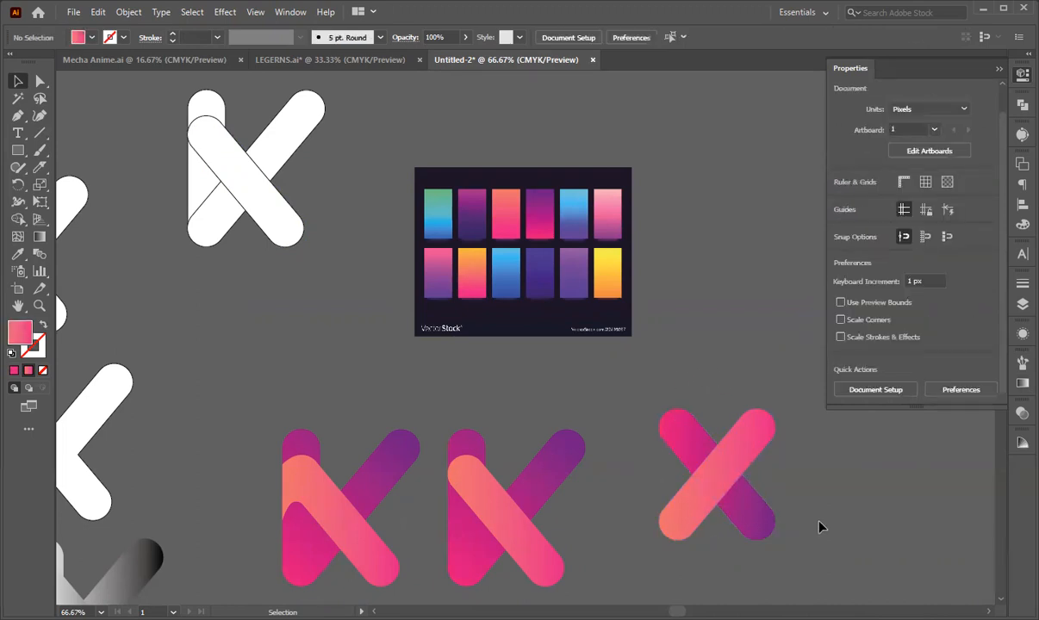
- Draw an arched Pen curve across the X's lower purple arm, from the bottom crossing point to the arm's outer edge
scroll(820, 474, "down", 5)
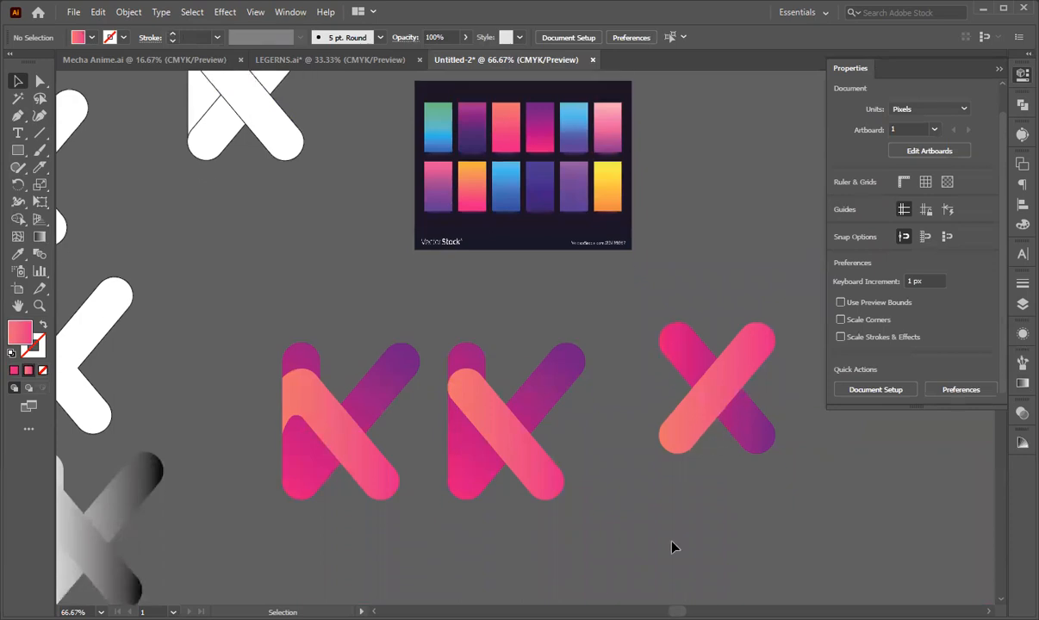
scroll(777, 441, "up", 5)
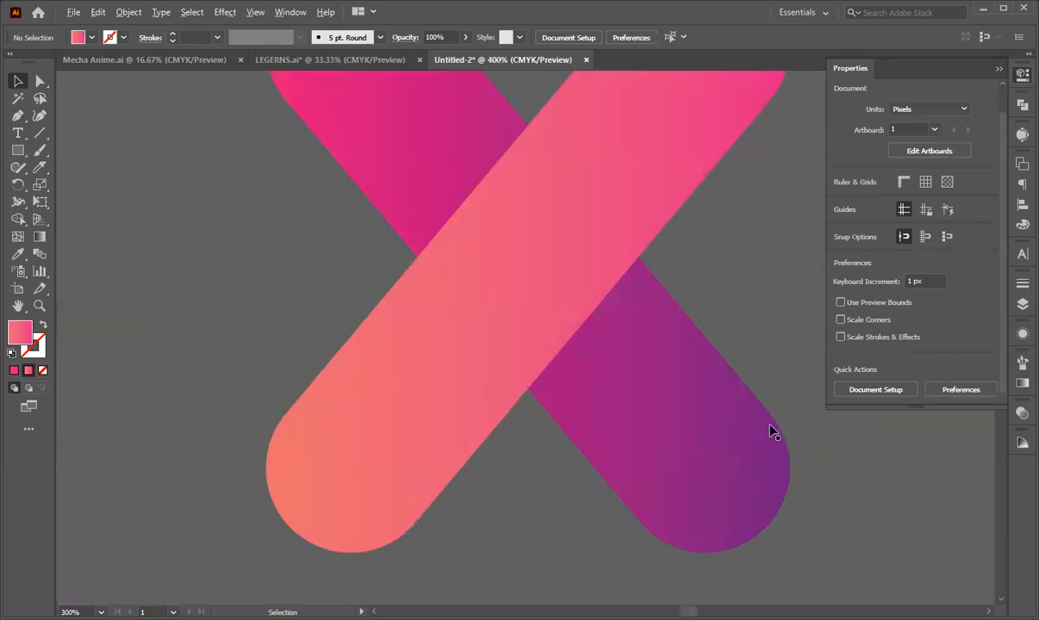
left_click(17, 115)
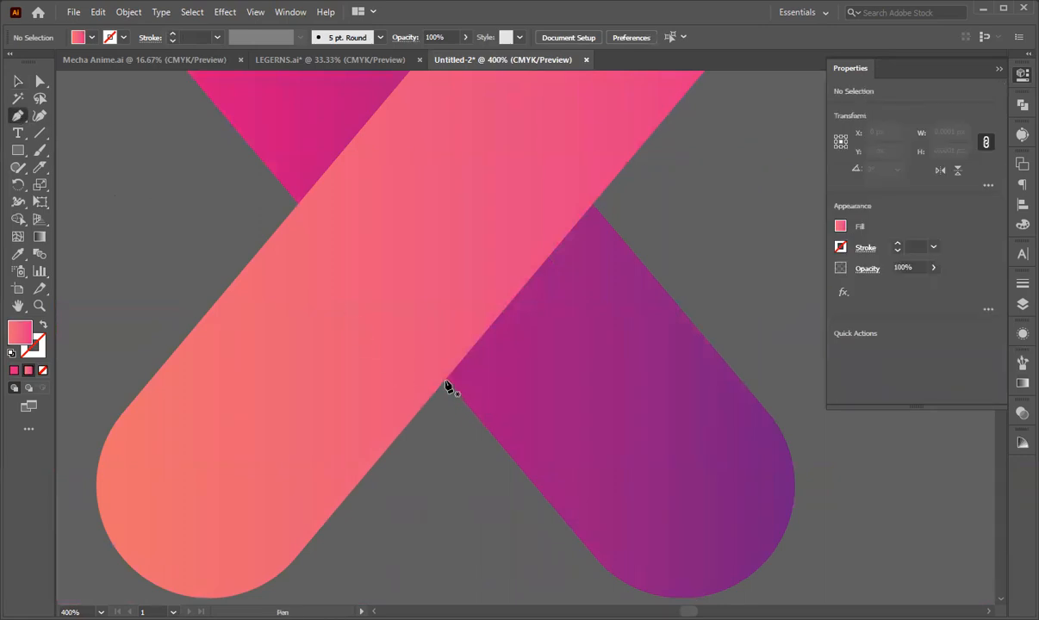
left_click(444, 380)
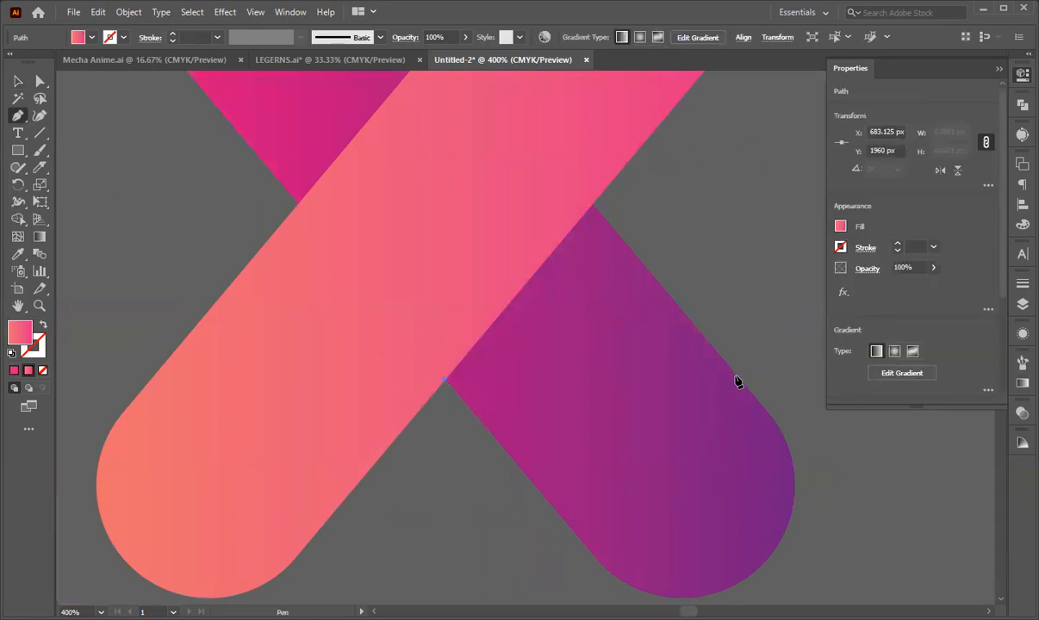
left_click_drag(736, 377, 852, 481)
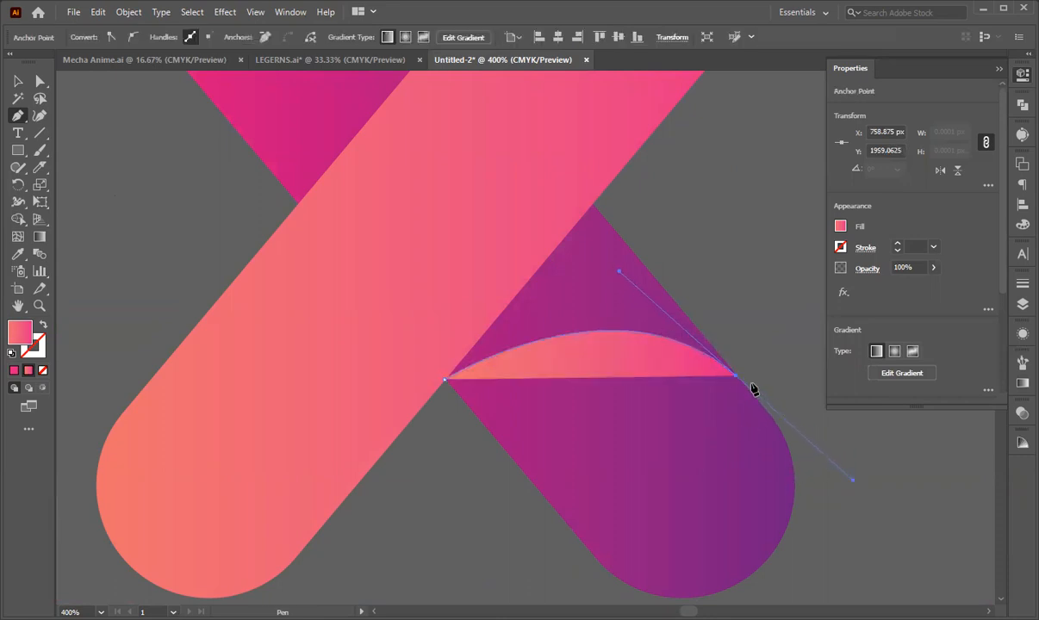
left_click(737, 378)
- Extend the path to the right-hand crossing and nudge that anchor point up and right so the segment follows the purple arm's outer edge
left_click(577, 217)
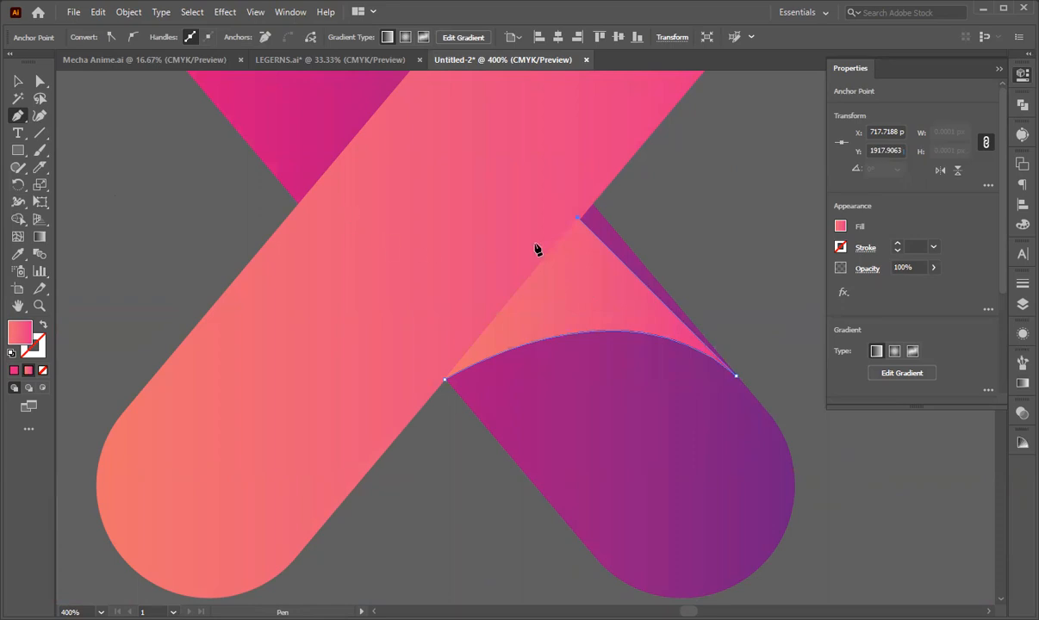
key("Up")
key("Up")
key("Up")
key("Up")
key("Up")
key("Up")
key("Up")
key("Right")
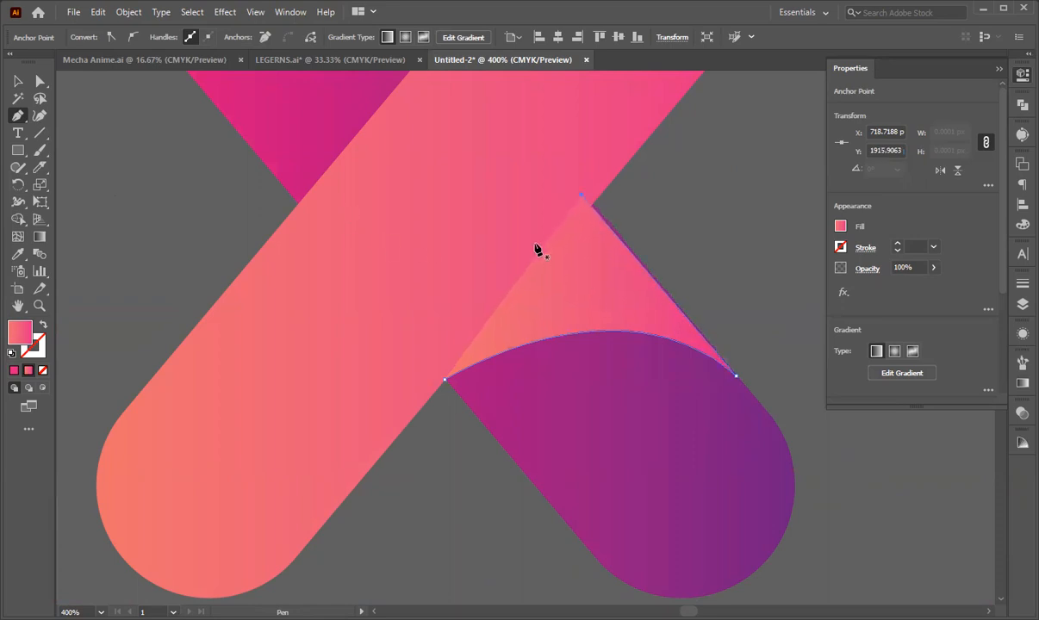
key("Up")
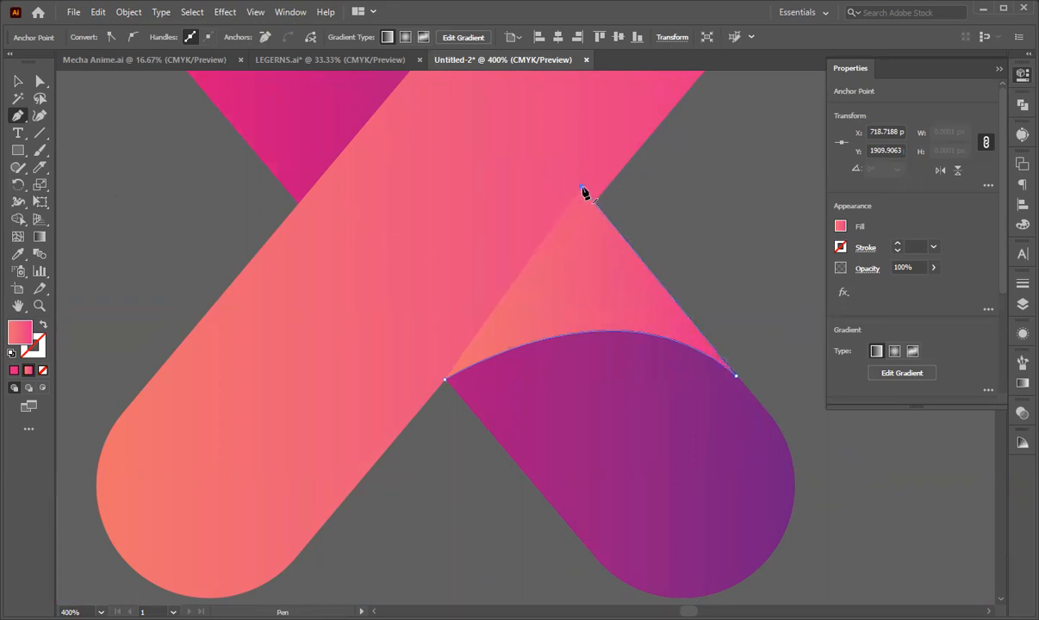
- Close the path through two points inside the orange-to-pink bar and unite the patch with that bar
left_click(466, 259)
left_click(405, 343)
left_click(445, 379)
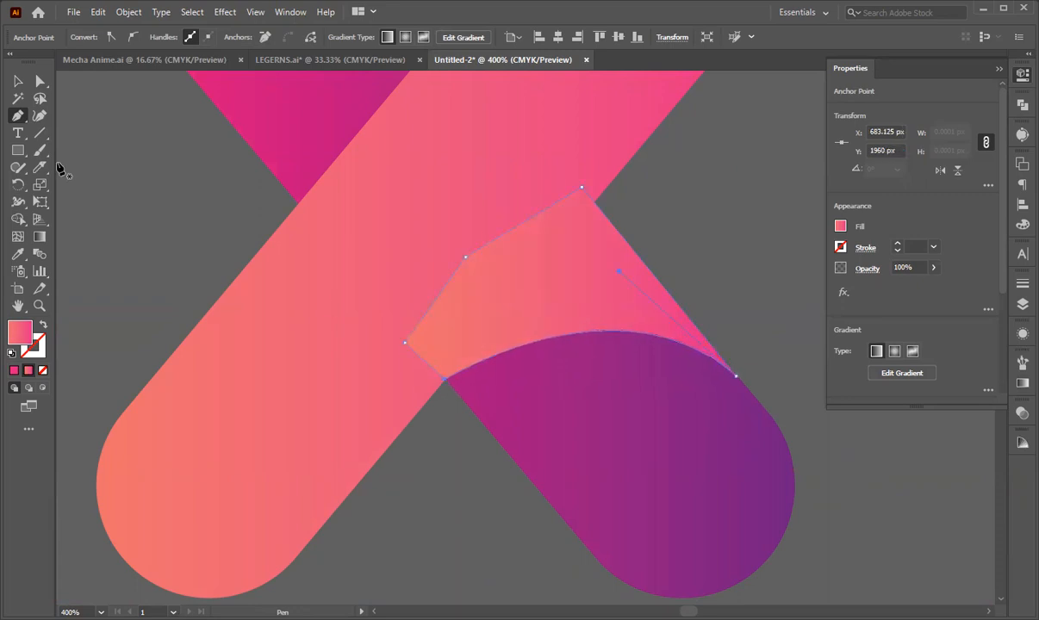
left_click(18, 81)
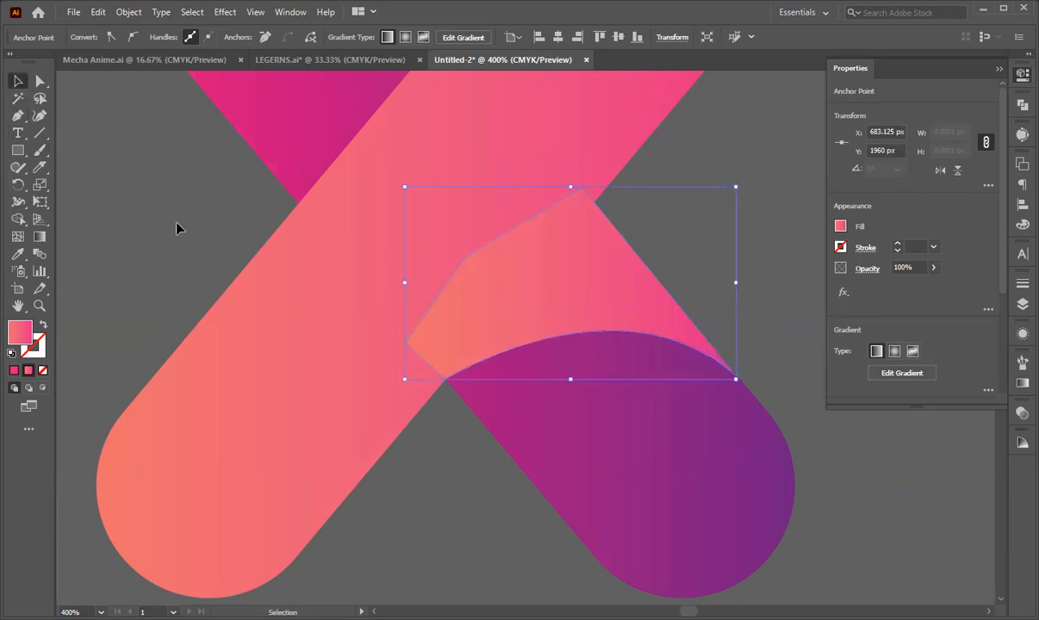
left_click(329, 360, "shift")
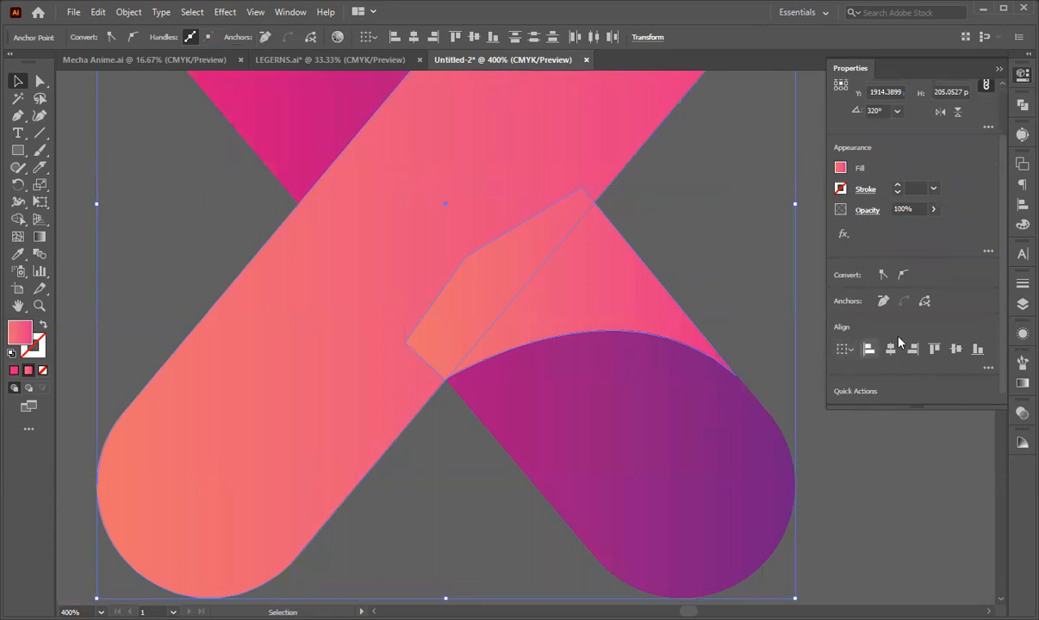
left_click(1023, 104)
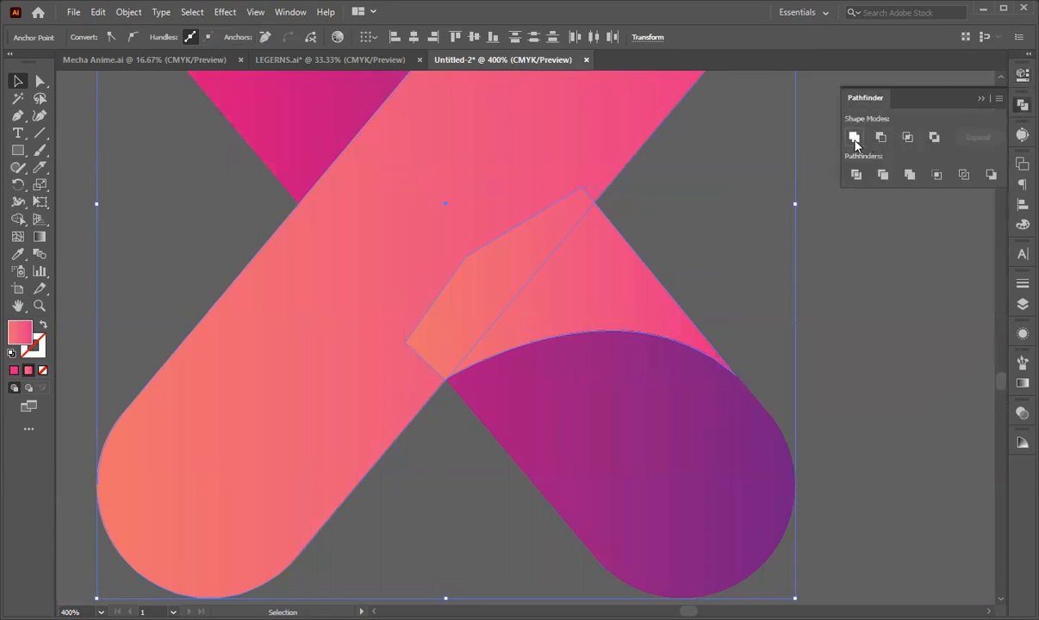
left_click(854, 141)
left_click(834, 348)
- Try to move the united shape's anchor point at the X's bottom crossing slightly upward
scroll(832, 350, "down", 1)
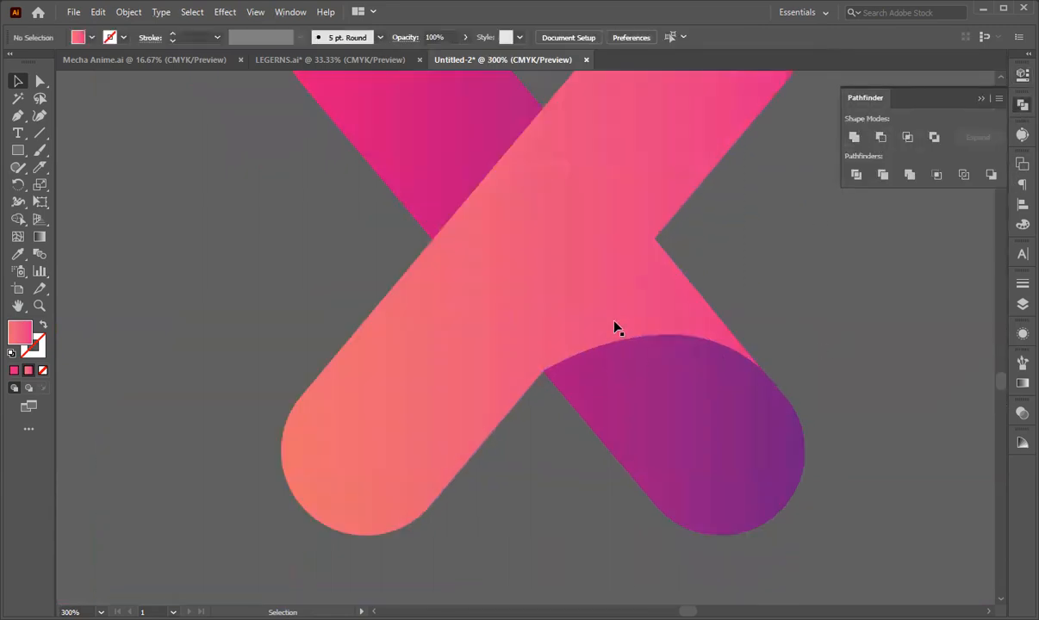
scroll(616, 327, "up", 2)
left_click(515, 349)
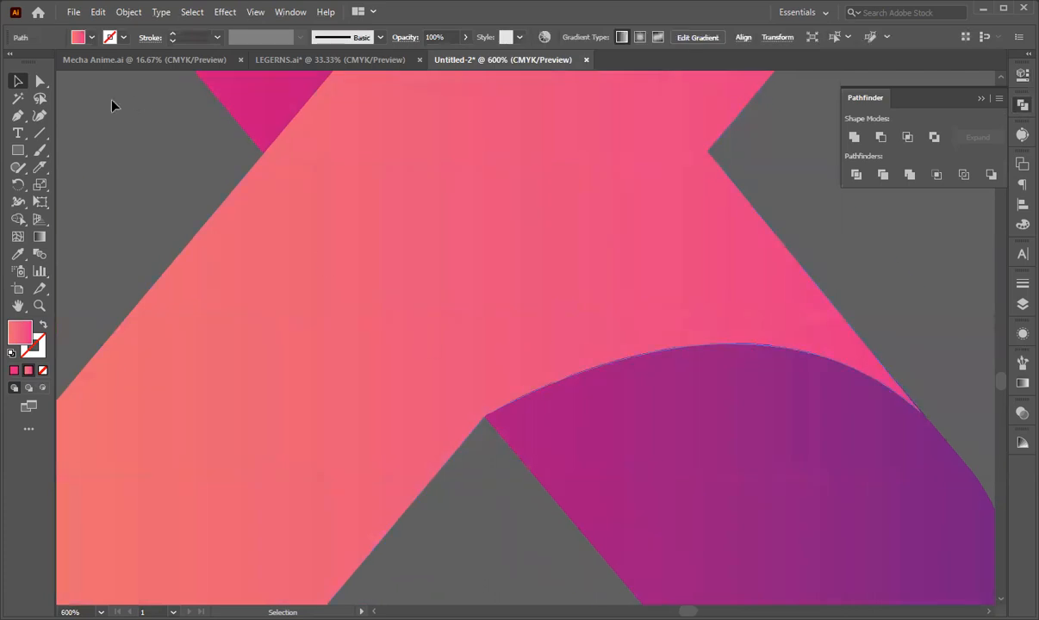
left_click(39, 80)
left_click_drag(486, 419, 488, 405)
key("ctrl+z")
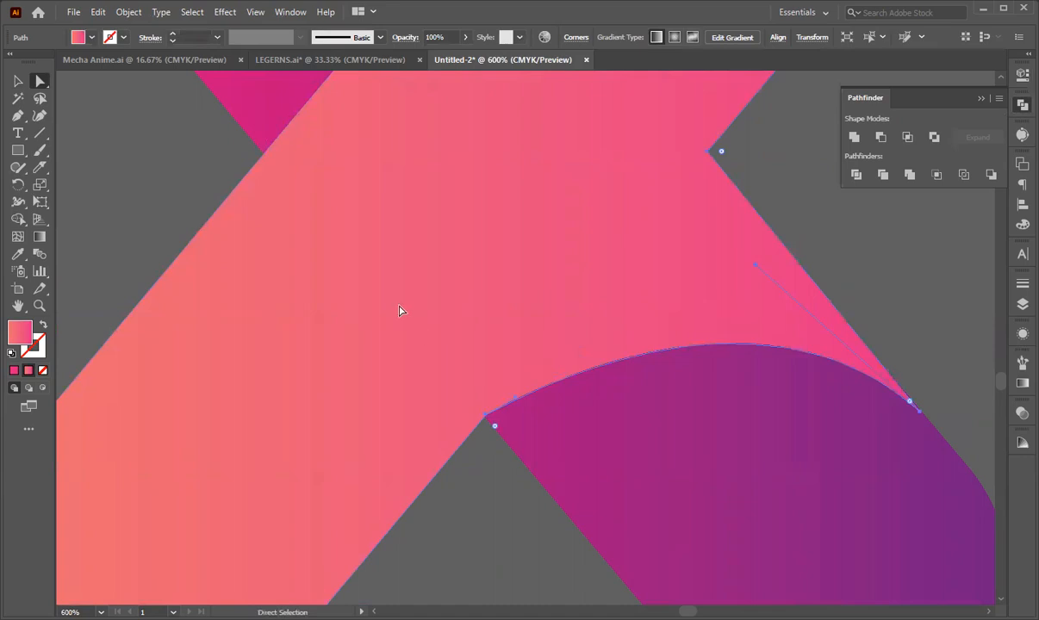
- Try to round the united shape's corners around the curved overlap on the X's lower purple arm
left_click_drag(500, 431, 547, 487)
key("ctrl+z")
left_click_drag(493, 425, 545, 459)
key("ctrl+z")
key("ctrl+z")
key("ctrl+z")
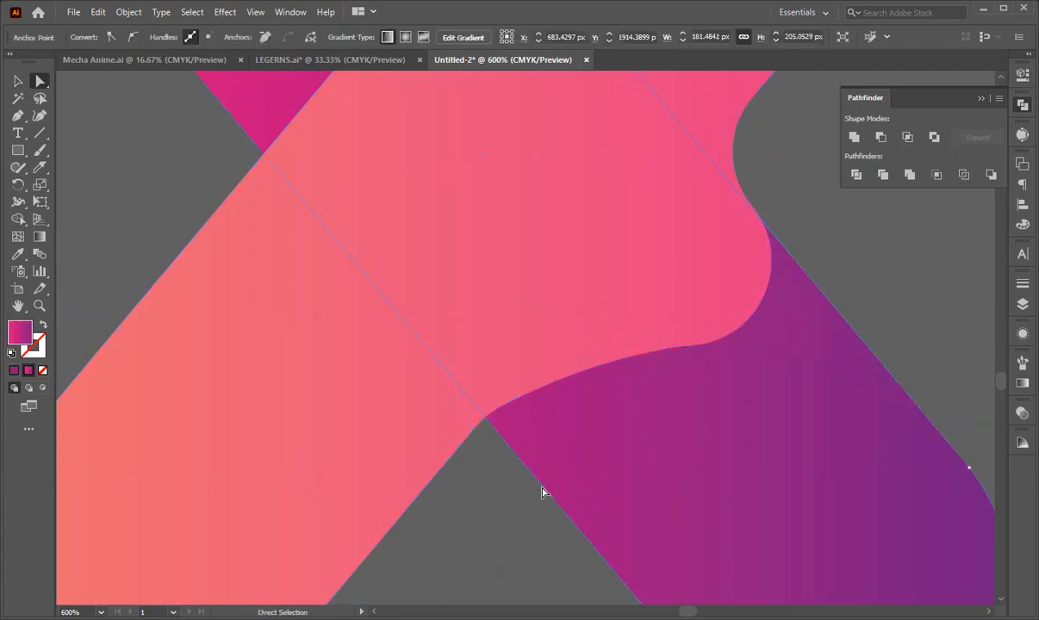
scroll(480, 476, "down", 4)
left_click(689, 466)
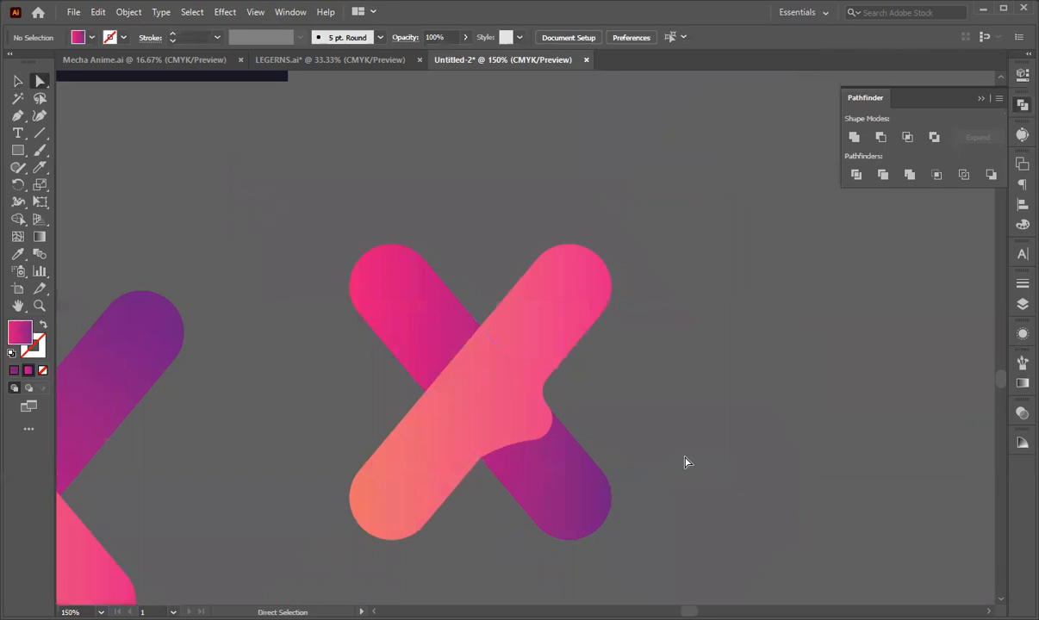
left_click(567, 491)
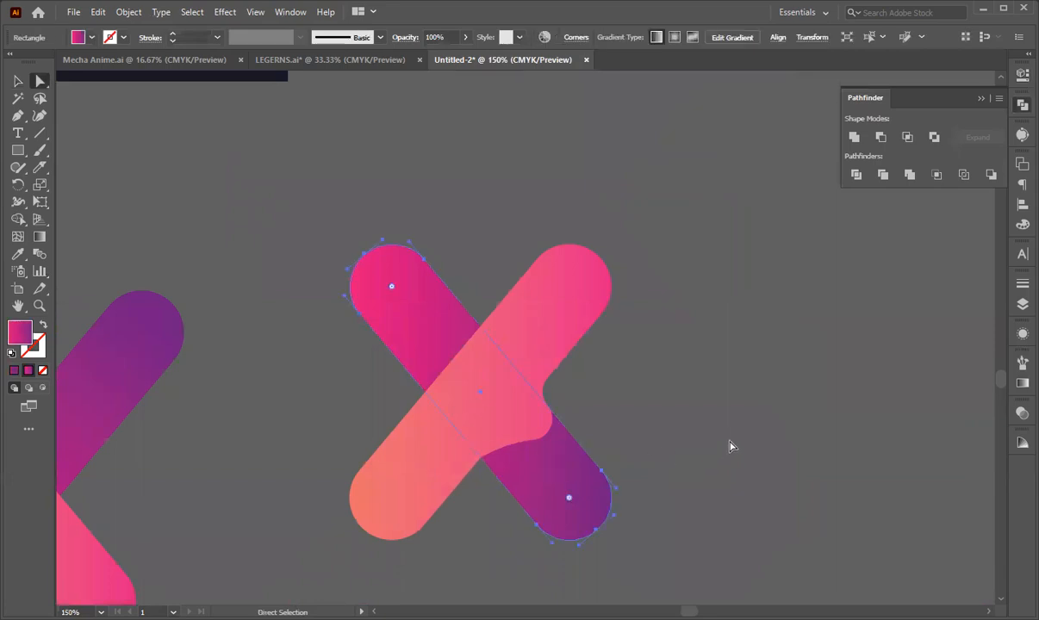
left_click(730, 447)
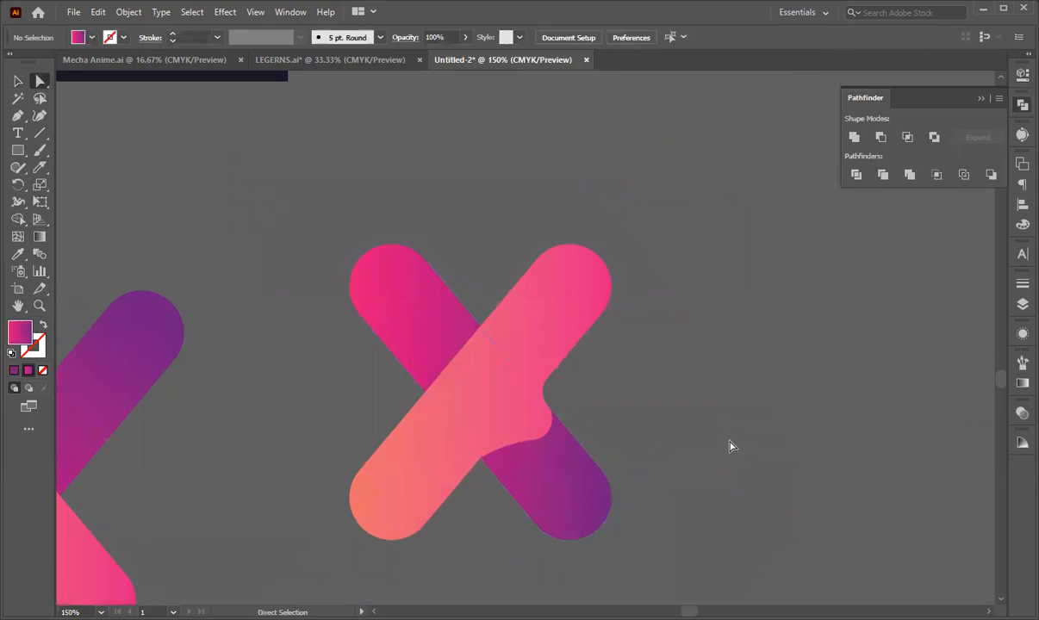
- Reduce the corner rounding on the united shape until its corners are sharp
left_click(522, 435)
left_click_drag(495, 474, 490, 468)
left_click(646, 387)
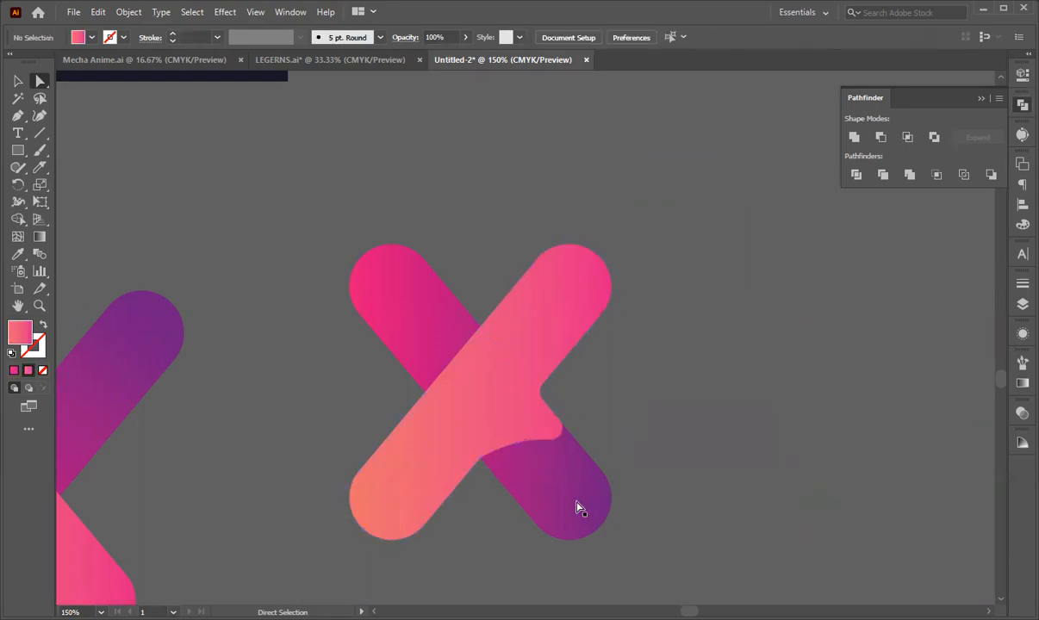
left_click(492, 433)
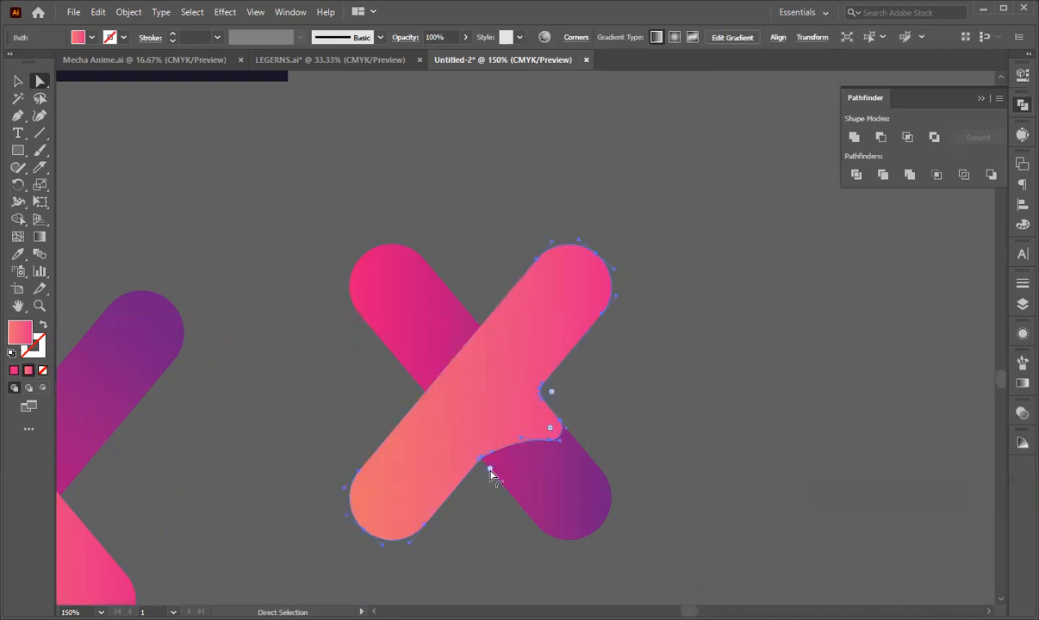
left_click(663, 485)
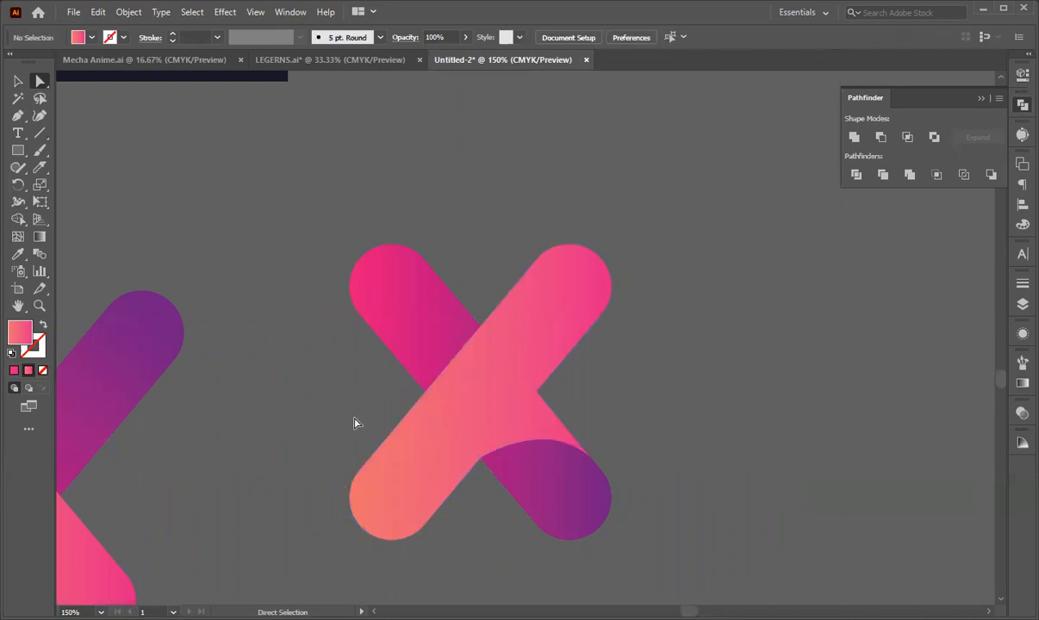
- Examine the united shape's anchor point and corner setting at the bottom crossing of the X
left_click(480, 343)
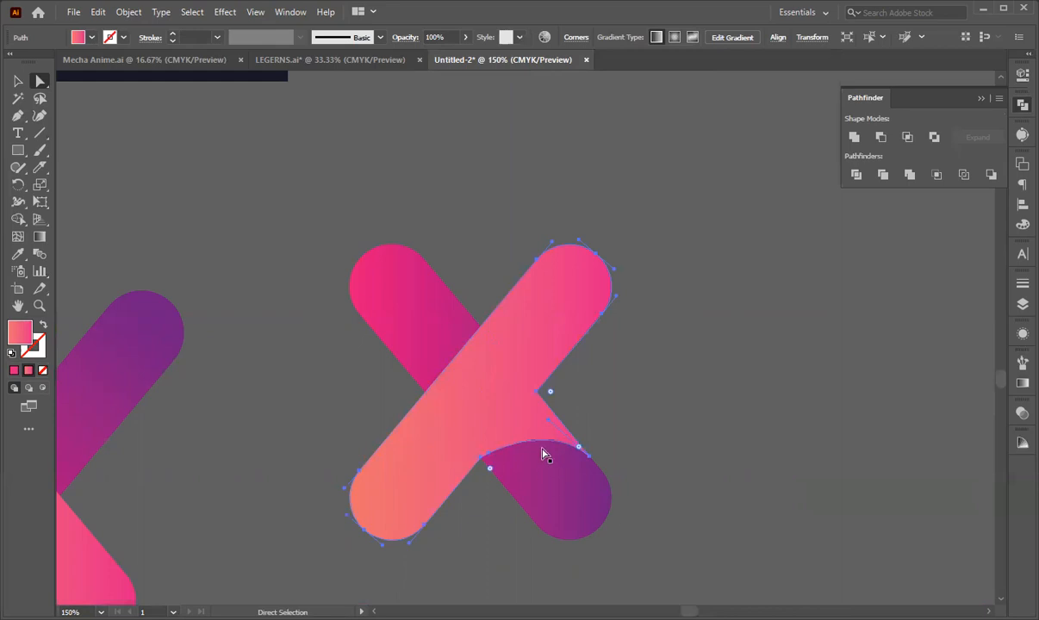
left_click(481, 456)
left_click(682, 448)
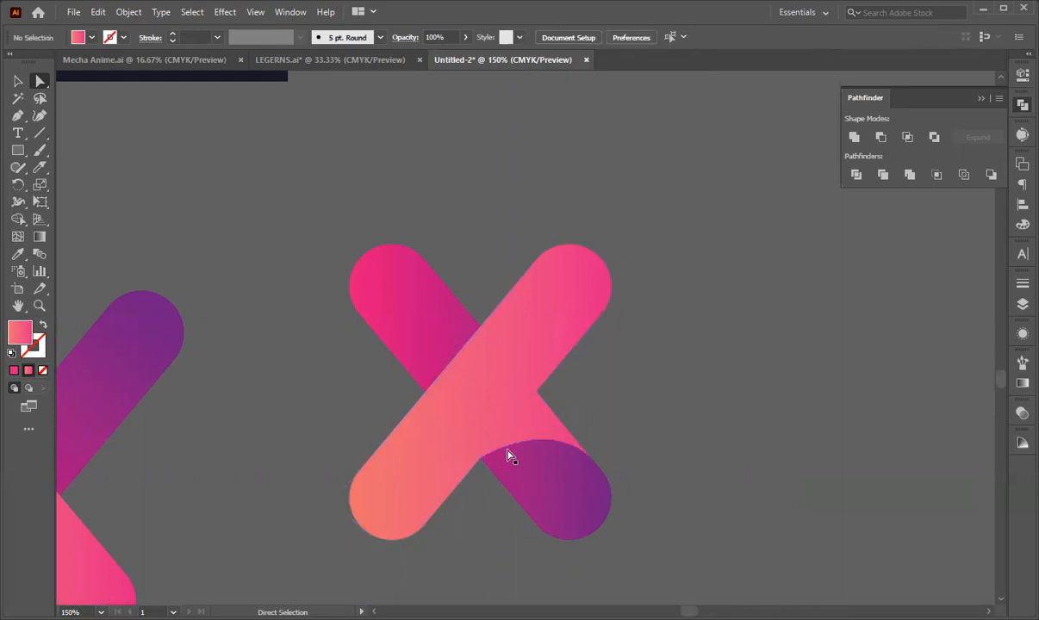
scroll(481, 479, "up", 3)
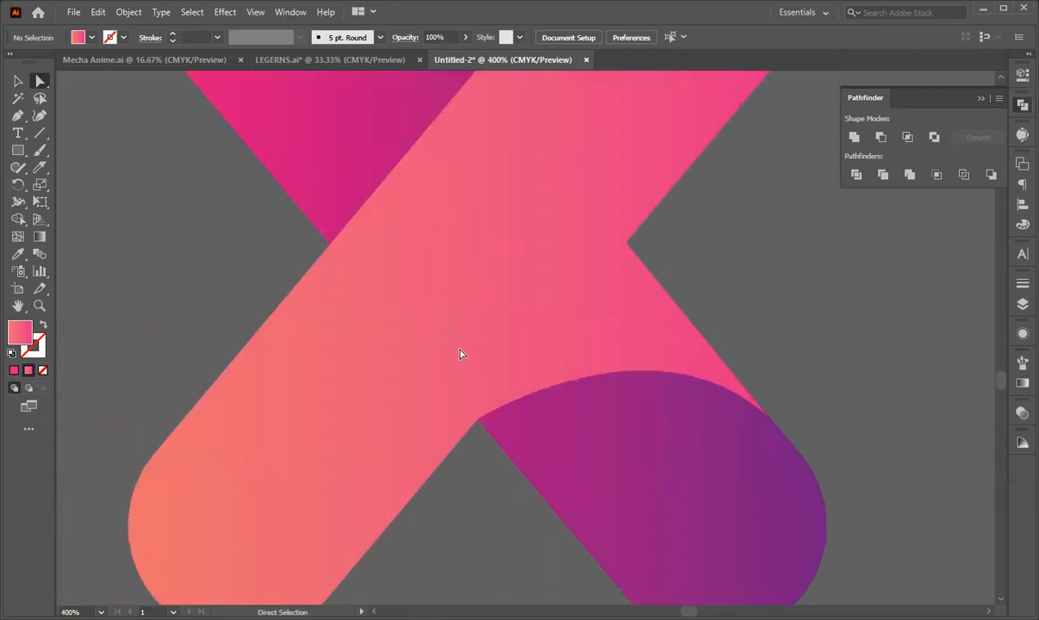
left_click(460, 353)
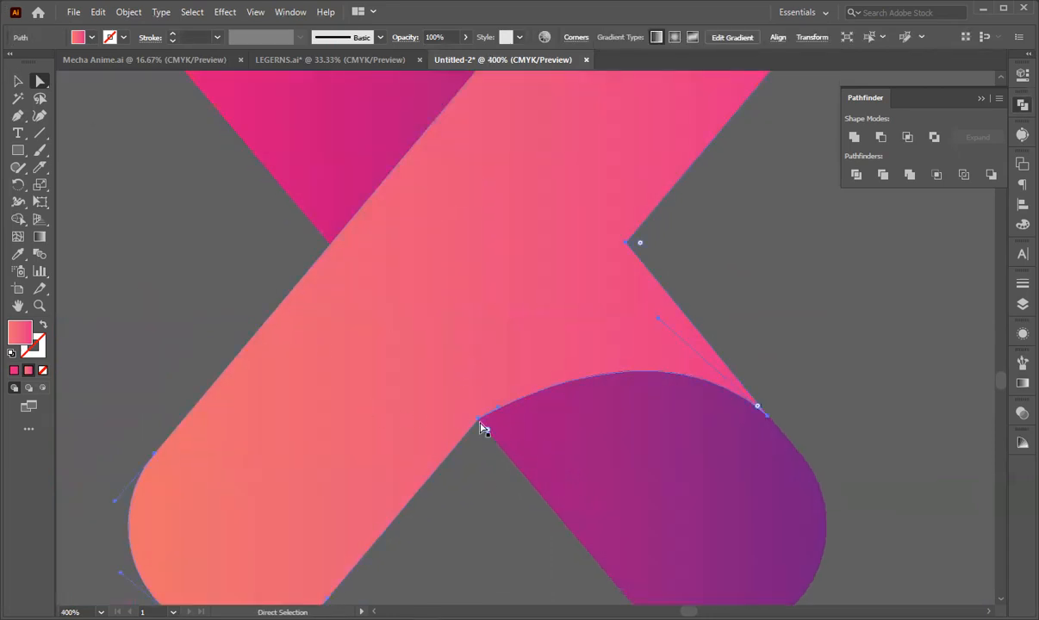
left_click(480, 421)
left_click(1023, 73)
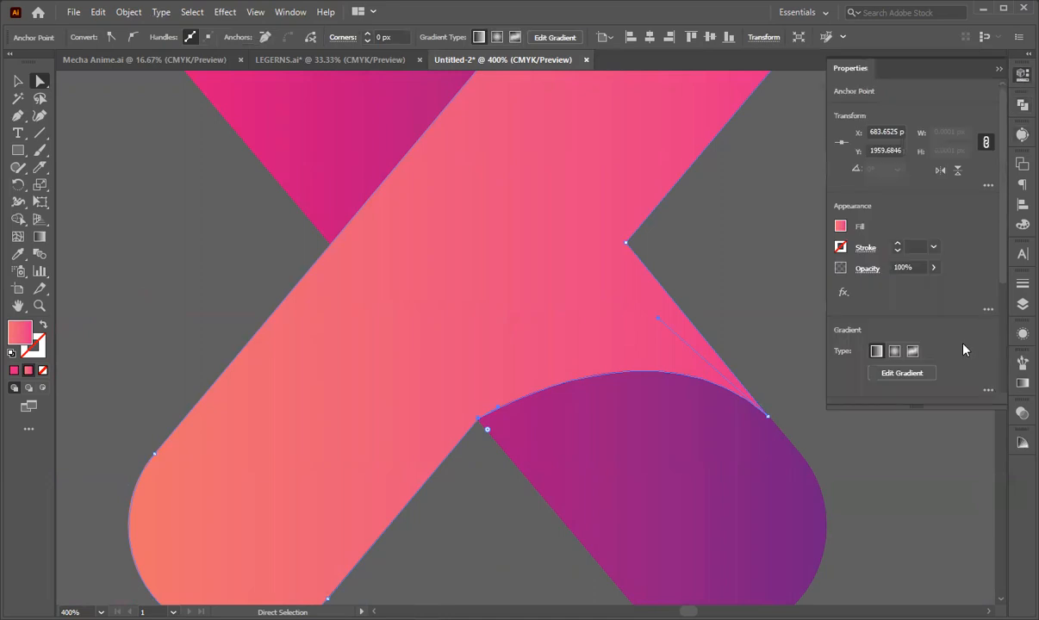
left_click(465, 472)
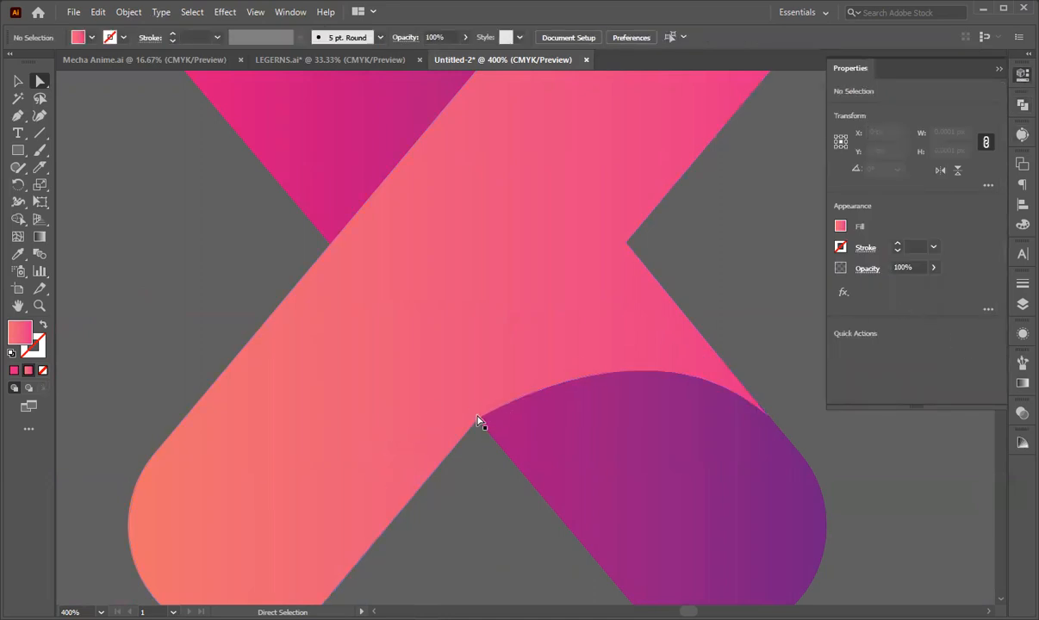
- Draw a small closed four-point patch with the Pen tool over the orange bar's lower edge beside the X's bottom crossing
left_click(15, 117)
left_click(437, 469)
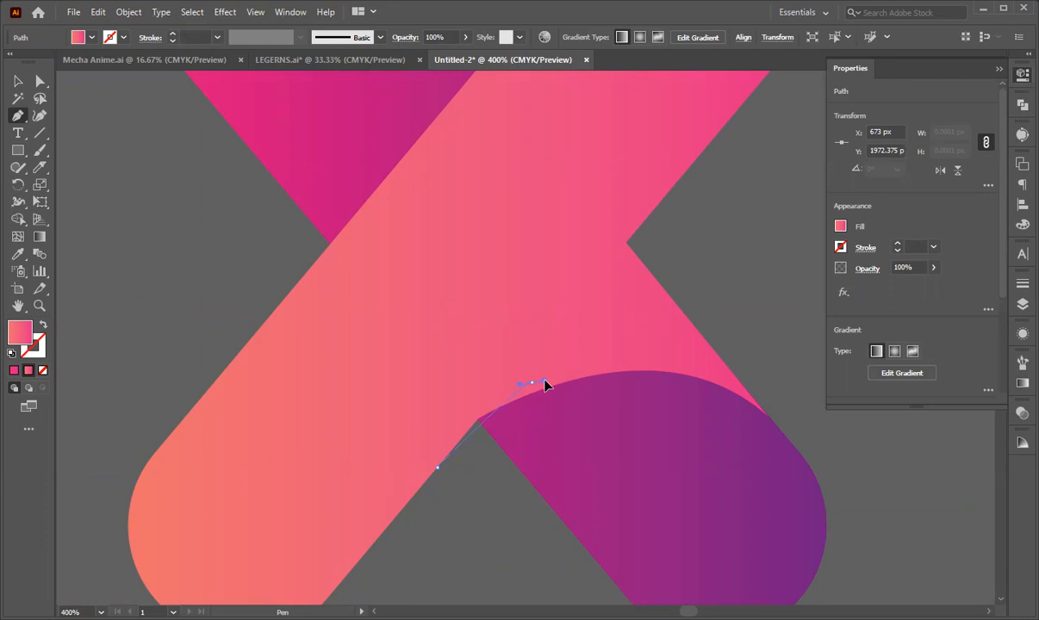
left_click_drag(544, 385, 543, 382)
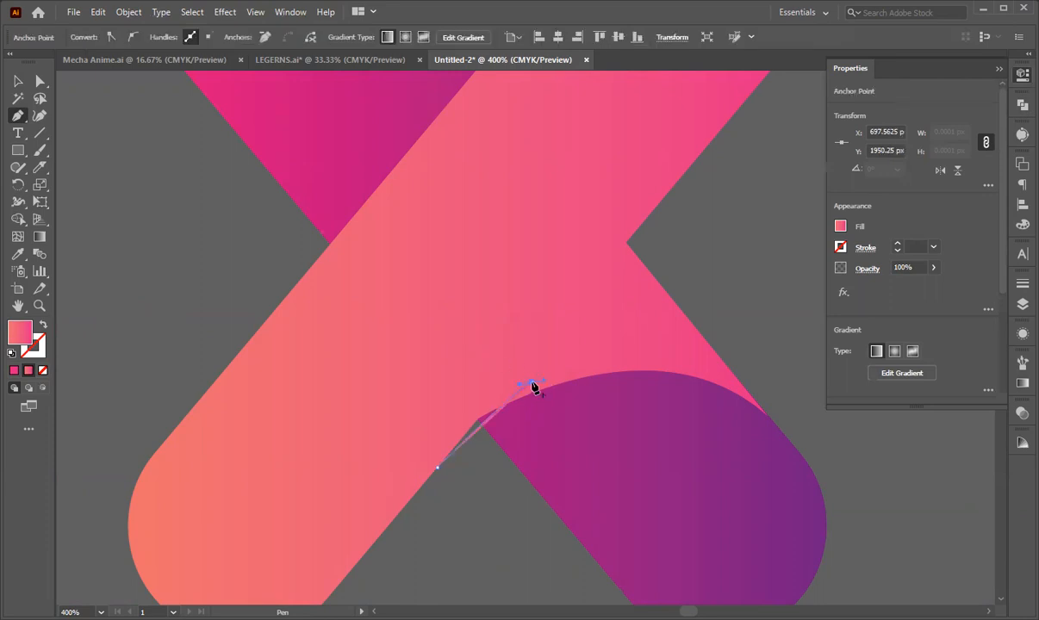
key("Return")
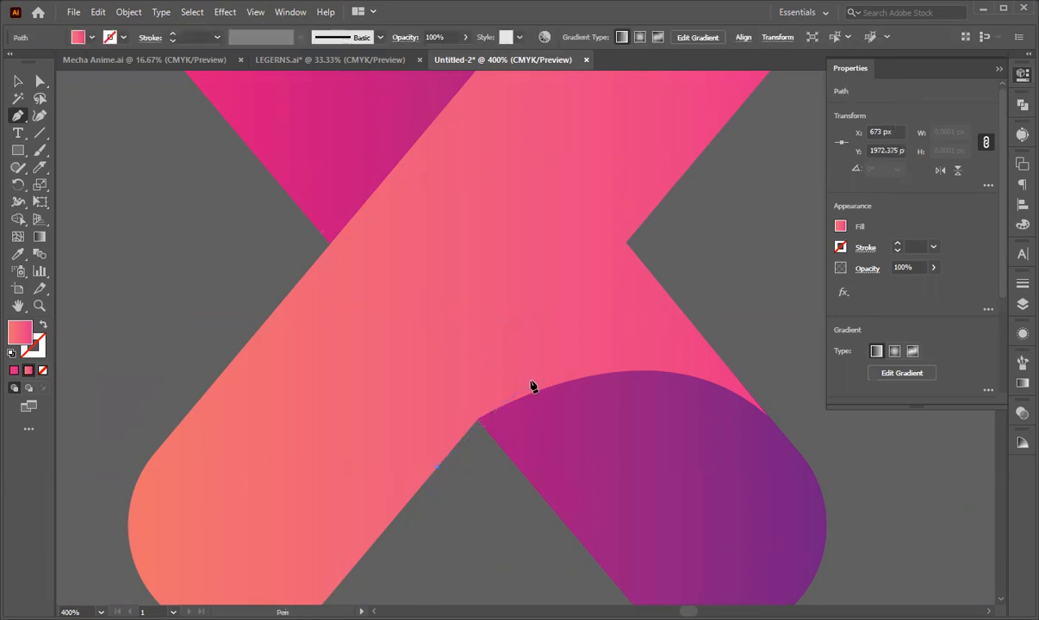
left_click_drag(530, 381, 544, 381)
left_click(429, 345)
left_click(364, 438)
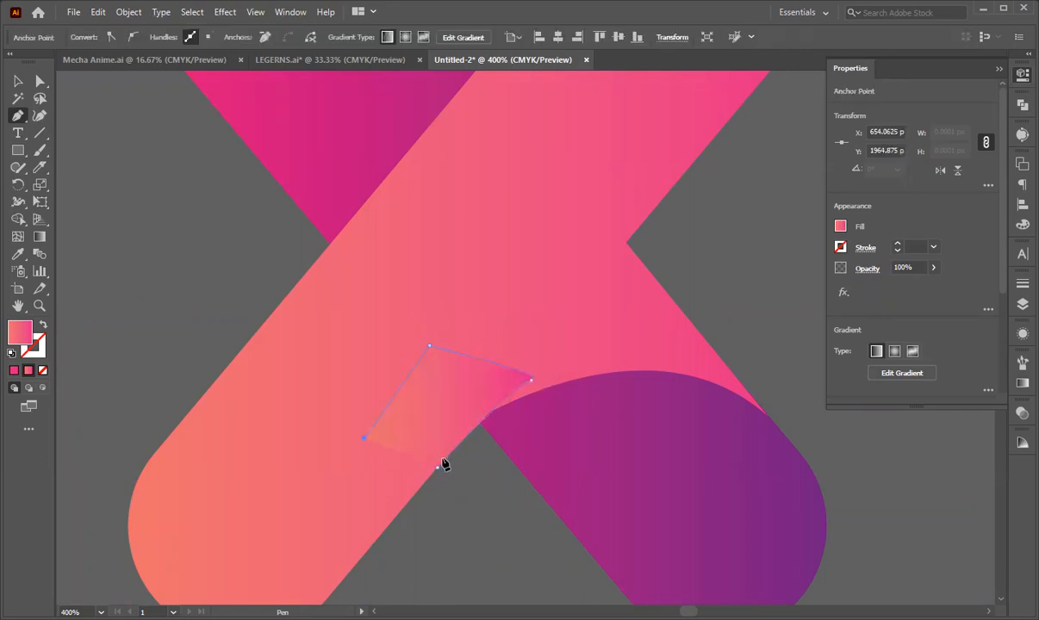
left_click(436, 467)
- Unite the patch with the X's orange-pink shape, then clear the selection
left_click(17, 80)
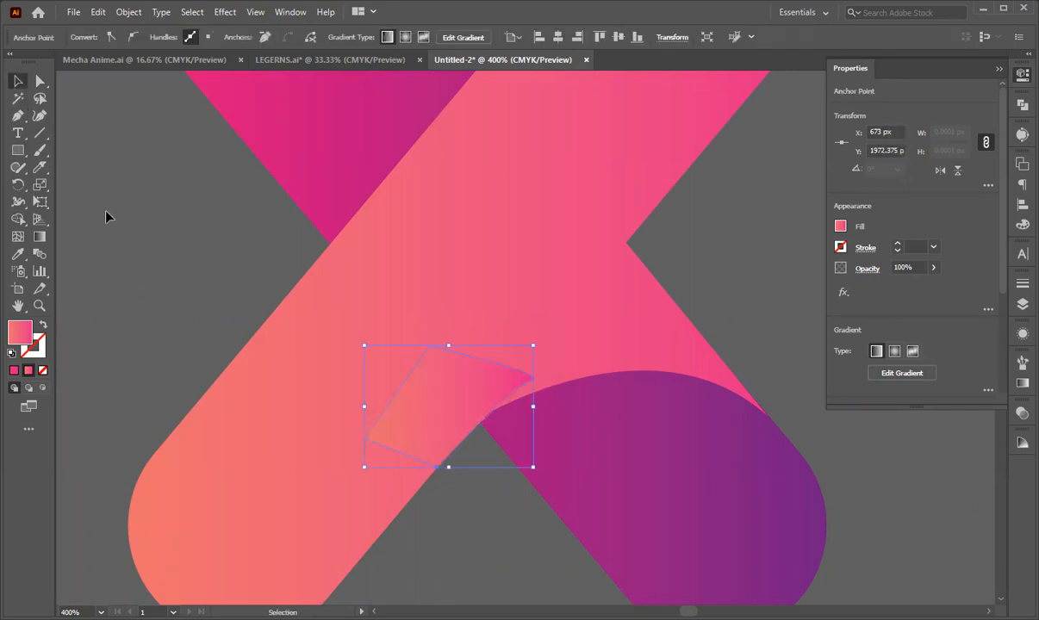
left_click(310, 457)
left_click_drag(363, 478, 431, 455)
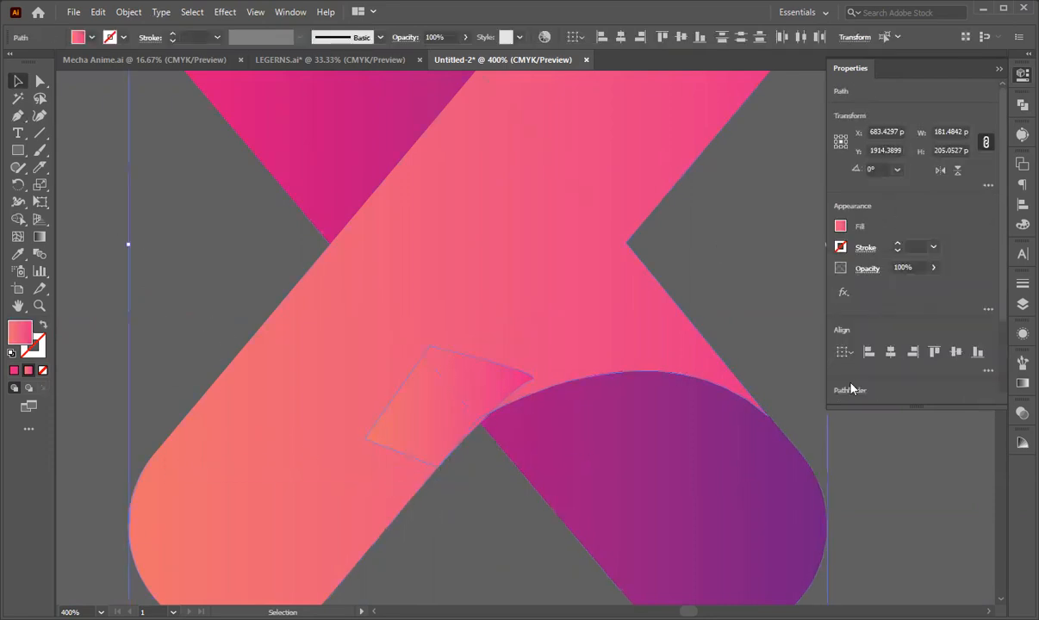
left_click(845, 312)
left_click(508, 520)
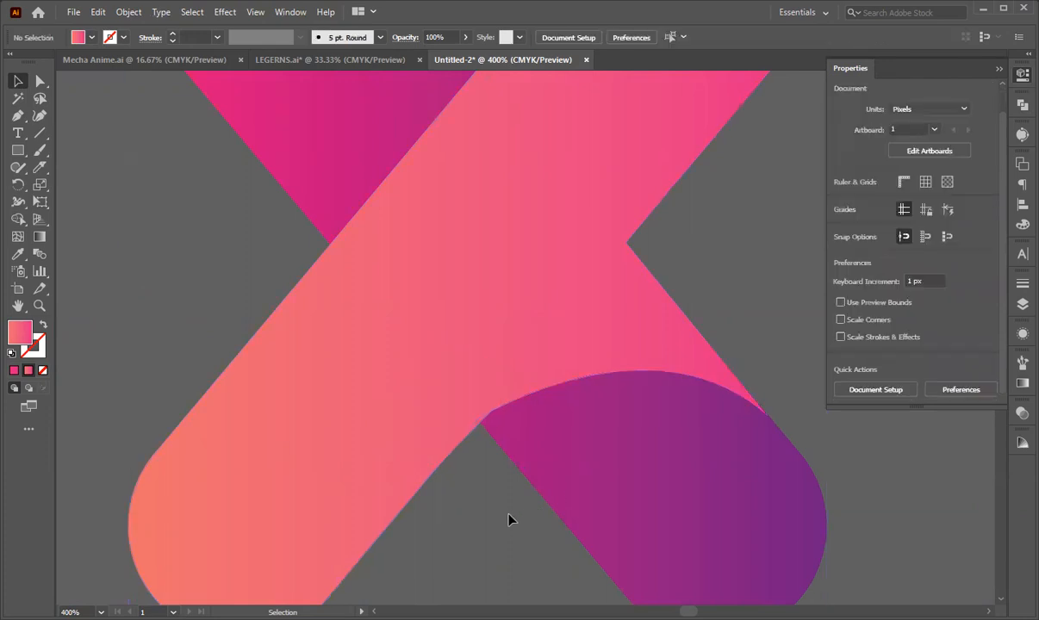
- Move the whole X farther away from the K logos toward the empty area beside them
scroll(487, 468, "down", 5)
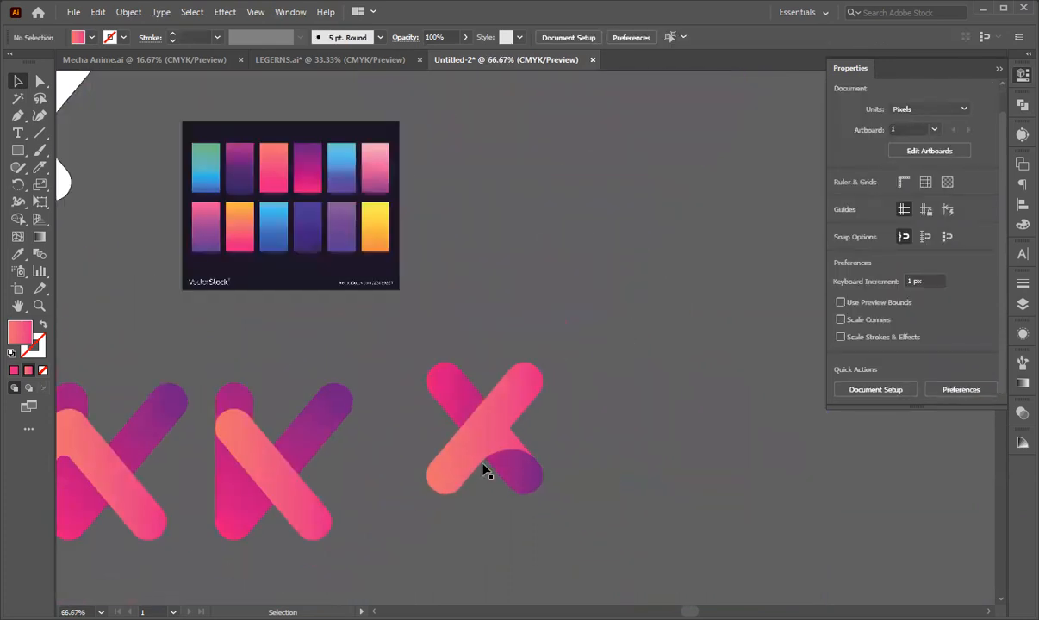
left_click_drag(480, 422, 679, 410)
left_click(433, 489)
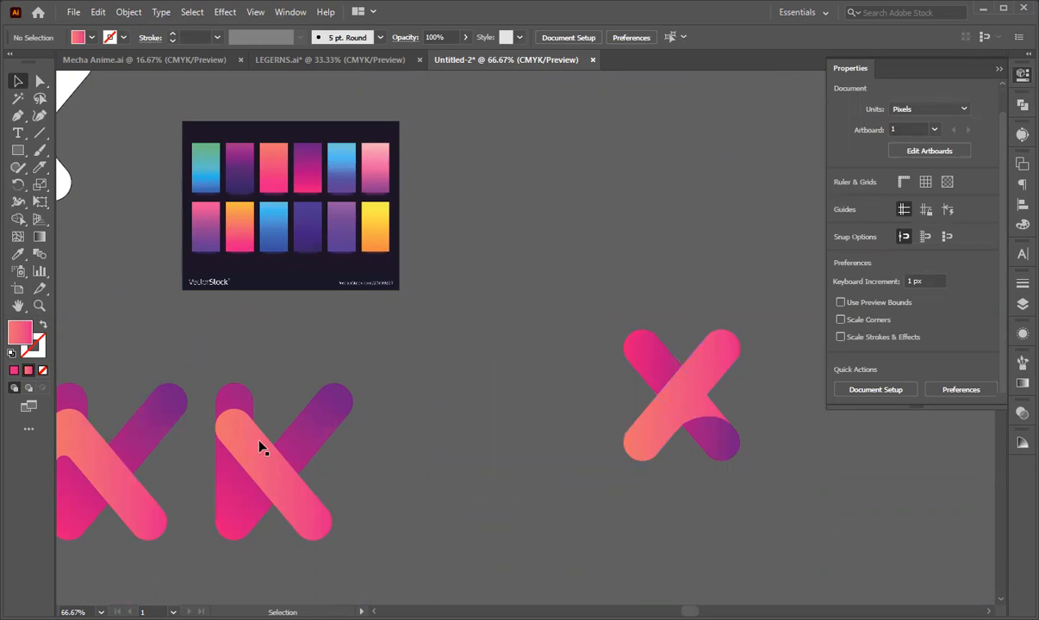
- Move the K with the curved overlap up onto the white artboard
key("a")
scroll(256, 445, "left", 1)
scroll(256, 445, "left", 4)
key("v")
left_click_drag(235, 483, 580, 299)
scroll(563, 412, "up", 3)
left_click_drag(586, 460, 528, 260)
scroll(609, 328, "up", 4)
scroll(596, 359, "up", 3)
scroll(557, 362, "up", 2)
scroll(532, 348, "up", 3)
scroll(528, 260, "up", 3)
left_click_drag(542, 352, 560, 249)
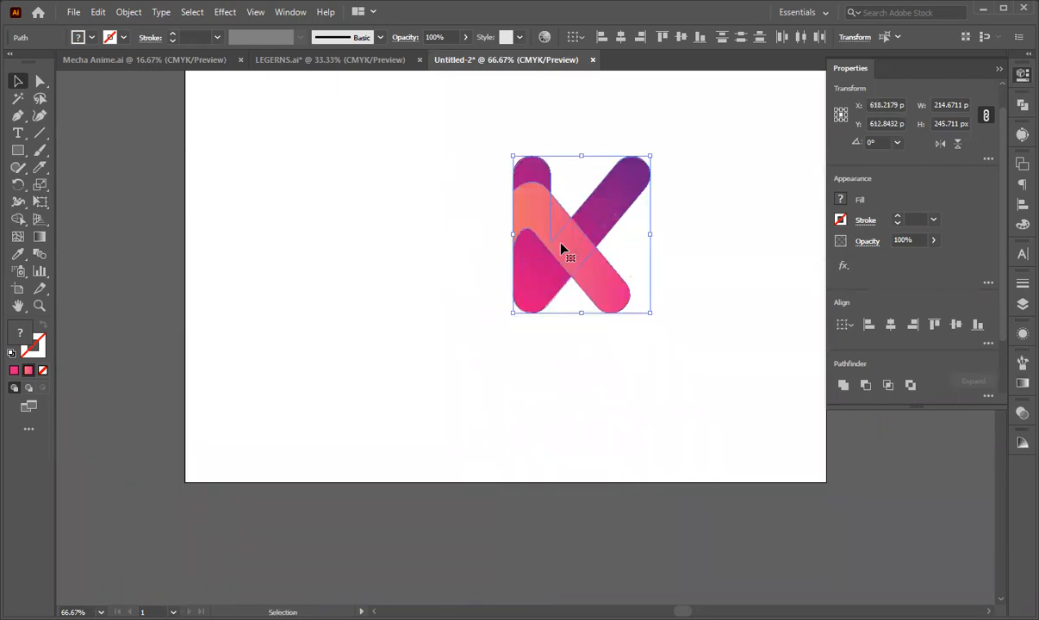
- Group the K on the artboard and place a duplicate of it diagonally below and to its left
key("ctrl+g")
left_click_drag(578, 258, 405, 329)
left_click(392, 410)
- Ungroup the lower-left K copy into its separate shapes and clear the selection
left_click(407, 318)
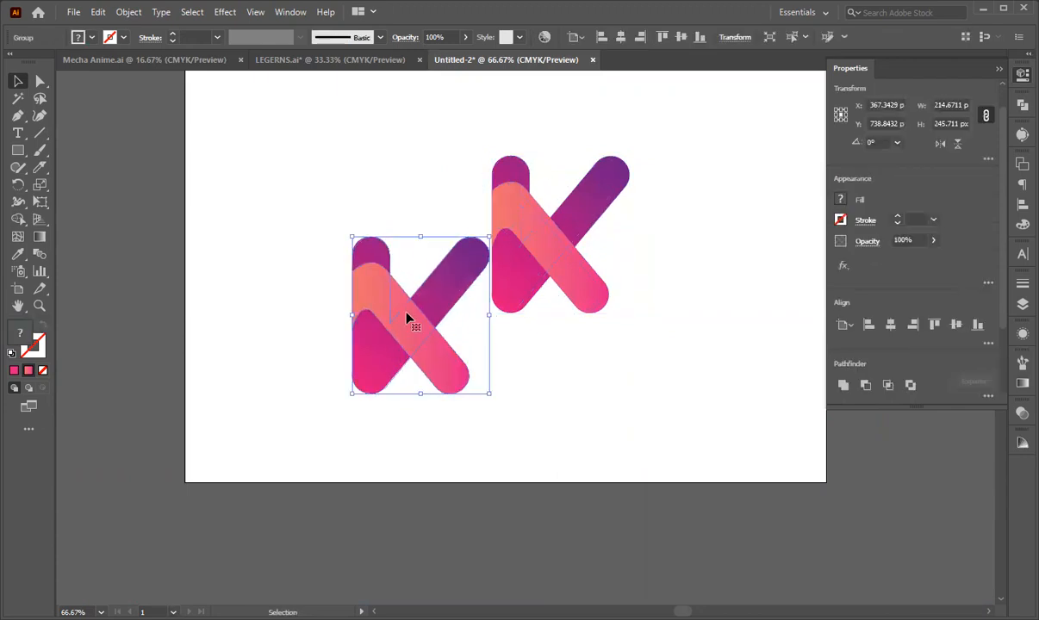
key("ctrl")
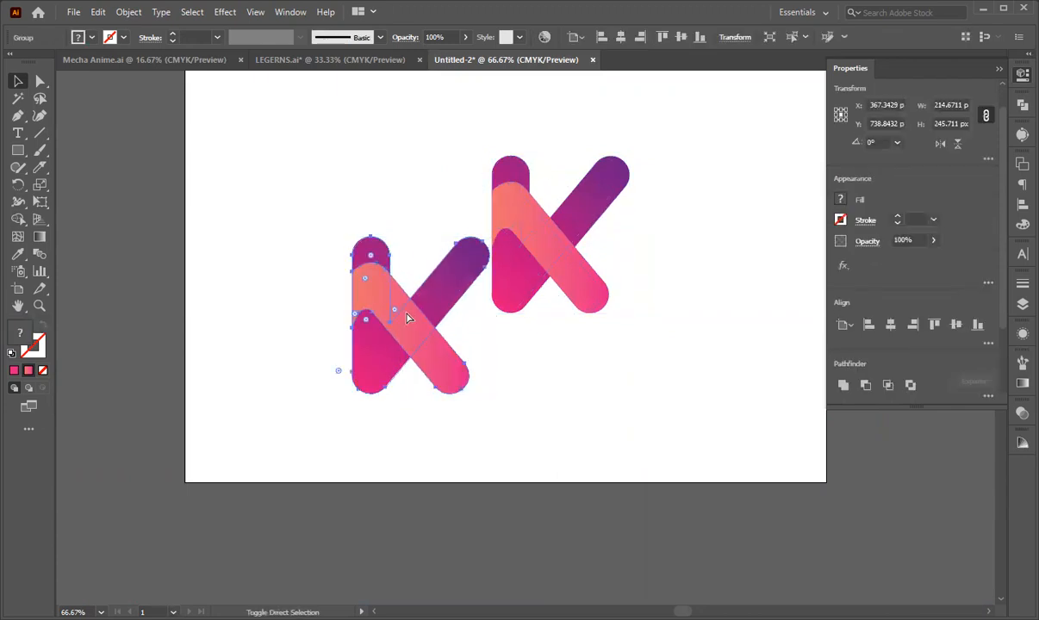
key("ctrl+shift+g")
left_click(267, 291)
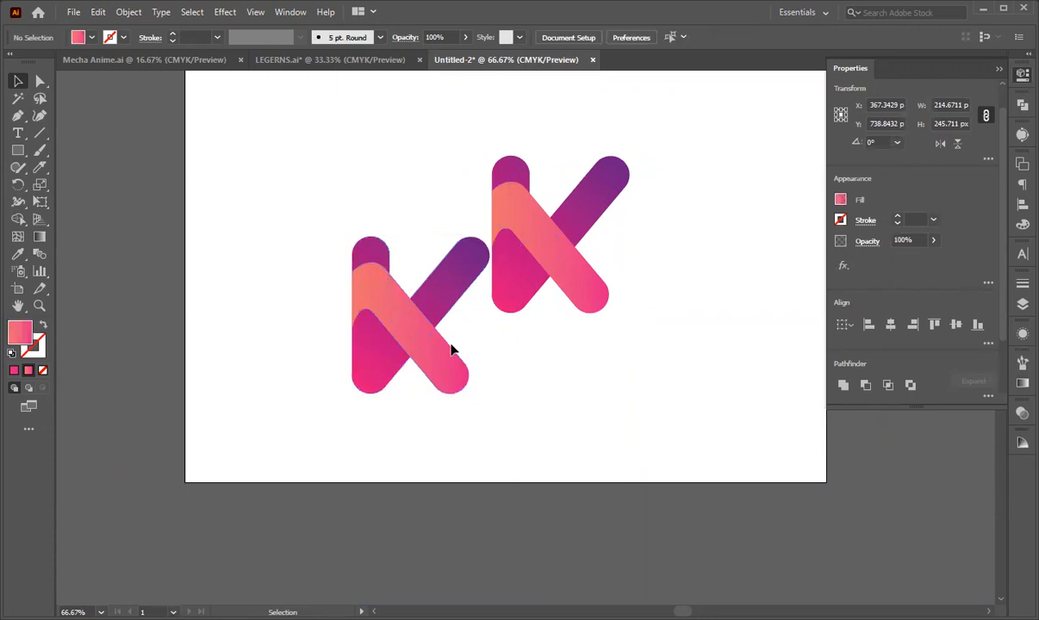
left_click(417, 334)
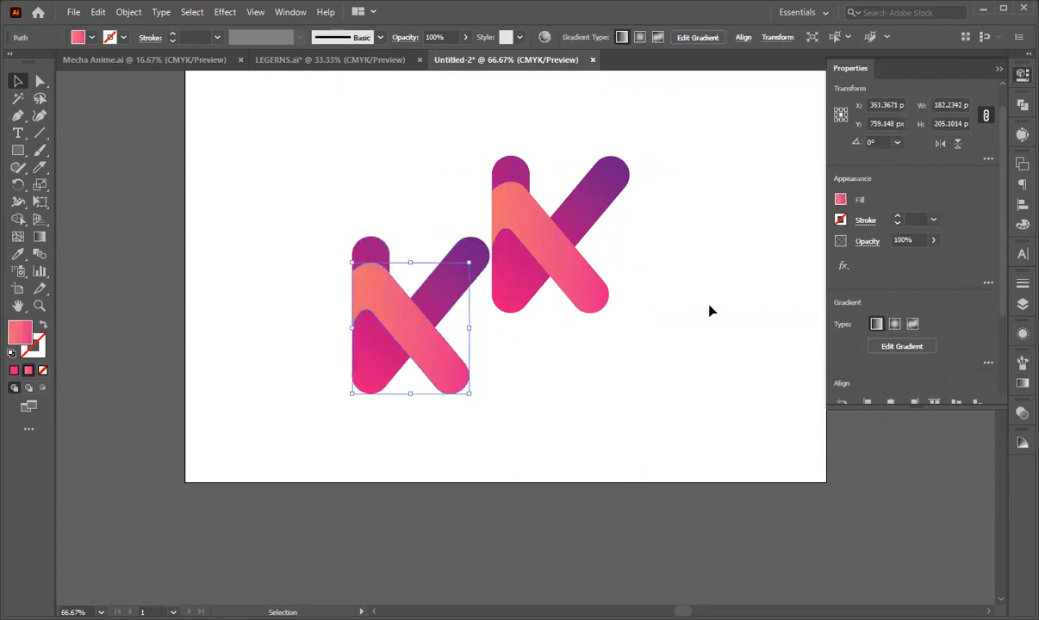
scroll(887, 299, "down", 3)
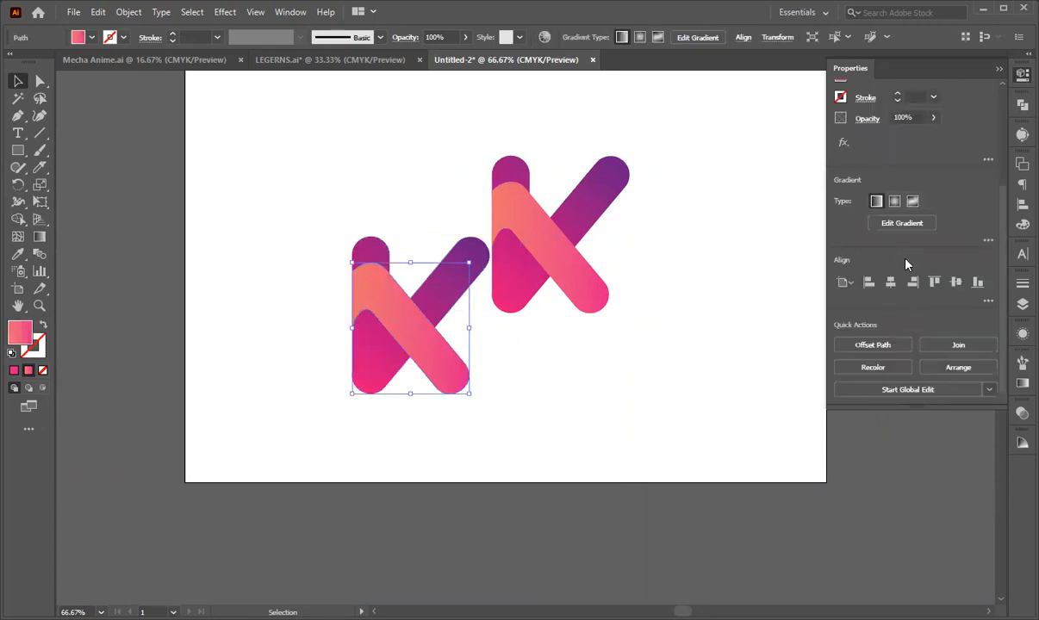
scroll(843, 293, "up", 4)
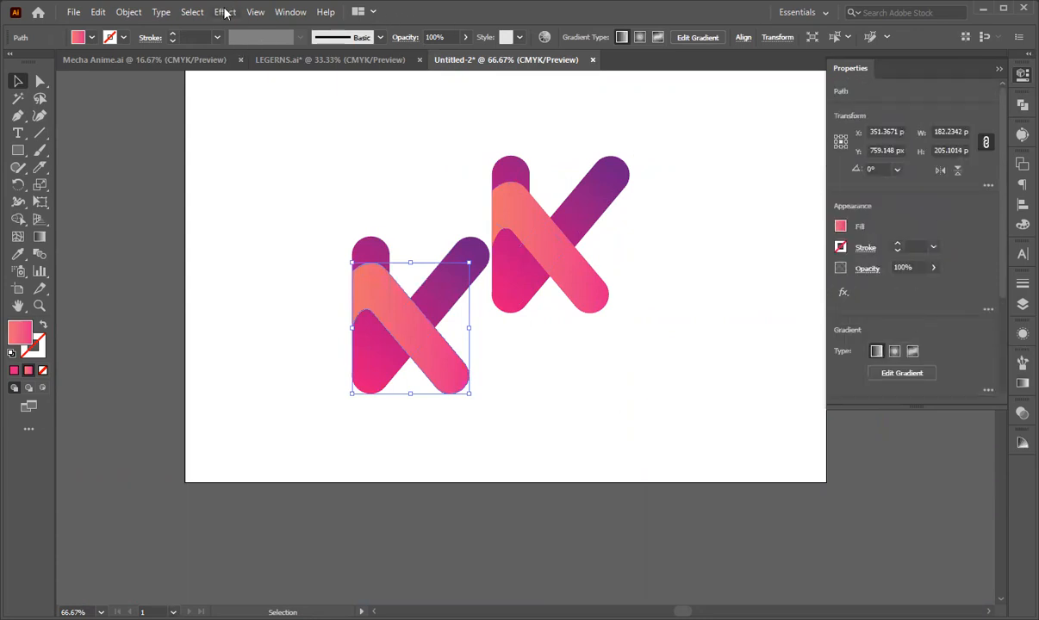
left_click(263, 244)
left_click(398, 325)
left_click(290, 368)
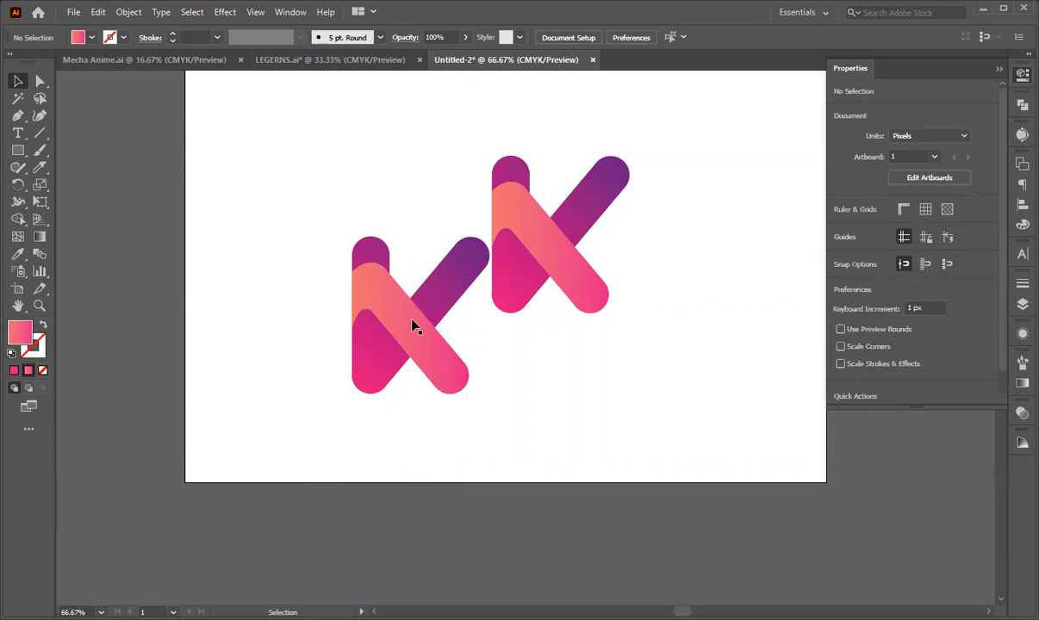
- Try a drop shadow with an X offset of 0 px on the lower-left K's orange bar
left_click(388, 303)
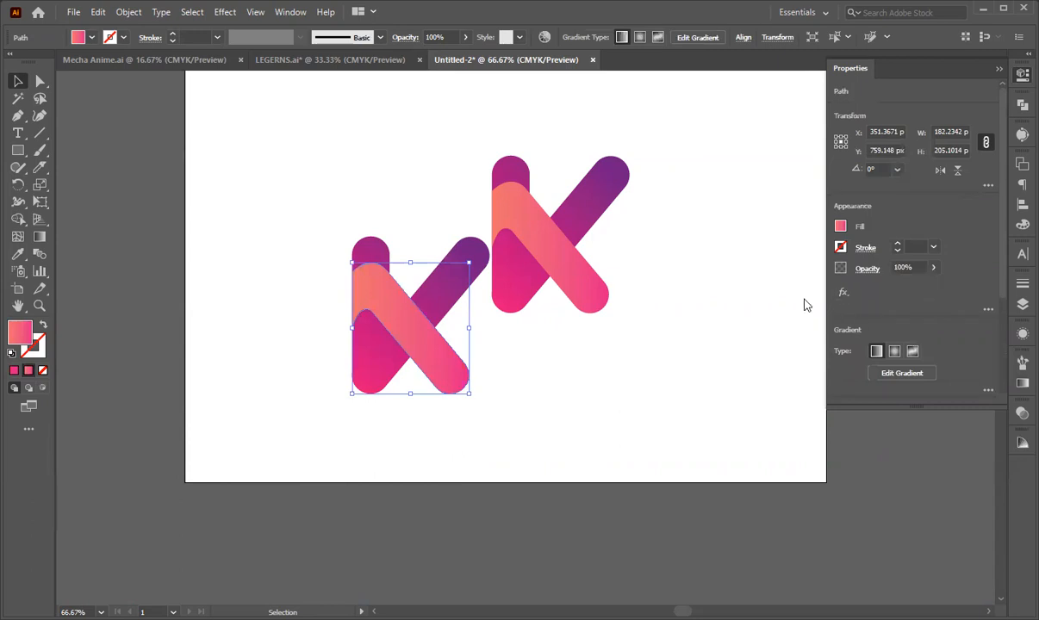
left_click(223, 14)
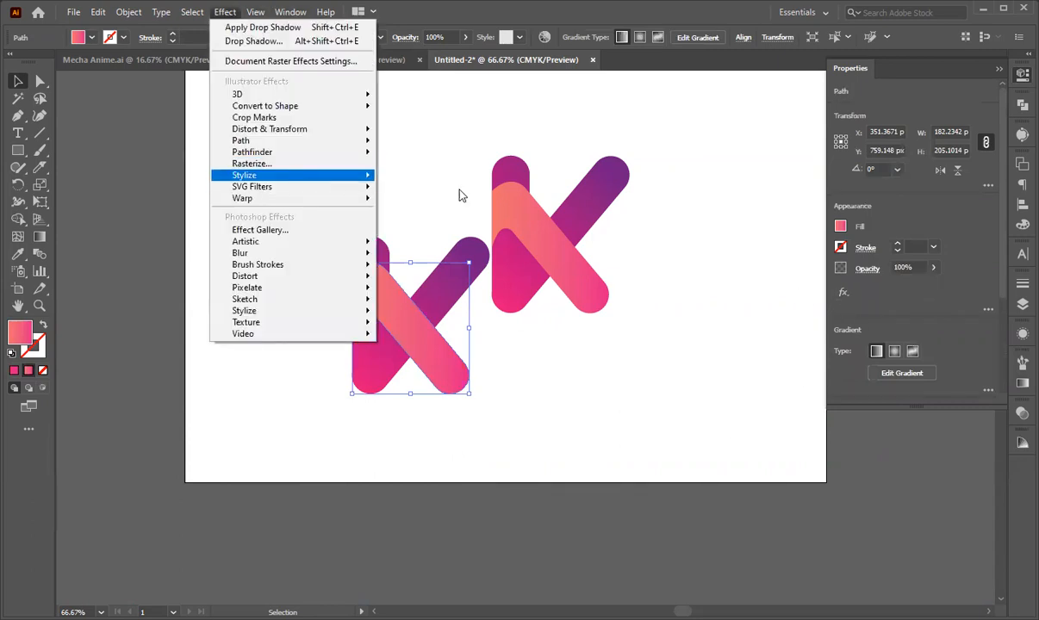
mouse_move(345, 174)
left_click(454, 183)
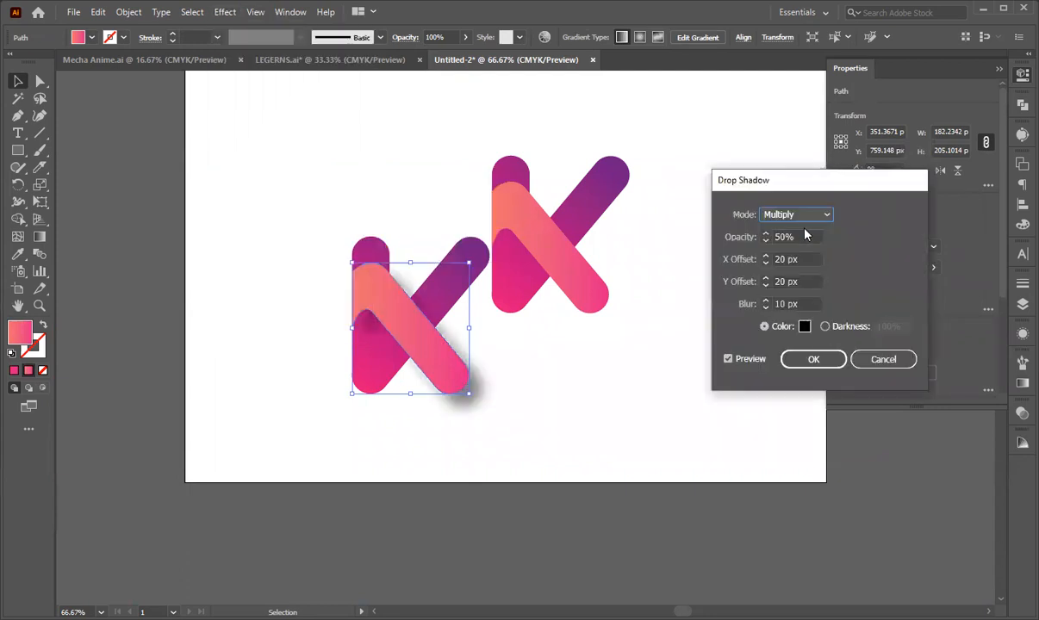
left_click(799, 258)
key("shift+Up")
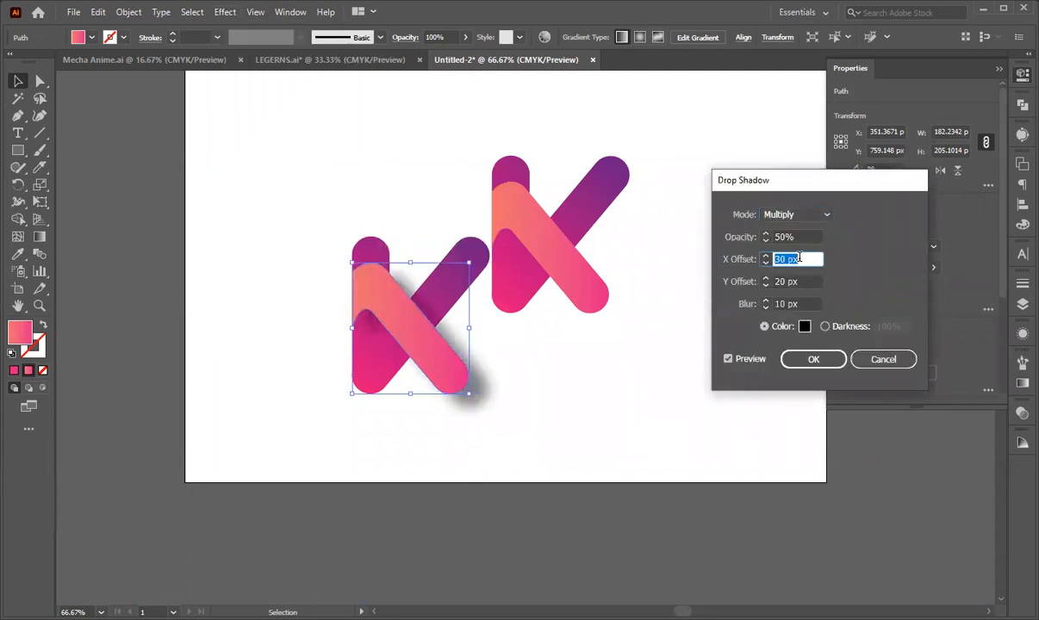
key("shift+Down")
key("shift+Down")
key("shift+Down")
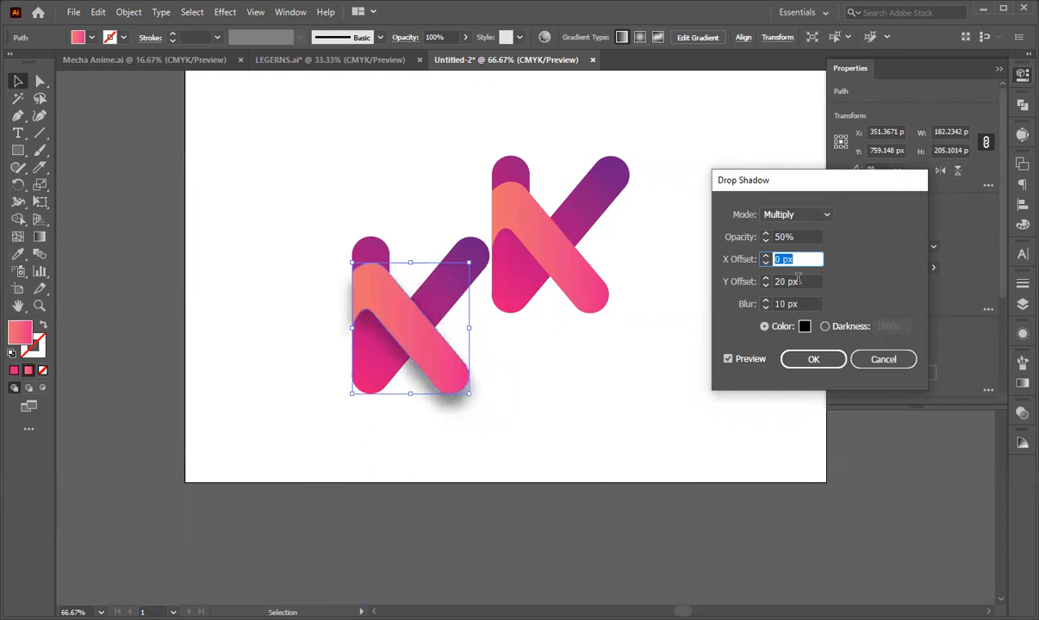
- Try a 10 px Y offset for the orange bar's drop shadow, then discard the effect
left_click(800, 279)
key("shift+Down")
key("shift+Down")
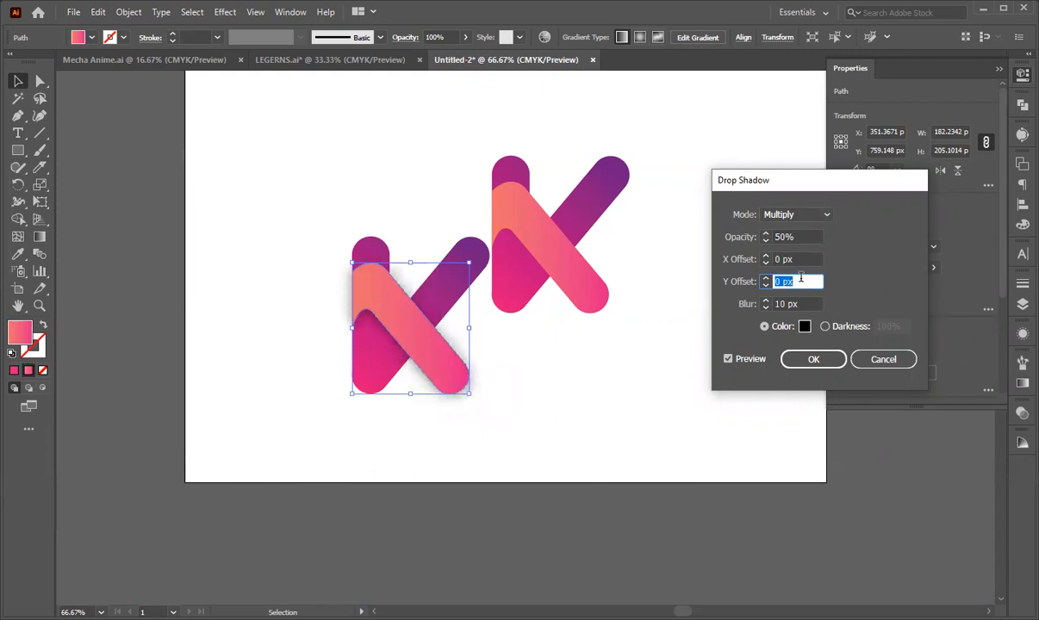
key("shift+Up")
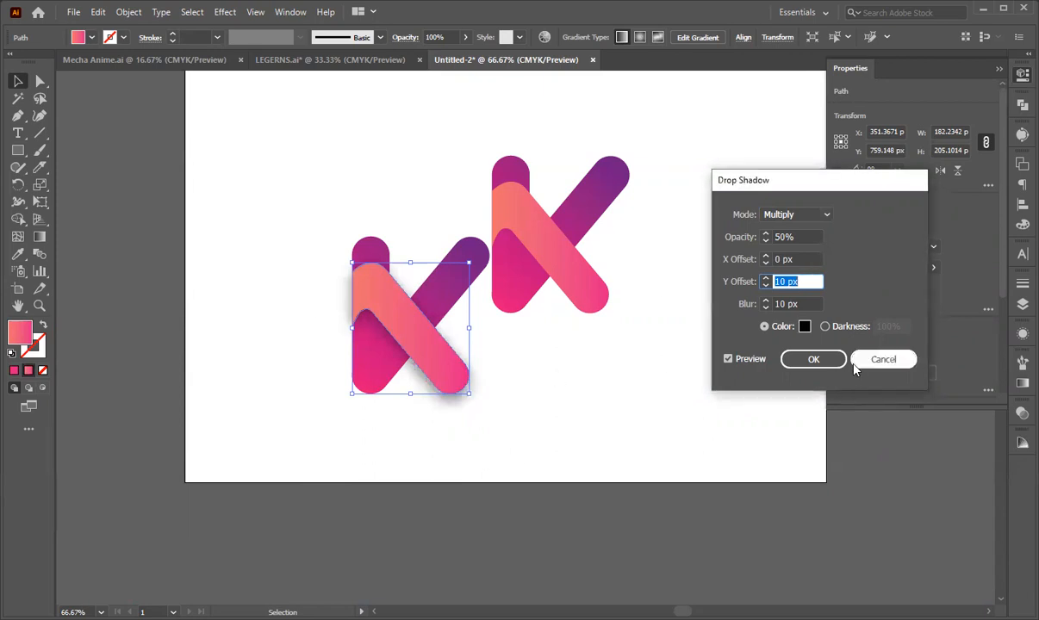
left_click(856, 368)
left_click(468, 366)
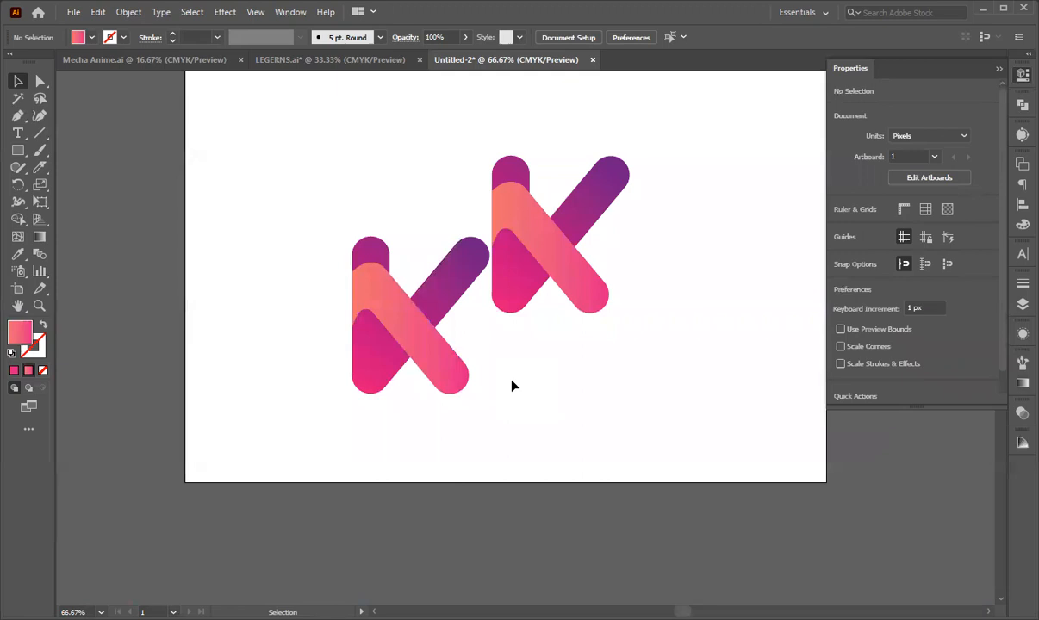
- Draw an arched Pen path from the lower-left K's left edge to the bottom crossing, just below the orange bar's inner edge
scroll(395, 330, "up", 3)
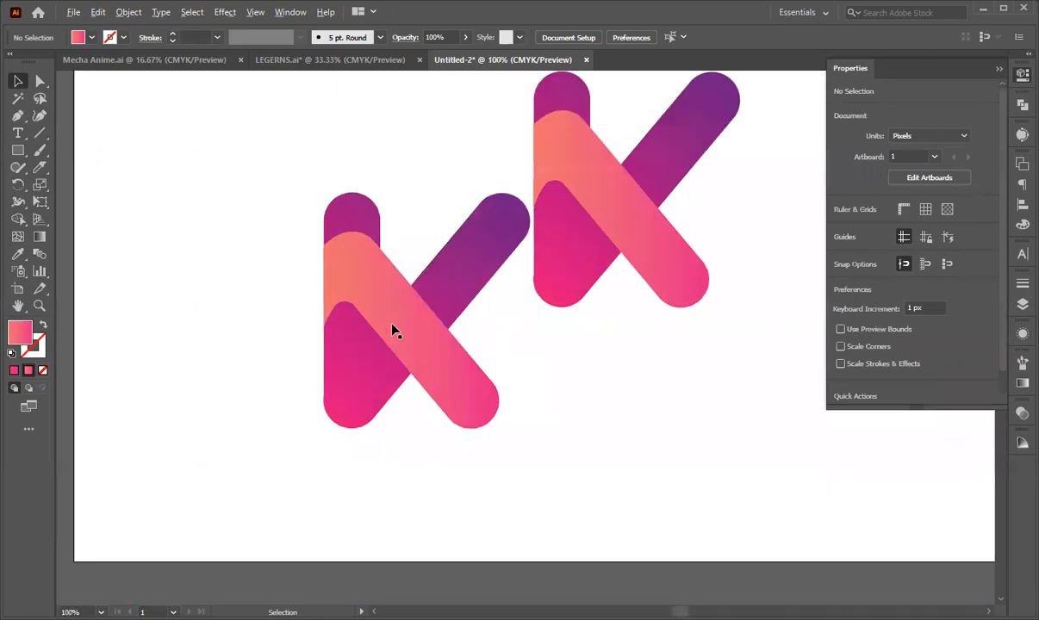
scroll(352, 332, "up", 2)
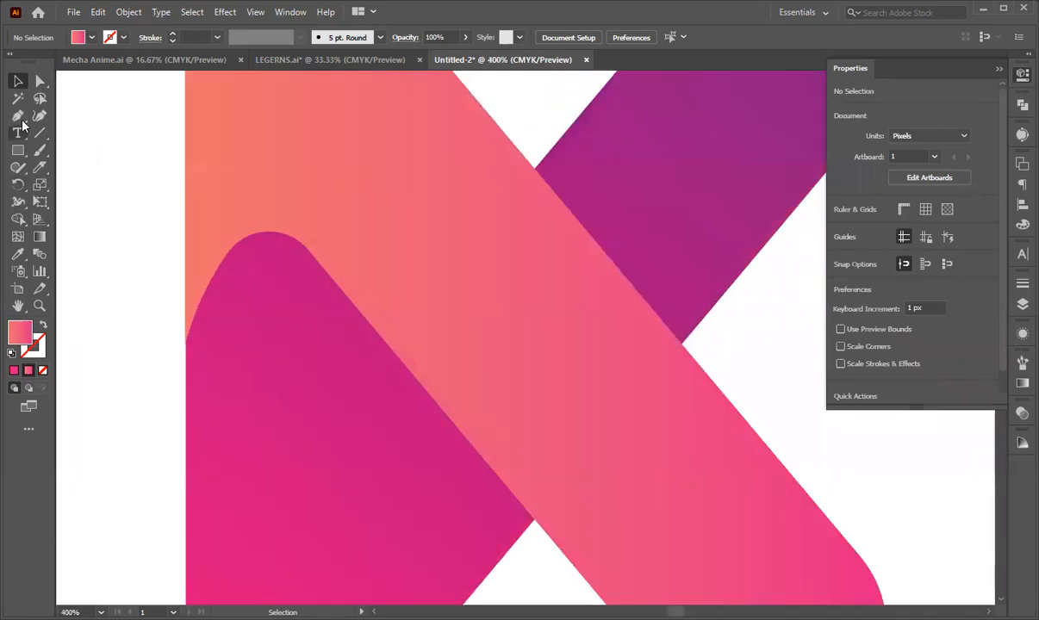
key("p")
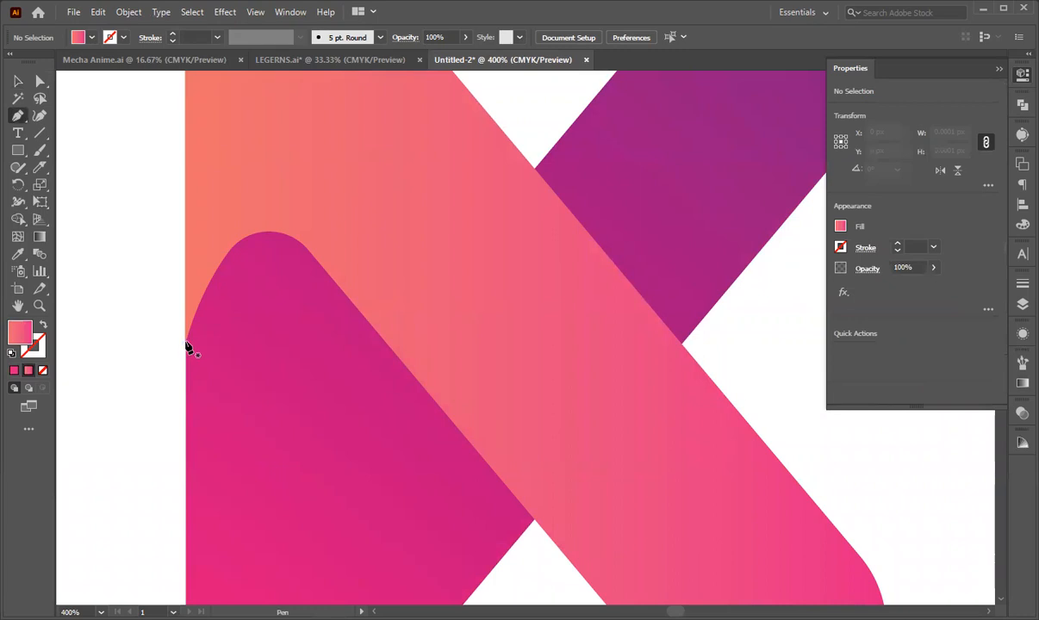
left_click(187, 305)
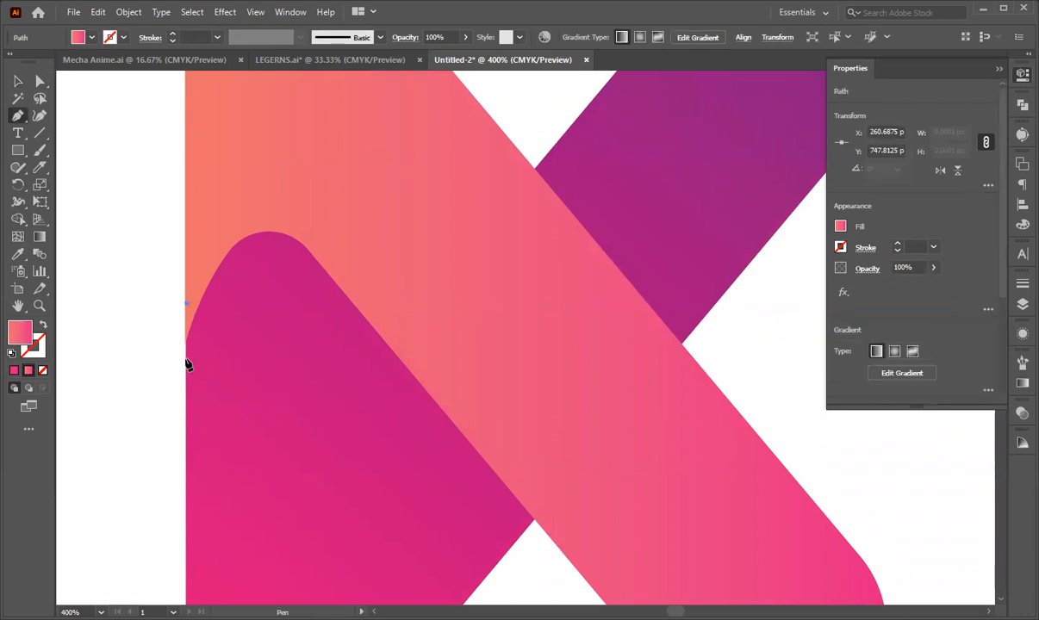
scroll(441, 425, "down", 3)
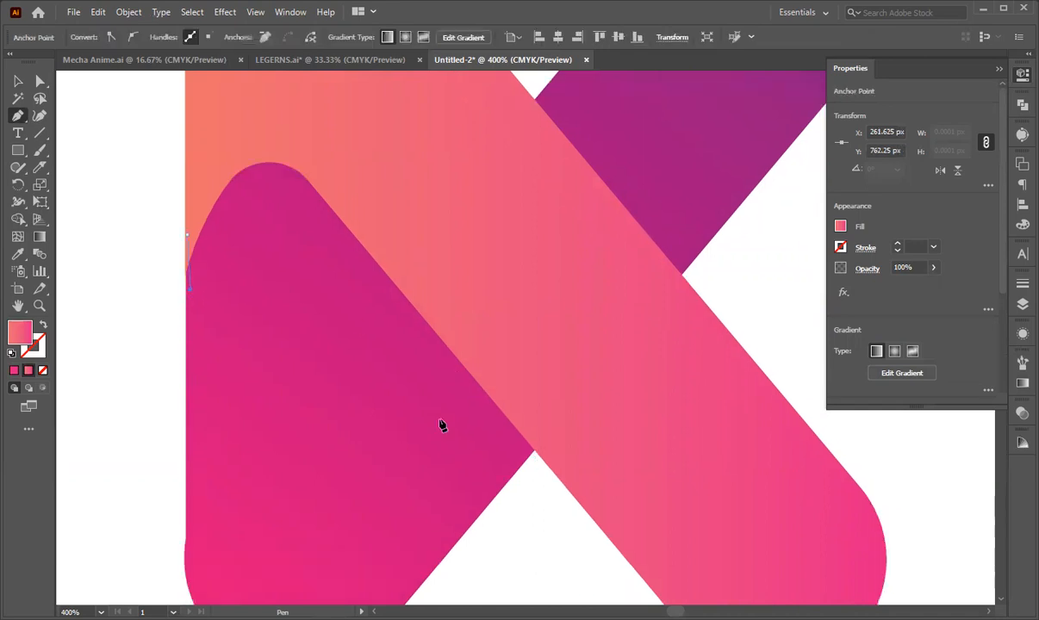
left_click_drag(525, 423, 731, 487)
scroll(645, 466, "down", 2)
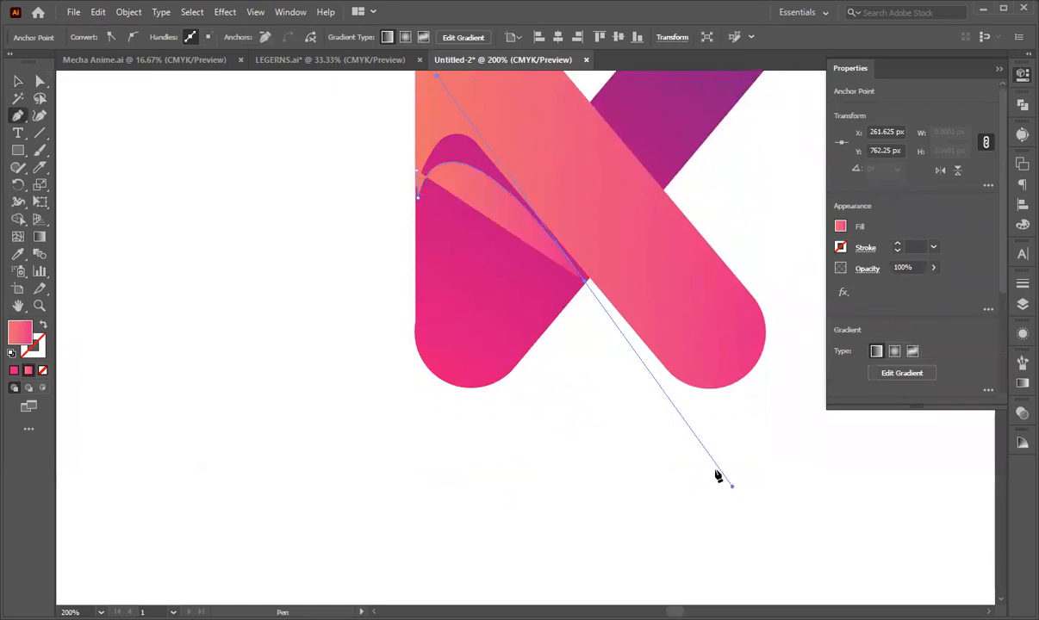
- Close the path through points inside the orange bar so it forms a curved shape overlapping the pink bar
left_click(586, 284)
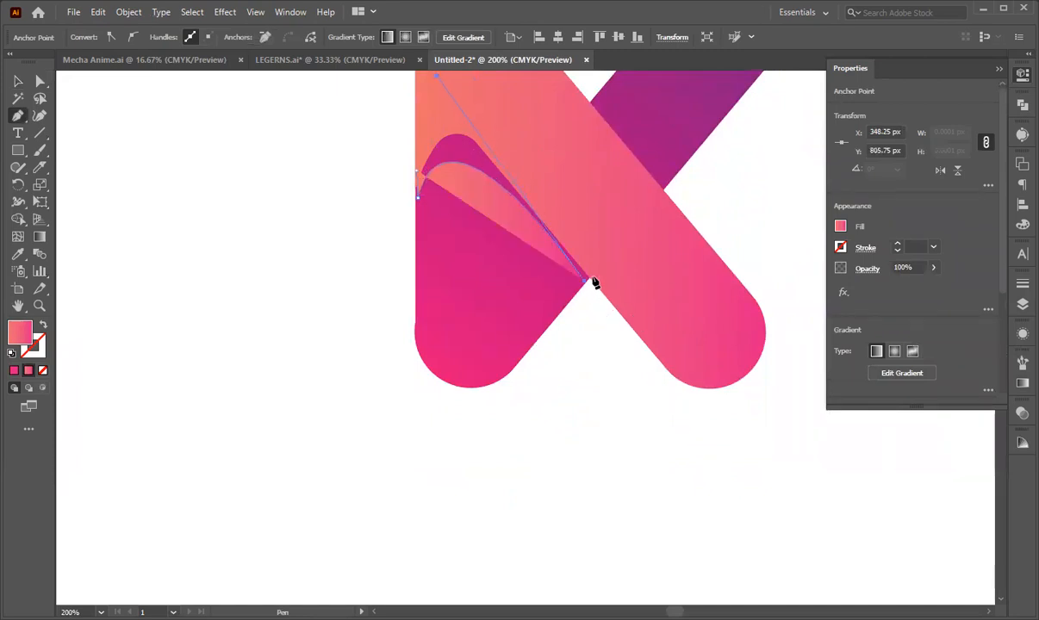
left_click(592, 275)
left_click_drag(599, 235, 604, 229)
scroll(596, 227, "up", 5)
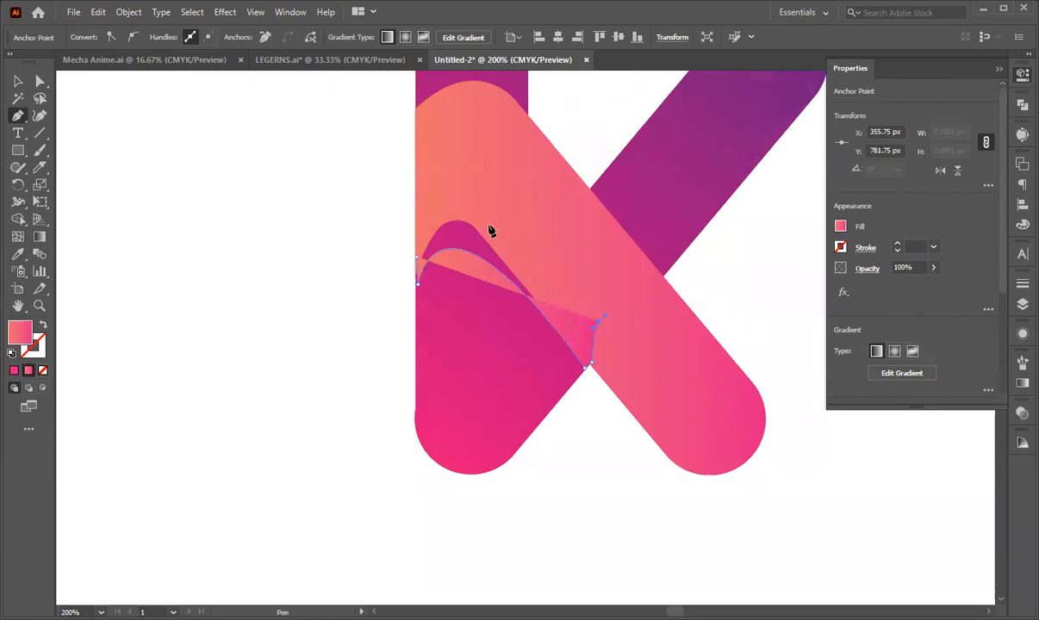
left_click_drag(479, 199, 457, 193)
left_click(418, 257)
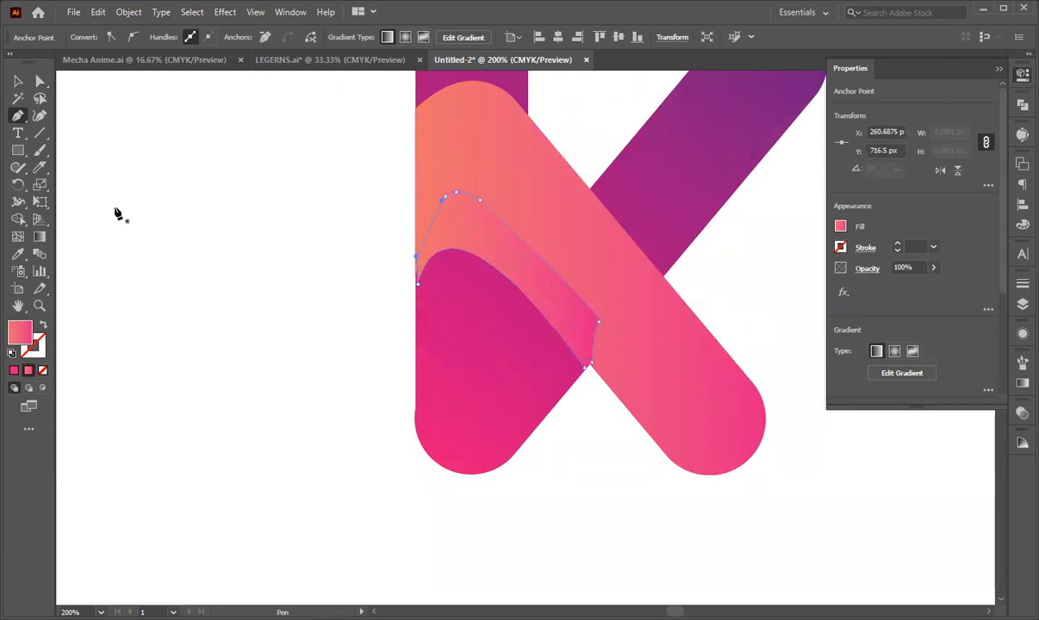
left_click(18, 81)
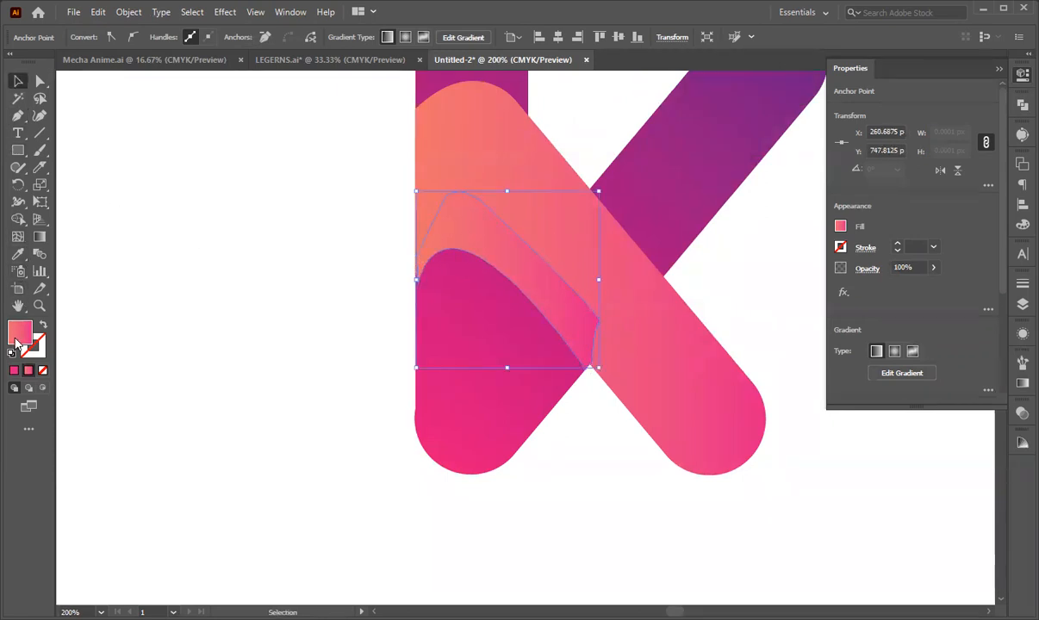
- Fill the curved shape below the orange bar with solid black (000000) and deselect it
double_click(16, 341)
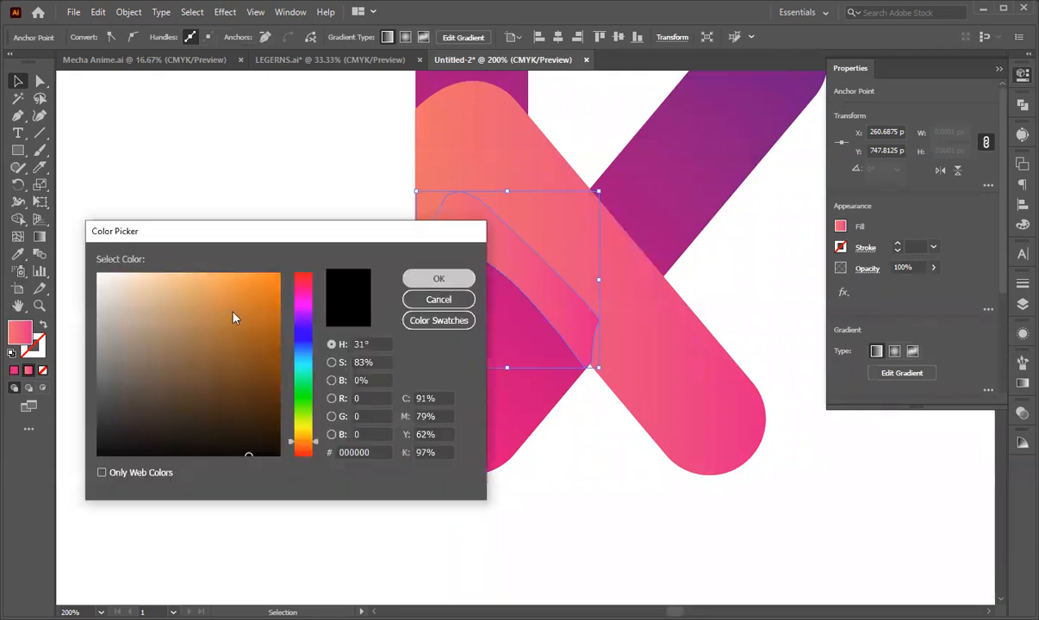
key("Return")
left_click(13, 371)
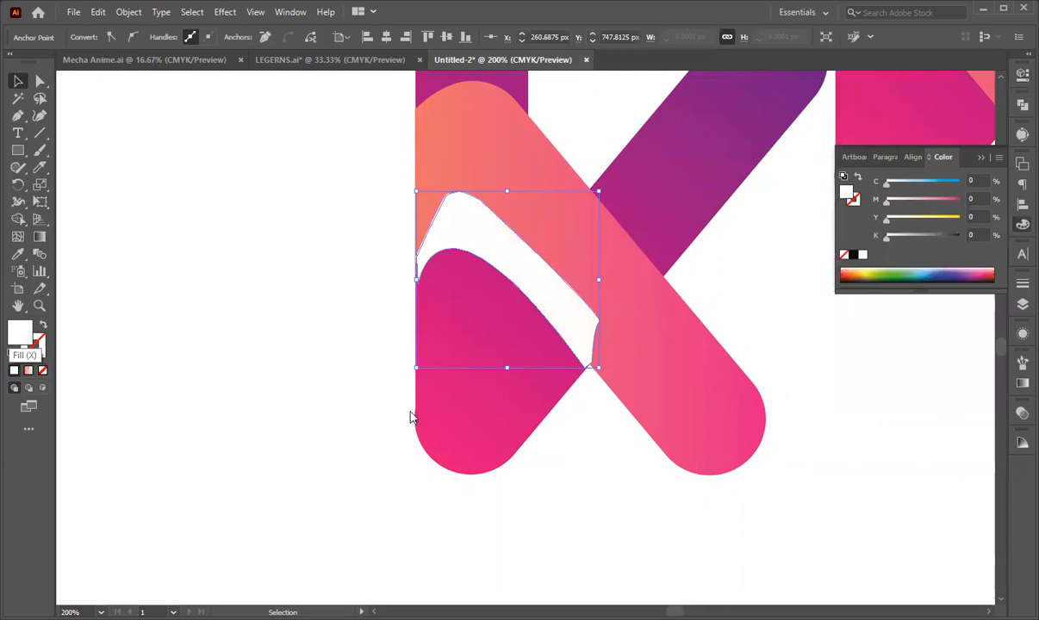
type("0000")
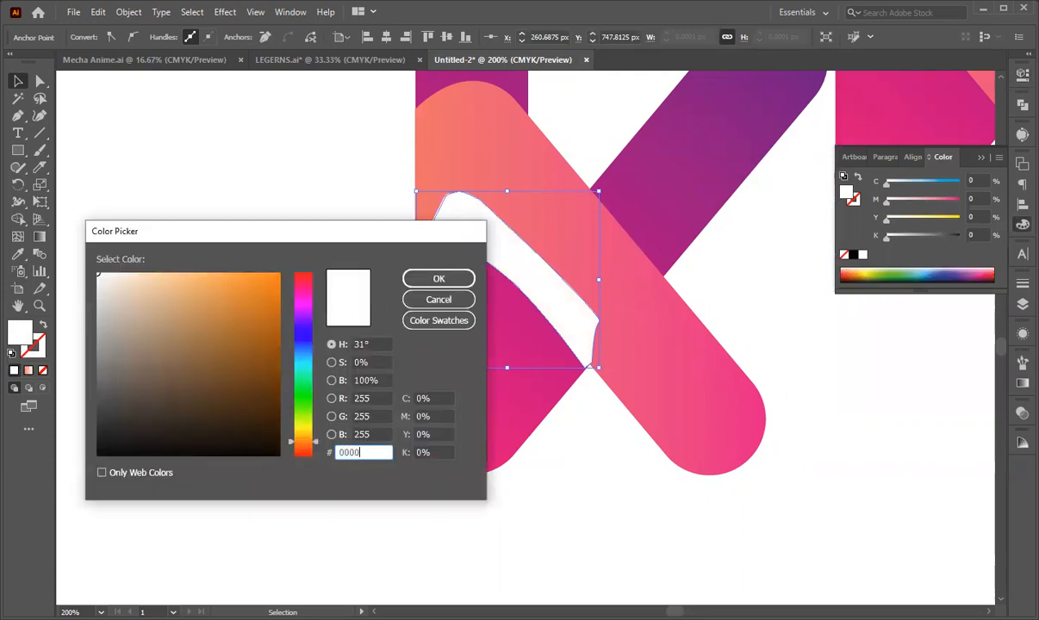
key("Return")
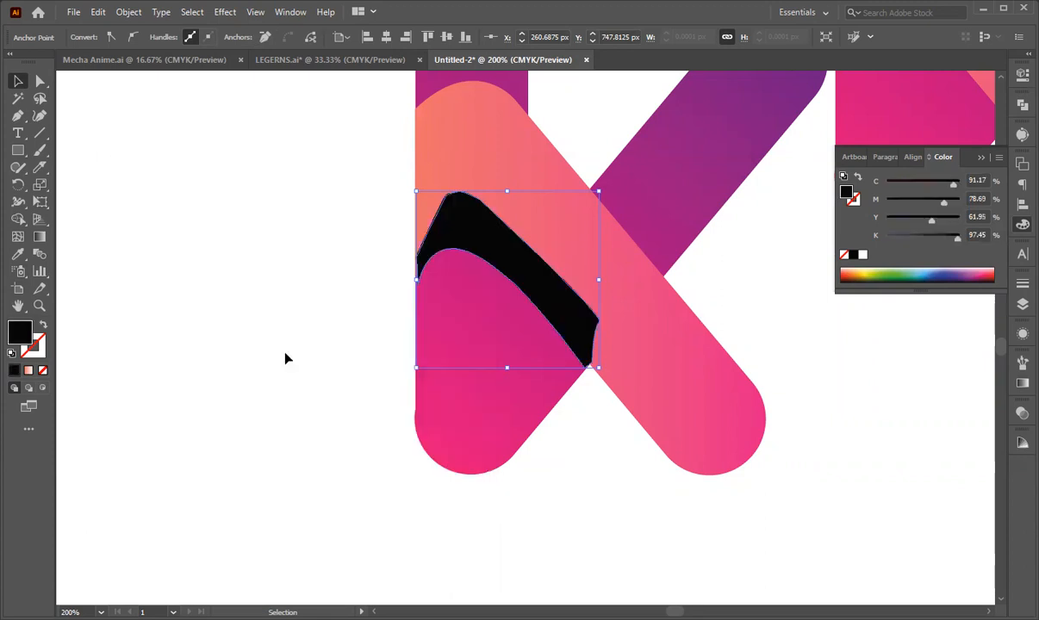
left_click(281, 364)
left_click(463, 250)
left_click(399, 261)
scroll(449, 294, "up", 2)
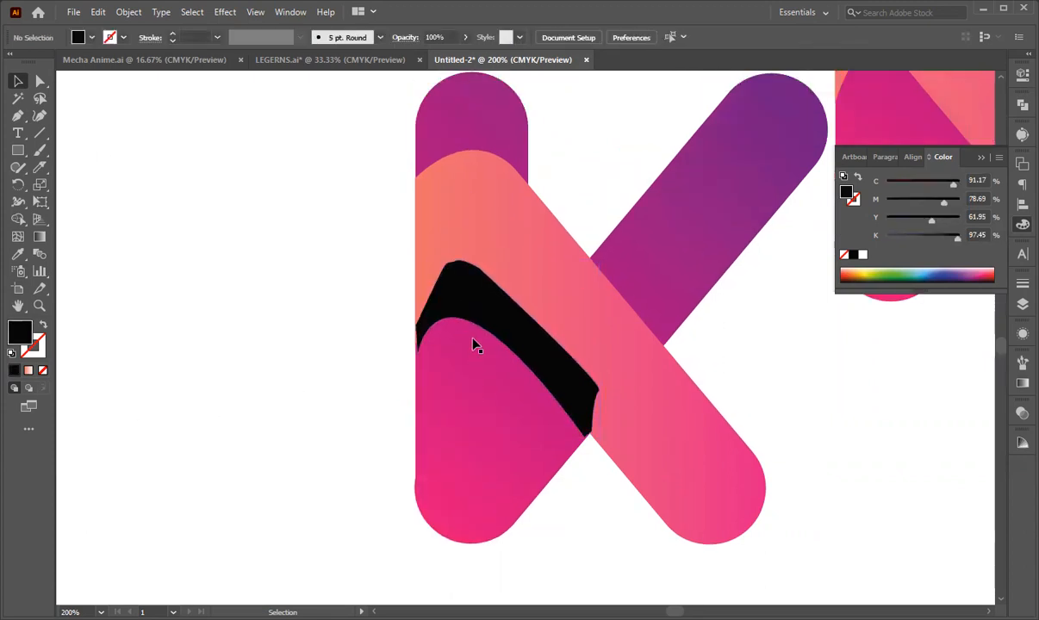
- Apply a Gaussian Blur with a 50-pixel radius to the black curved shape
left_click(486, 250)
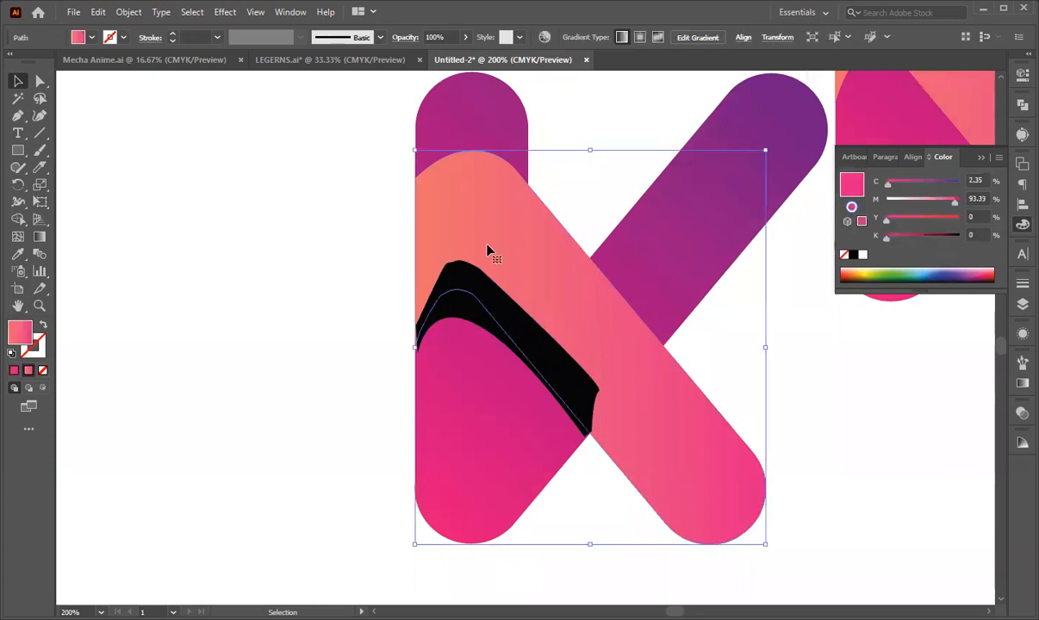
double_click(476, 302)
double_click(412, 289)
left_click(482, 320)
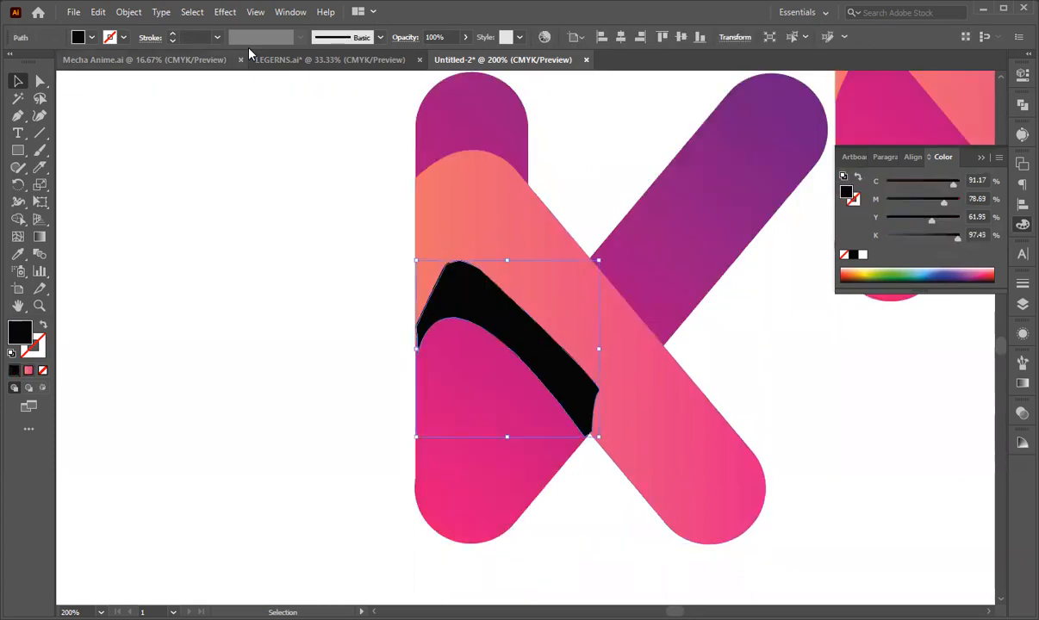
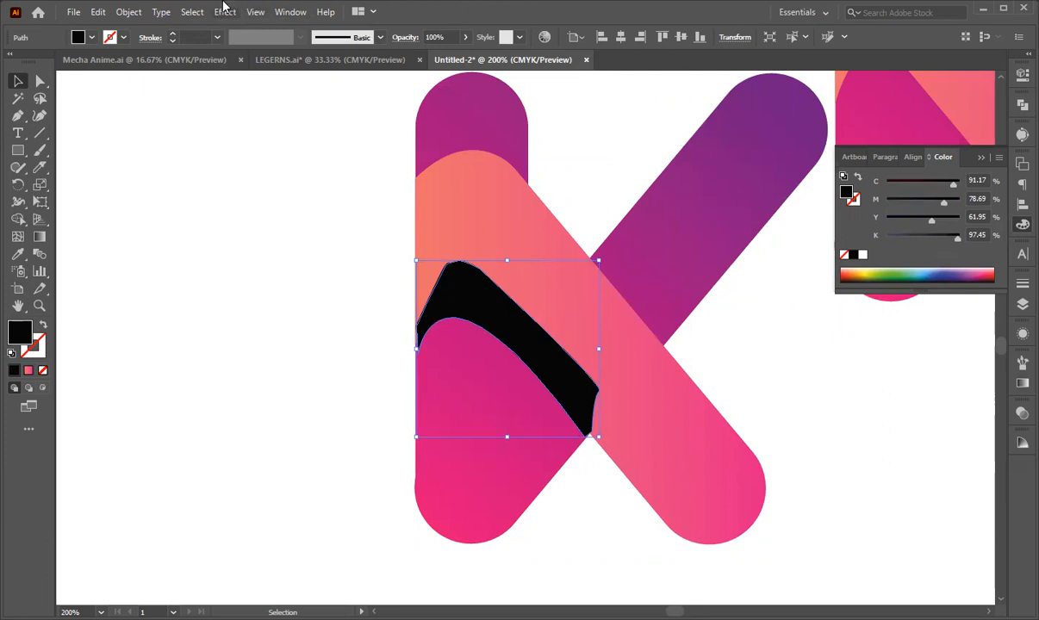
left_click(225, 11)
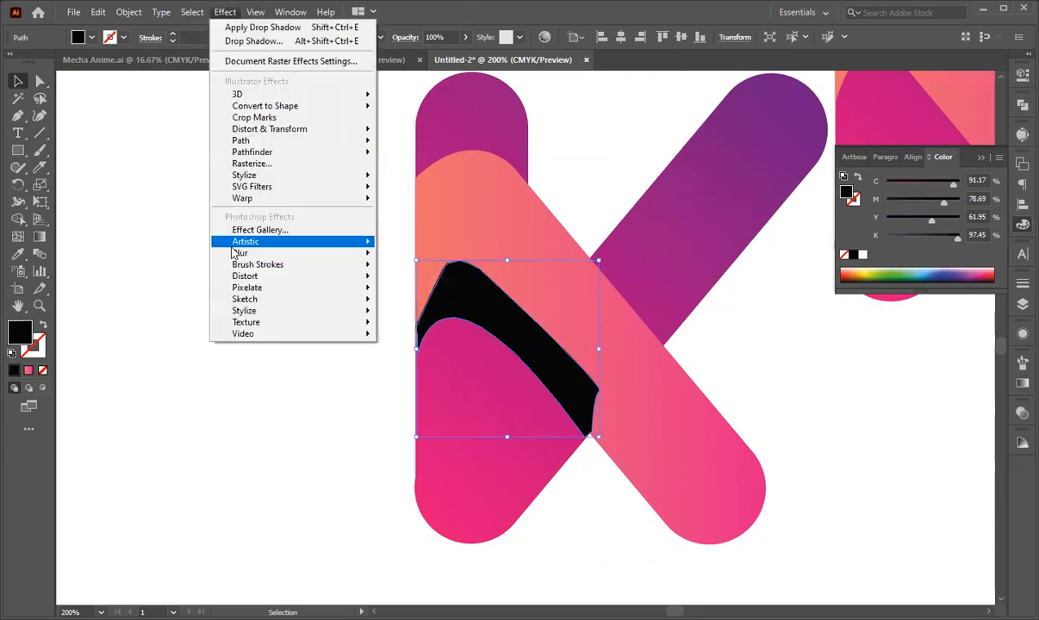
mouse_move(349, 254)
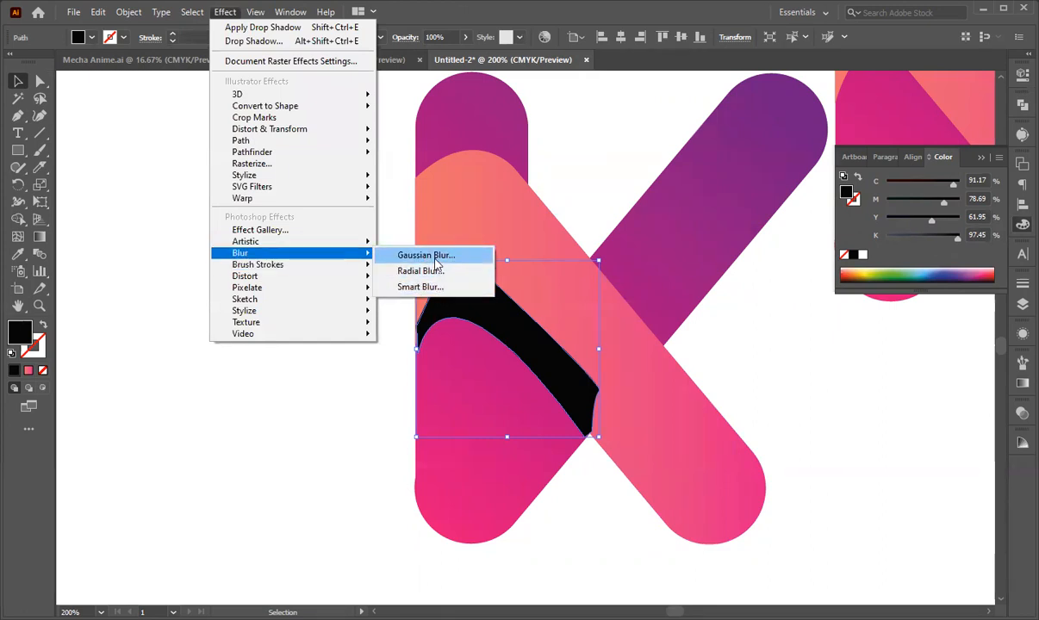
left_click(435, 257)
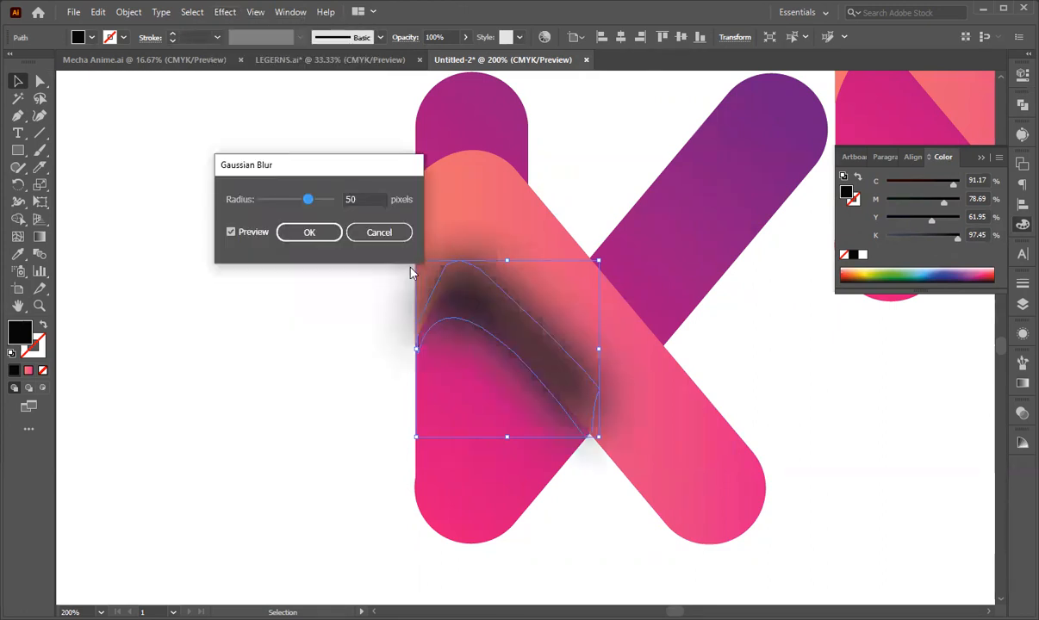
left_click(317, 239)
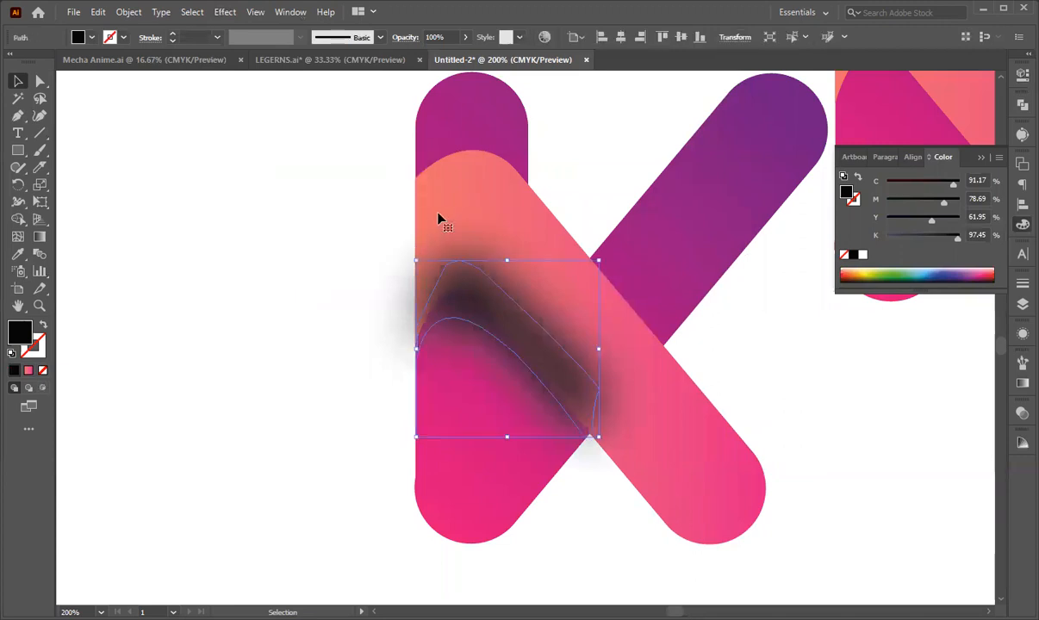
- Bring the orange bar to the front so it covers the upper part of the blurred shadow
left_click(463, 197)
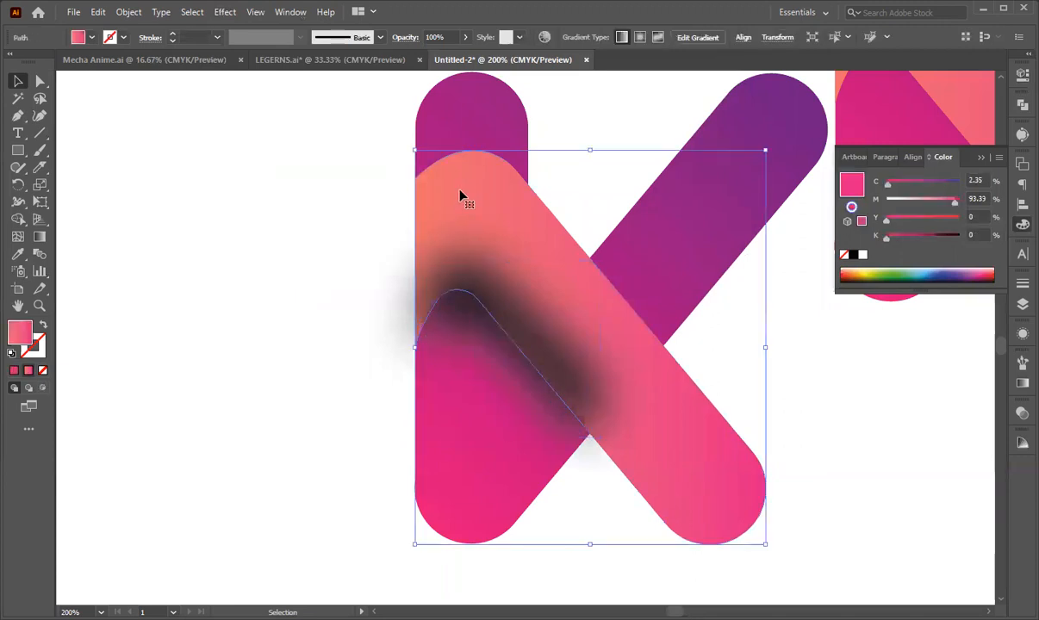
key("ctrl+shift+bracketright")
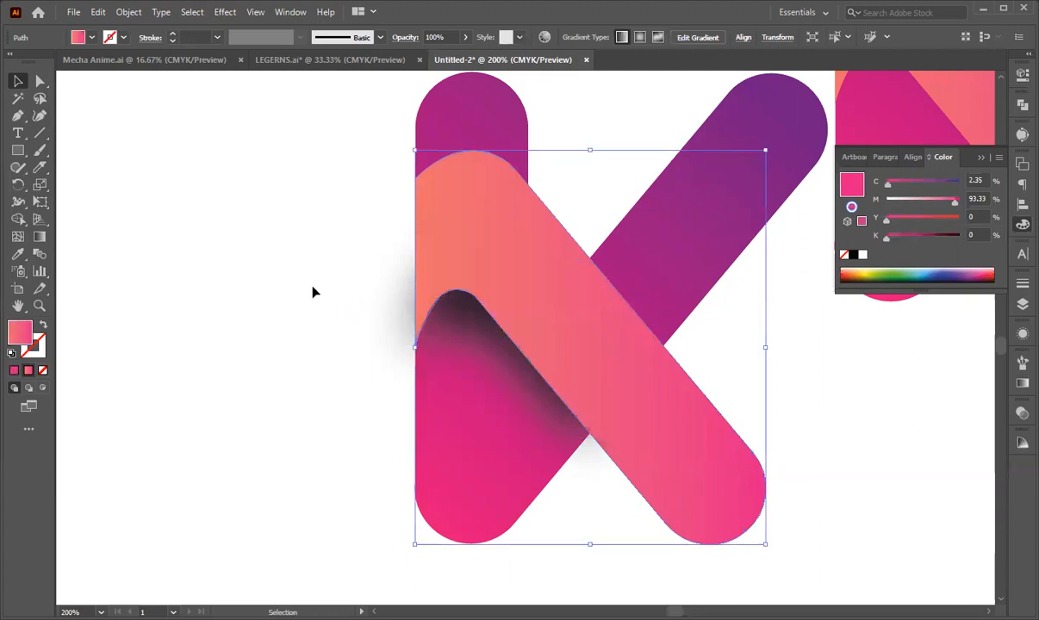
left_click(358, 355)
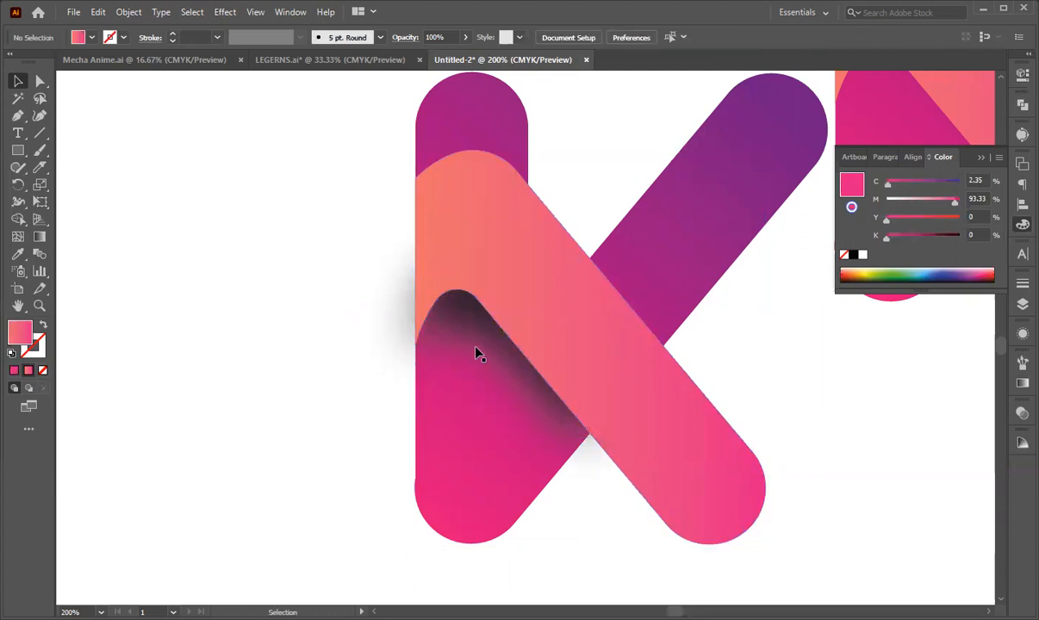
- Move the orange bar aside to expose the blurred shadow, then undo the move
left_click_drag(451, 219, 208, 258)
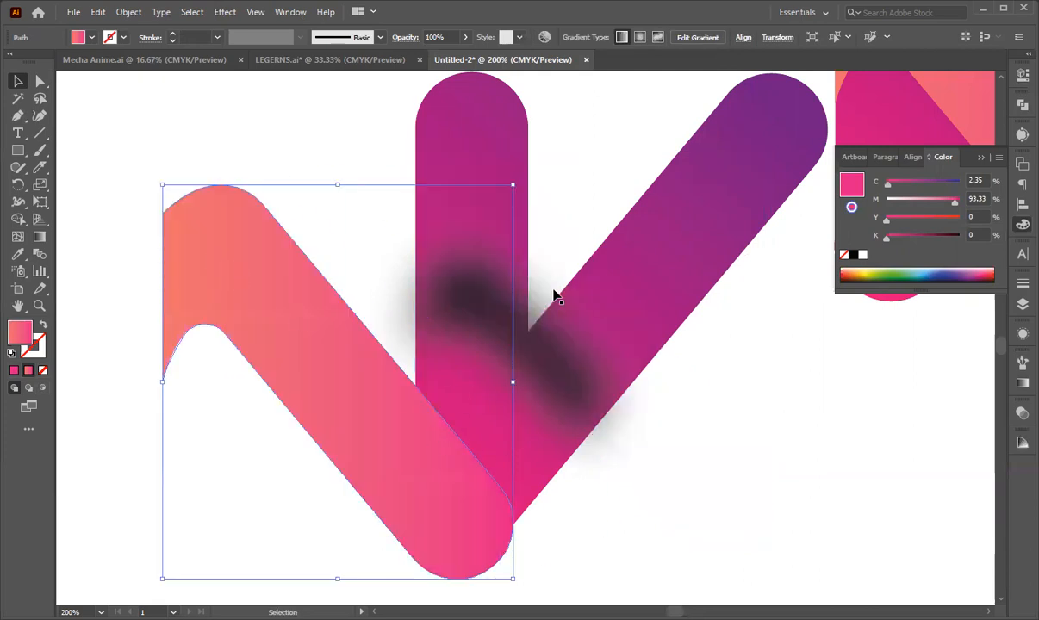
key("ctrl+z")
key("z")
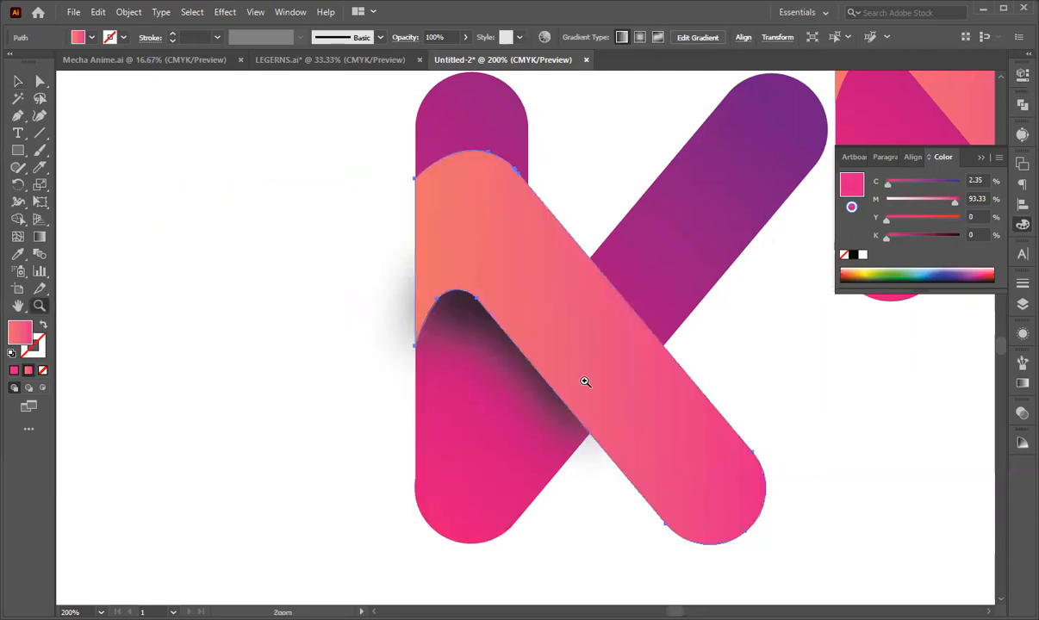
left_click(769, 380)
key("v")
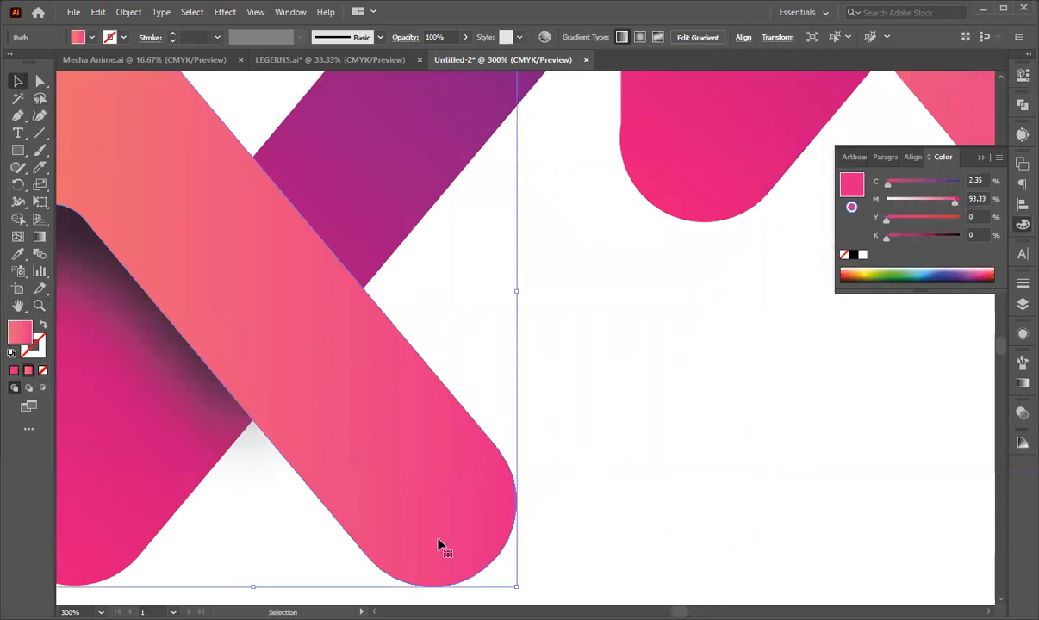
- Nudge the blurred shadow shape upward beneath the orange bar to narrow its visible part on the pink bar
left_click(215, 401)
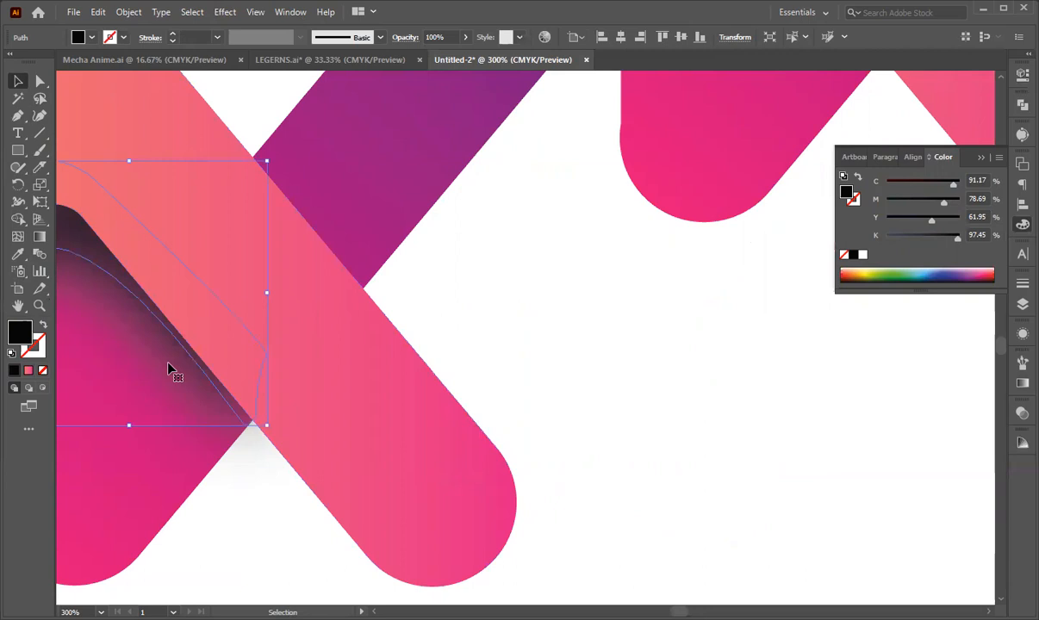
key("ctrl+minus")
key("a")
scroll(164, 375, "left", 1)
key("v")
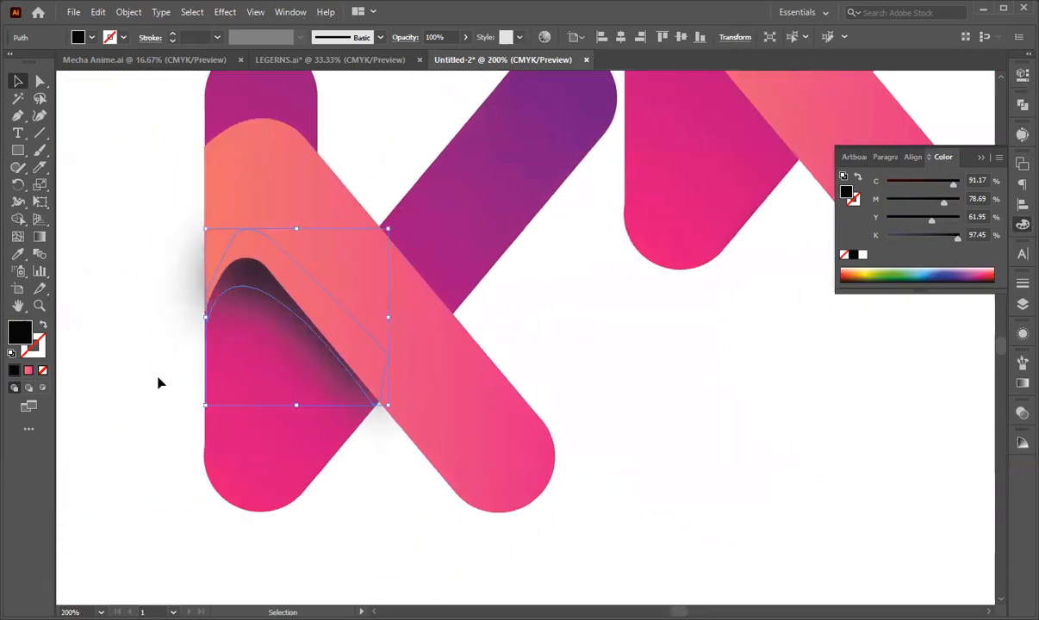
key("Up")
key("Up")
key("Up")
key("Up")
key("Up")
key("Up")
key("Up")
key("Up")
key("Up")
key("Up")
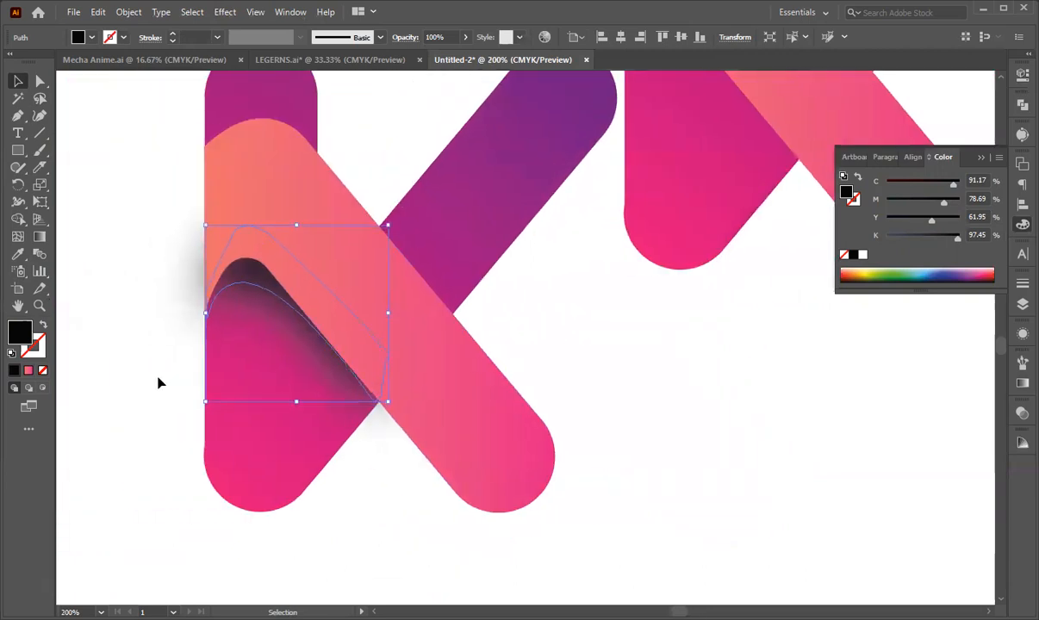
key("Up")
key("Up")
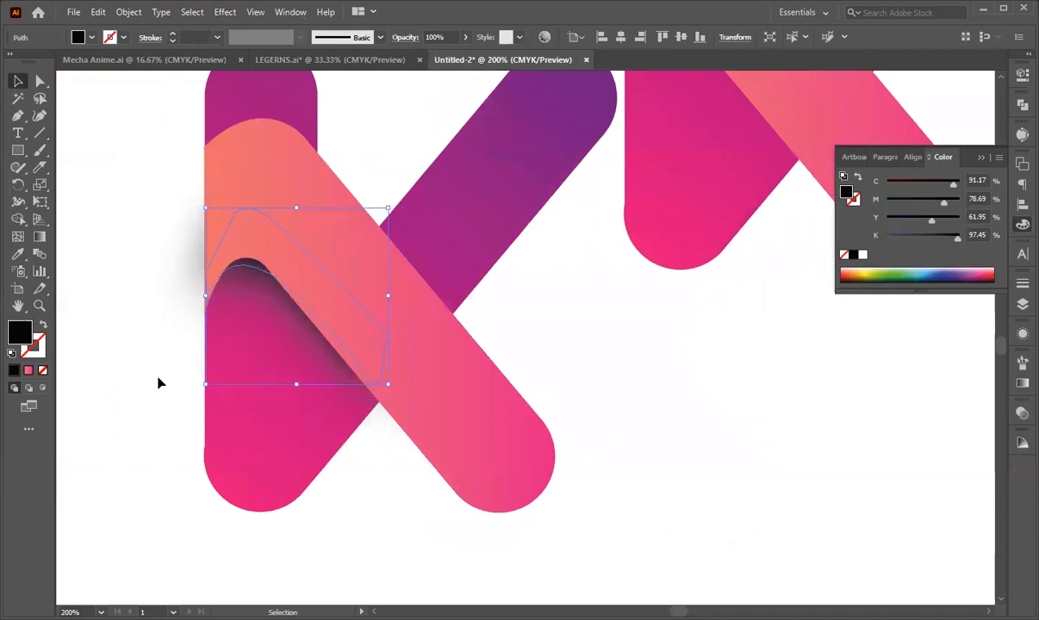
left_click(124, 427)
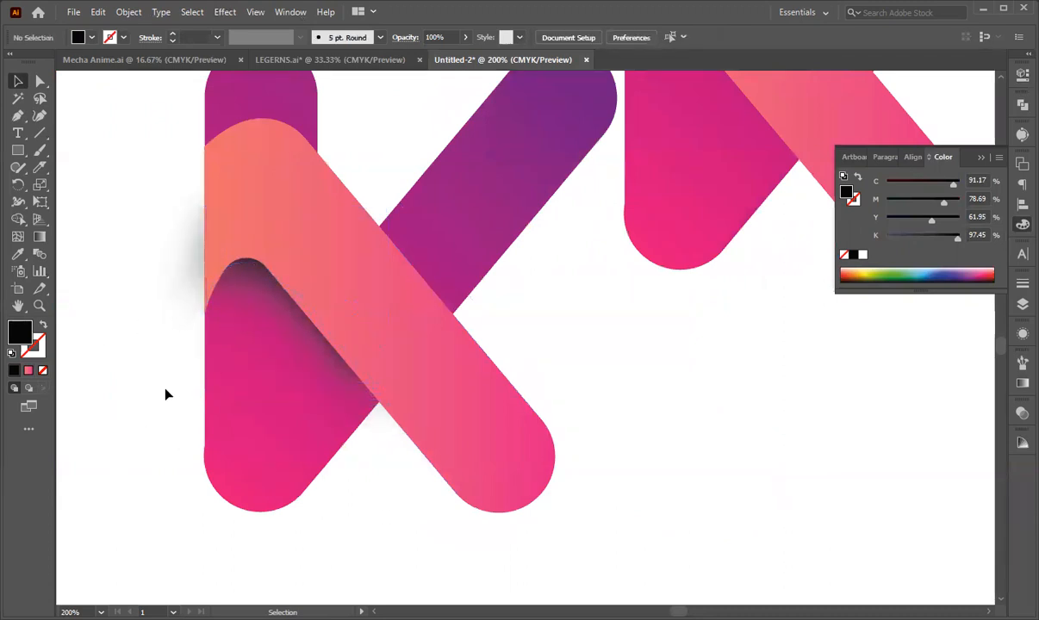
- Nudge the blurred shadow shape back down by 4 px
left_click(254, 290)
key("Down")
key("Down")
key("Down")
key("Down")
left_click(633, 383)
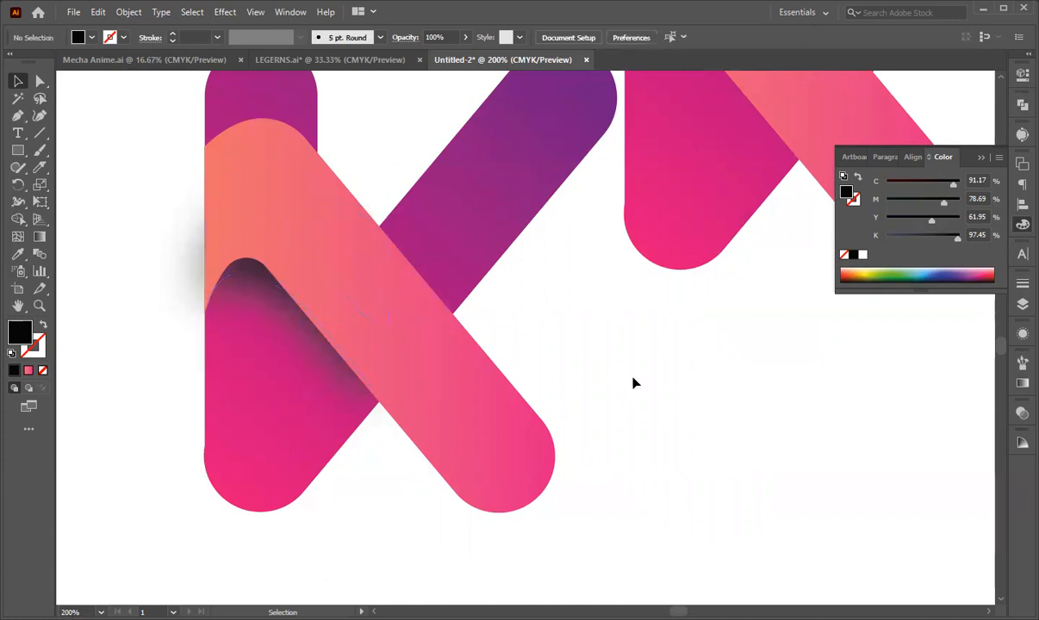
- Try several opacities for the blurred shadow shape, including 0% and 50%
left_click(228, 339)
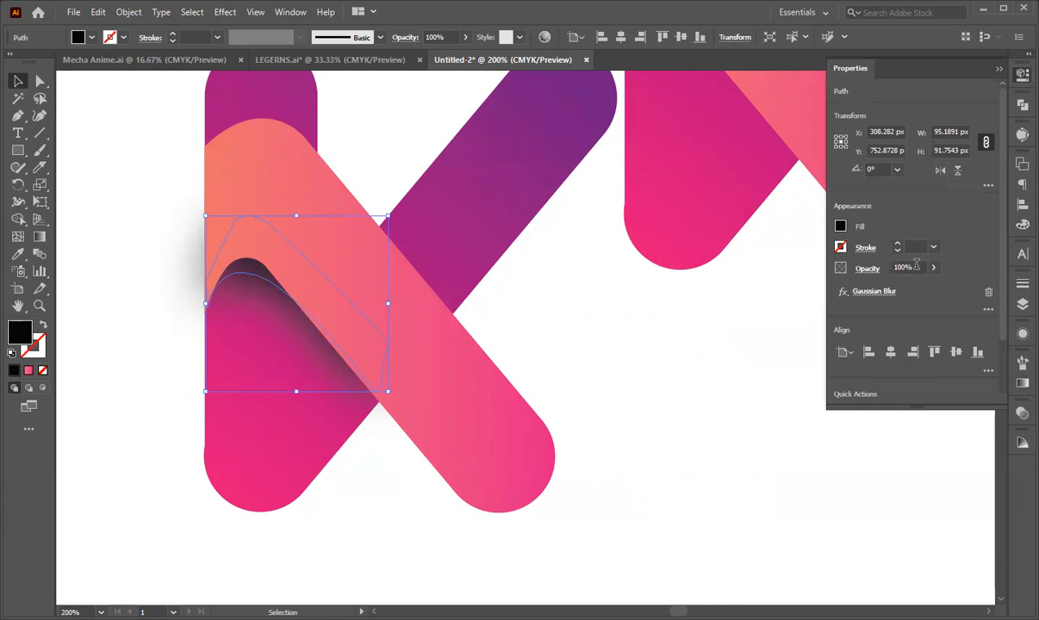
left_click(915, 266)
type("90")
key("Return")
type("0")
key("Return")
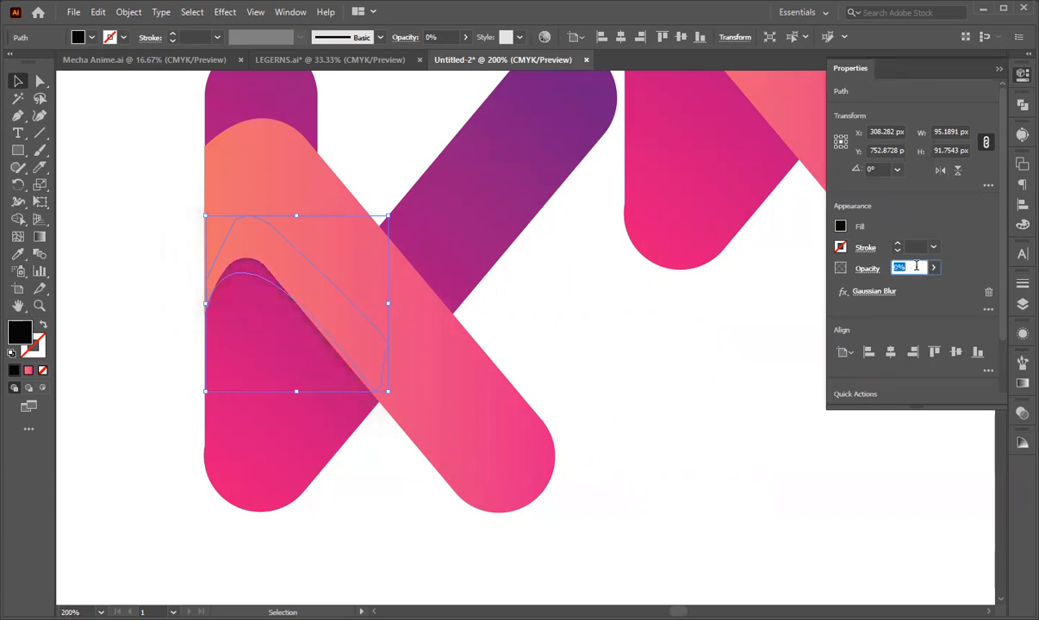
type("10")
key("Return")
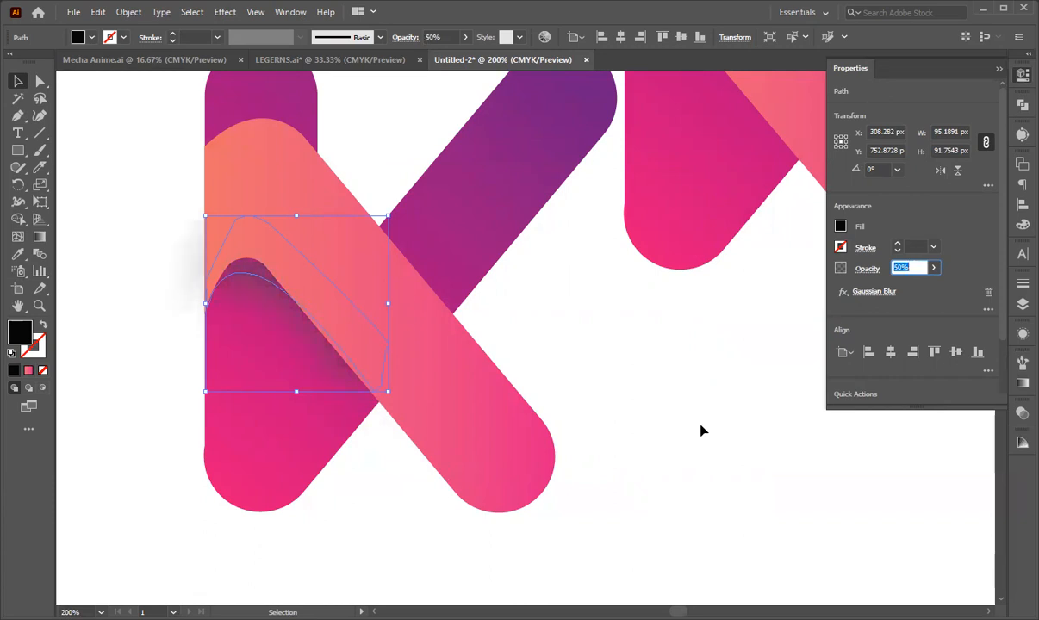
left_click(650, 454)
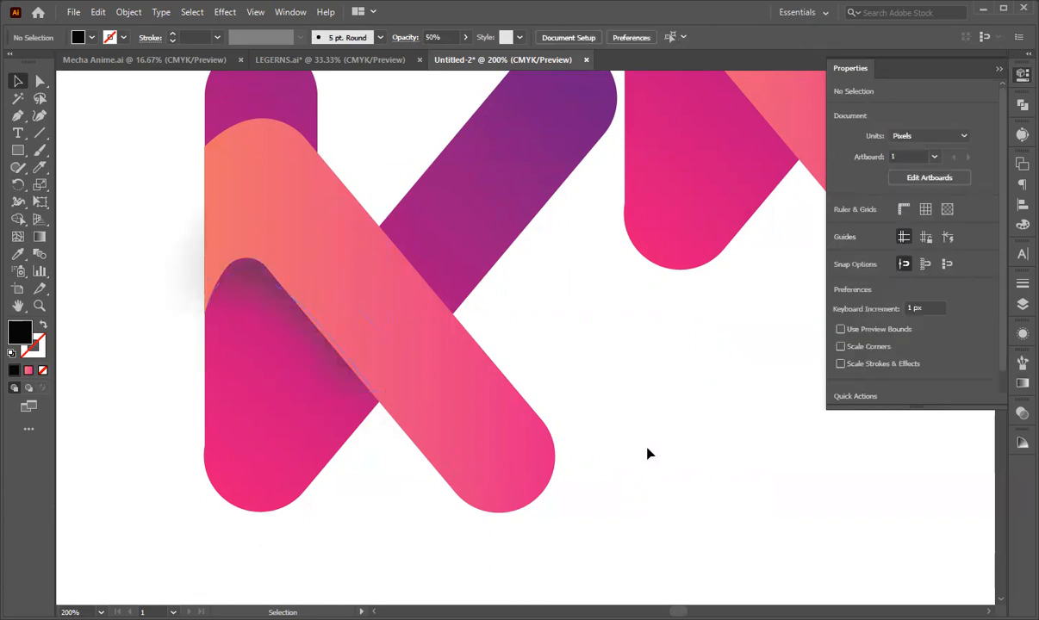
- Set the blurred shadow shape's opacity to 70%
left_click(258, 304)
left_click(908, 268)
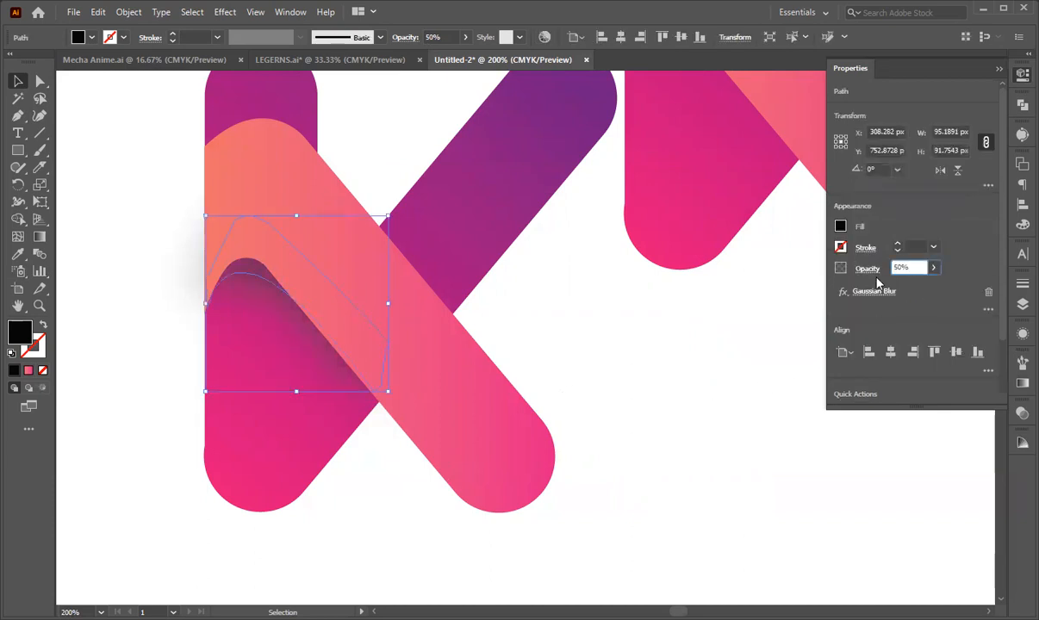
left_click(617, 407)
- Arrange the two K logos side by side on the artboard, the plain K to the left of the shadowed one
scroll(496, 487, "down", 4)
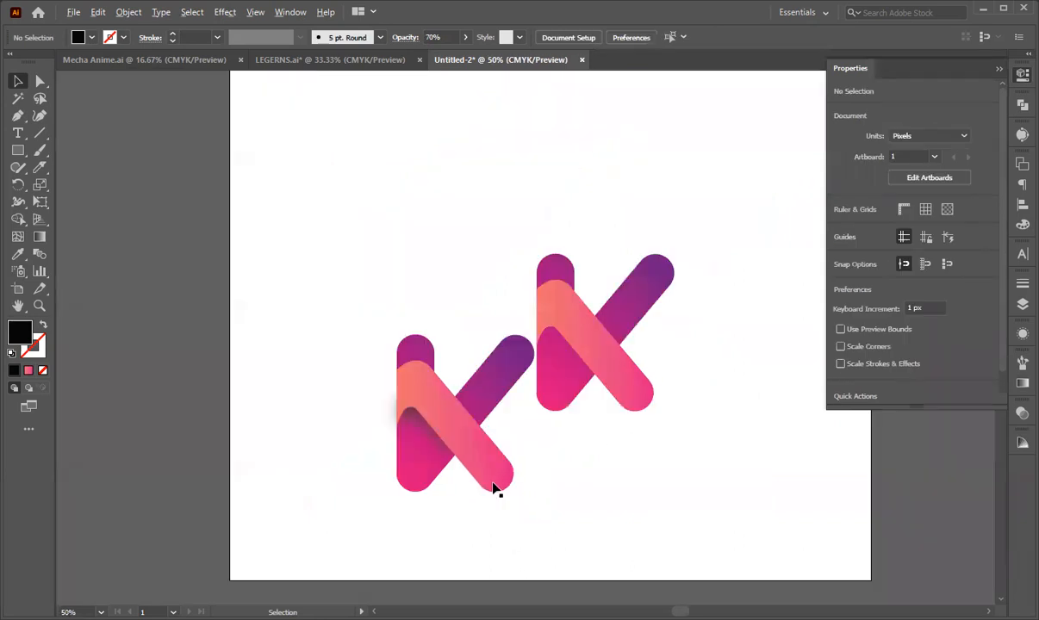
left_click_drag(563, 395, 402, 337)
left_click(284, 379)
left_click_drag(378, 425, 459, 507)
left_click_drag(468, 448, 537, 330)
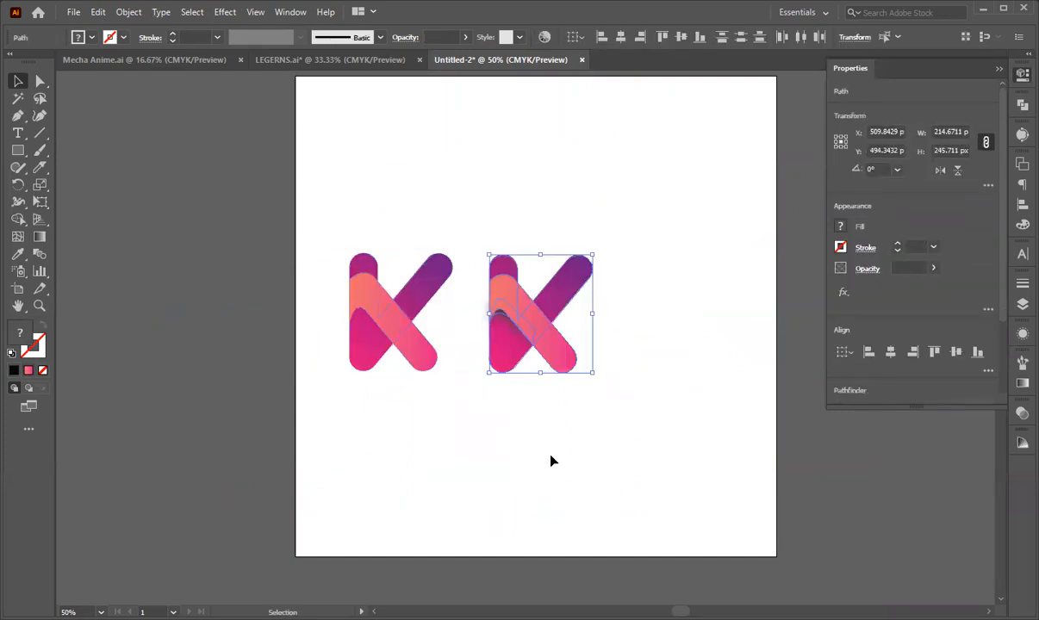
left_click(433, 462)
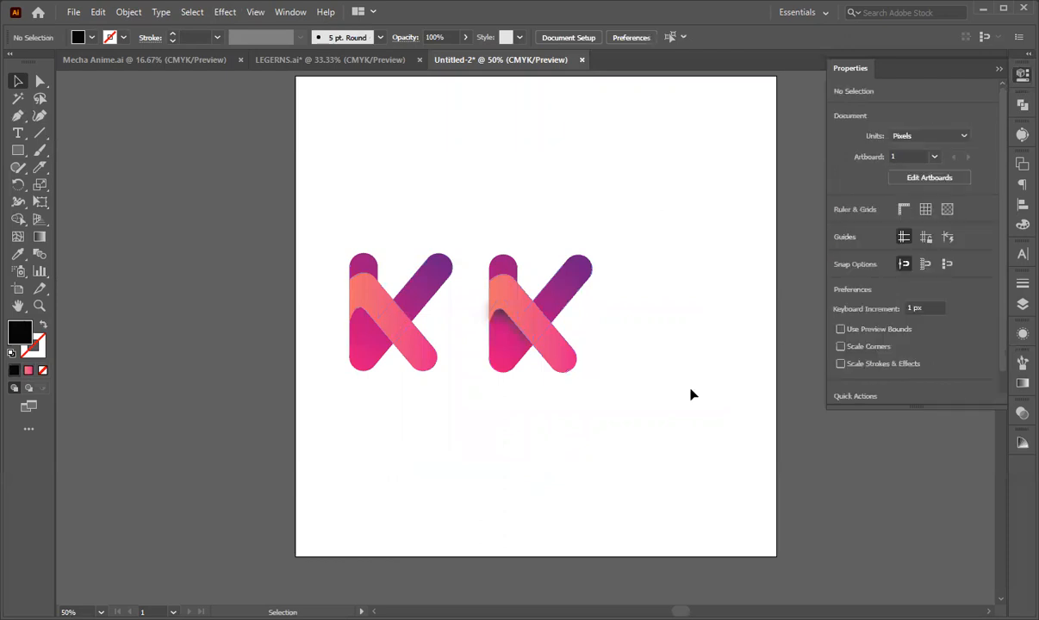
- Move the plain K off the artboard's left side and group all shapes of the shadowed K
left_click_drag(281, 222, 170, 380)
left_click(539, 314)
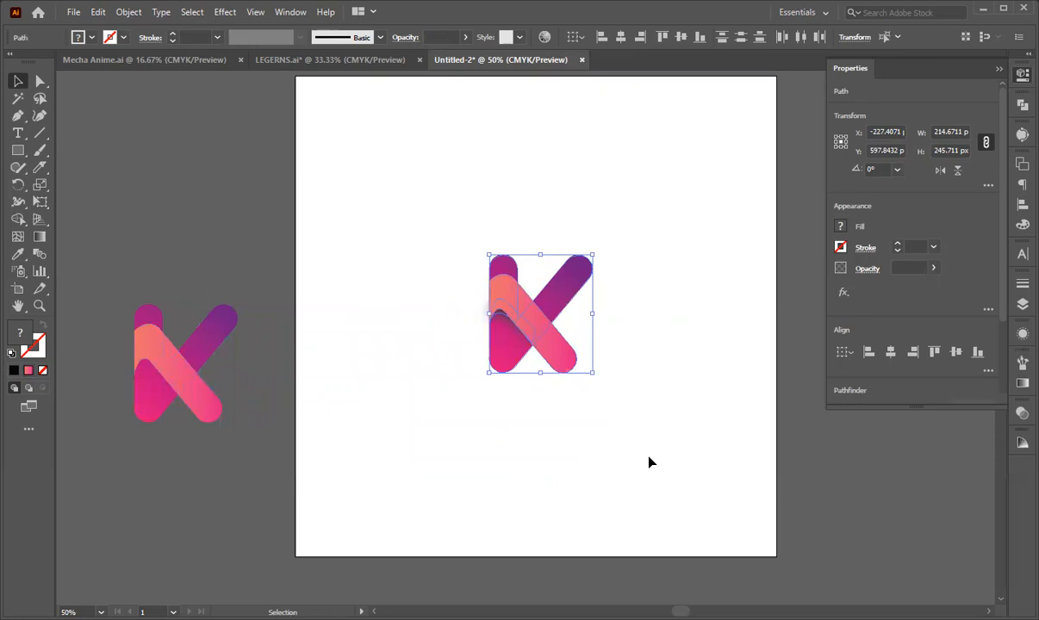
key("a")
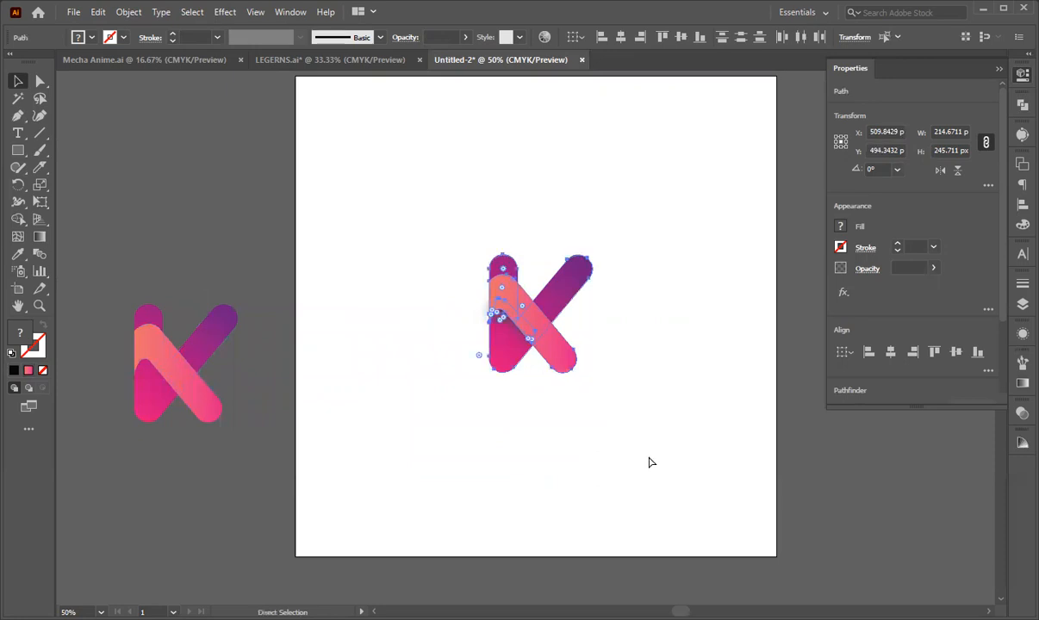
key("v")
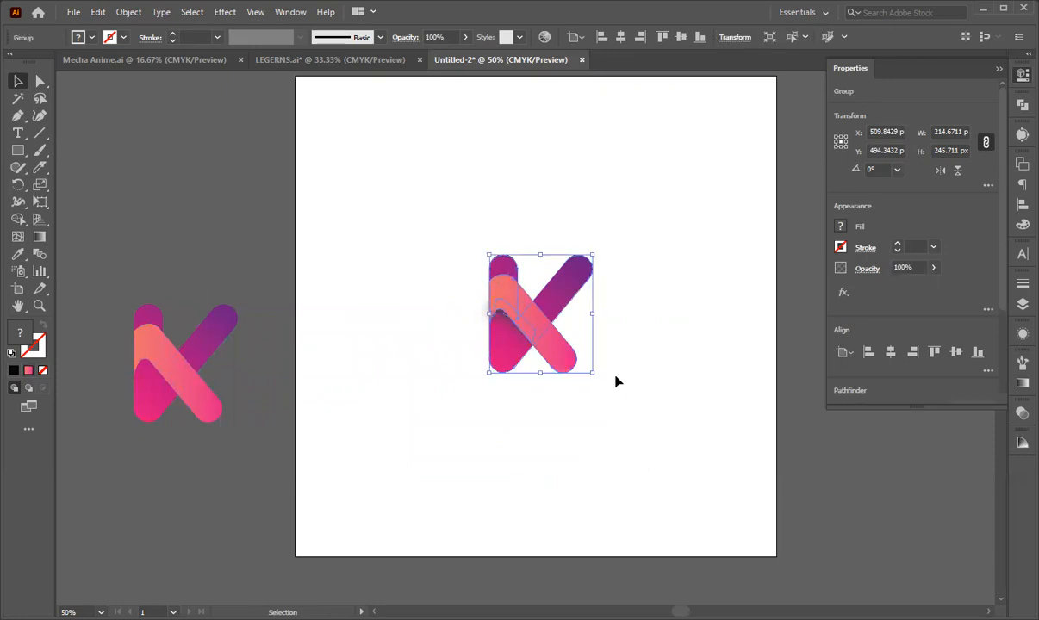
- Enlarge the shadowed K proportionally to about 335 × 384 px near the middle of the artboard
left_click_drag(591, 366, 599, 410)
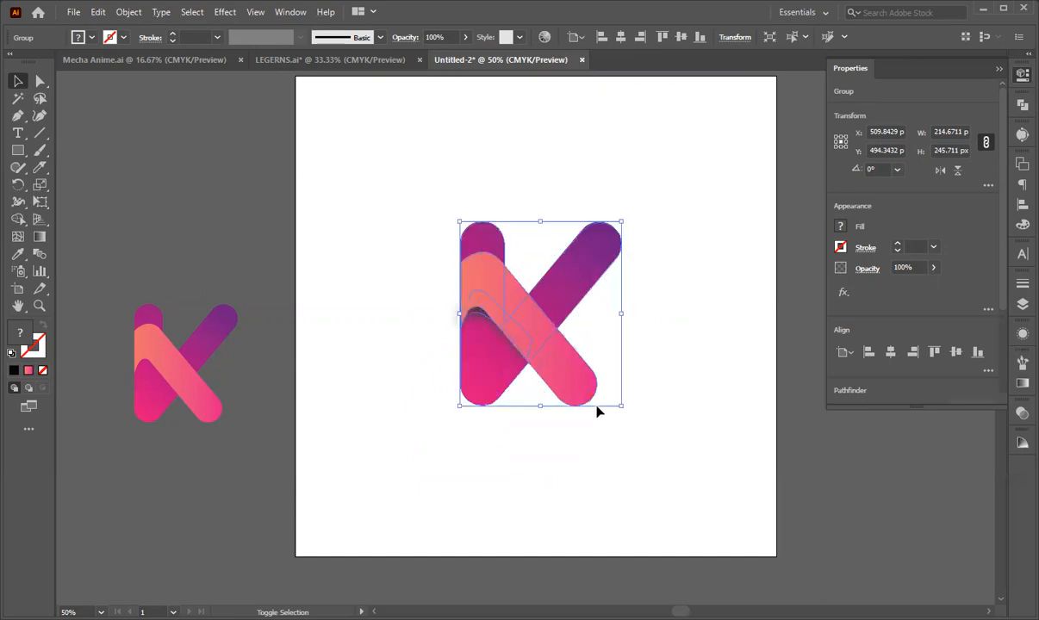
scroll(484, 355, "up", 2)
left_click_drag(484, 443, 484, 427)
left_click(425, 453)
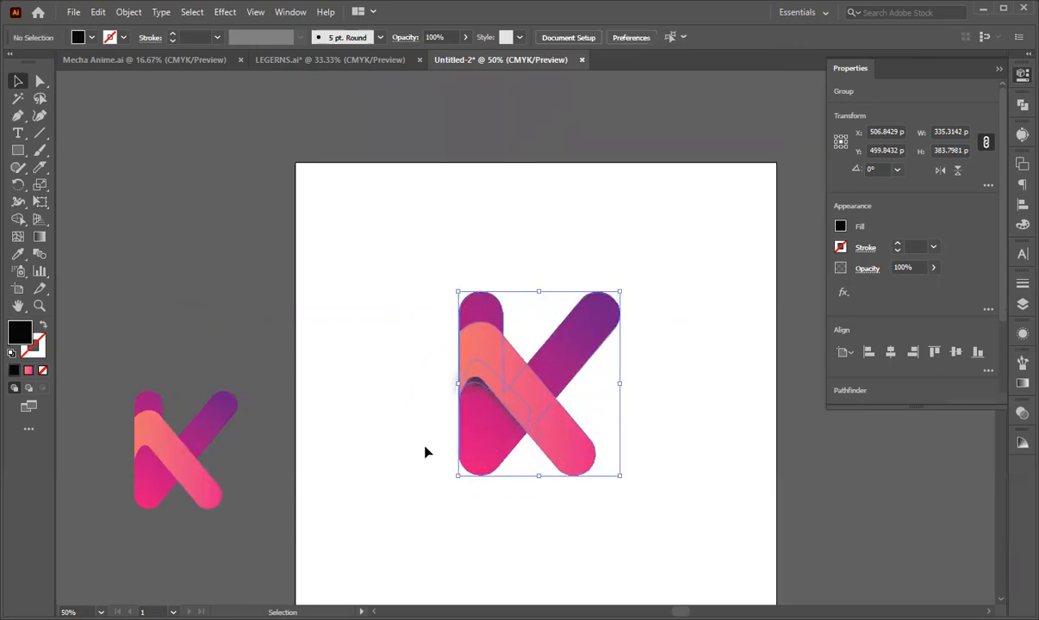
- Centre the shadowed K horizontally and vertically on the artboard
left_click(529, 395)
left_click(891, 352)
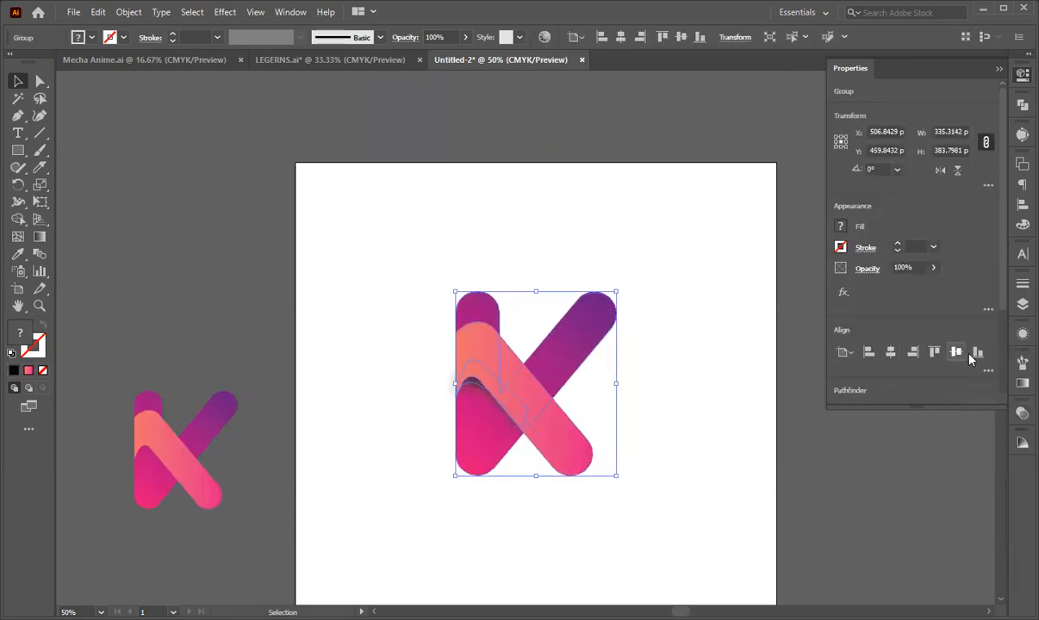
left_click(956, 352)
left_click(708, 454)
scroll(708, 455, "down", 3)
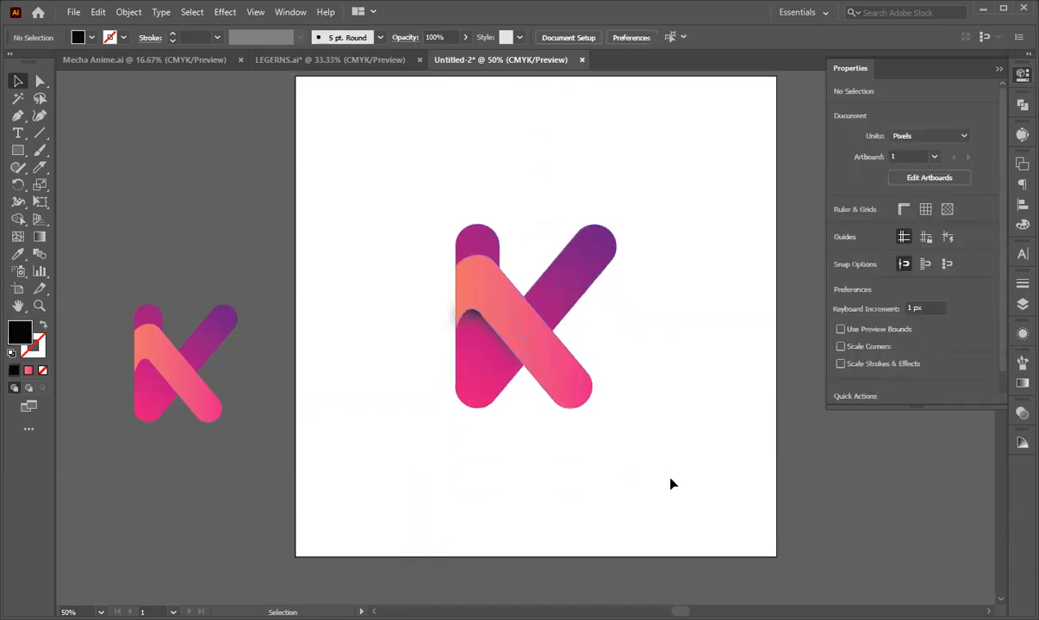
- Try placing the shadowed K higher on the artboard, at a Y position of 390 px
scroll(655, 479, "up", 2)
left_click(539, 395)
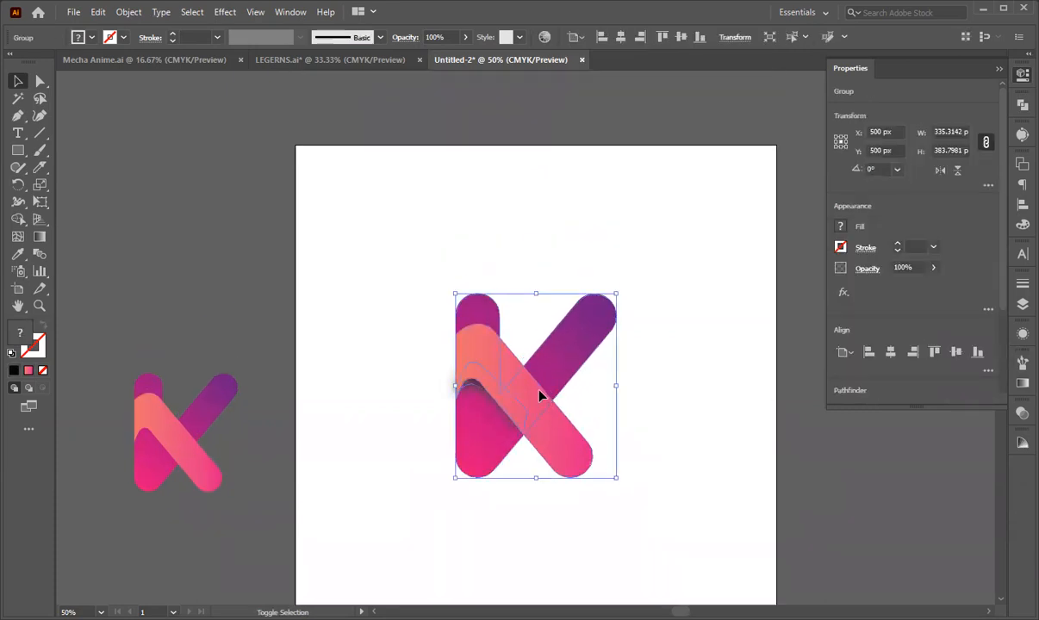
key("Up")
key("Up")
key("Up")
key("Up")
key("Up")
key("Up")
key("Up")
key("Up")
key("Up")
key("Up")
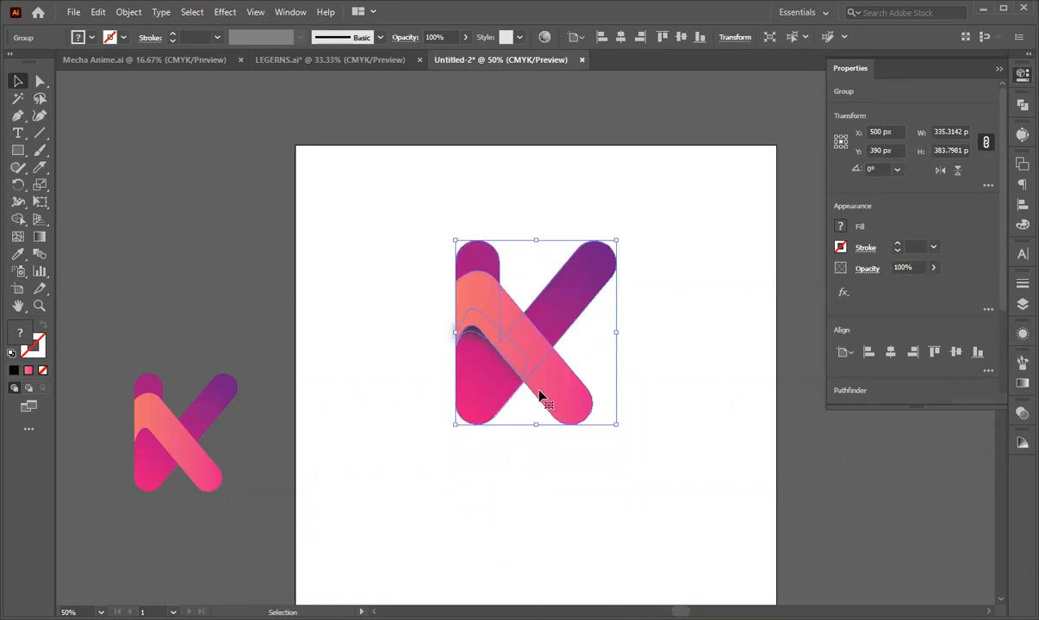
left_click(473, 463)
scroll(474, 462, "down", 2)
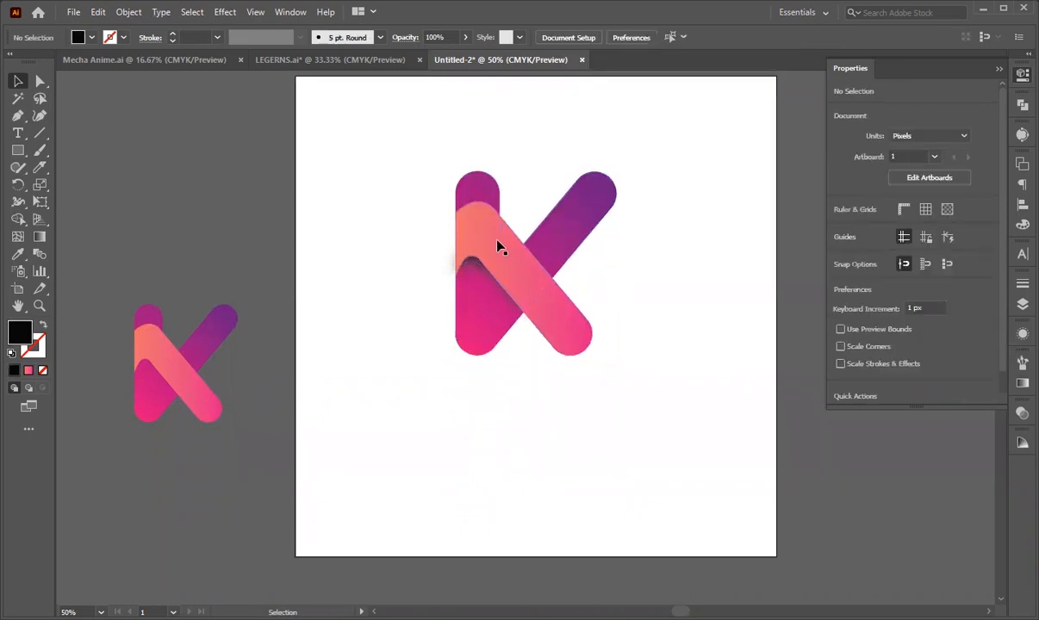
- Narrow the shadowed K to about 332 px wide and recentre it on the artboard
scroll(498, 247, "up", 2)
left_click(564, 361)
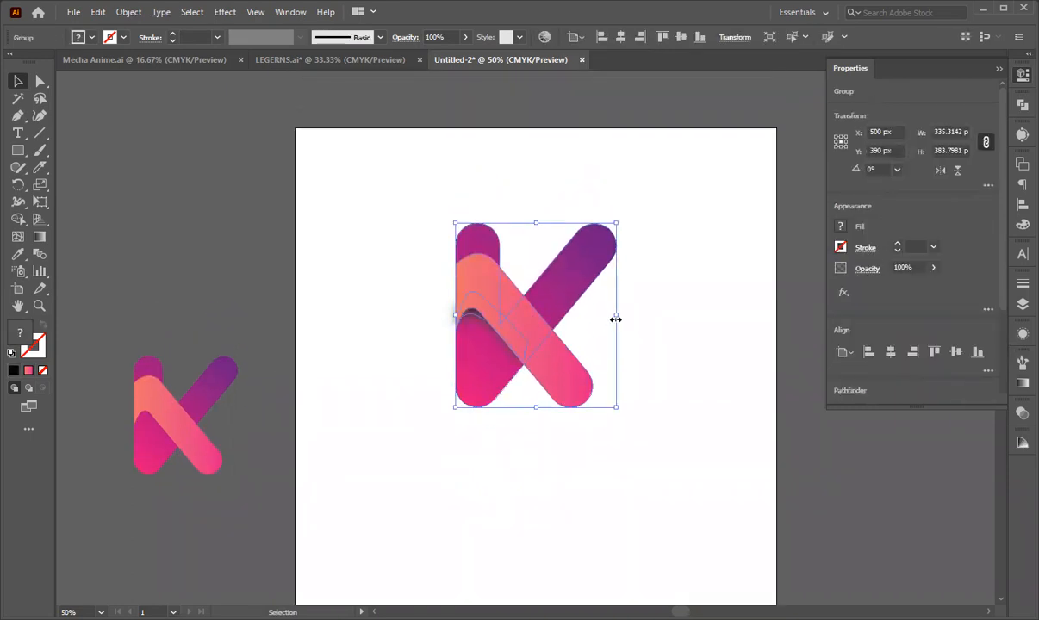
left_click(642, 346)
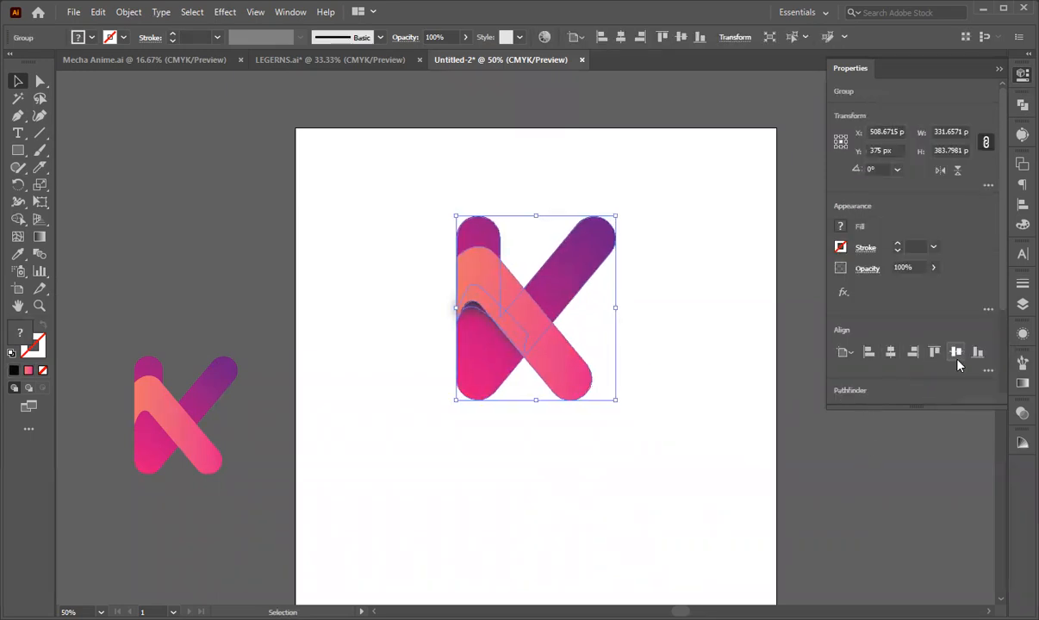
left_click(956, 354)
left_click(749, 455)
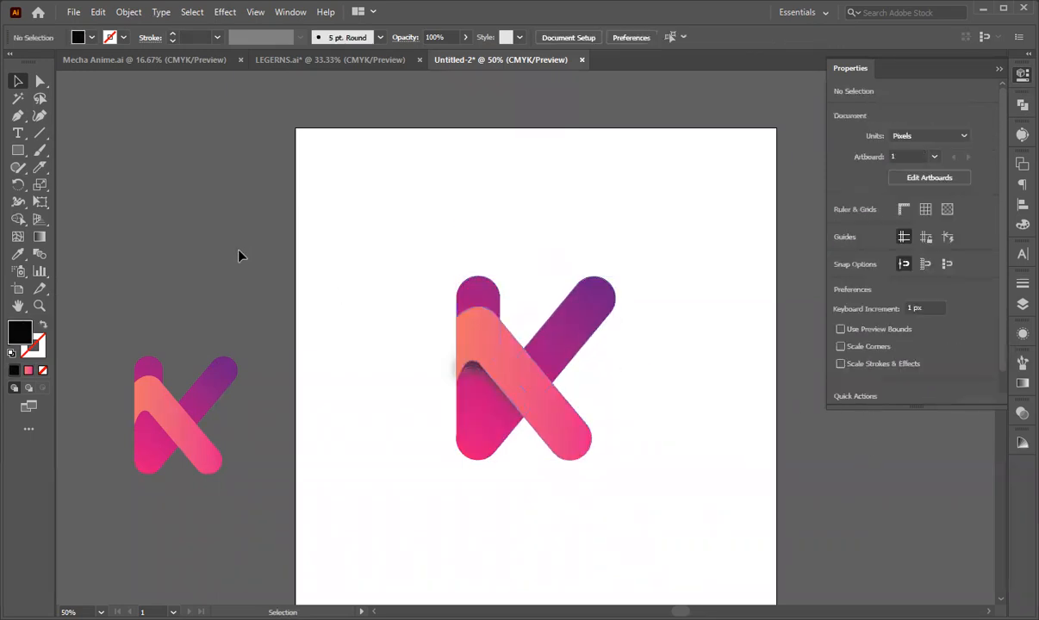
- Draw a black rectangle in the artboard's upper-left area and set its size to 1000 × 1000 px with unlinked proportions
left_click(17, 150)
left_click_drag(351, 204, 385, 272)
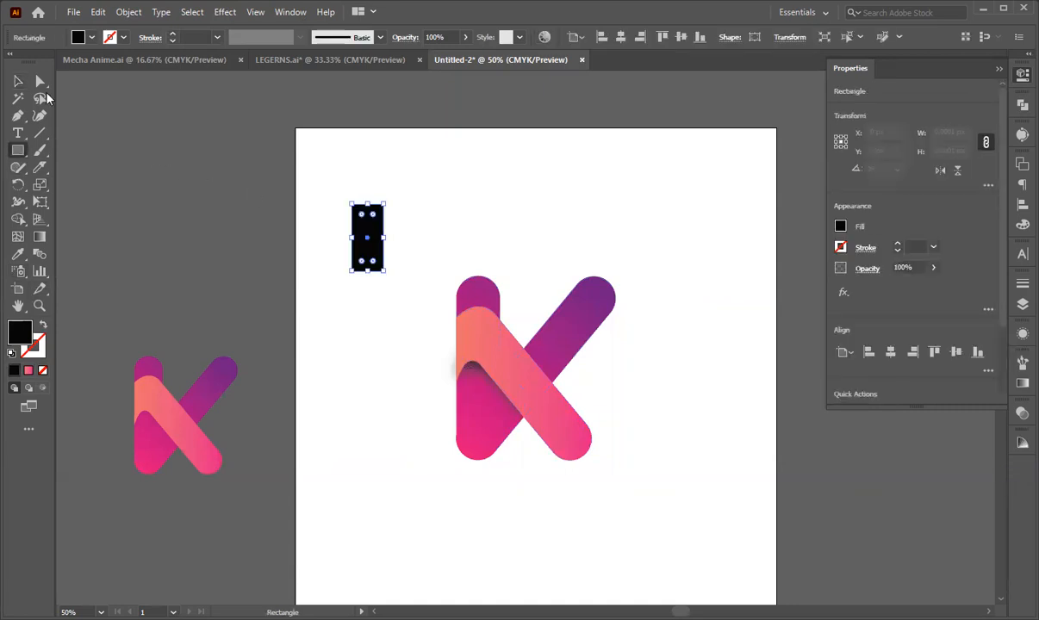
left_click(17, 80)
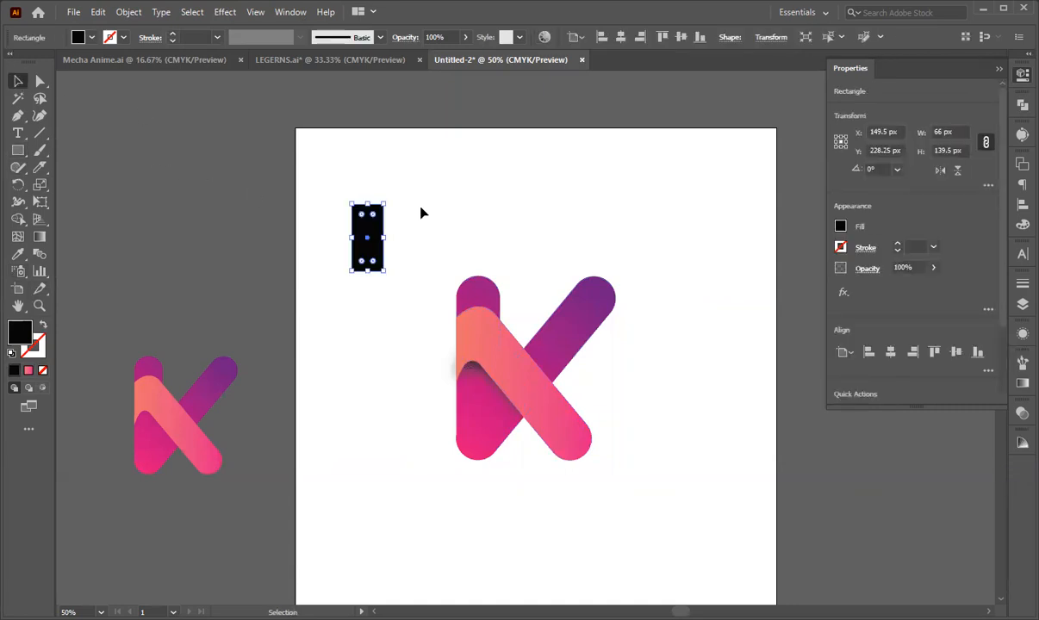
left_click(943, 133)
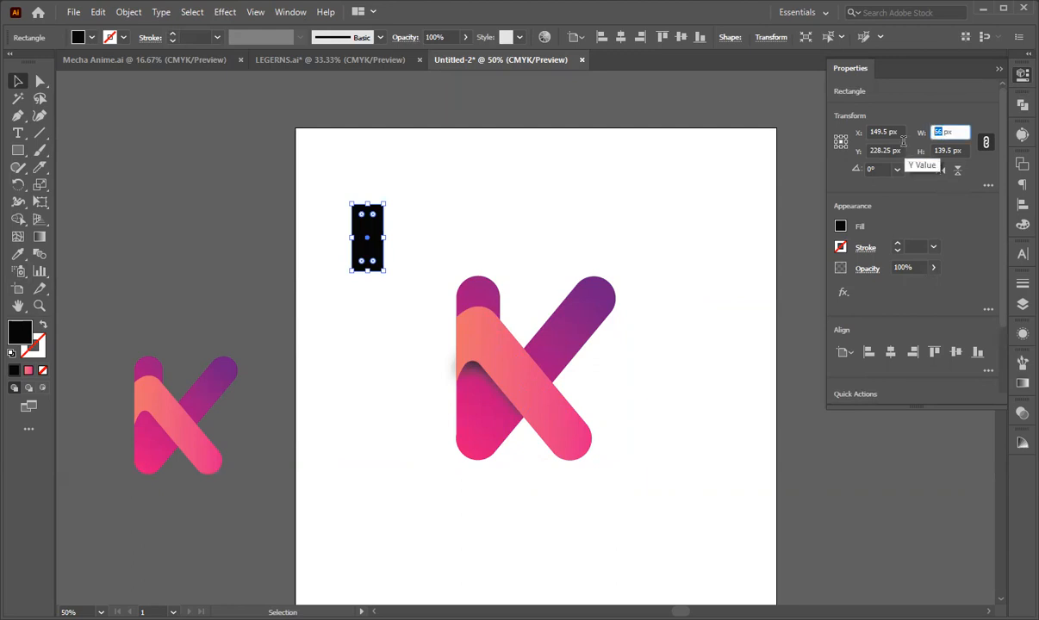
type("1000")
key("Return")
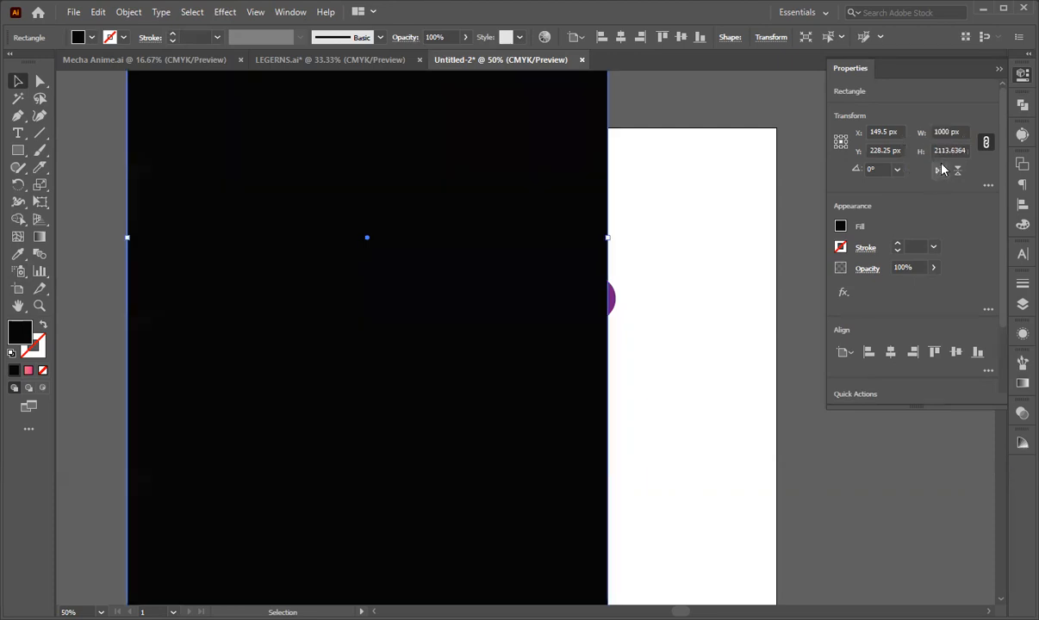
left_click(987, 142)
left_click(948, 151)
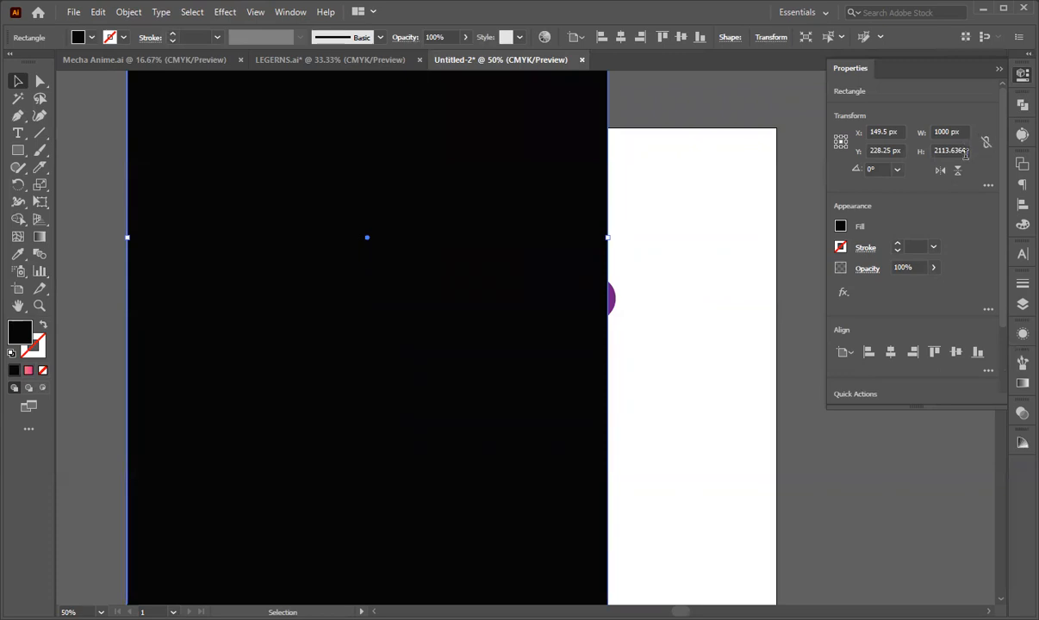
type("1000")
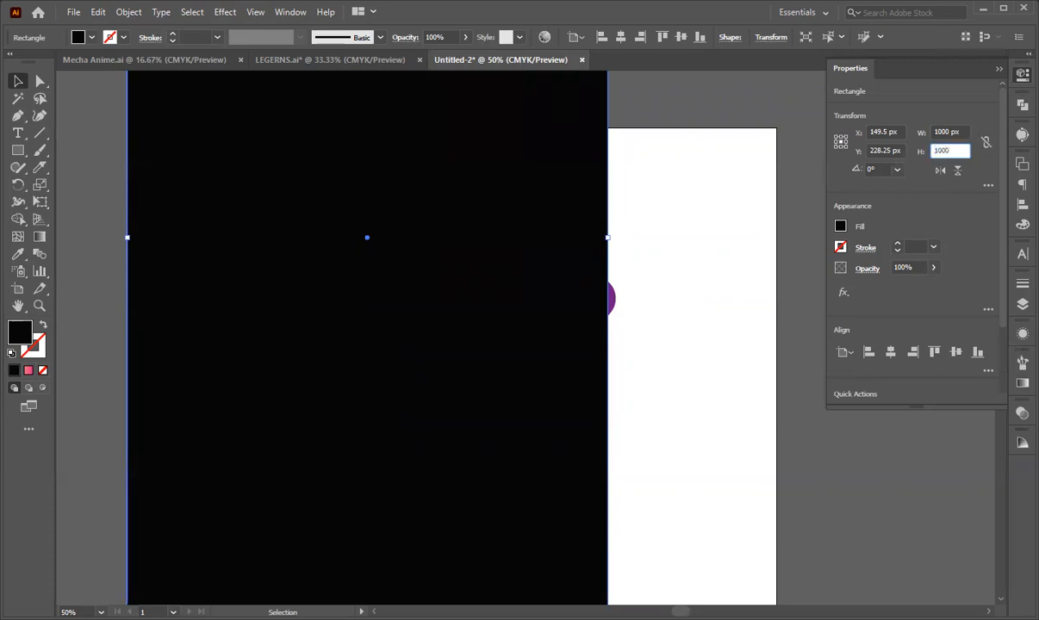
key("Return")
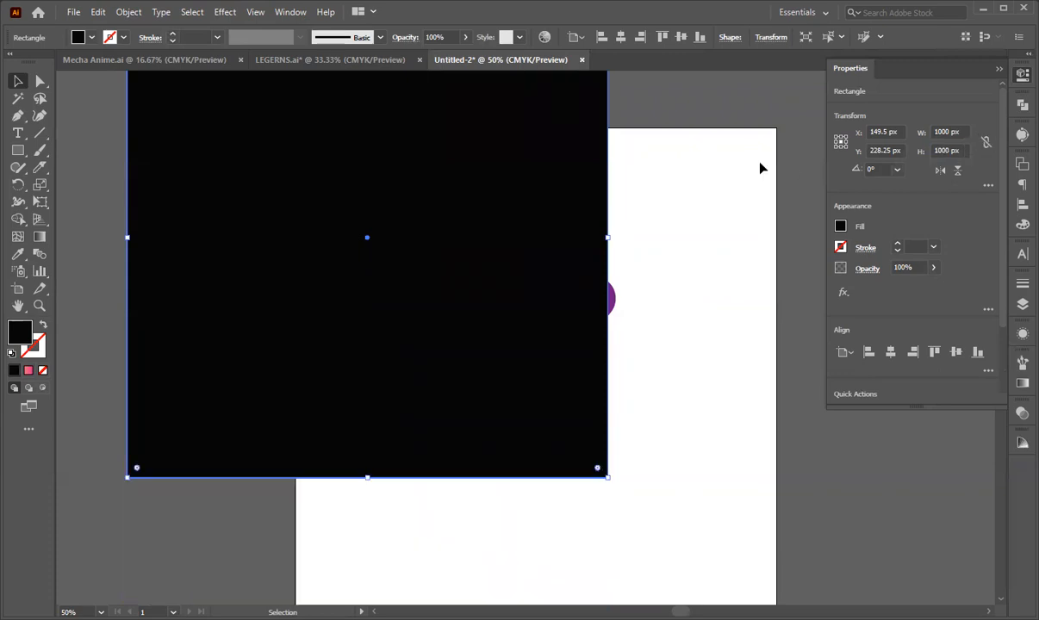
- Centre the black square horizontally and vertically so that it covers the artboard
left_click_drag(612, 322, 728, 435)
key("ctrl+z")
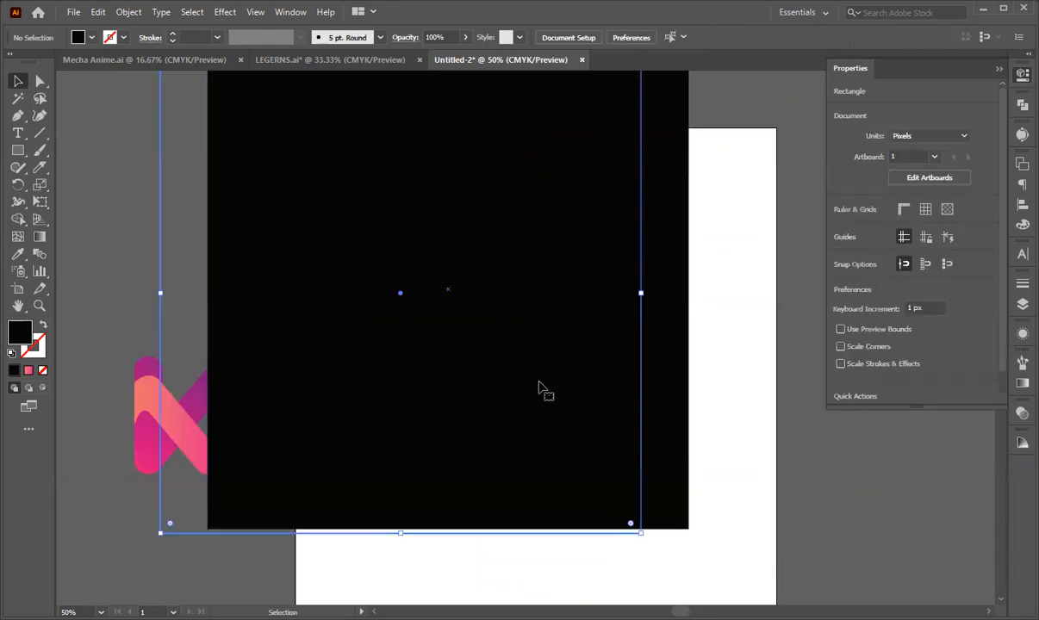
left_click(890, 351)
left_click(956, 351)
left_click(956, 352)
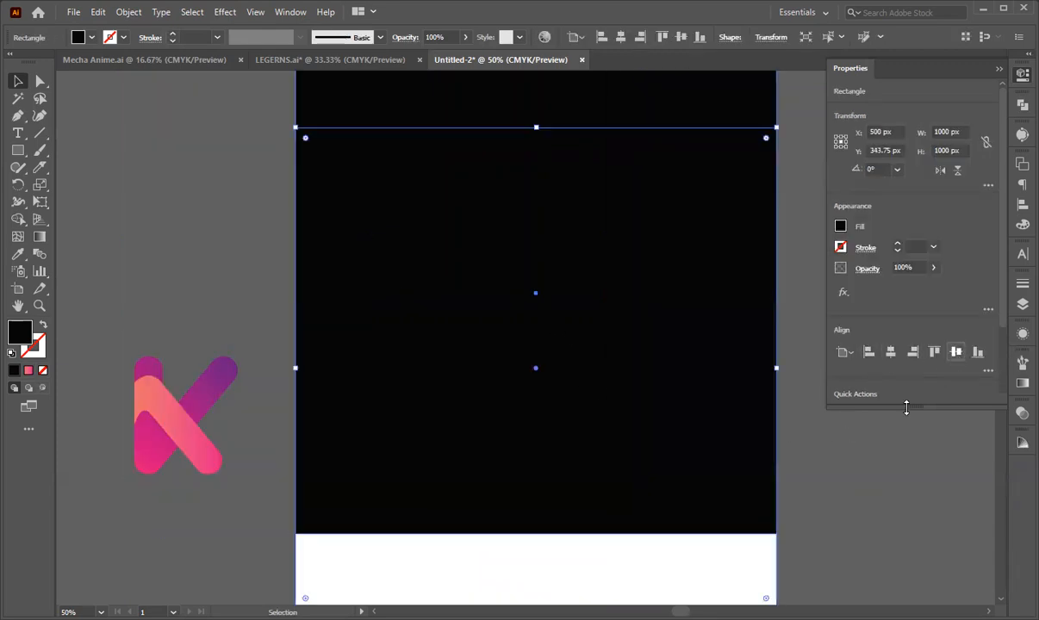
- Send the black square behind the shadowed K as its background, leaving the square selected
left_click(799, 397)
left_click(691, 424)
key("ctrl+shift+bracketleft")
left_click(265, 452)
left_click(366, 483)
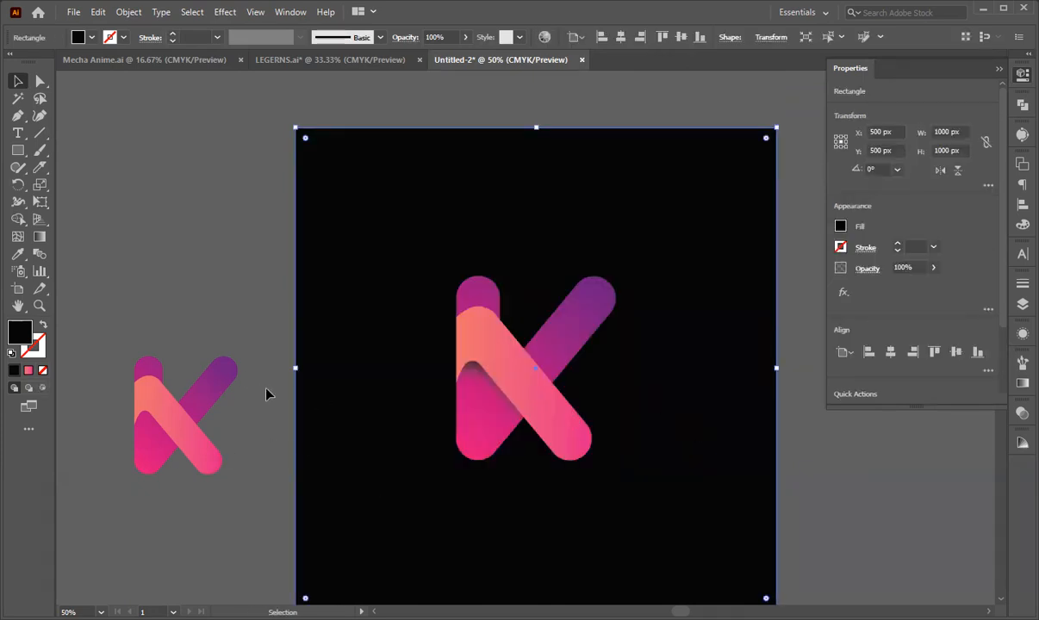
- Fill the background square with the dark violet sampled from the fourth swatch in the gradient palette's second row
scroll(266, 394, "down", 1)
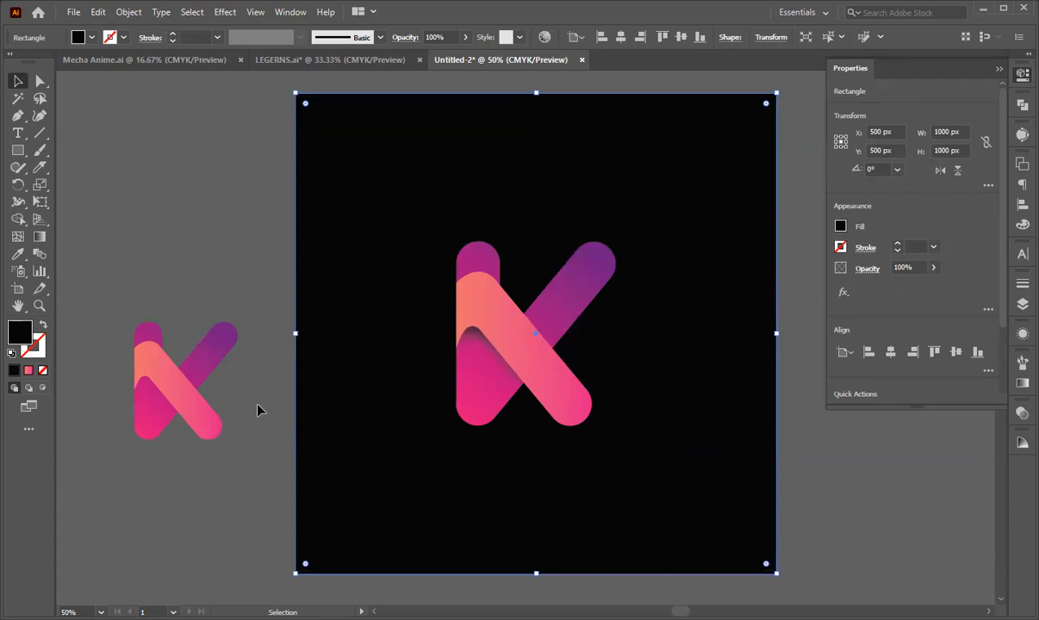
scroll(242, 380, "down", 4)
scroll(246, 371, "up", 3)
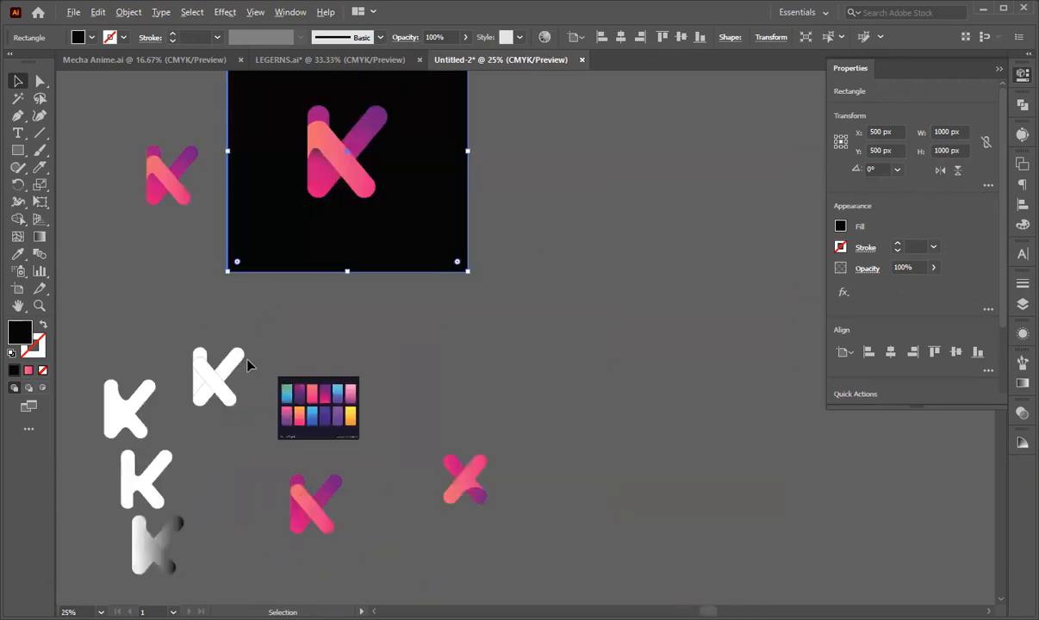
scroll(319, 414, "up", 5)
scroll(338, 361, "down", 2)
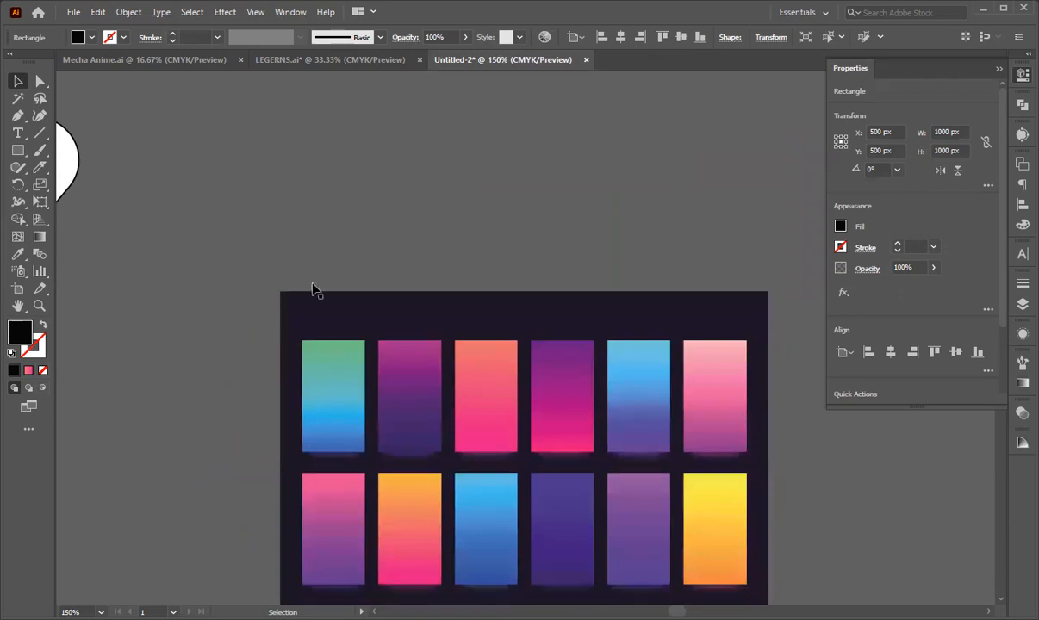
scroll(418, 476, "down", 2)
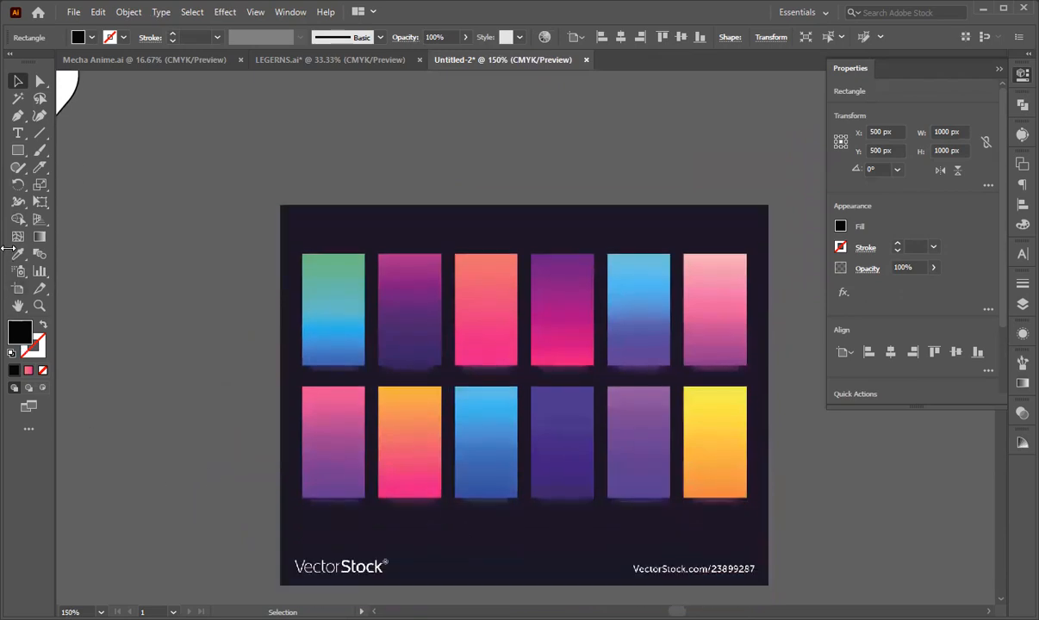
left_click(18, 254)
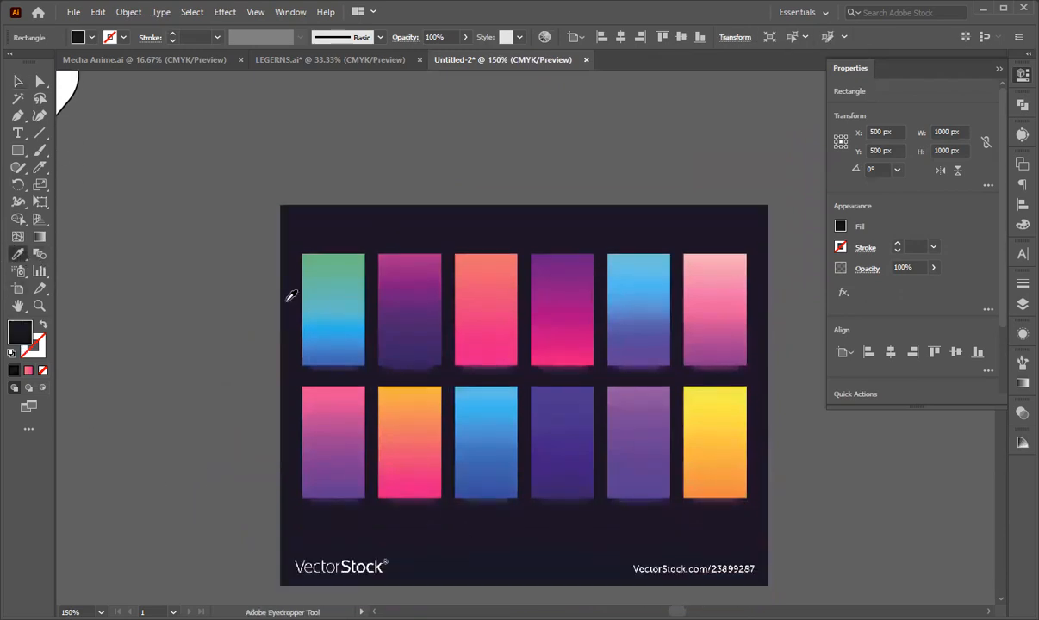
left_click(561, 461)
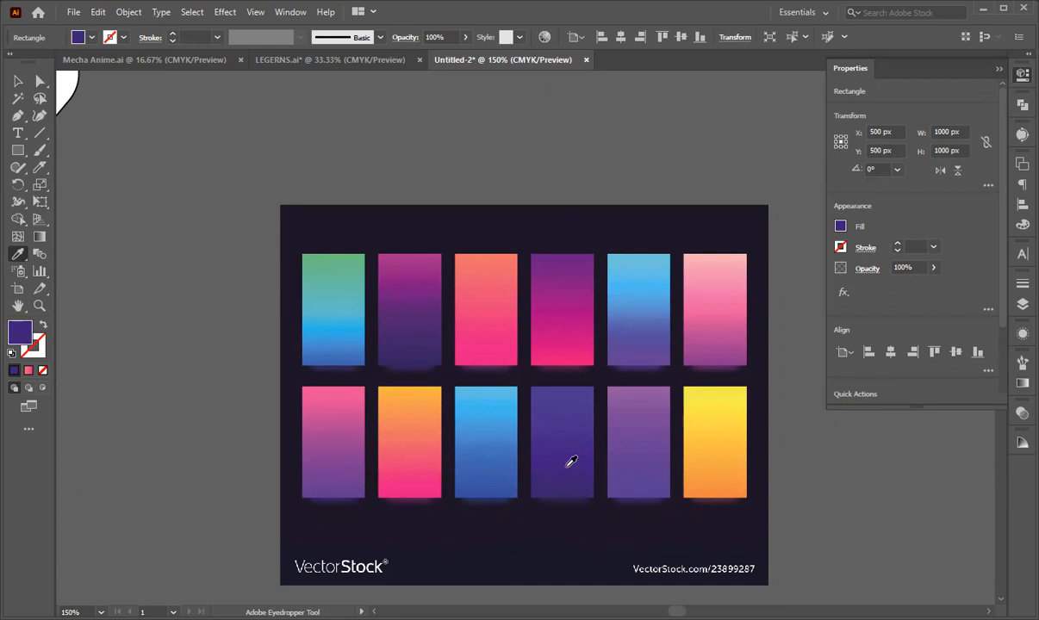
scroll(536, 452, "down", 4)
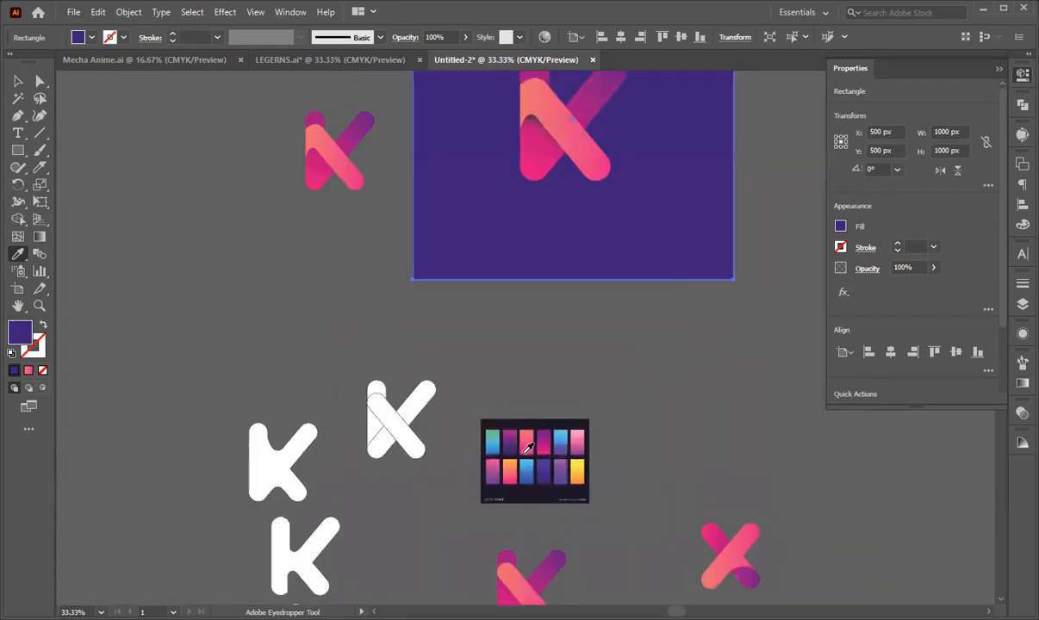
scroll(528, 447, "up", 5)
- Darken the background square's fill to a deep navy violet, #0c0433, and deselect it
left_click(17, 80)
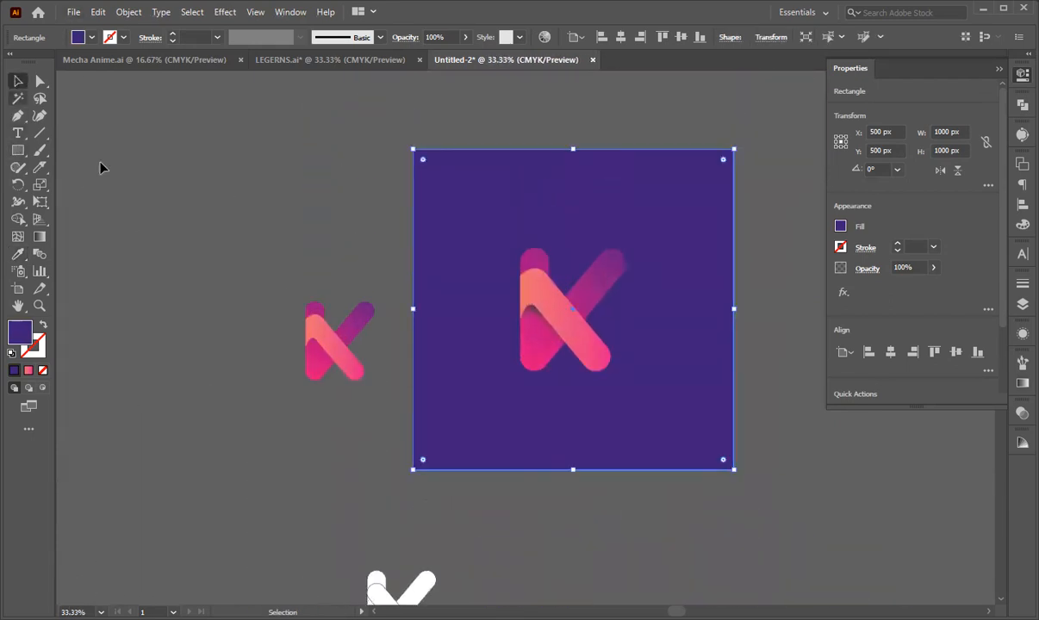
double_click(17, 341)
mouse_move(262, 386)
left_mouse_down()
mouse_move(281, 401)
mouse_move(267, 420)
left_mouse_up()
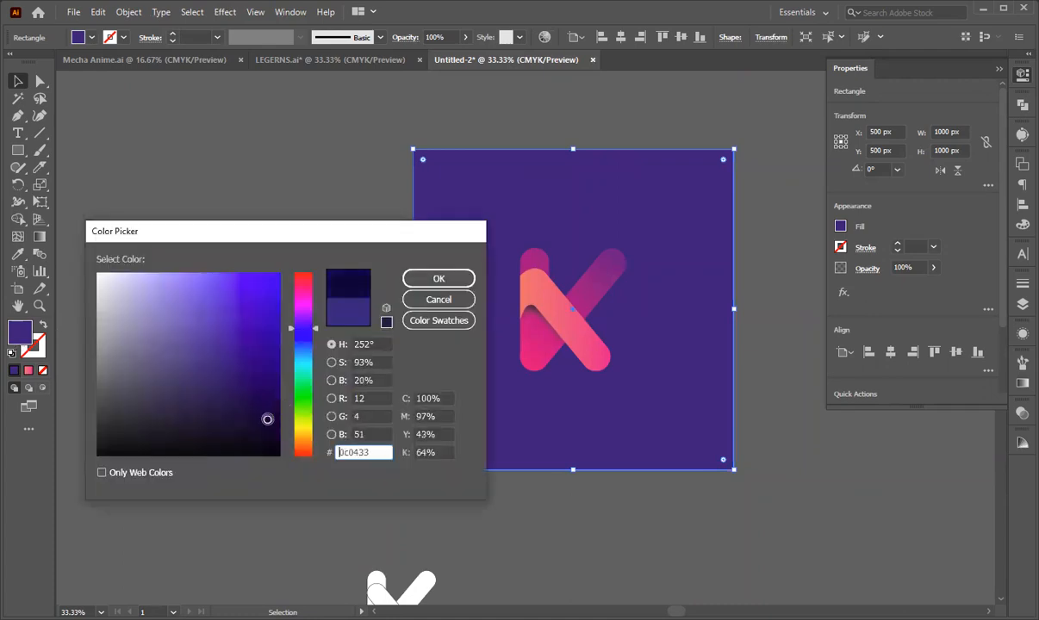
left_click(451, 285)
left_click(103, 401)
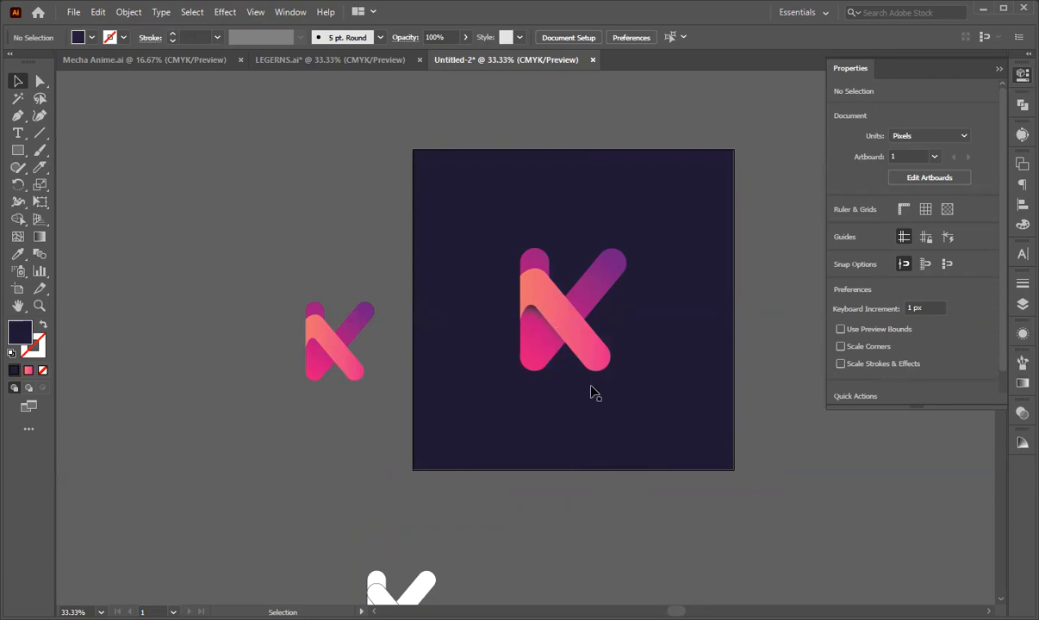
- Move the outlined white K and the plain gradient K farther left, roughly in line with the other K variations
scroll(591, 392, "down", 6)
left_click_drag(392, 345, 274, 286)
scroll(274, 286, "up", 2)
left_click(295, 195)
left_click_drag(333, 190, 336, 193)
left_click_drag(321, 160, 273, 160)
scroll(269, 271, "down", 10)
scroll(268, 329, "up", 9)
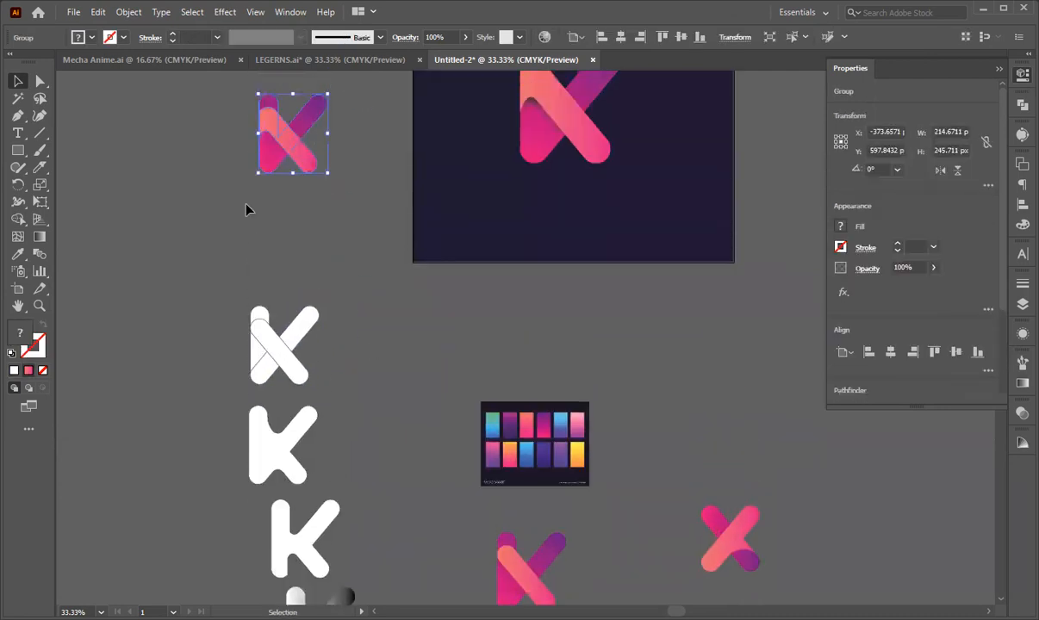
left_click(230, 136)
- Look over the finished K on its dark background, the other K variations and the gradient X mark
scroll(229, 139, "down", 3)
scroll(380, 275, "up", 6)
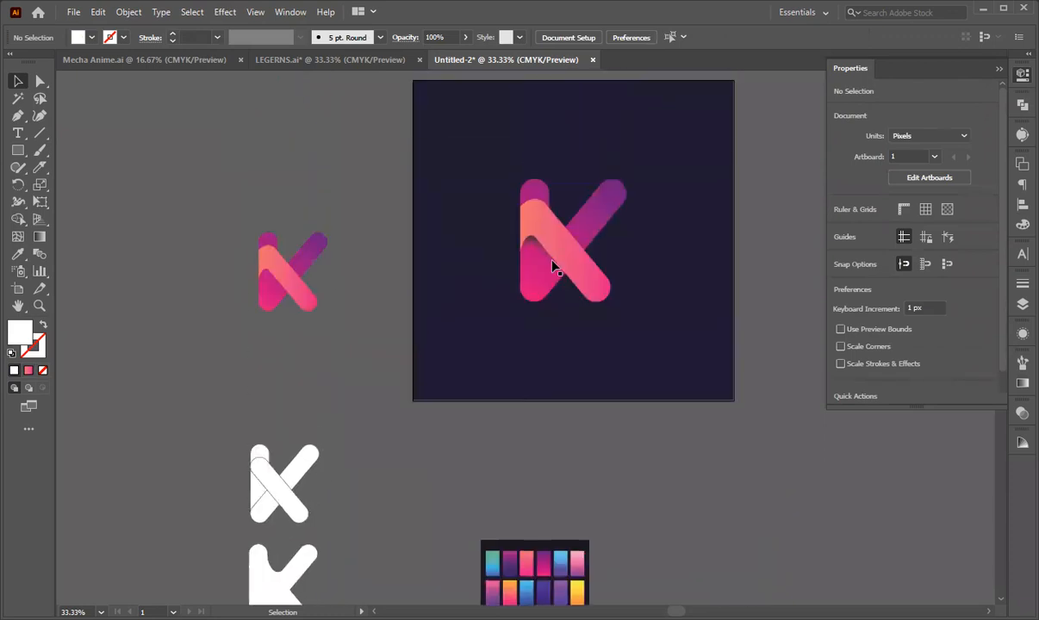
left_click(554, 267)
scroll(554, 272, "down", 5)
left_click(722, 402)
left_click(734, 432)
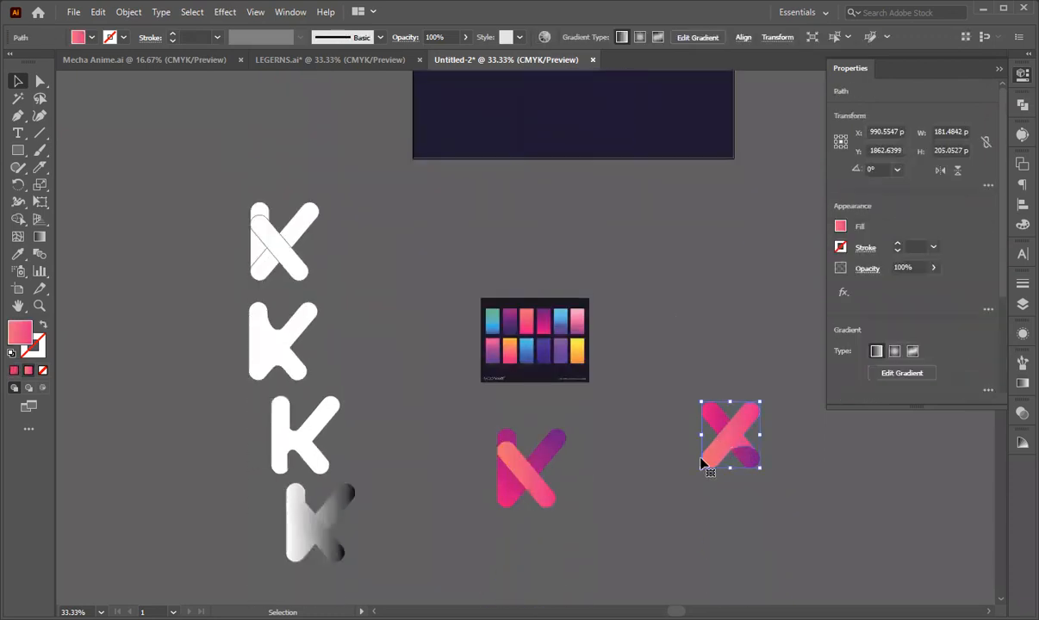
left_click(750, 505)
scroll(621, 348, "up", 4)
double_click(513, 172)
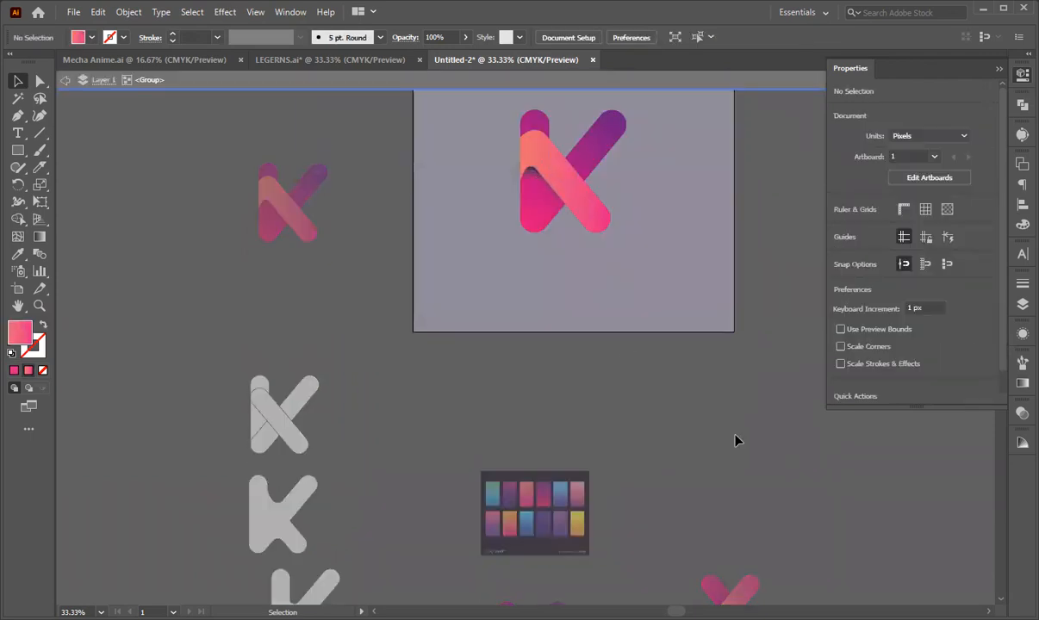
scroll(731, 415, "down", 3)
scroll(680, 371, "up", 2)
double_click(669, 368)
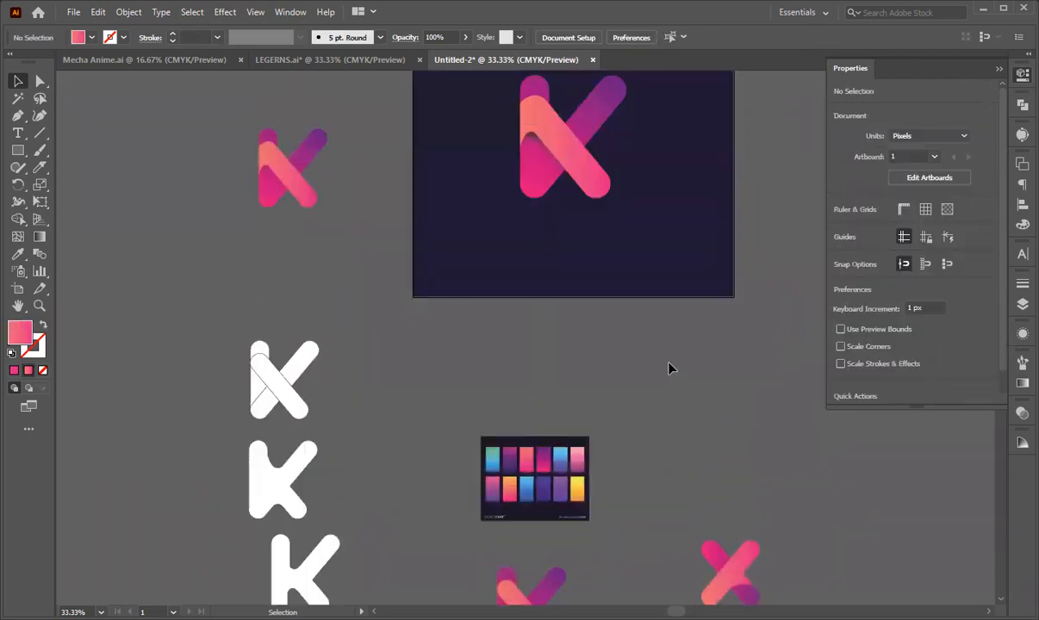
- Move the gradient X mark up beside the gradient palette, below the dark background square, and deselect it
scroll(669, 368, "down", 5)
left_click(732, 394)
left_click_drag(733, 394, 690, 263)
scroll(690, 263, "up", 2)
left_click_drag(689, 338, 665, 330)
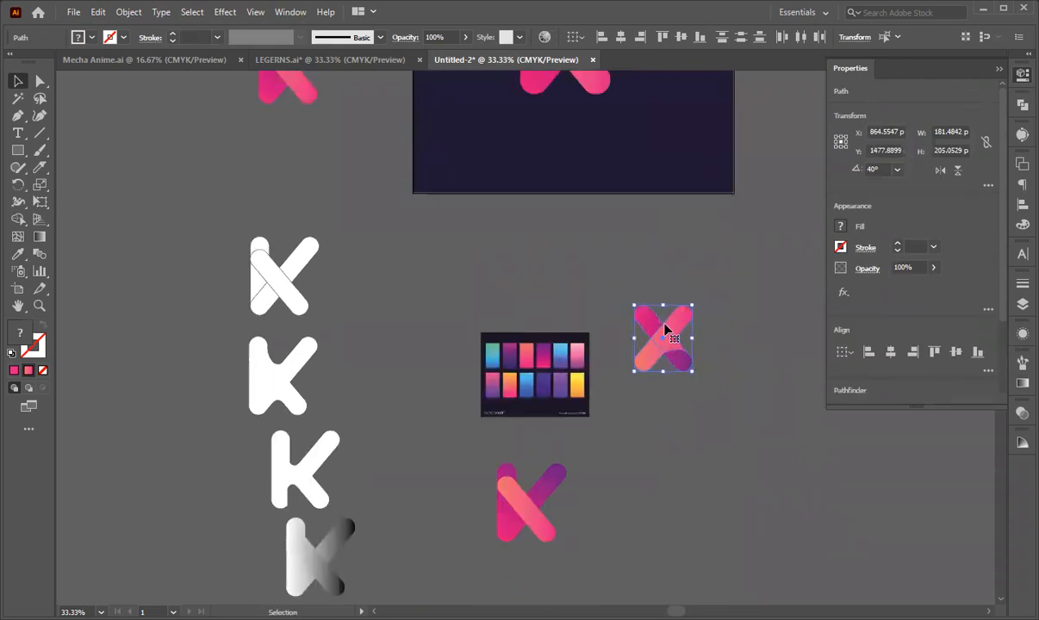
scroll(677, 354, "up", 4)
left_click(581, 400)
scroll(581, 401, "up", 3)
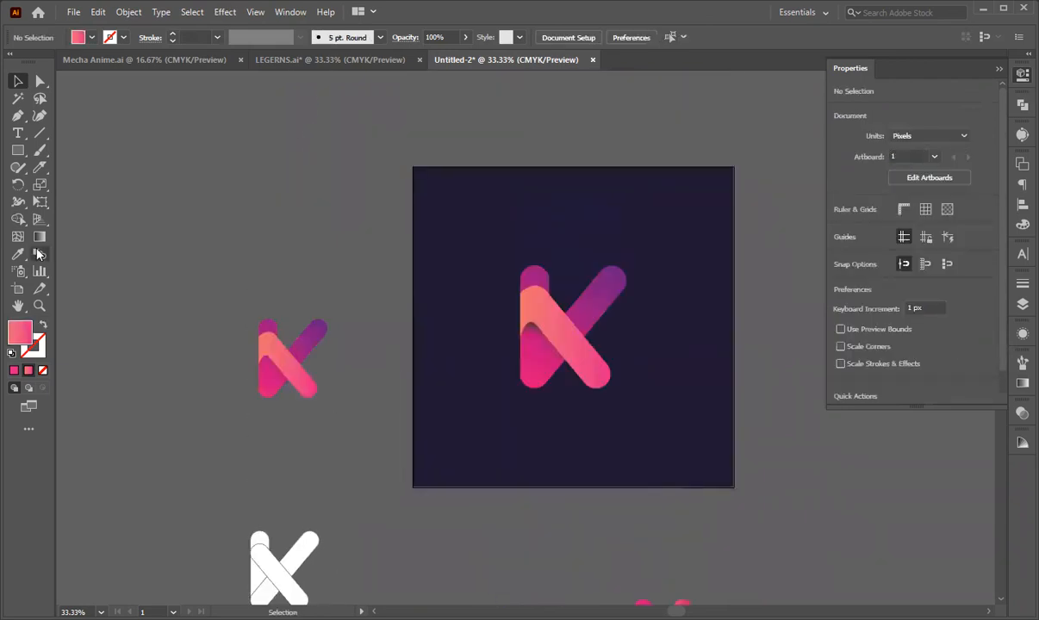
- Duplicate the 1000 × 1000 px artboard together with its artwork, placing the copy beside the original
left_click(19, 289)
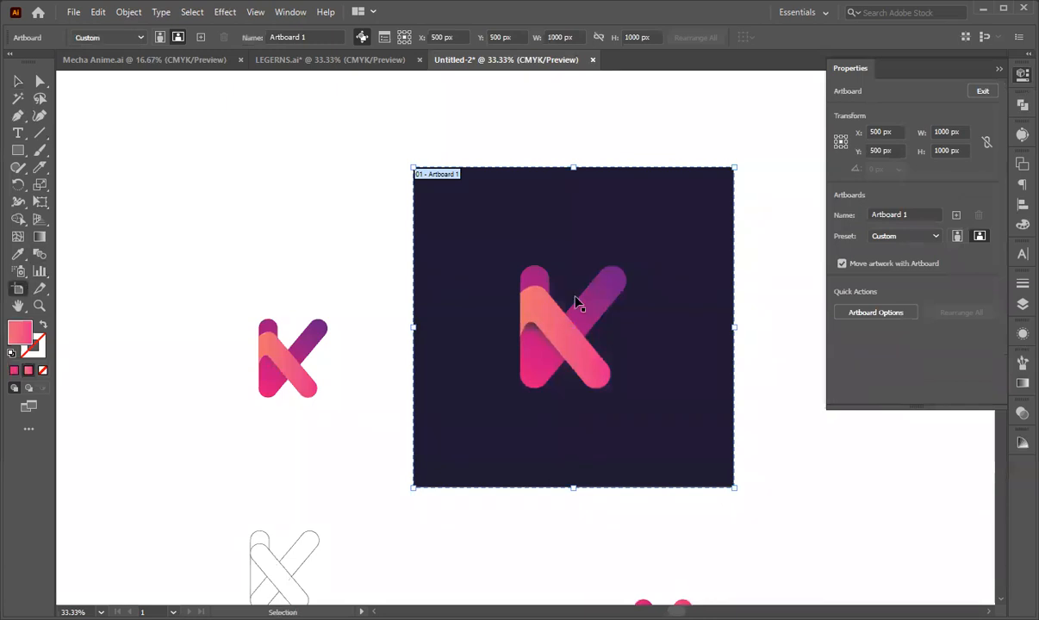
key("ctrl+c")
key("ctrl+v")
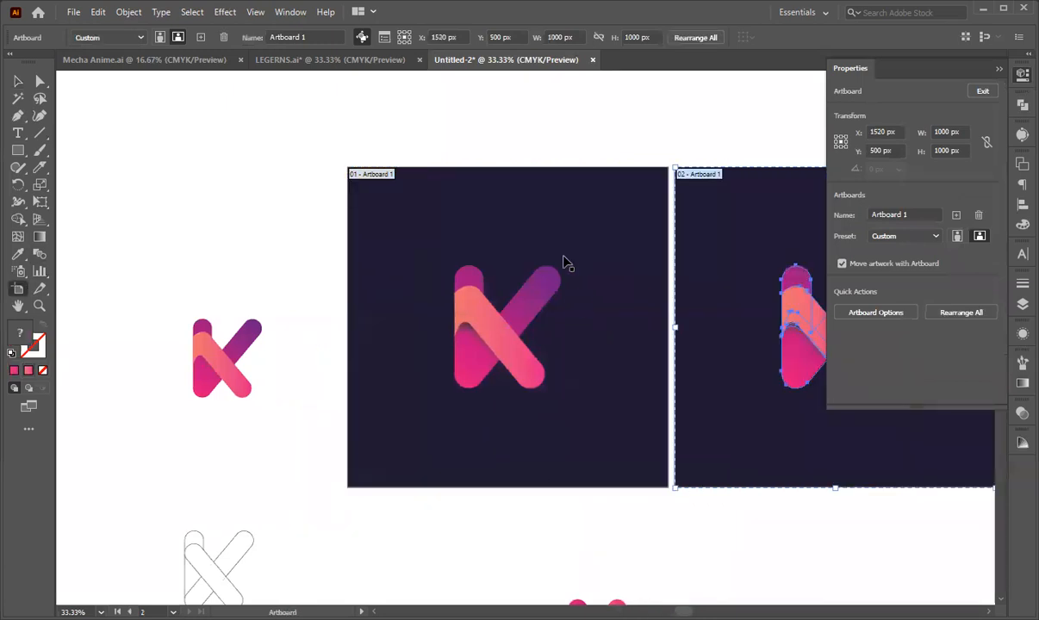
- Delete the duplicated K from the second artboard, keeping its dark background square
left_click(17, 80)
left_click(153, 130)
left_click(794, 330)
key("Delete")
- Move the gradient X mark onto the lower part of the second artboard's dark background and deselect it
scroll(660, 329, "down", 5)
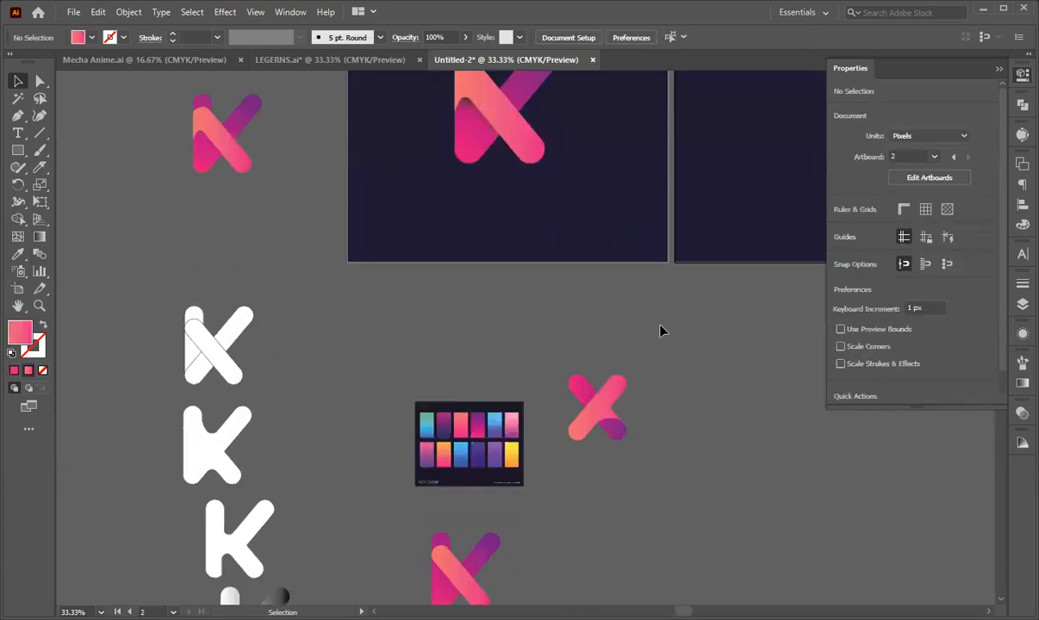
left_click_drag(621, 422, 752, 199)
scroll(745, 229, "up", 4)
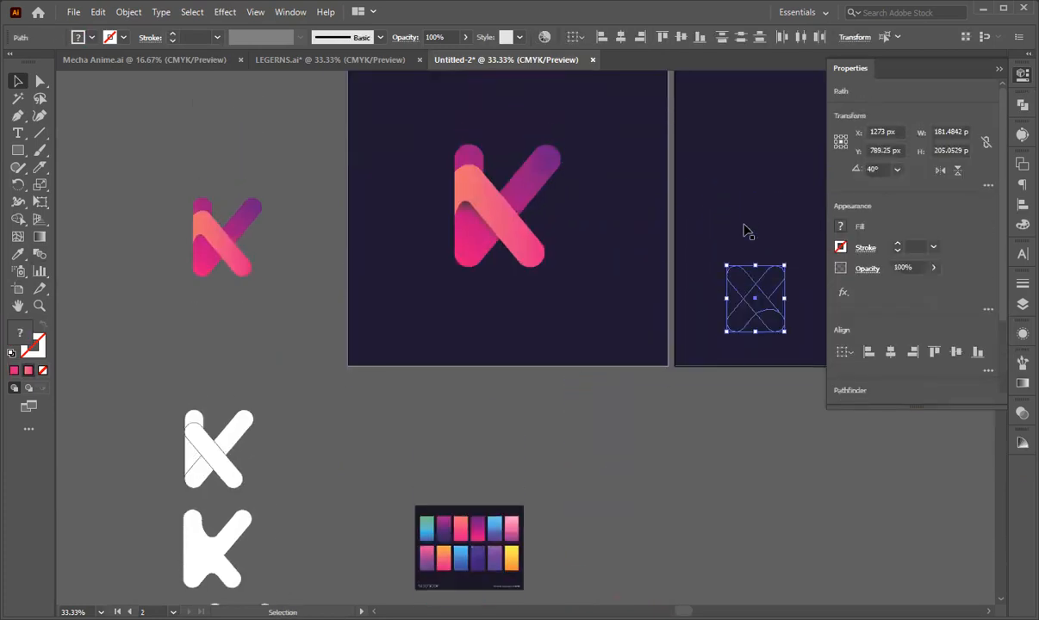
key("a")
scroll(712, 244, "down", 4)
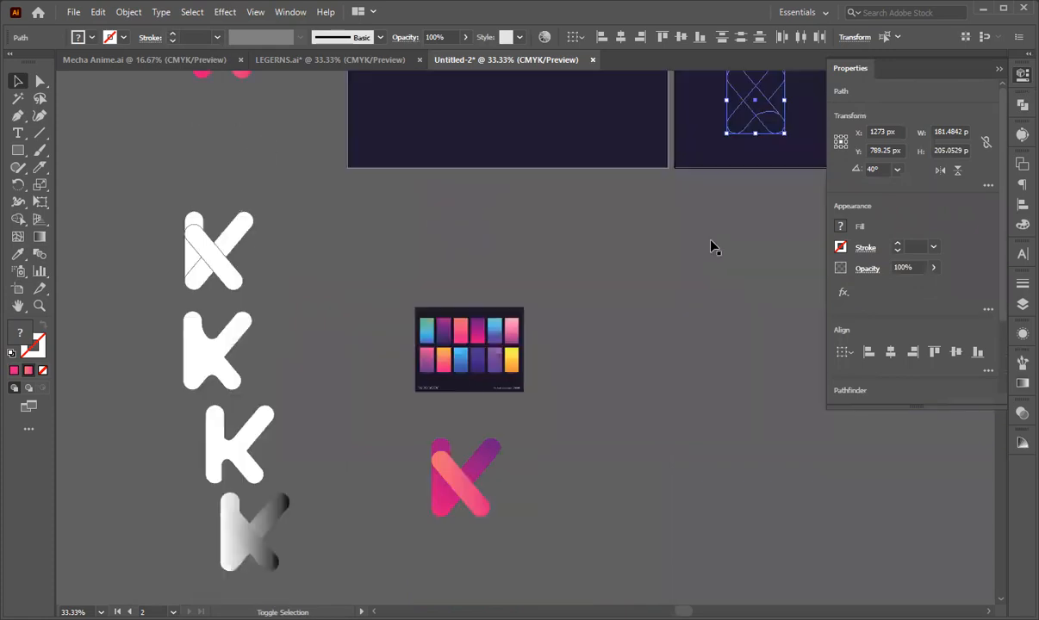
scroll(711, 244, "up", 4)
scroll(712, 245, "right", 1)
scroll(712, 246, "right", 1)
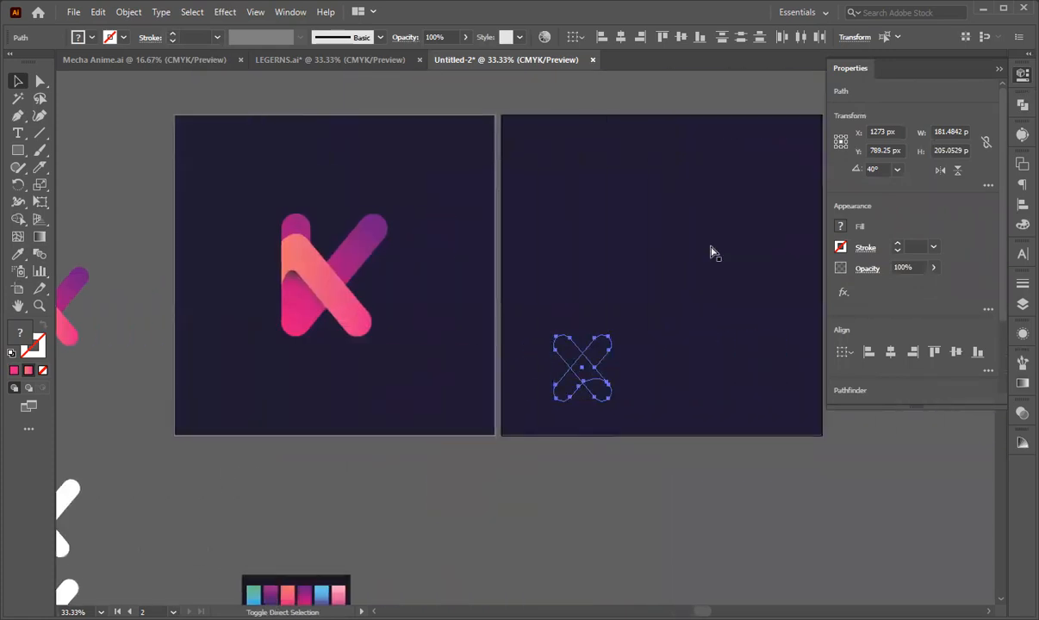
key("v")
left_click(647, 494)
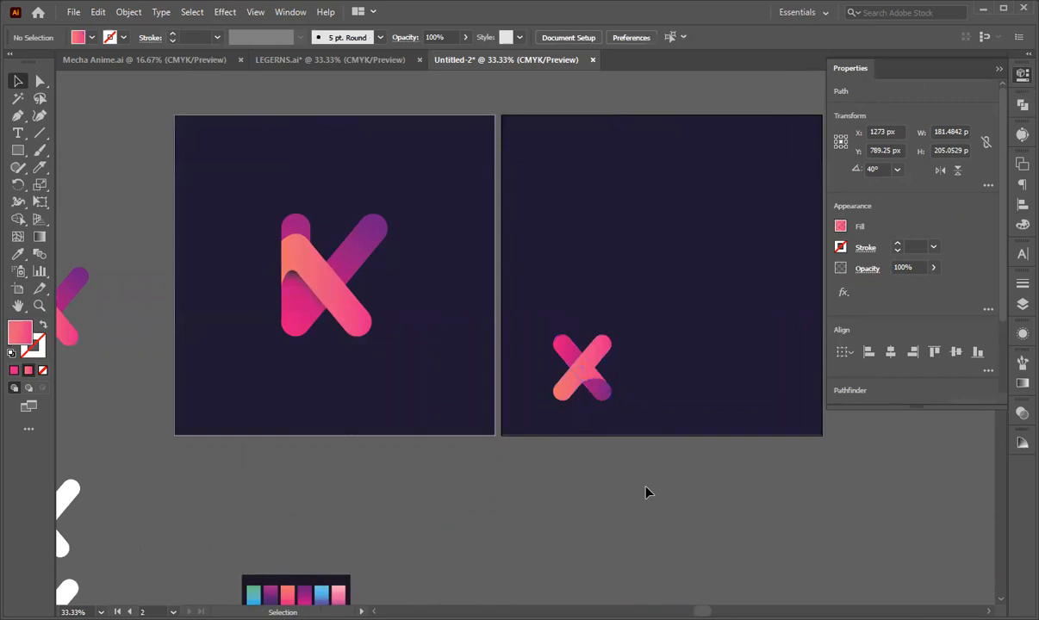
- Draw a closed curved shadow shape with the Pen tool, about 78 × 19 px, where the X's front bar overlaps the purple end
scroll(597, 378, "up", 7)
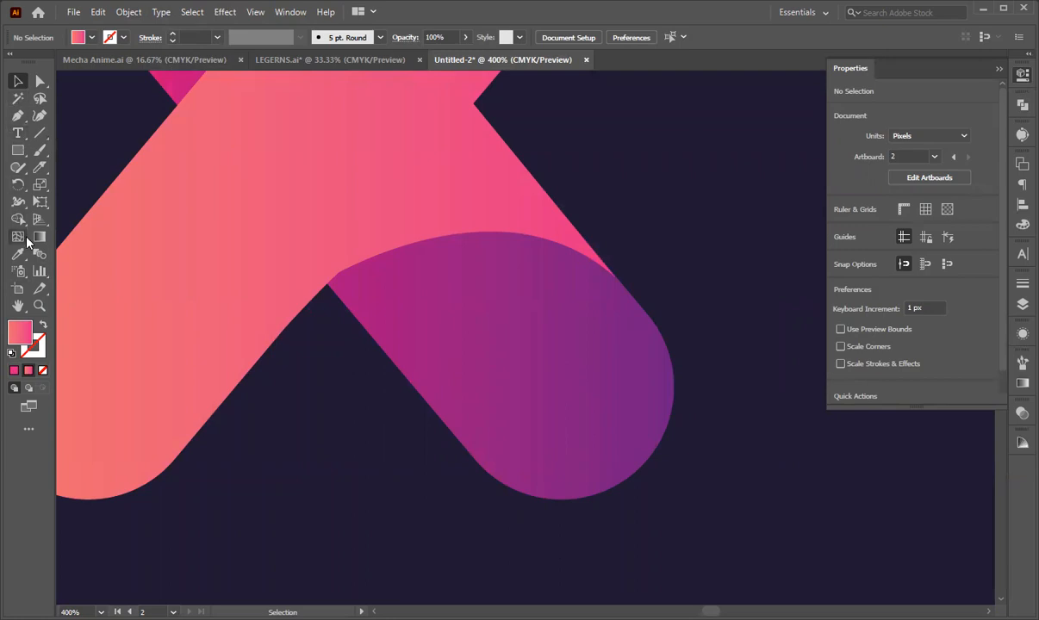
left_click(18, 116)
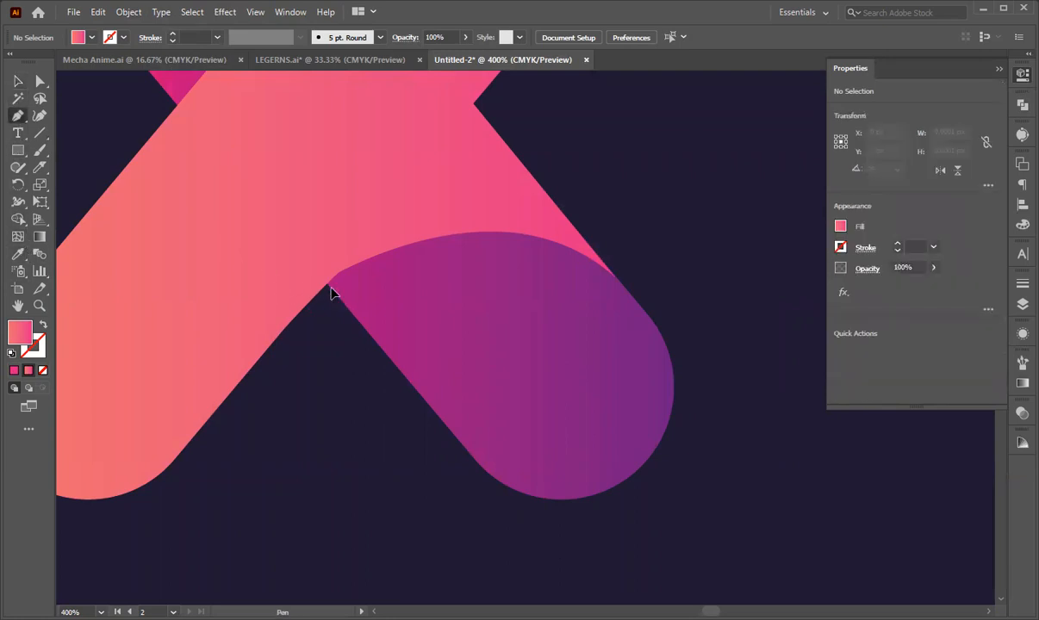
left_click(329, 286)
left_click_drag(502, 222, 614, 285)
left_click(330, 286)
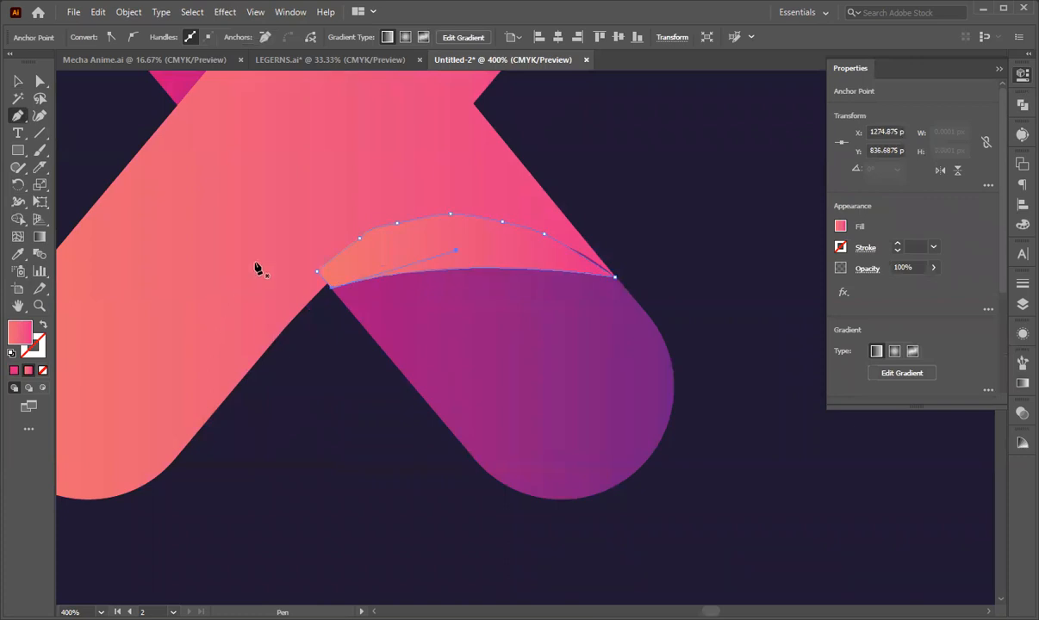
- Fill the curved shadow shape on the X with solid black, #000
left_click(17, 80)
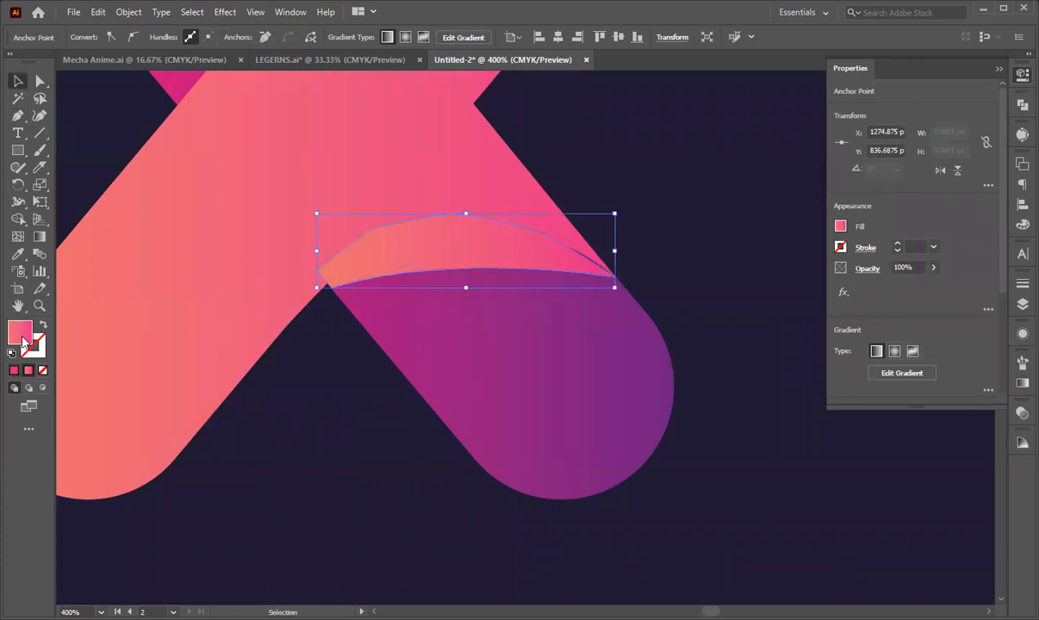
double_click(23, 340)
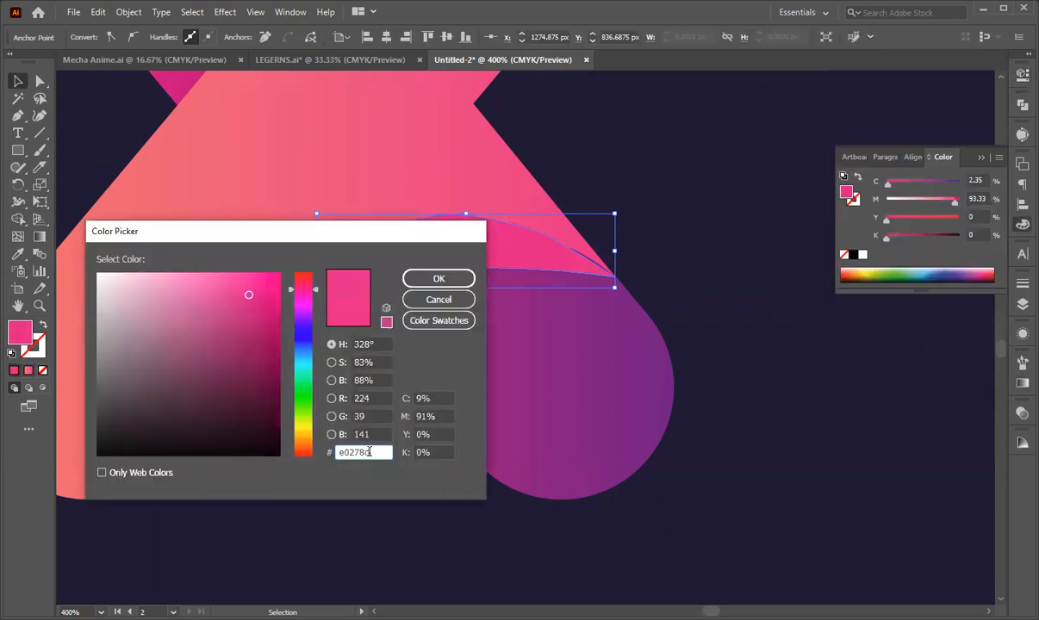
type("000")
key("Return")
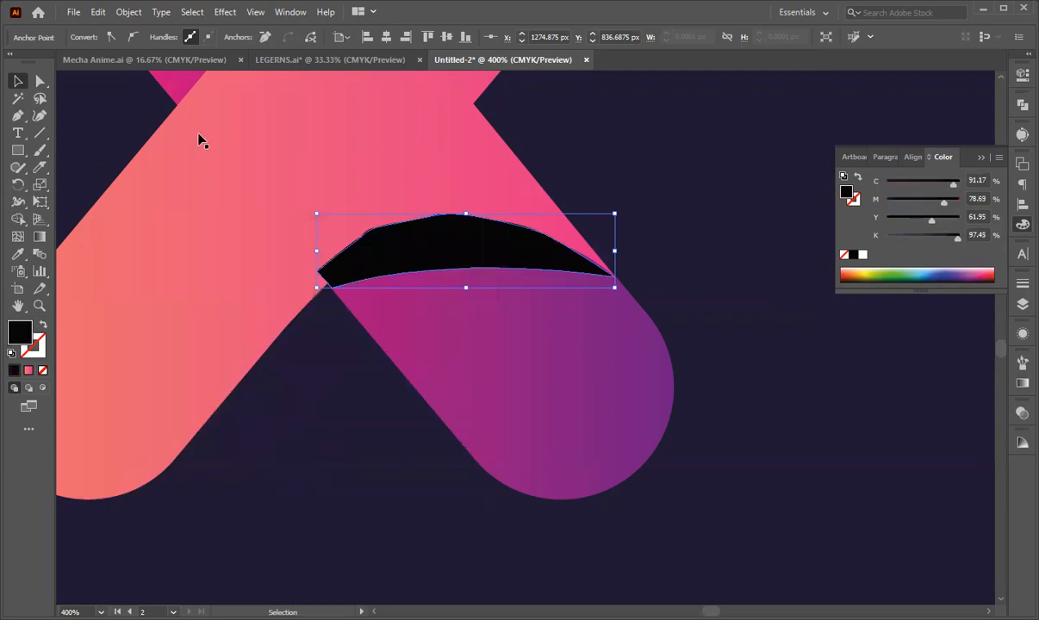
- Apply a Gaussian Blur with a 50-pixel radius to the black shadow shape
left_click(226, 12)
left_click(1002, 245)
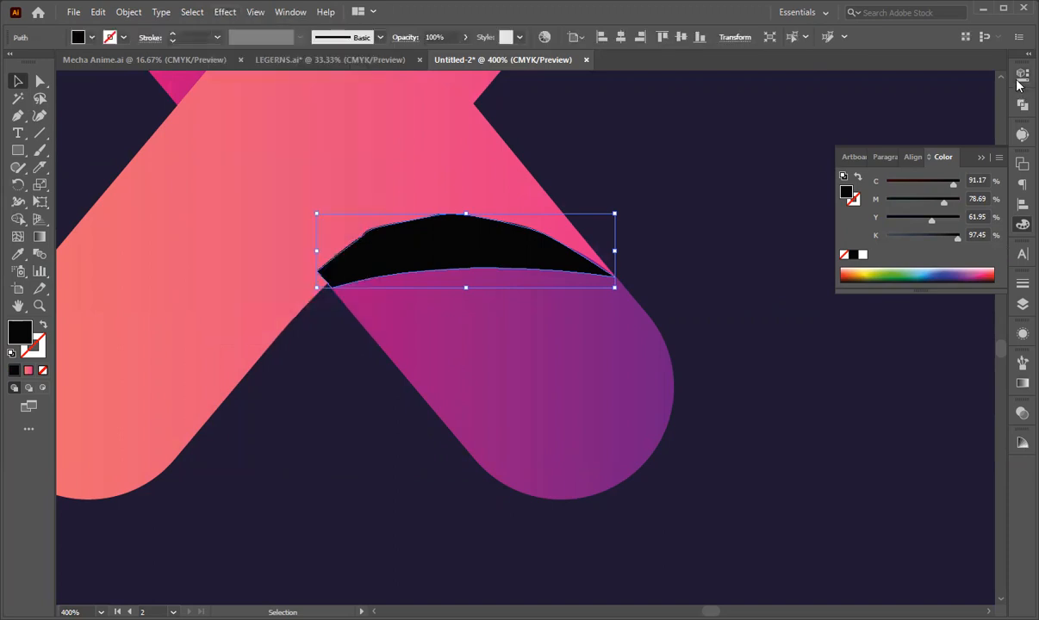
left_click(1022, 74)
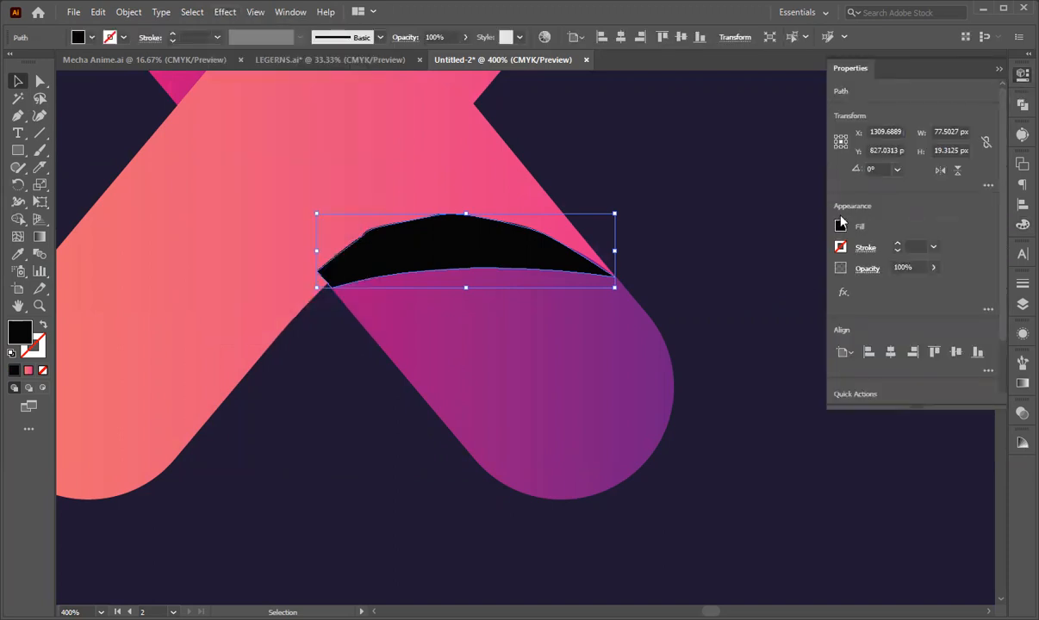
left_click(843, 293)
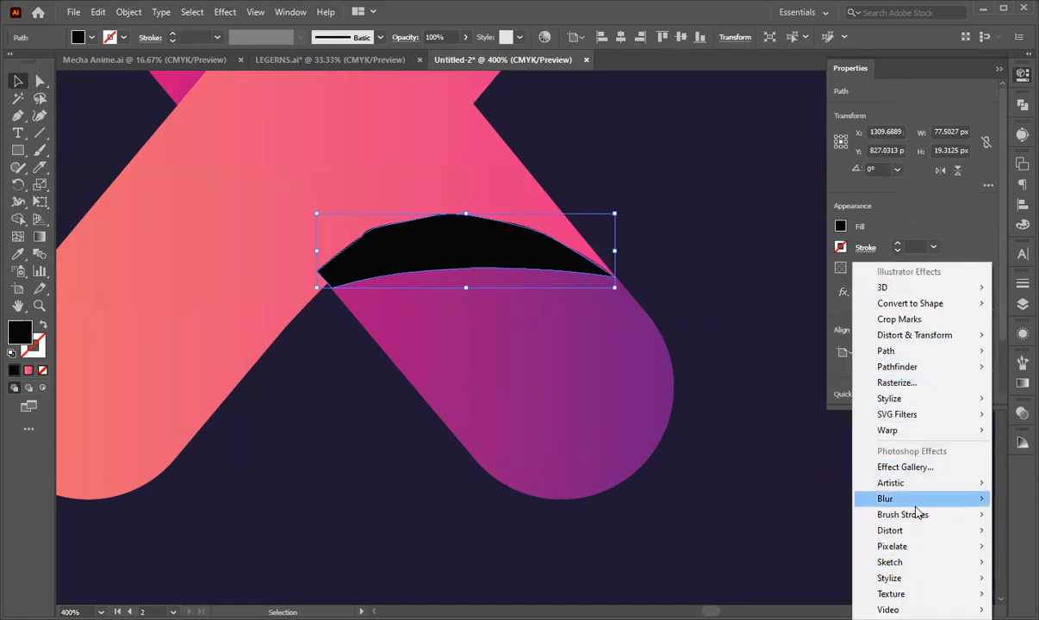
mouse_move(915, 500)
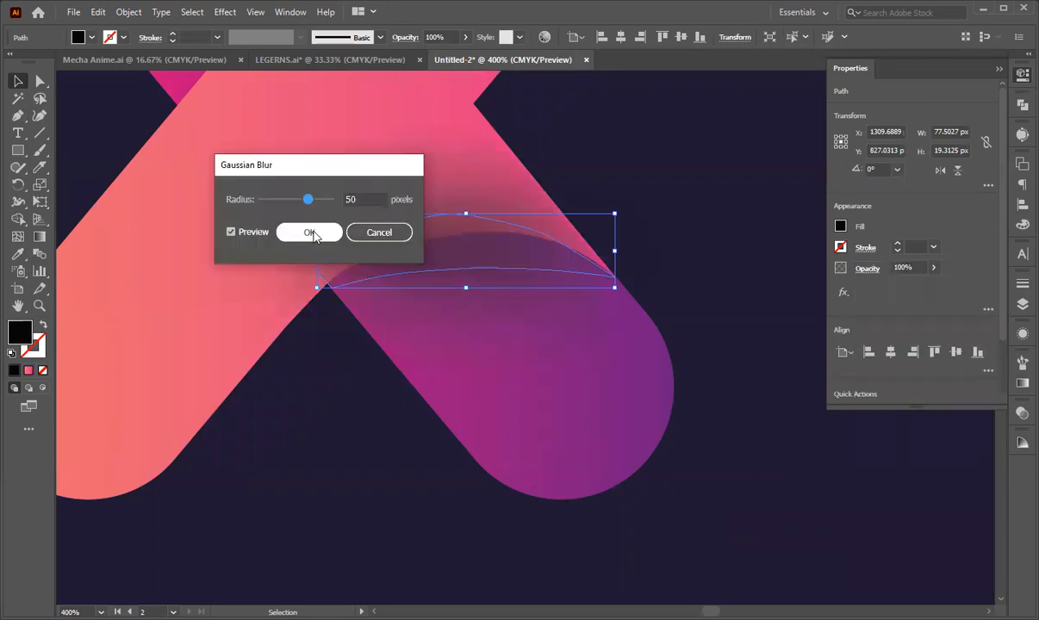
left_click(293, 234)
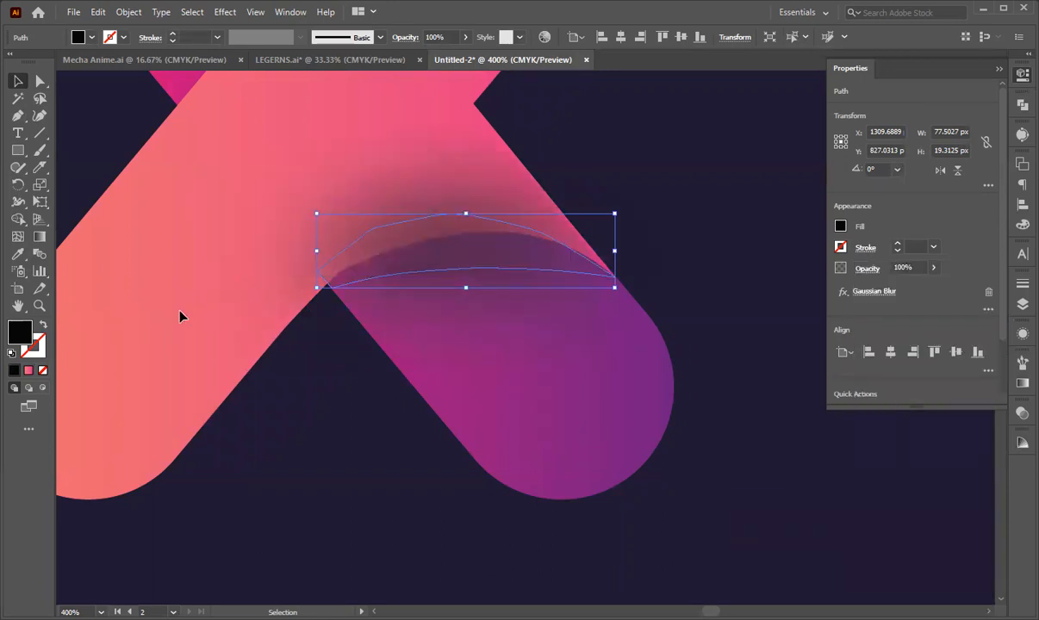
- Bring the X's coral front bar in front of the blurred shadow, and shift the shadow slightly up under its curved edge
left_click(155, 321)
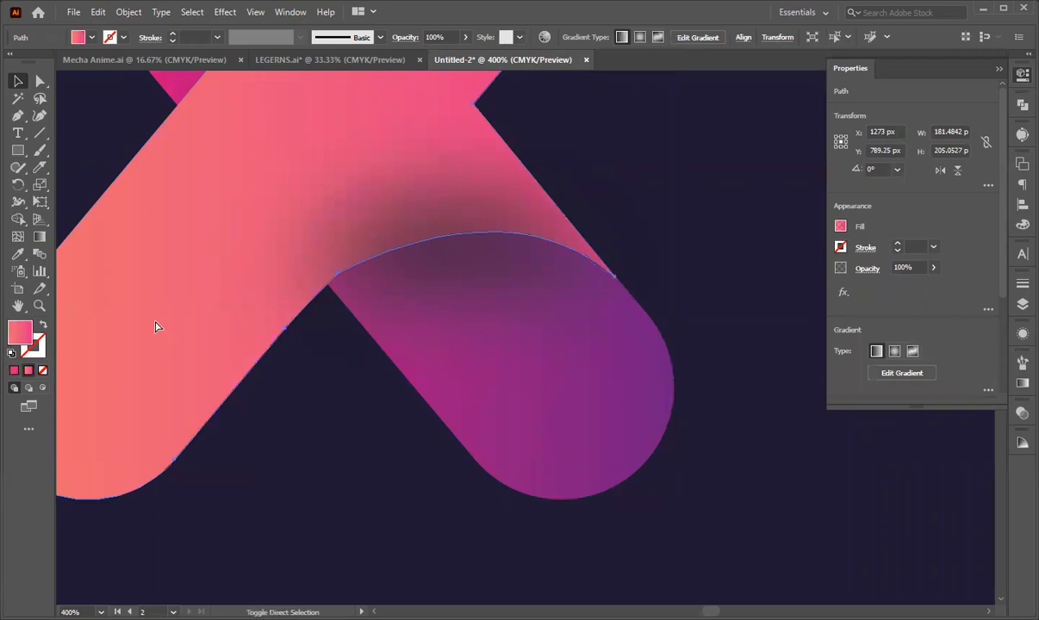
key("ctrl+bracketright")
left_click(457, 263)
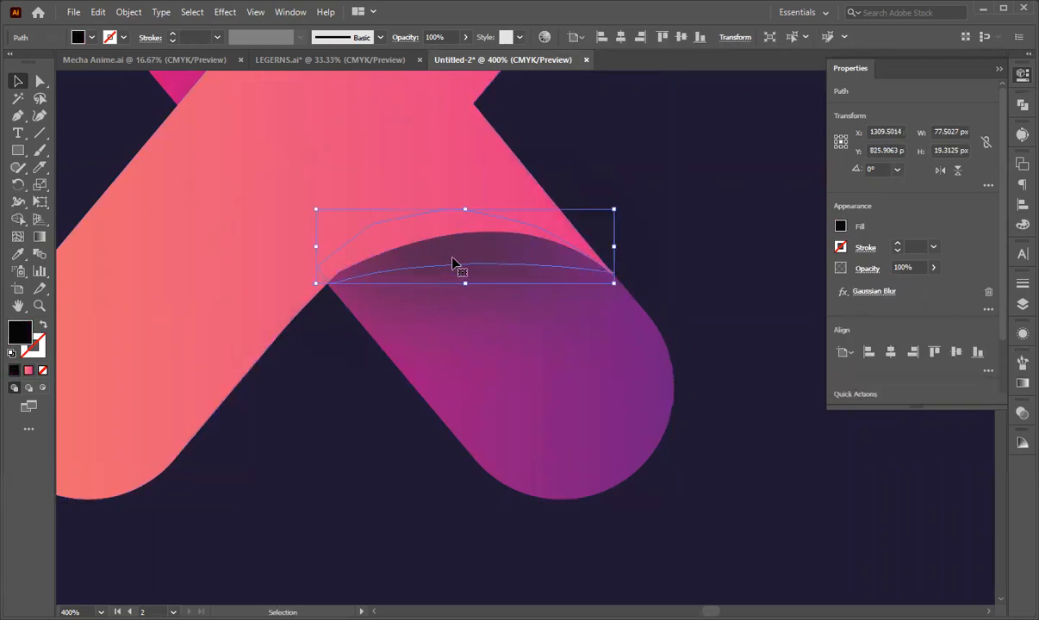
left_click_drag(457, 255, 453, 246)
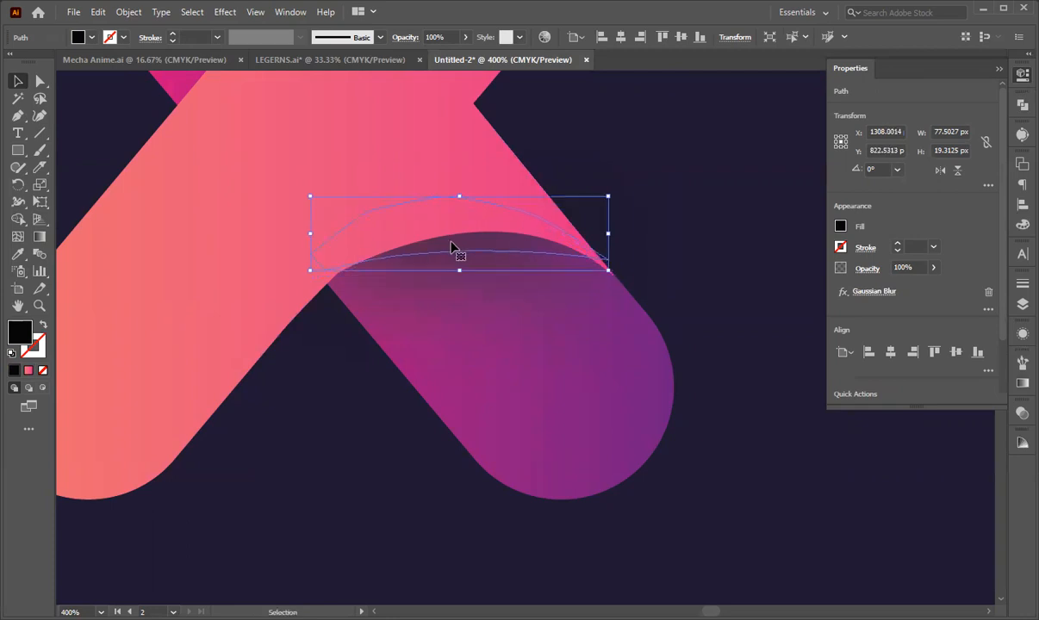
scroll(319, 408, "down", 6)
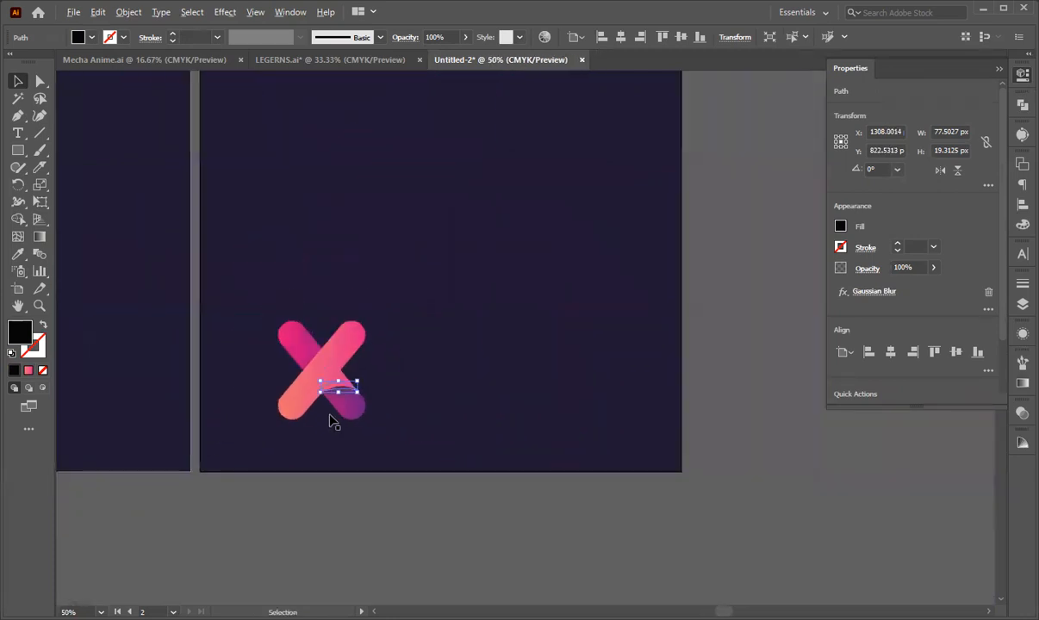
- Group the X with its shadow, scale it up to about 339 × 381 px, and place it near the artboard's centre
left_click_drag(301, 506, 385, 322)
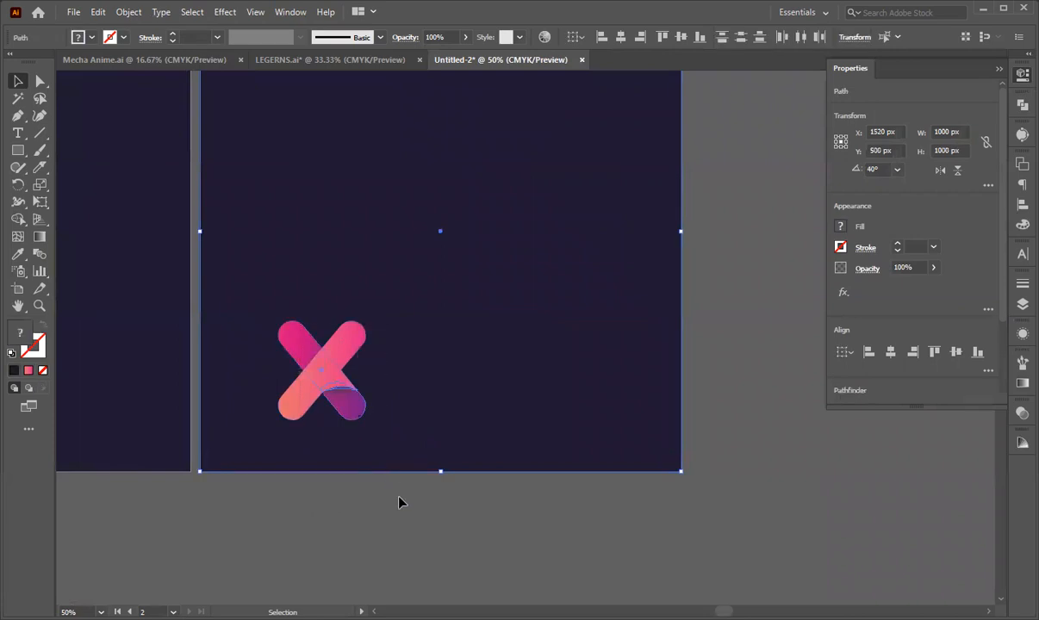
left_click(436, 450, "shift")
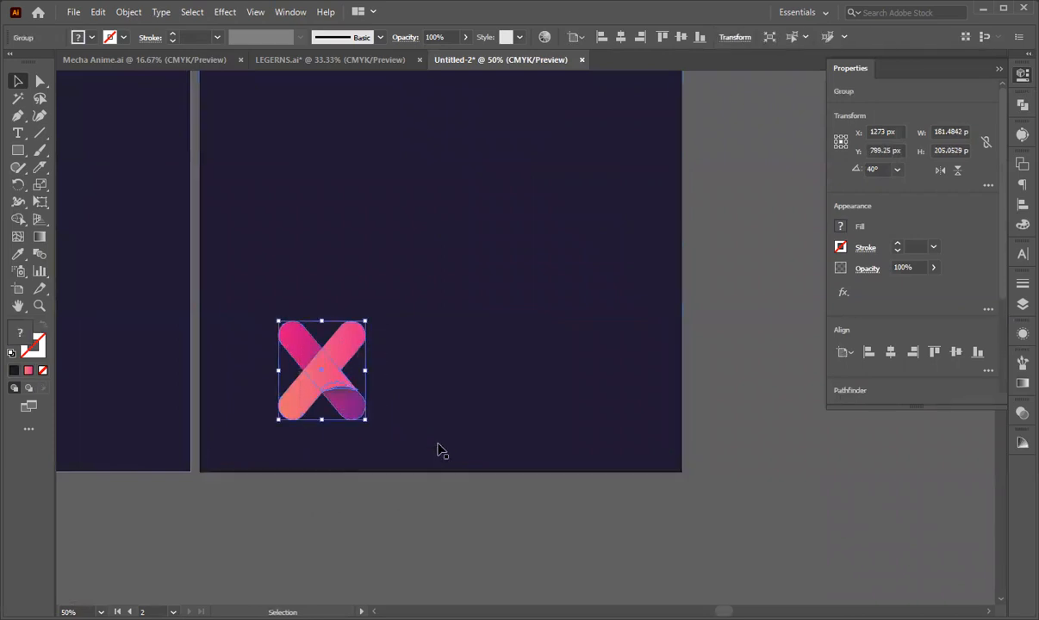
left_click_drag(366, 320, 404, 279)
left_click_drag(332, 334, 431, 211)
left_click(371, 497)
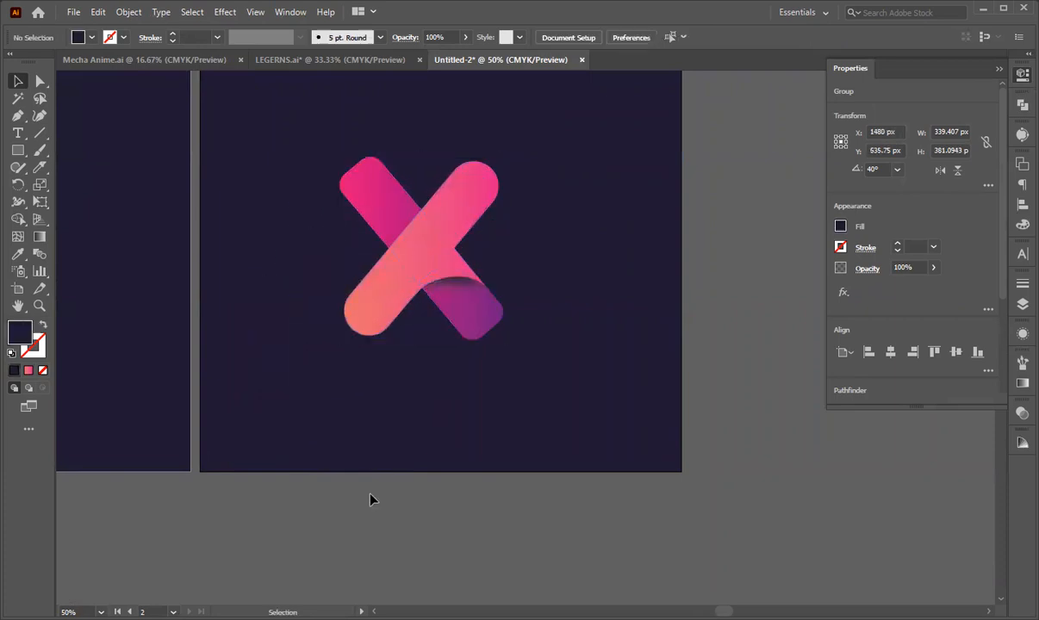
- Enlarge the X group to about 400 × 449 px and reposition it near the middle of the second artboard
scroll(423, 392, "up", 2)
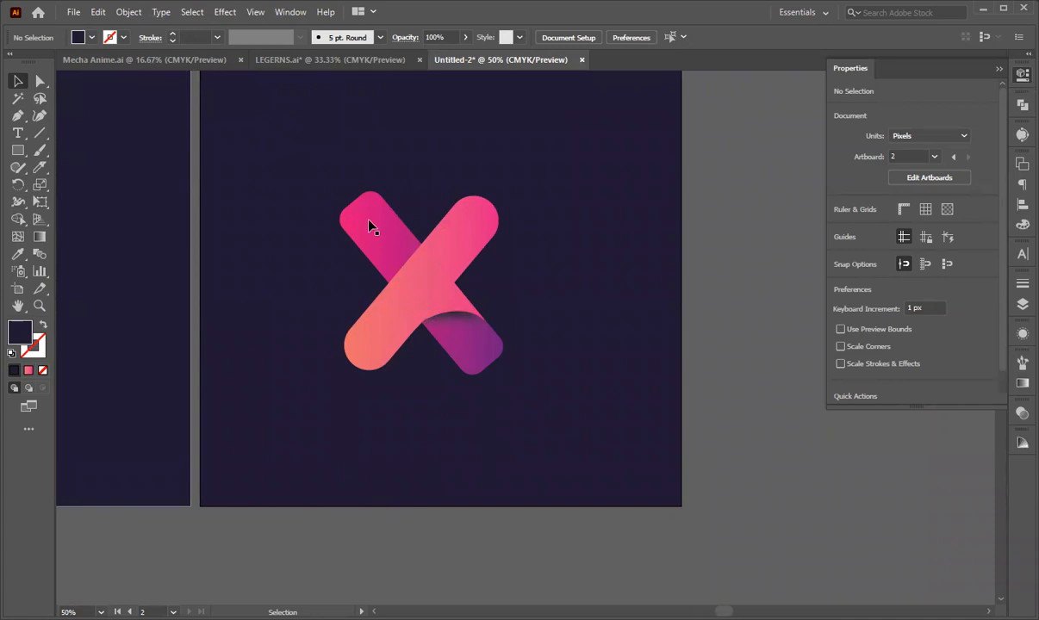
scroll(363, 261, "down", 2)
left_click(390, 291)
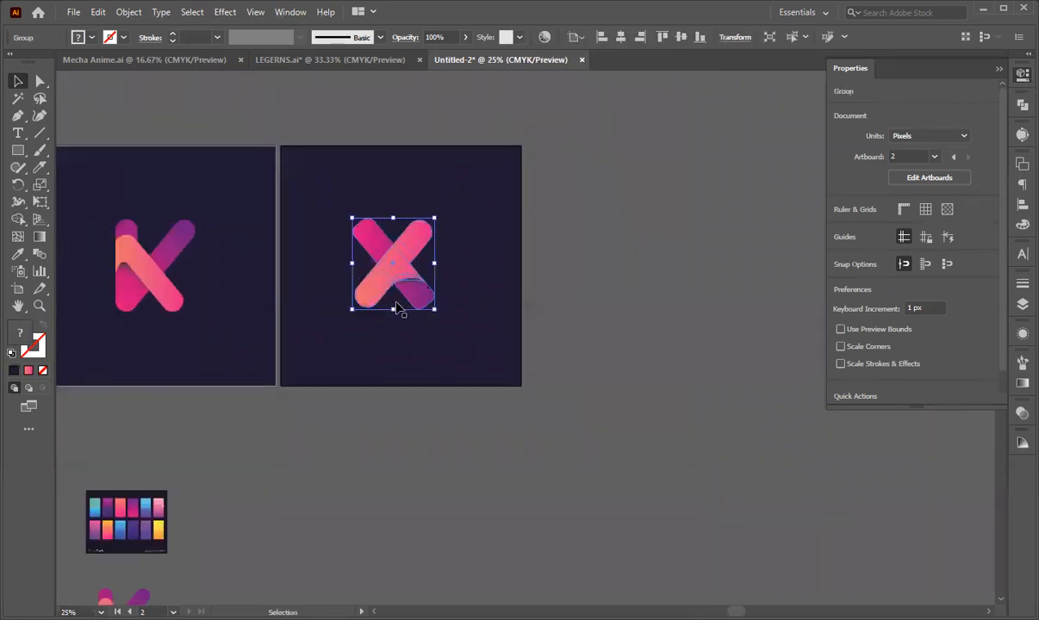
left_click_drag(439, 313, 442, 317)
left_click_drag(404, 267, 400, 270)
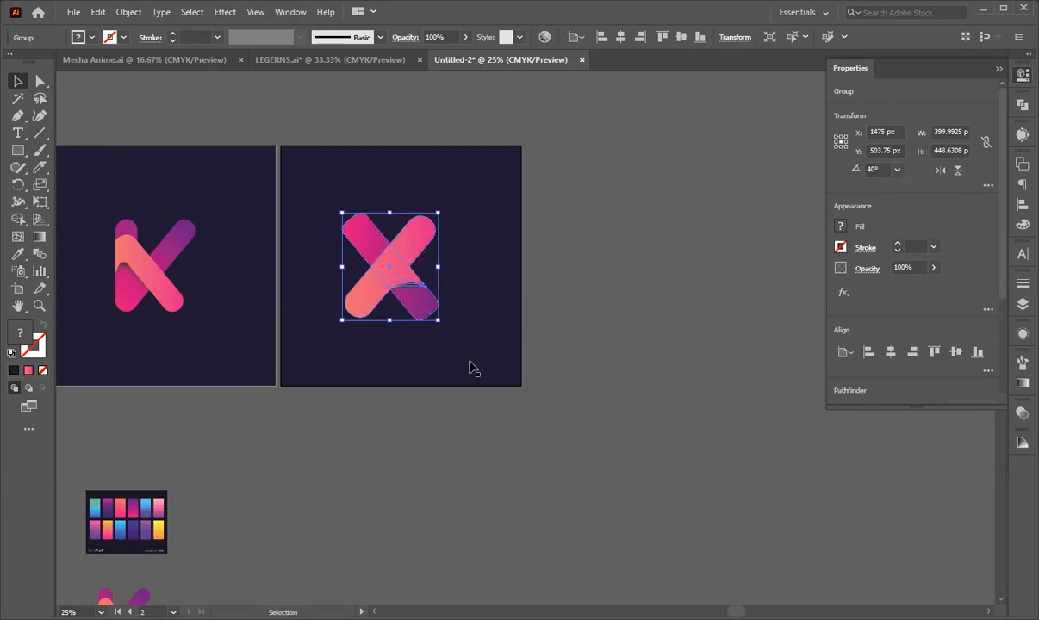
left_click(365, 441)
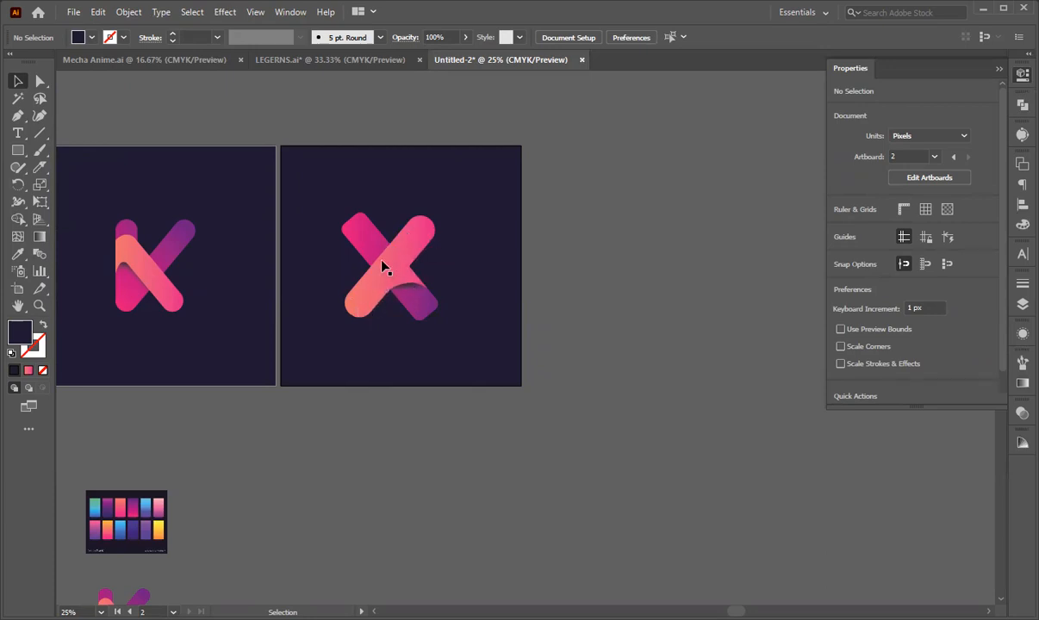
- Isolate the X group and fully round the corners of its magenta-to-purple back bar
scroll(383, 267, "up", 5)
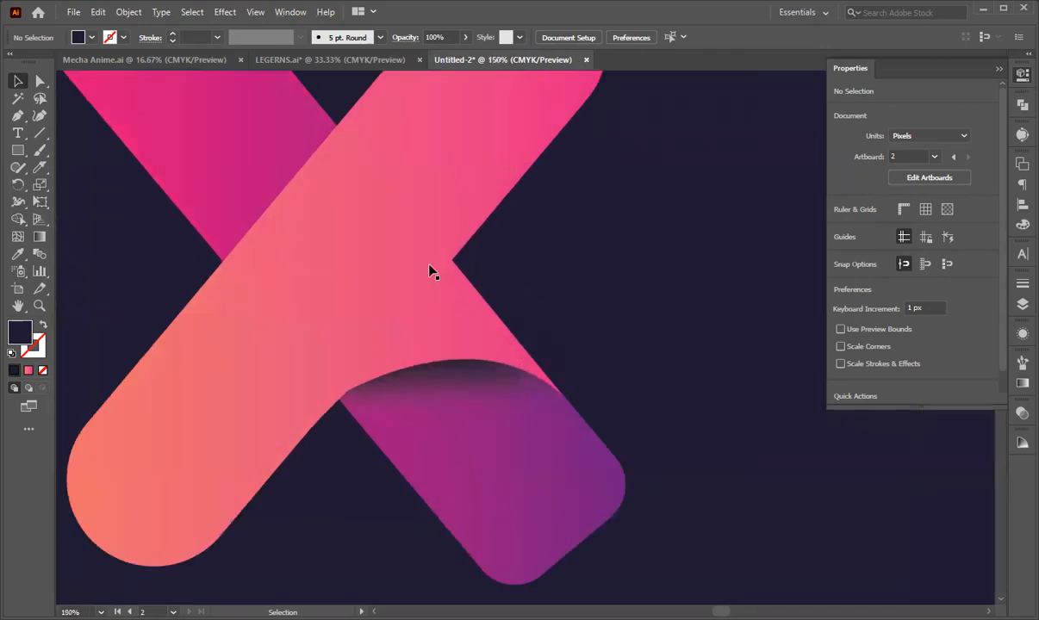
scroll(225, 241, "up", 3)
double_click(221, 240)
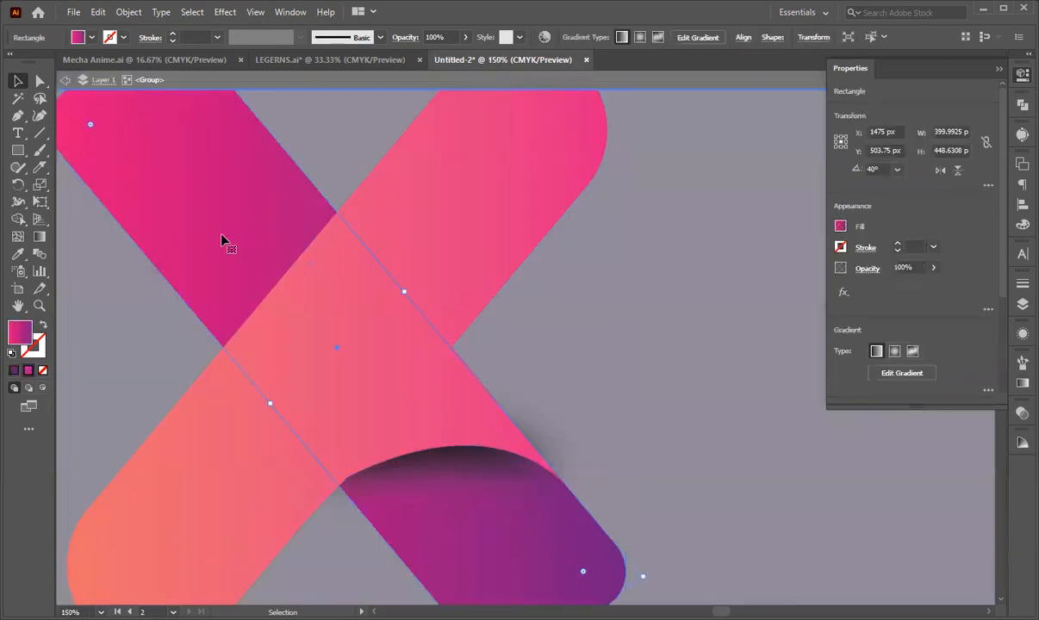
scroll(218, 241, "up", 1)
left_click_drag(158, 142, 208, 471)
- Isolate the X's coral front bar, slightly round its sharp tip with a corner radius of about 1.5 px, and exit isolation mode
left_click(429, 297)
scroll(456, 336, "down", 3)
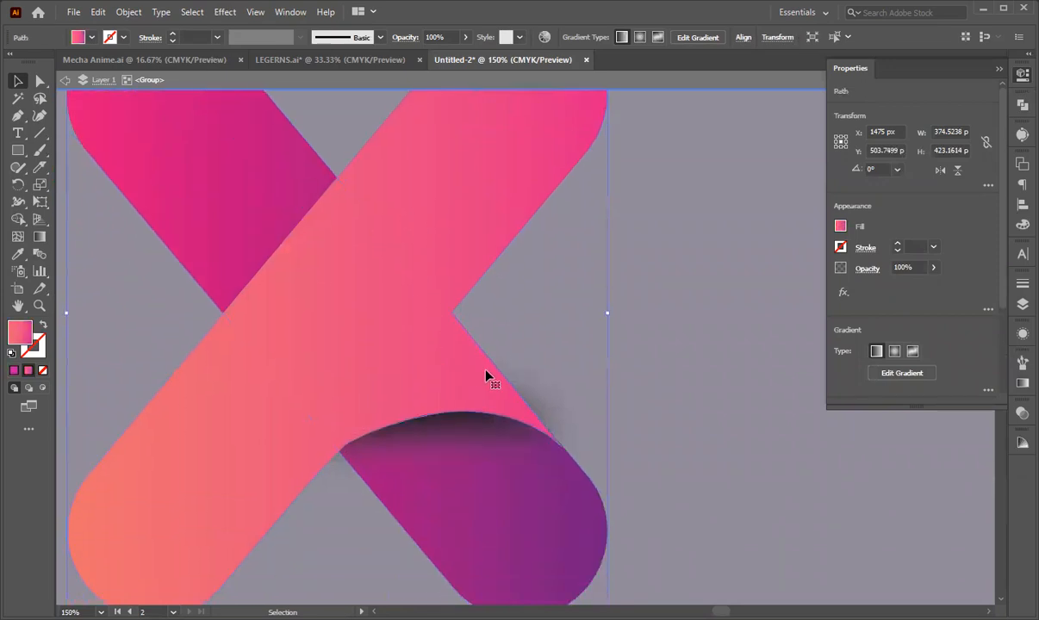
double_click(446, 356)
left_click(40, 81)
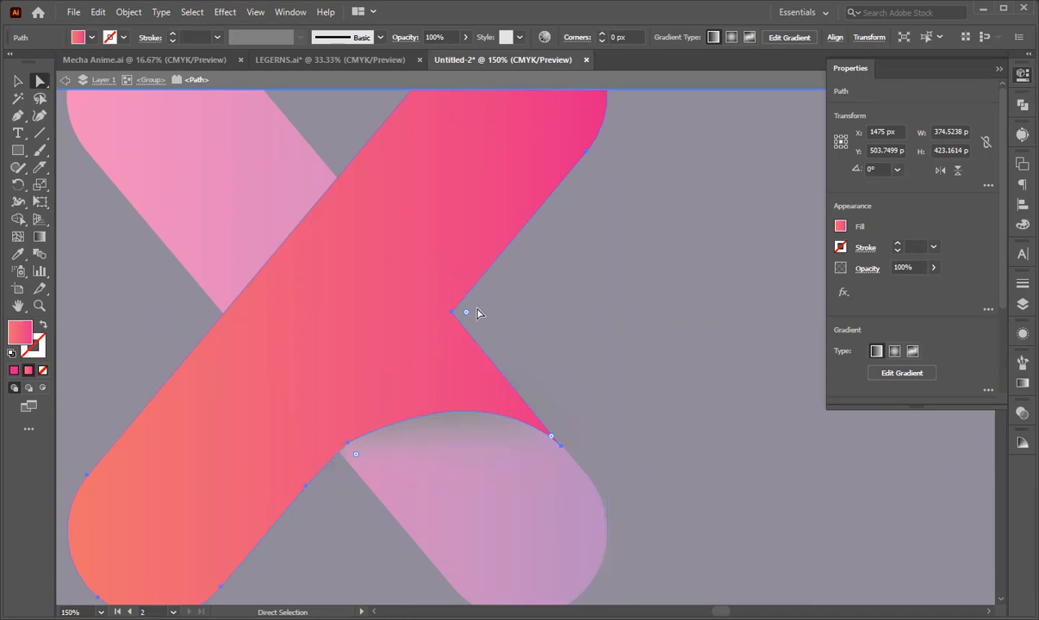
left_click_drag(465, 314, 389, 326)
left_click_drag(358, 457, 346, 449)
scroll(566, 368, "up", 2)
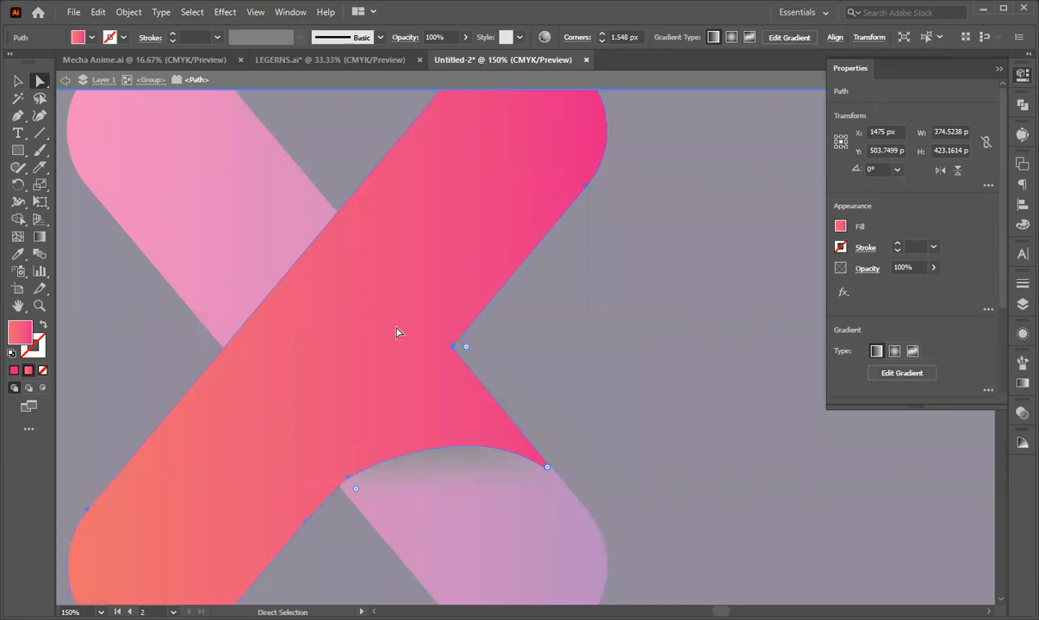
scroll(397, 333, "up", 4)
key("ctrl+shift+a")
left_click(419, 274)
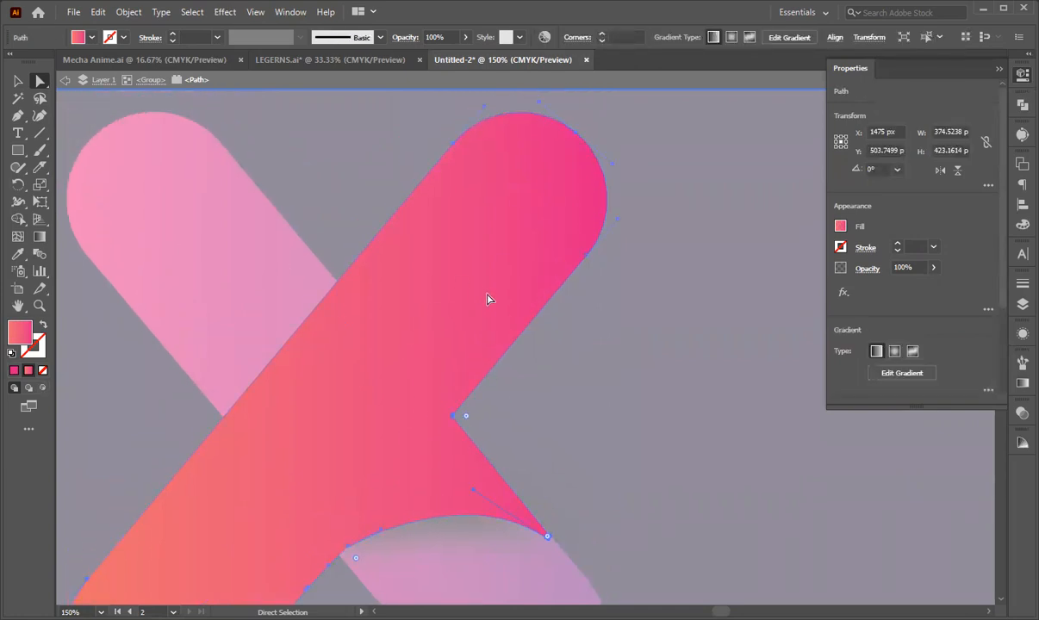
key("ctrl+minus")
key("ctrl+minus")
key("ctrl+minus")
key("ctrl+minus")
double_click(714, 340)
- Align the X group horizontally and vertically to the centre of its navy background square on the second artboard
left_click_drag(480, 368, 392, 419)
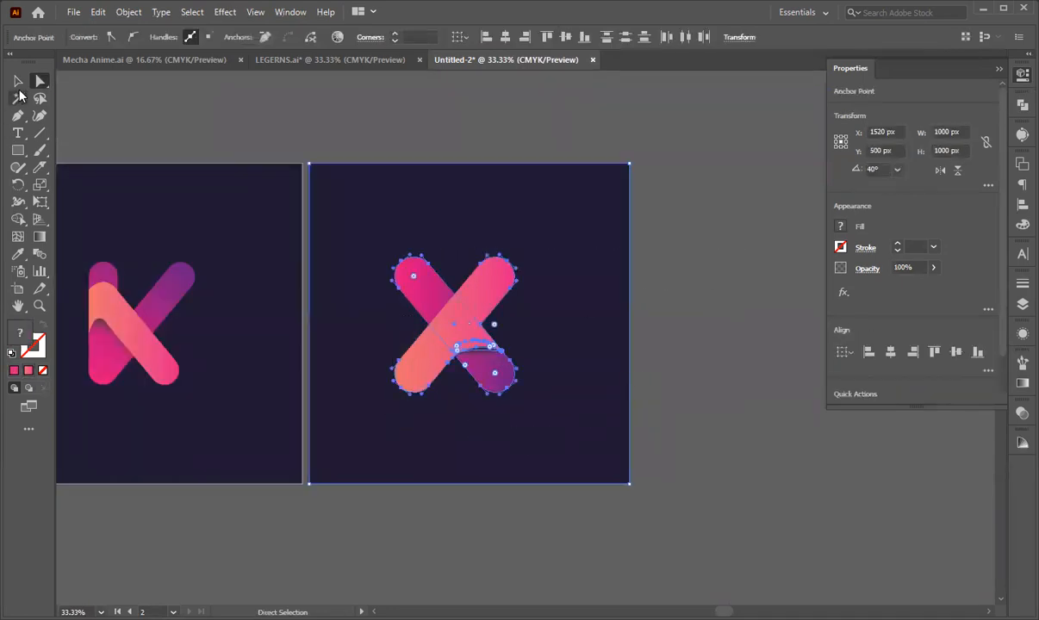
left_click(17, 80)
left_click(305, 231)
left_click(438, 324)
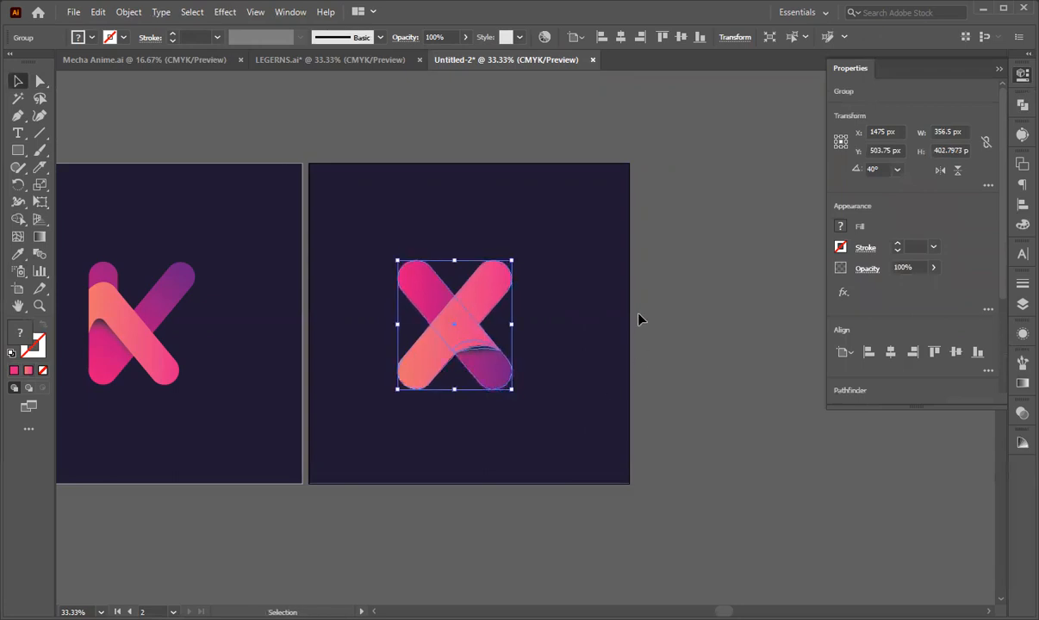
left_click(564, 412, "shift")
left_click(872, 352)
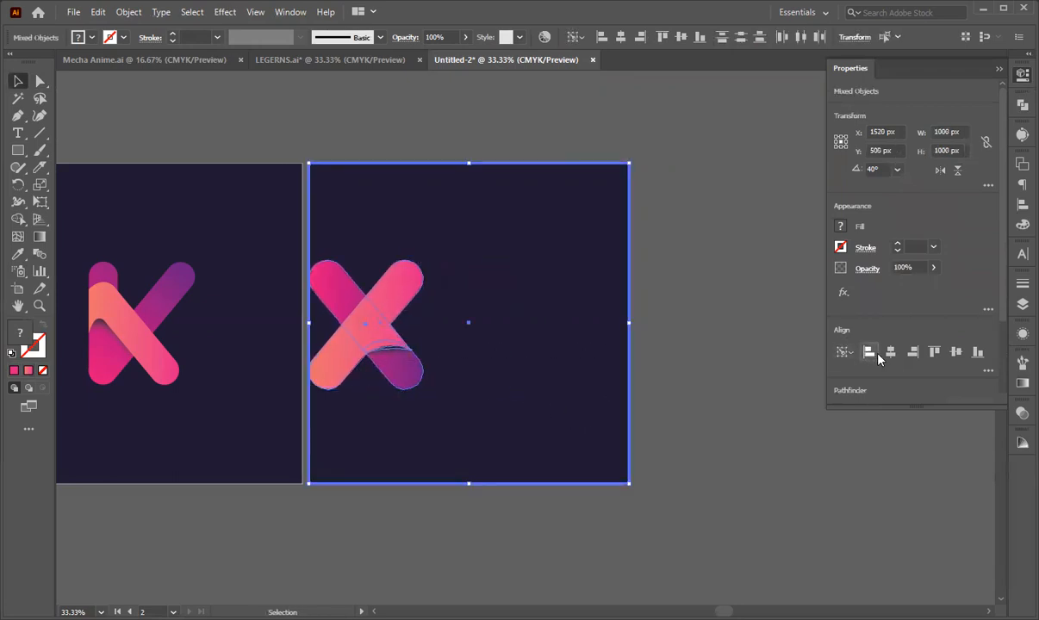
left_click(890, 352)
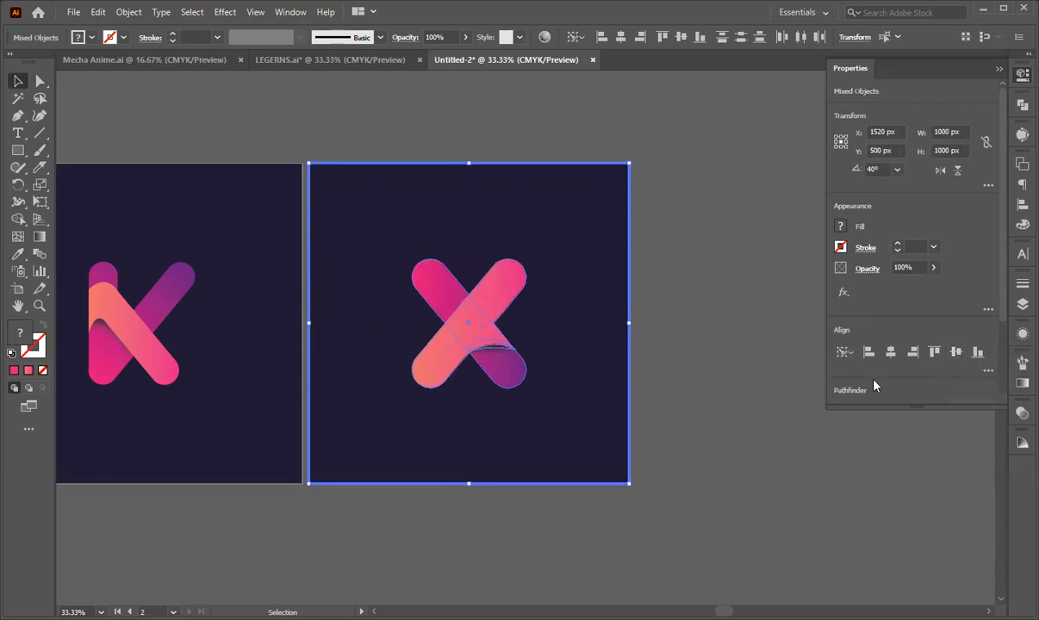
left_click(698, 396)
- Examine the K and X marks side by side on their navy artboards
scroll(609, 395, "up", 2)
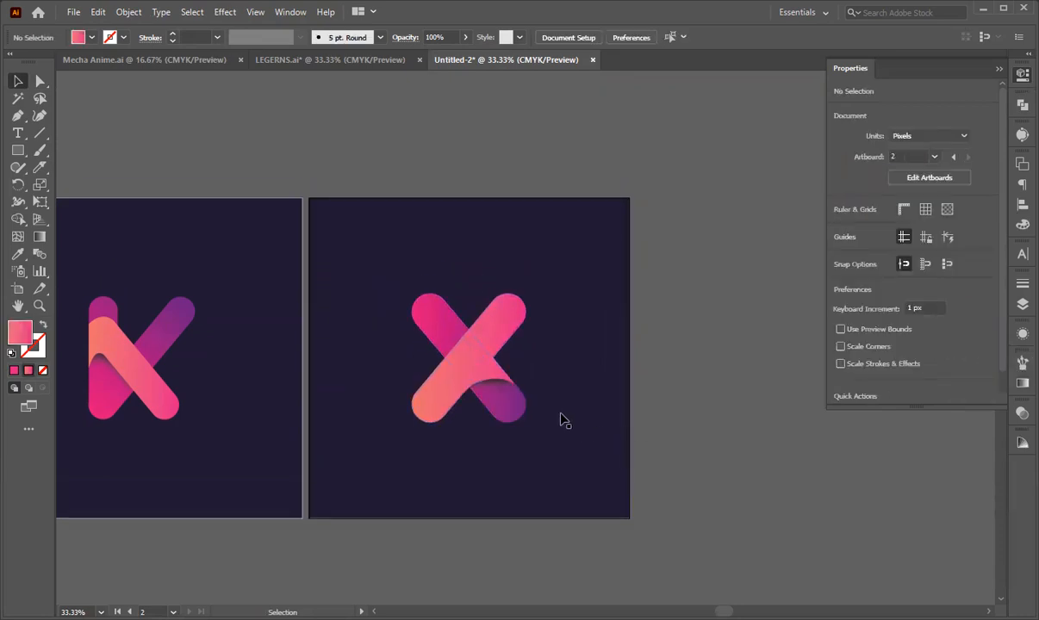
scroll(558, 420, "up", 2)
scroll(559, 419, "left", 5)
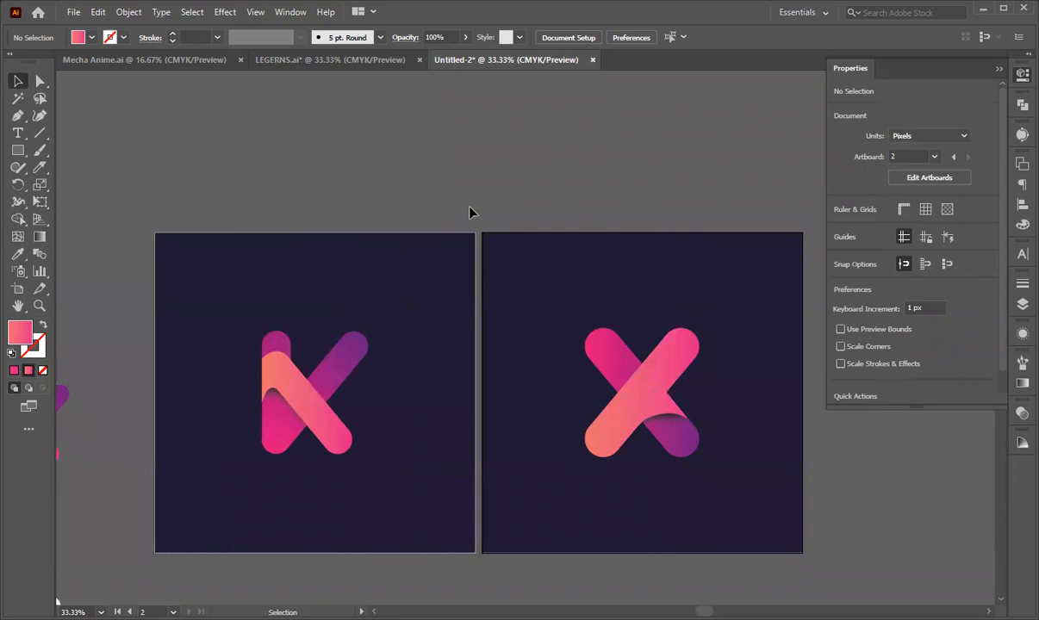
left_click(657, 413)
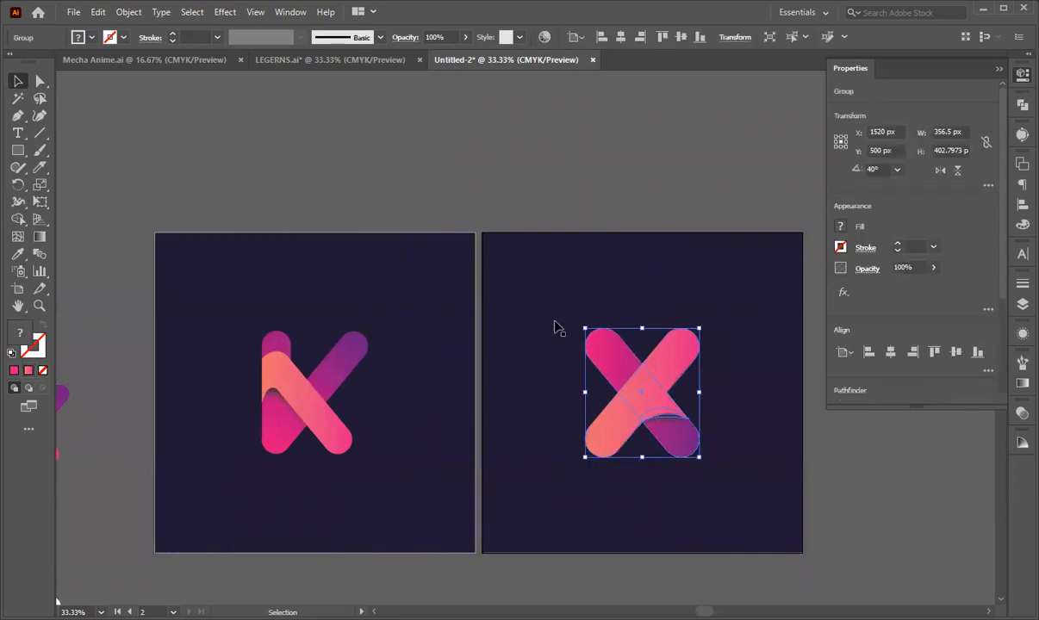
left_click(572, 188)
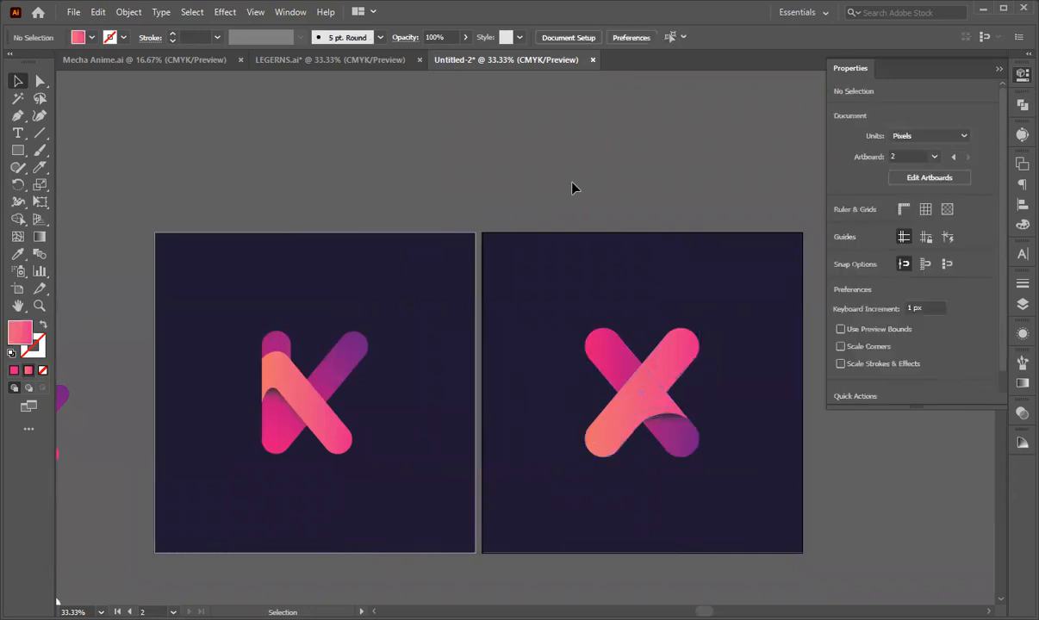
left_click(293, 403)
left_click(243, 200)
left_click_drag(262, 212, 697, 499)
left_click(381, 174)
left_click_drag(192, 218, 404, 487)
left_click_drag(566, 256, 708, 499)
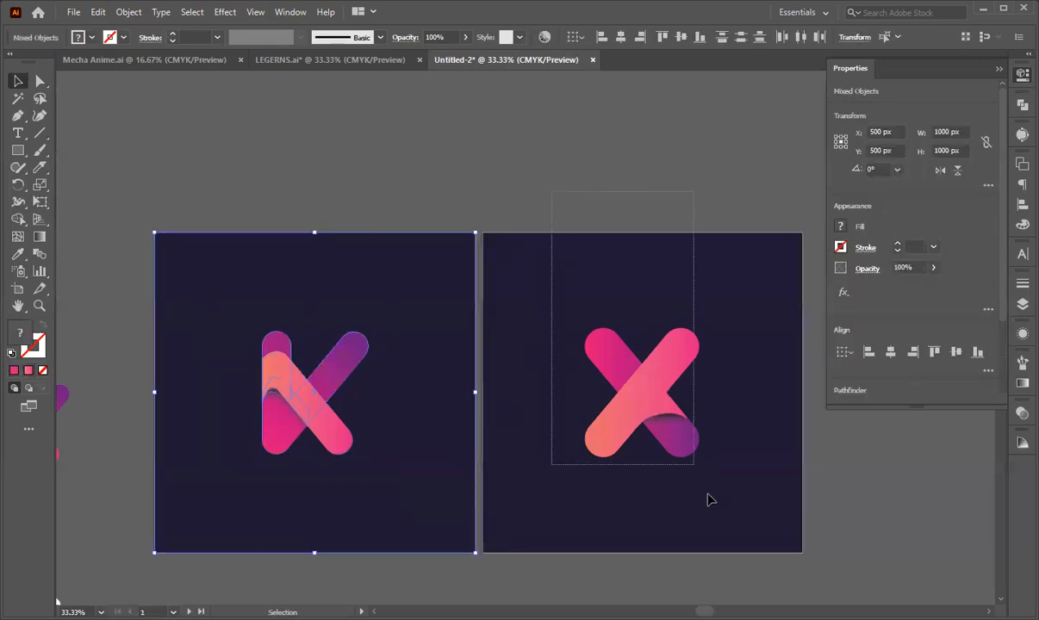
left_click(323, 215)
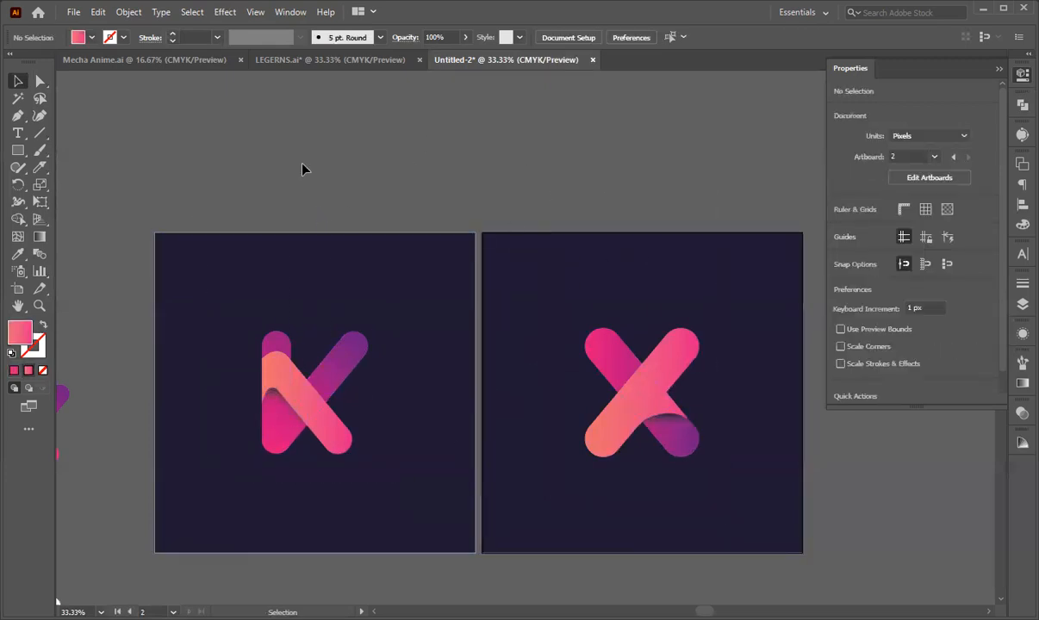